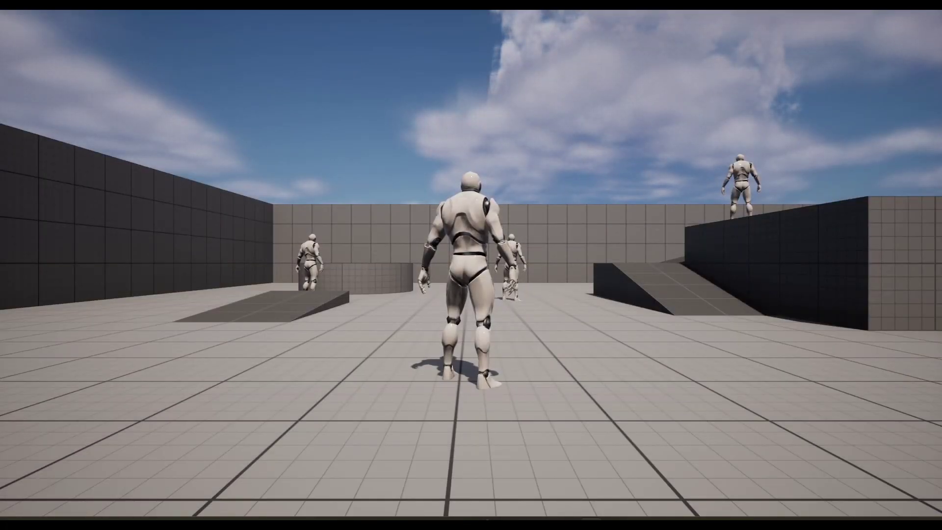
key(s)
key(d)
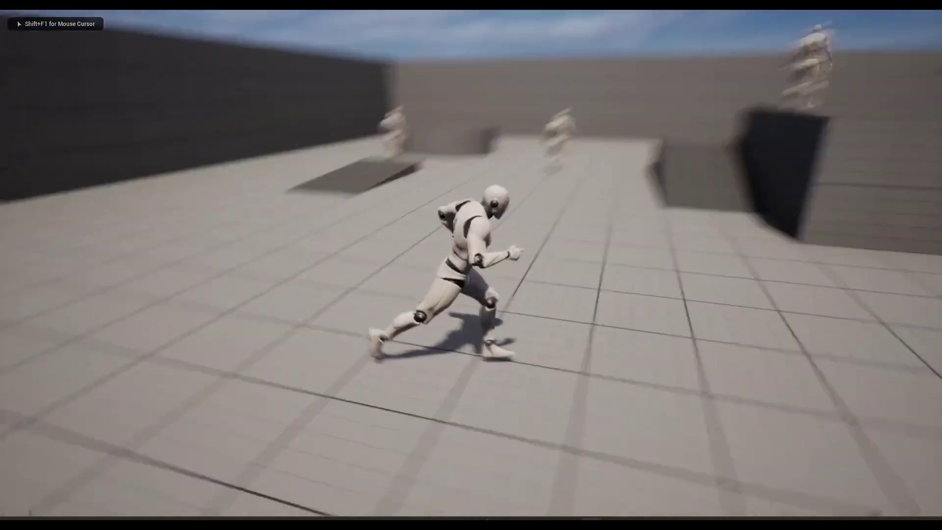
key(s)
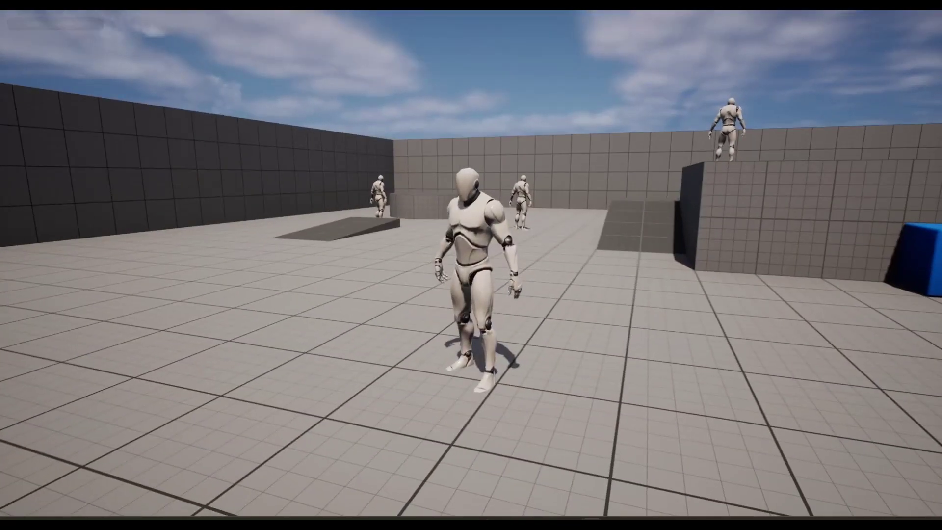
key(w)
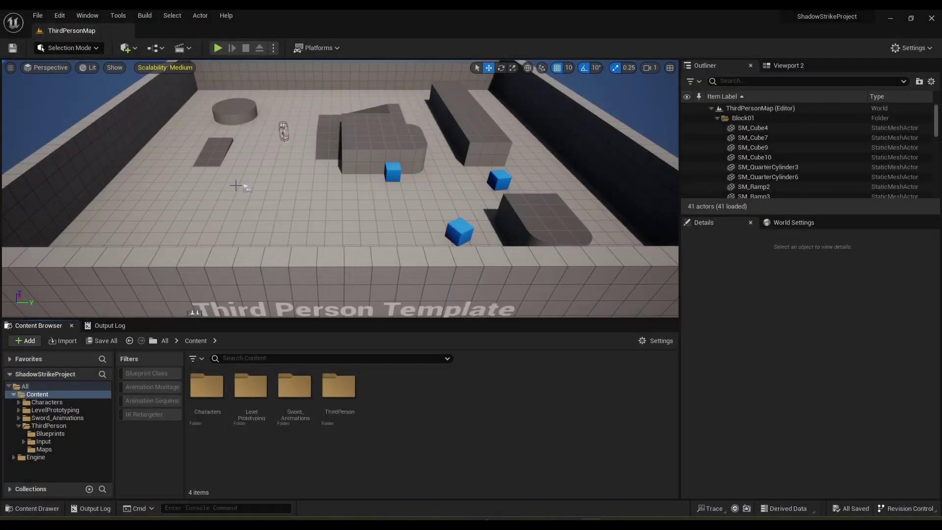
- Play-test the ThirdPersonMap level by running the character around the arena, and end the play session
click(218, 47)
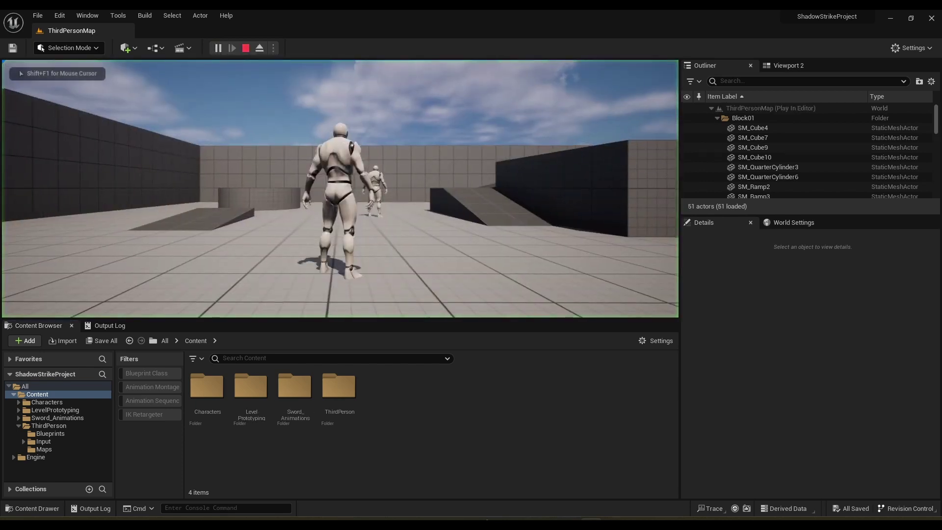
key(a)
key(s)
key(d)
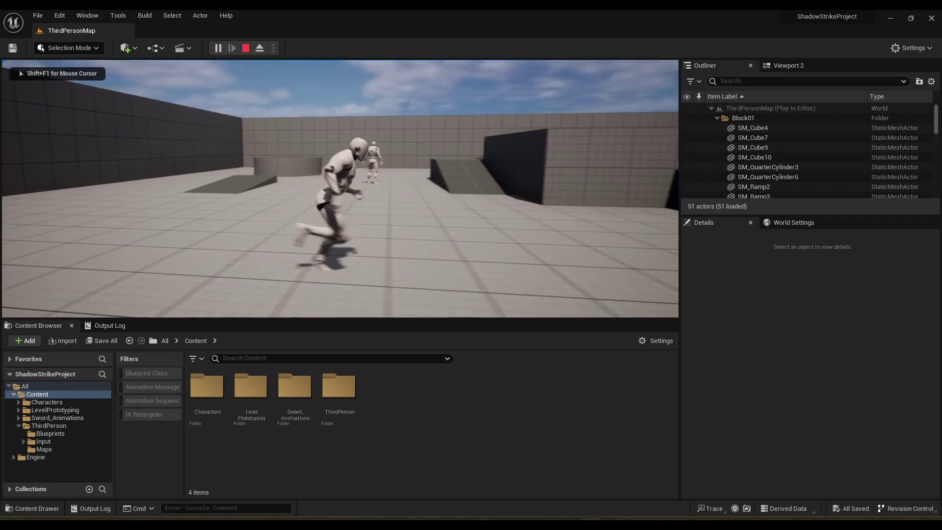
key(a)
key(d)
key(a)
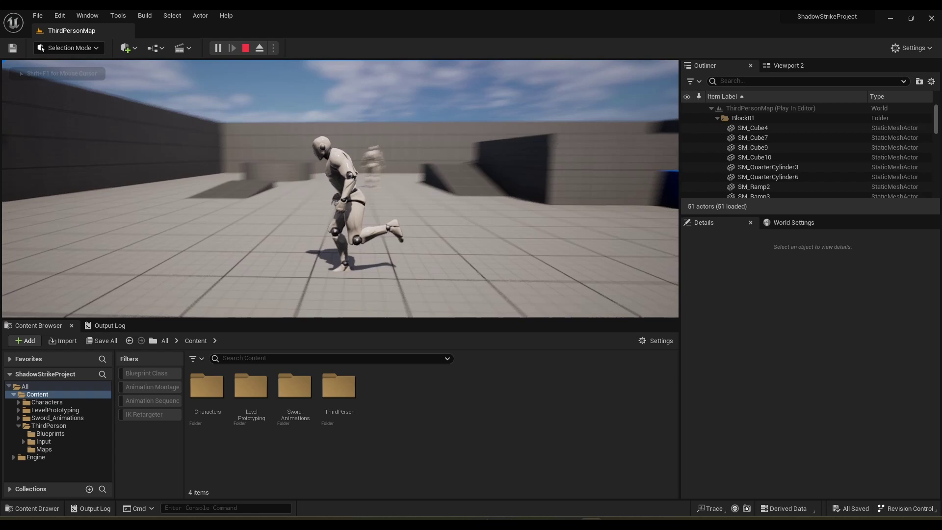
key(w)
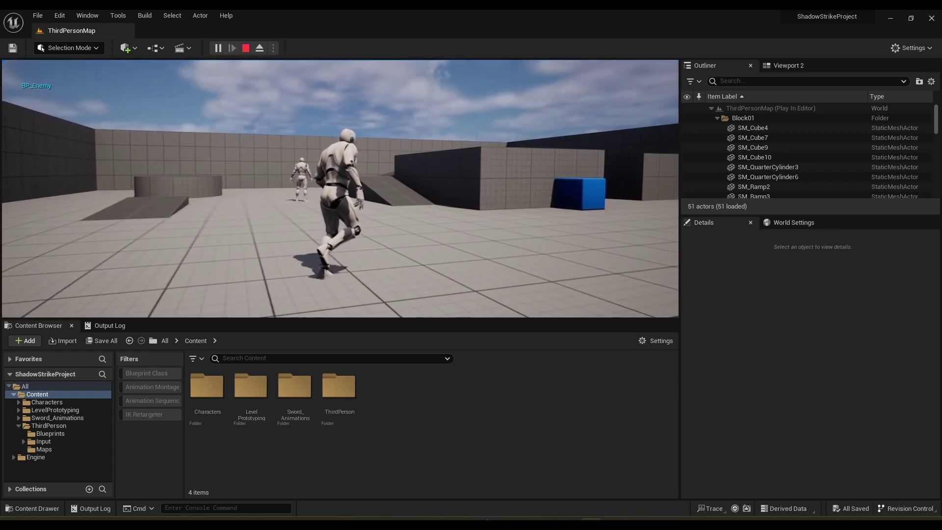
key(Escape)
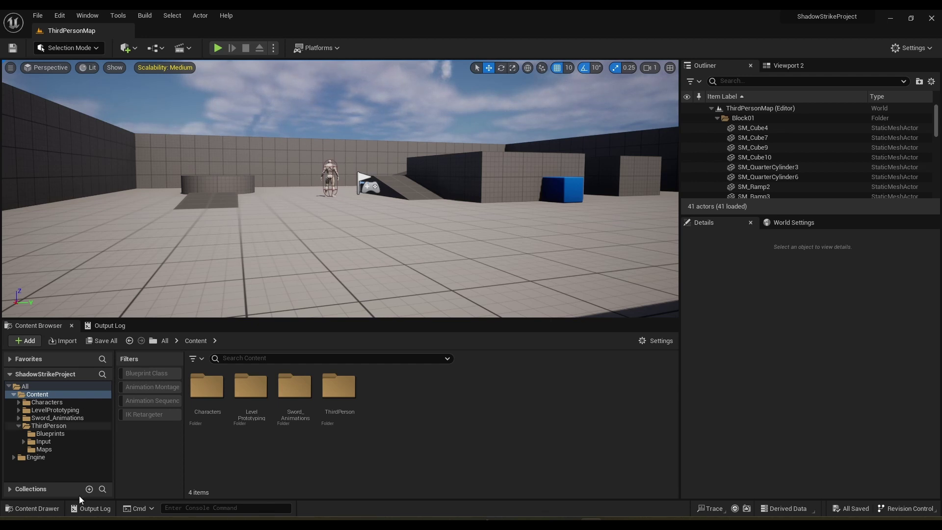
- Create a new material named M_Overlay in the ThirdPerson Blueprints folder
double_click(343, 399)
double_click(216, 395)
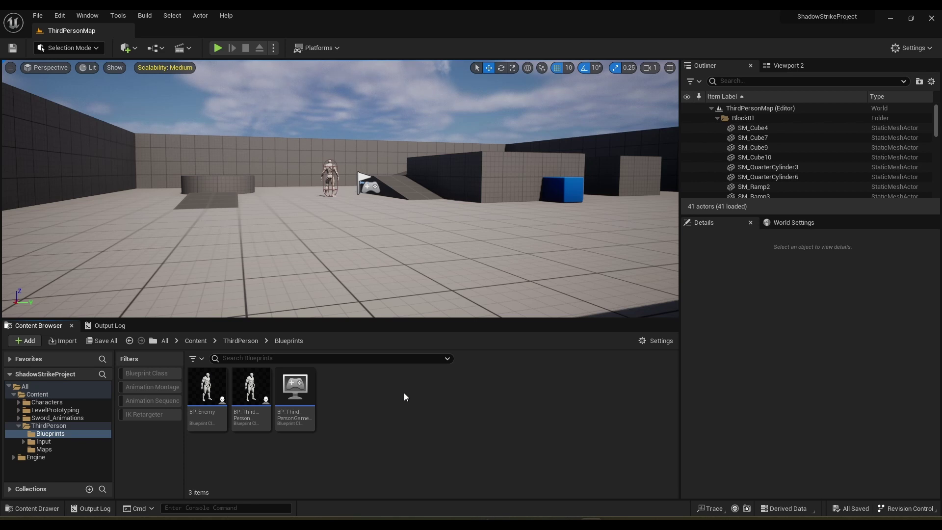
right_click(386, 381)
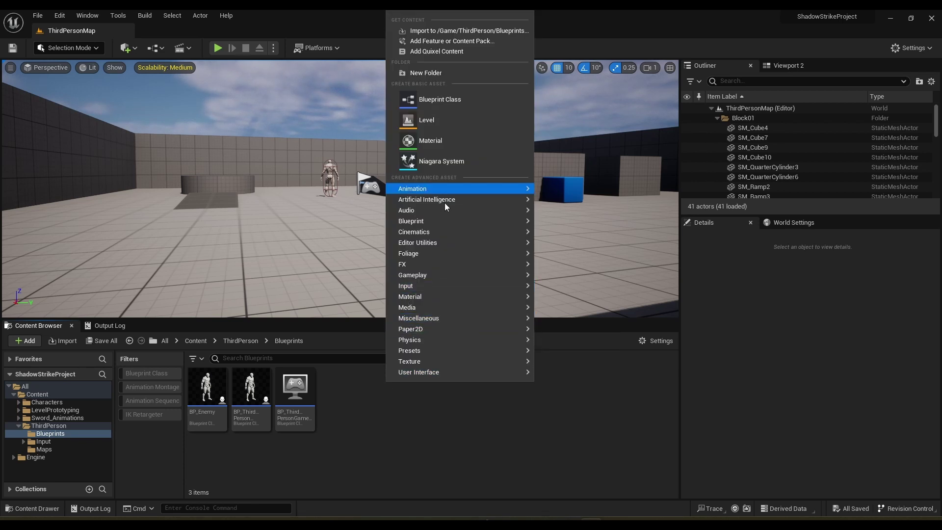
click(461, 141)
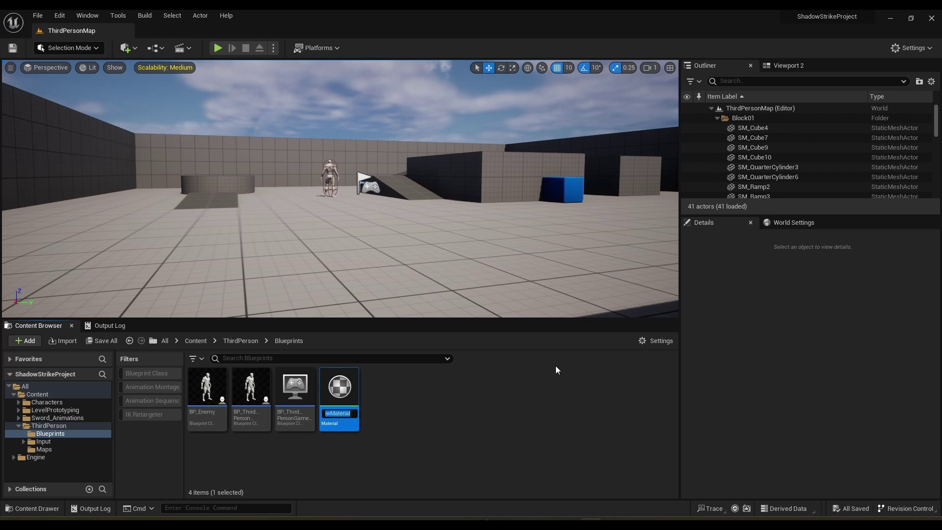
text(M_)
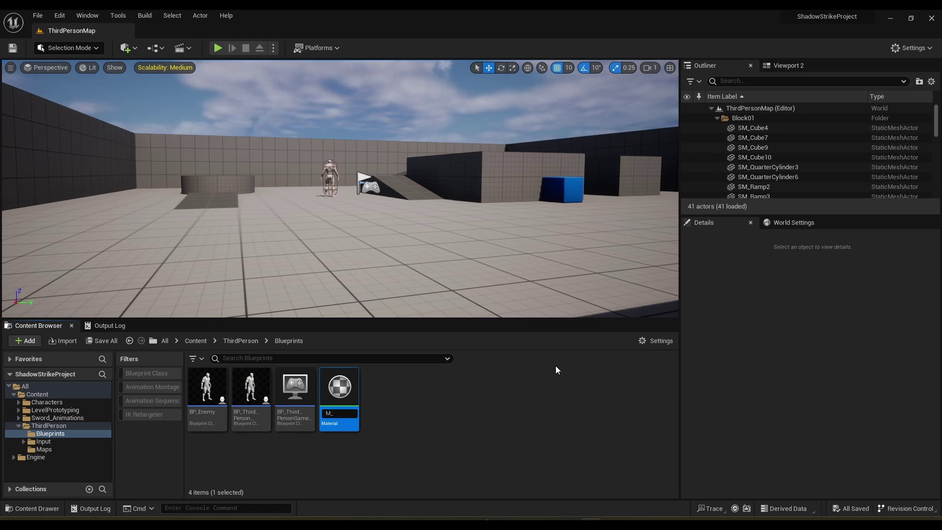
text(Overlay)
key(Return)
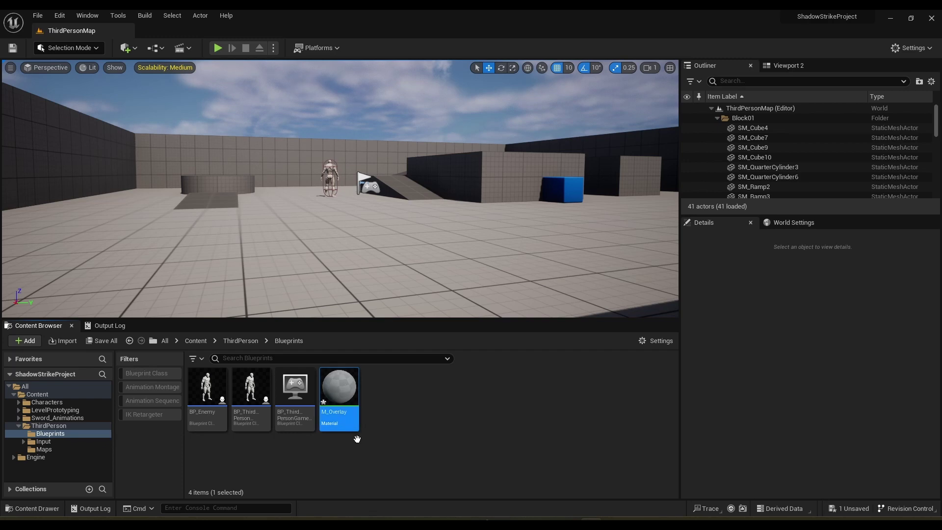
- Open M_Overlay for editing, dock its editor beside the level, and set the material's Blend Mode to Translucent
double_click(352, 393)
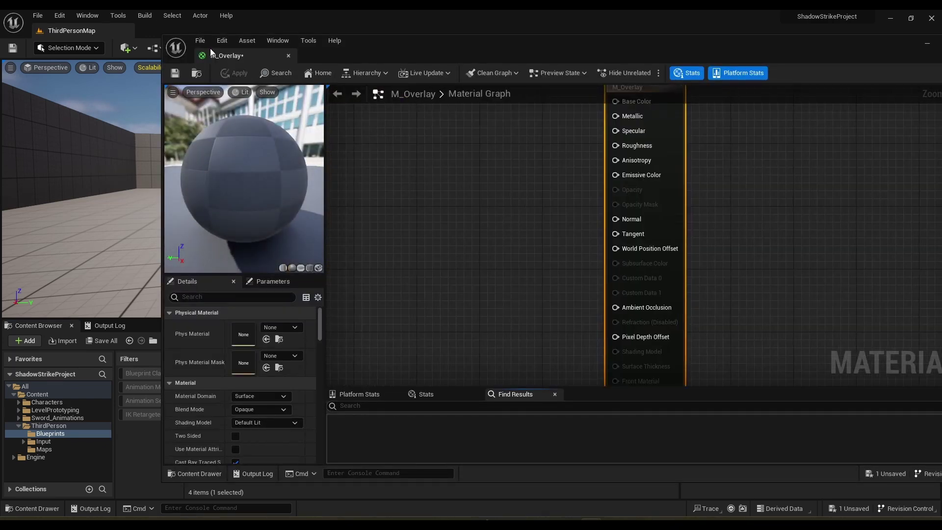
drag(215, 54, 189, 30)
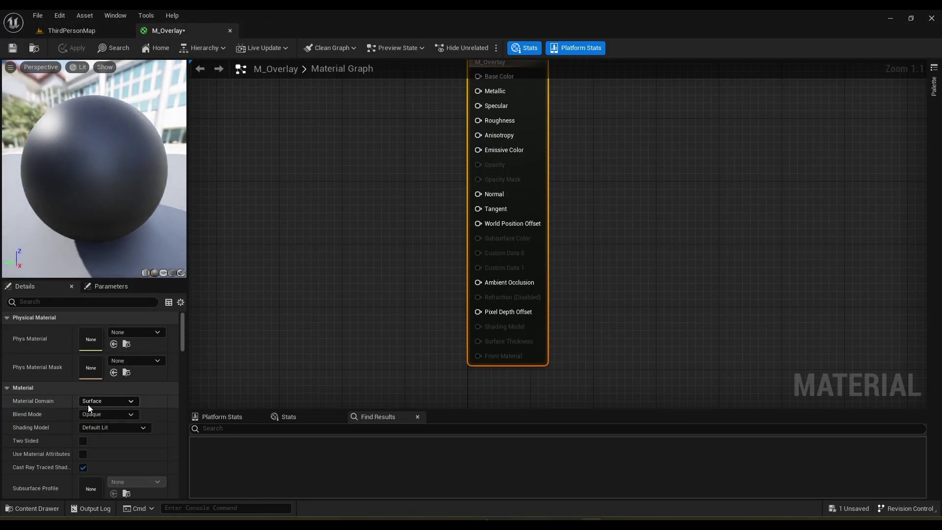
scroll(86, 408, down, 1)
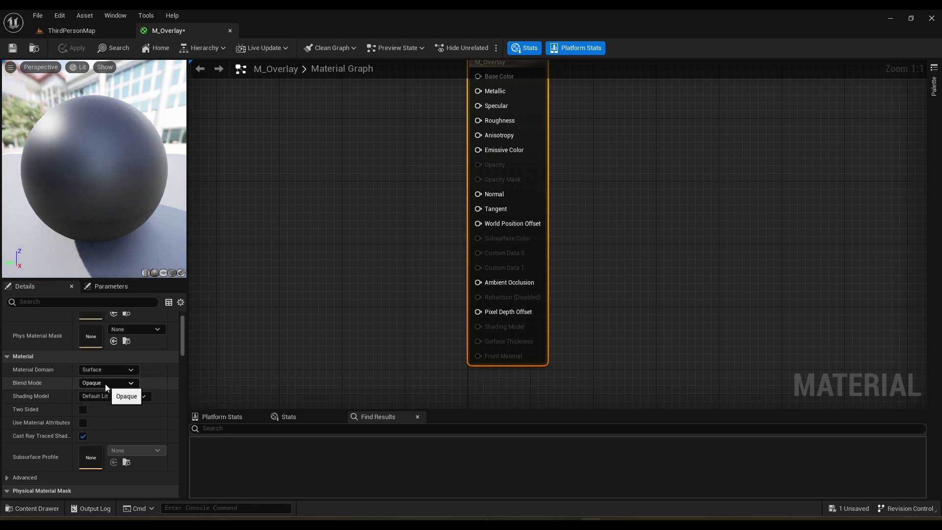
click(105, 384)
click(113, 411)
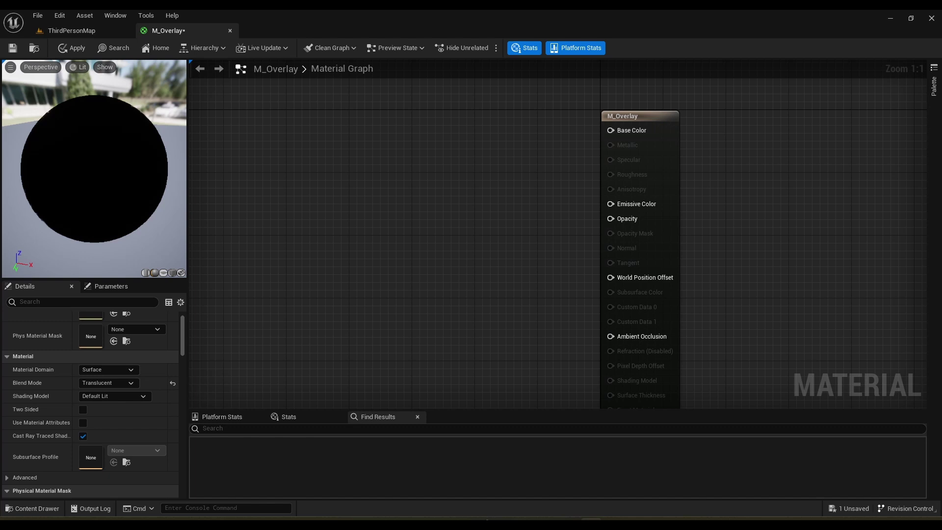
- Add a Constant3Vector node to the material graph and convert it to a parameter named Color
mouse_move(441, 252)
right_down()
mouse_move(408, 233)
mouse_move(389, 255)
mouse_move(436, 263)
right_up()
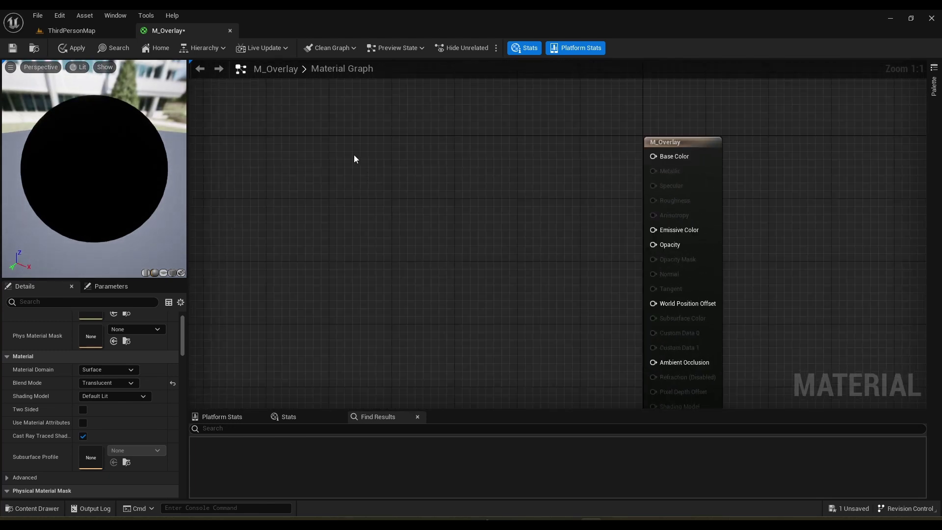
click(336, 146)
drag(373, 155, 342, 116)
right_click(342, 115)
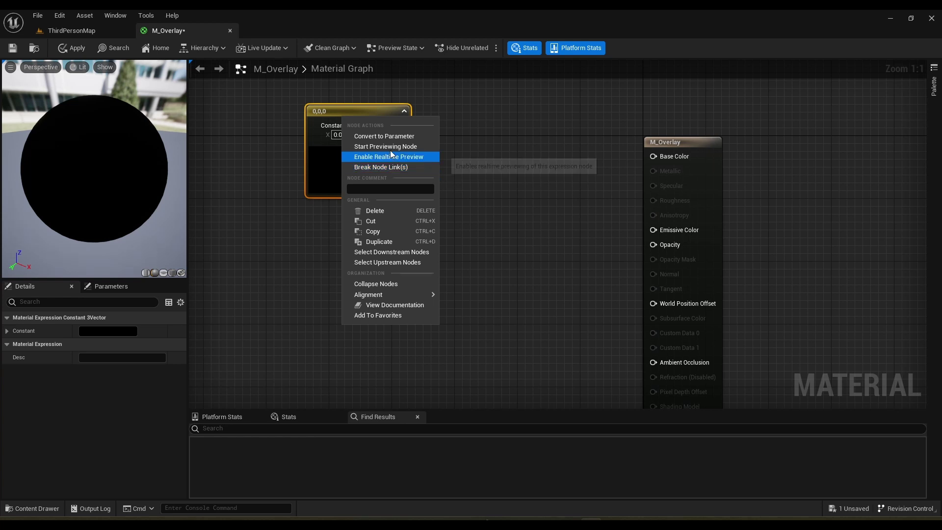
click(401, 137)
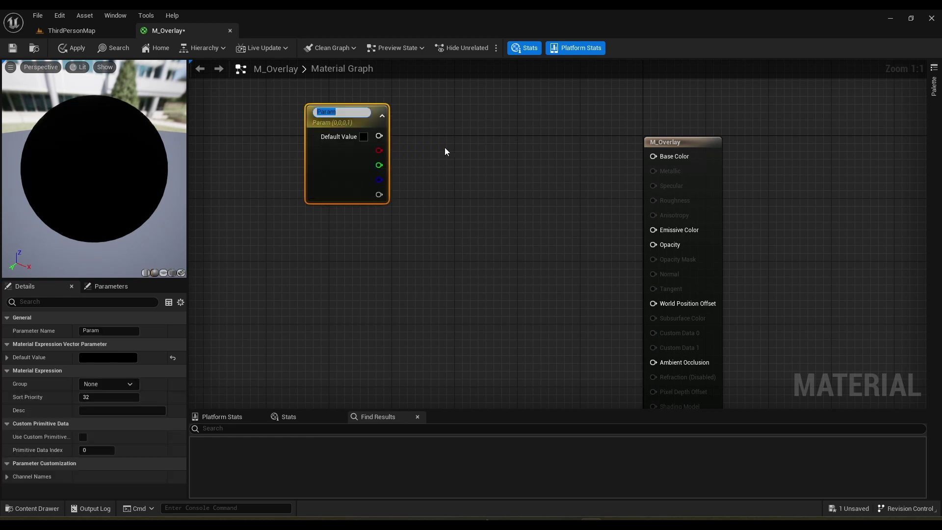
text(Color)
key(Return)
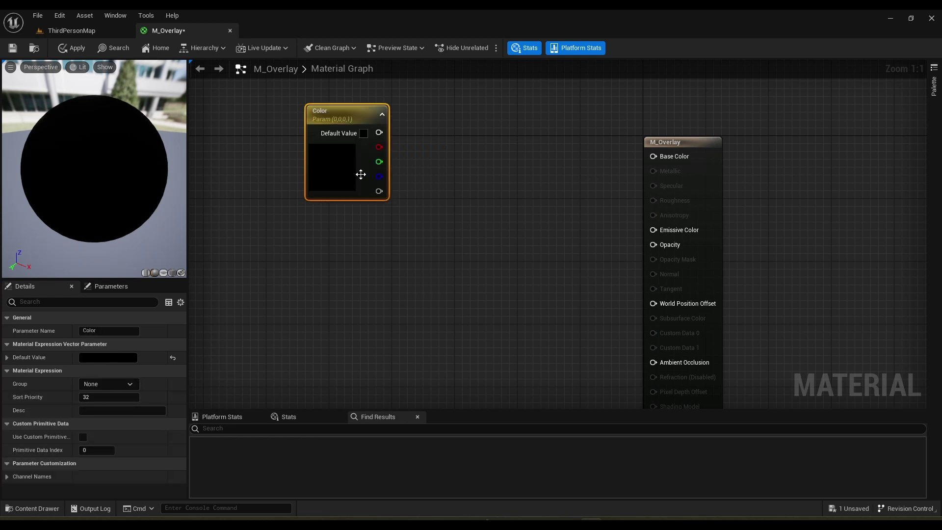
- Set the Color parameter's default value to pure red (1,0,0) and shift its node slightly up
double_click(344, 170)
drag(417, 328, 454, 330)
click(493, 422)
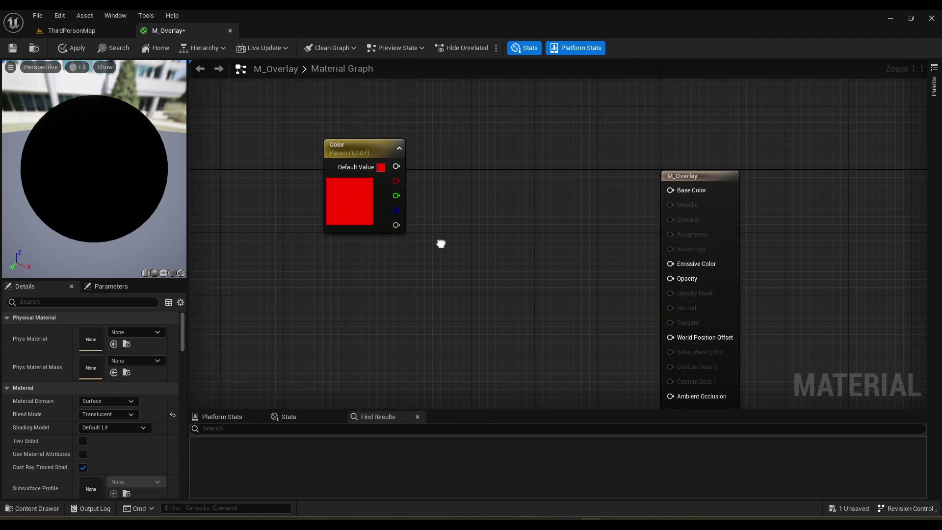
click(366, 188)
- Add a Texture Sample node and place it below the Color parameter
right_click(322, 279)
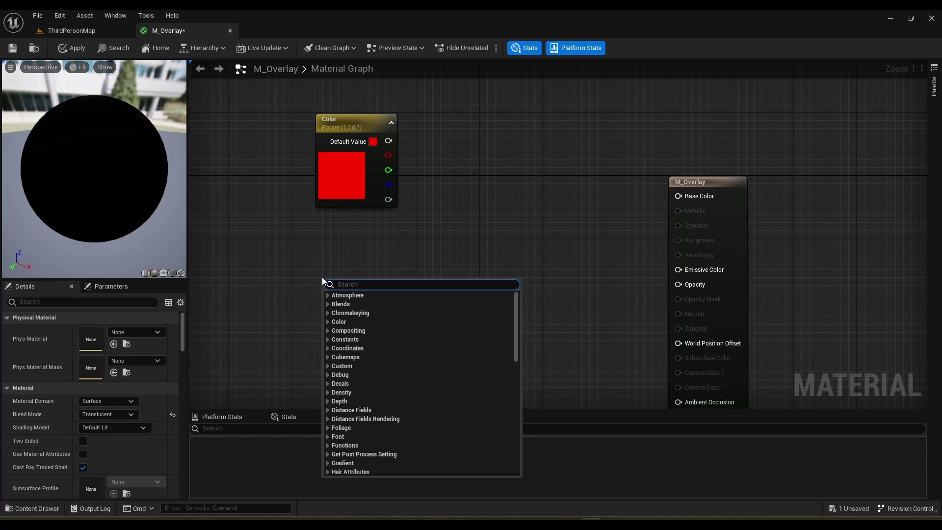
text(texture)
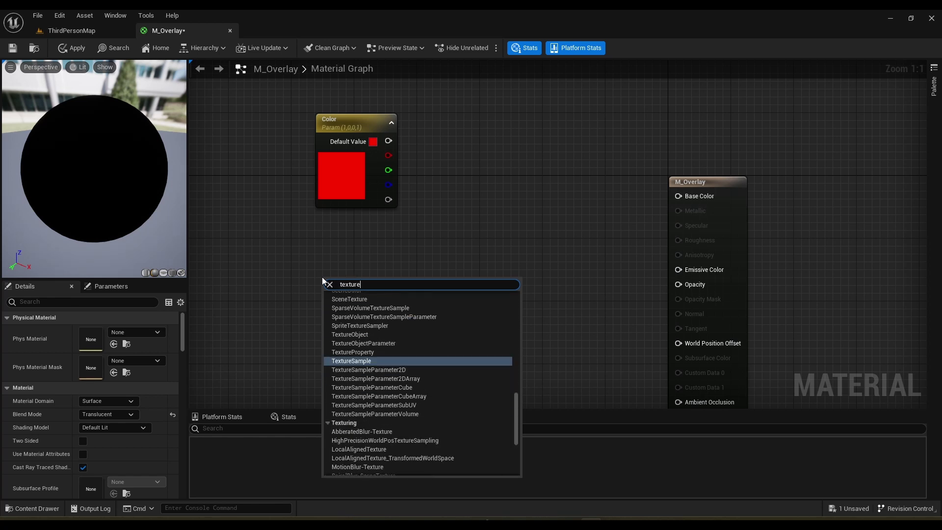
text( samp)
key(Return)
drag(385, 292, 366, 253)
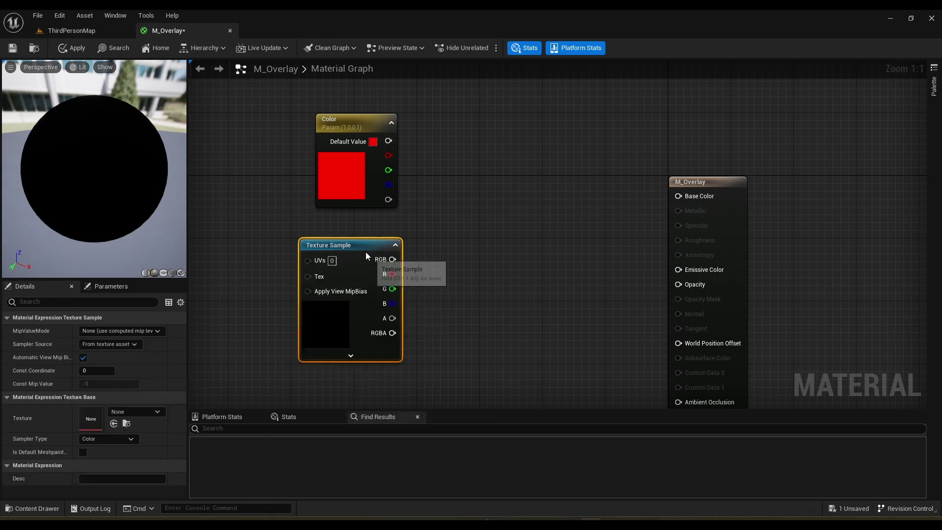
click(351, 355)
scroll(387, 267, down, 5)
scroll(378, 294, up, 3)
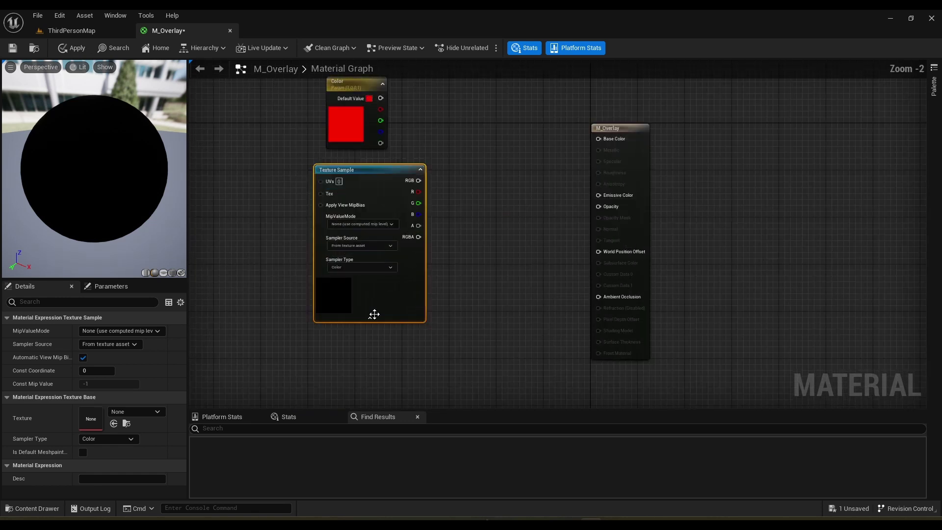
click(376, 319)
scroll(383, 253, up, 2)
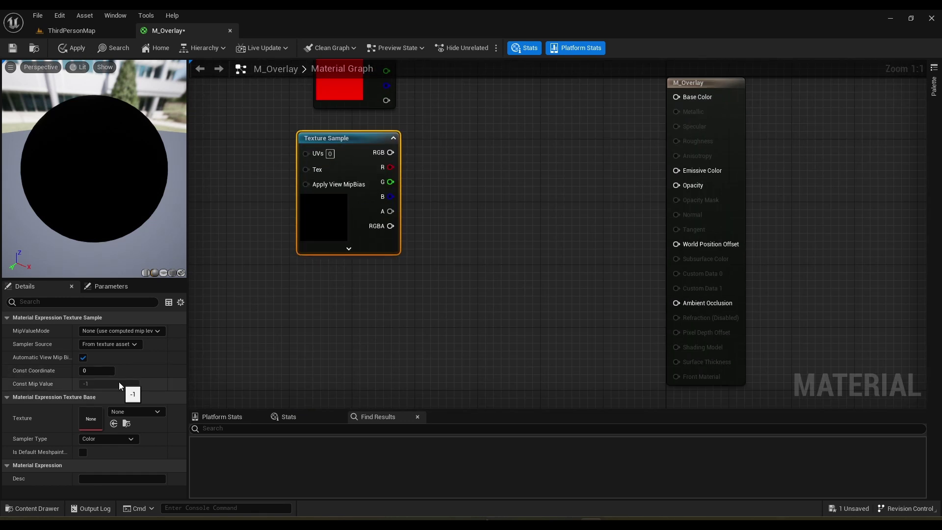
- Assign the T_soft_smoke texture to the Texture Sample node
click(143, 415)
text(smoke)
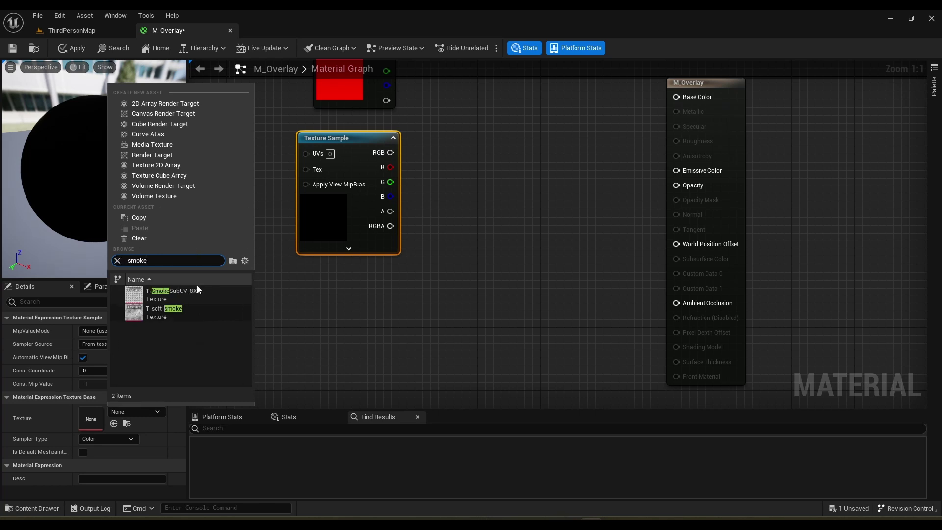
click(175, 311)
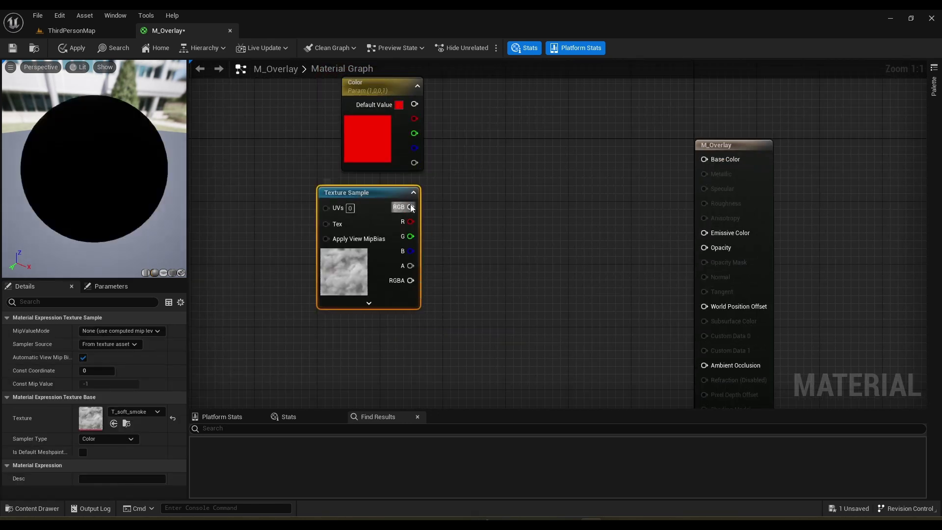
- Add a Multiply node combining the Color parameter with the Texture Sample's RGB output
drag(410, 207, 415, 105)
text(*)
key(Return)
click(456, 110)
right_drag(457, 109, 517, 158)
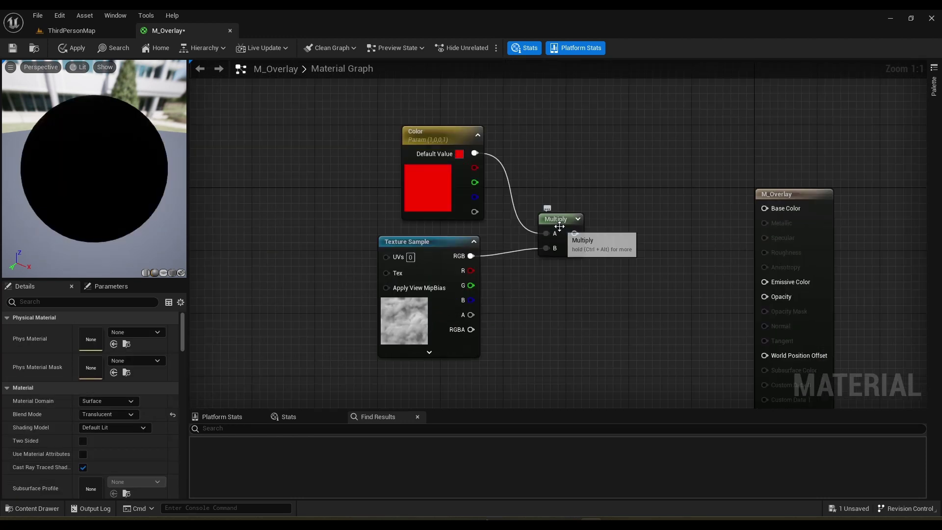
- Move the Color, Texture Sample and Multiply nodes together farther away from the material output node
drag(559, 225, 548, 216)
drag(571, 320, 287, 107)
drag(558, 207, 448, 160)
click(509, 241)
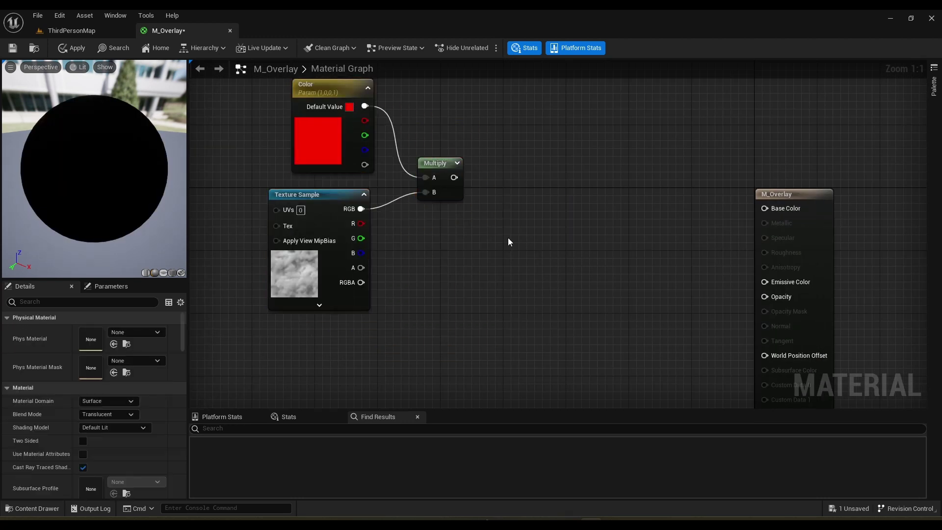
- Add a second Multiply node fed by the first Multiply's output into input A
right_drag(509, 241, 472, 218)
drag(417, 155, 528, 247)
text(*)
key(Return)
click(479, 295)
right_drag(479, 295, 555, 269)
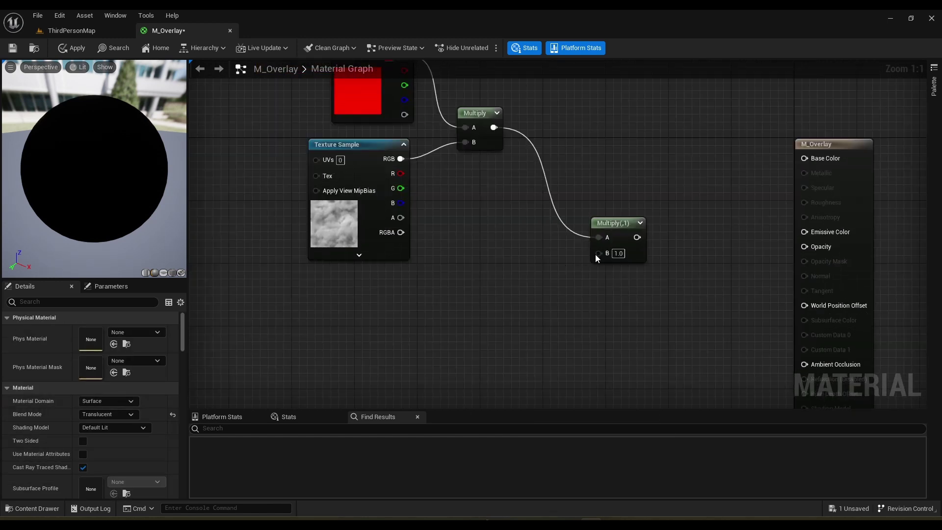
- Add a Fresnel node connected to input B of the second Multiply, and position it below the connecting wire
drag(597, 254, 519, 295)
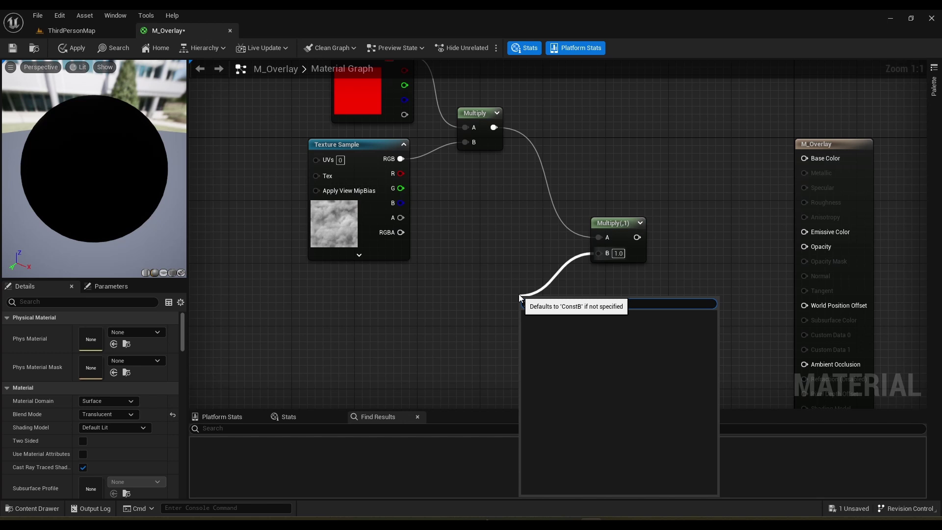
text(fresnel)
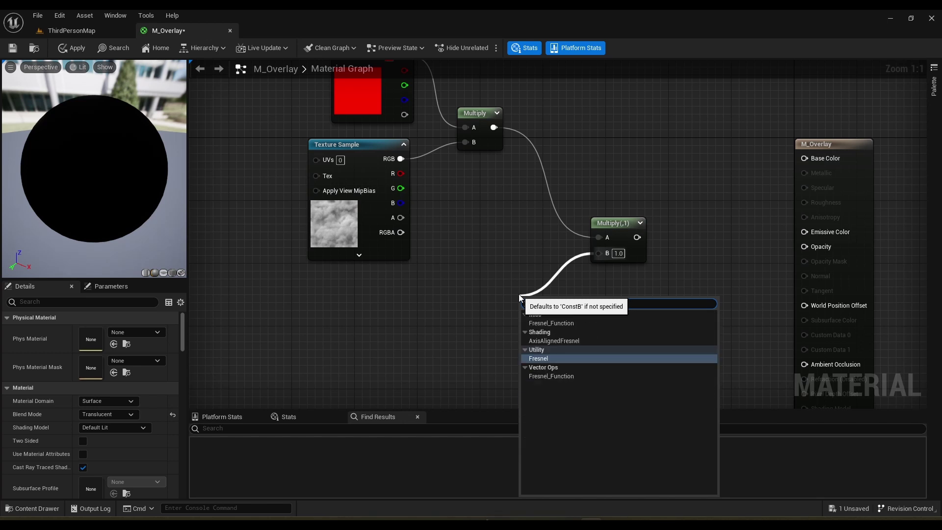
key(Return)
drag(589, 356, 544, 318)
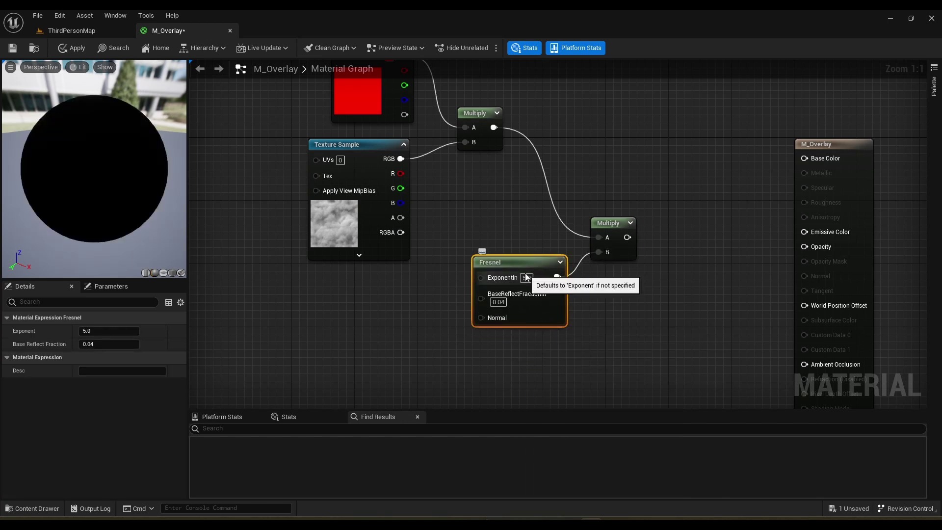
- Set the Fresnel node's exponent to 3 and its base reflect fraction to 0.0001
click(524, 278)
text(3)
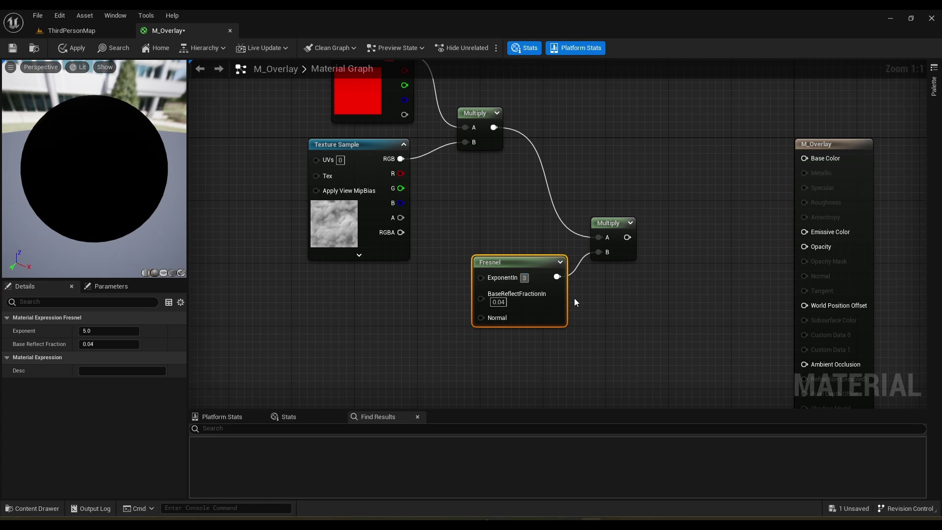
click(506, 302)
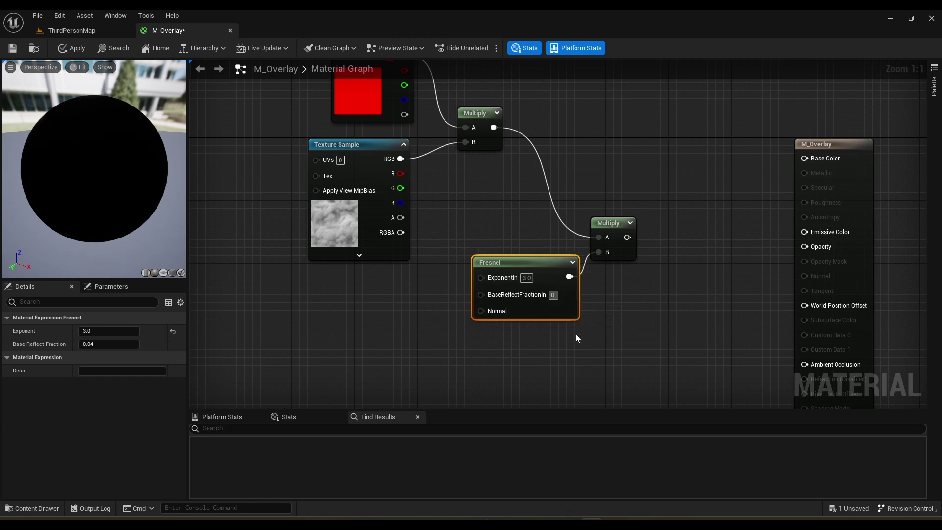
text(0.00)
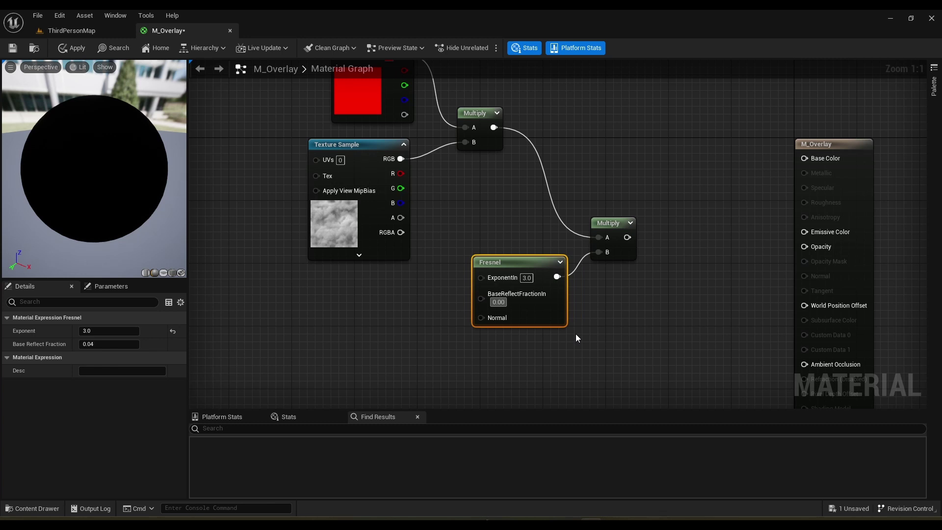
text(01)
key(Return)
- Move the Fresnel node lower, leaving more space between it and the second Multiply node
click(585, 292)
right_drag(585, 292, 544, 272)
right_drag(476, 293, 499, 319)
drag(514, 304, 499, 336)
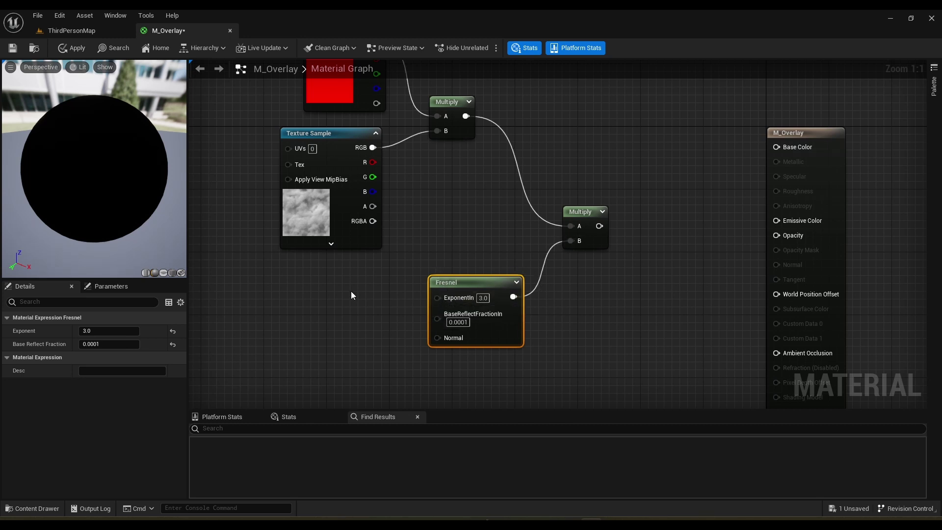
- Add a scalar parameter named EXP with default value 3, connect it to the Fresnel's ExponentIn and align it with that input
click(313, 286)
right_drag(313, 286, 383, 291)
click(387, 296)
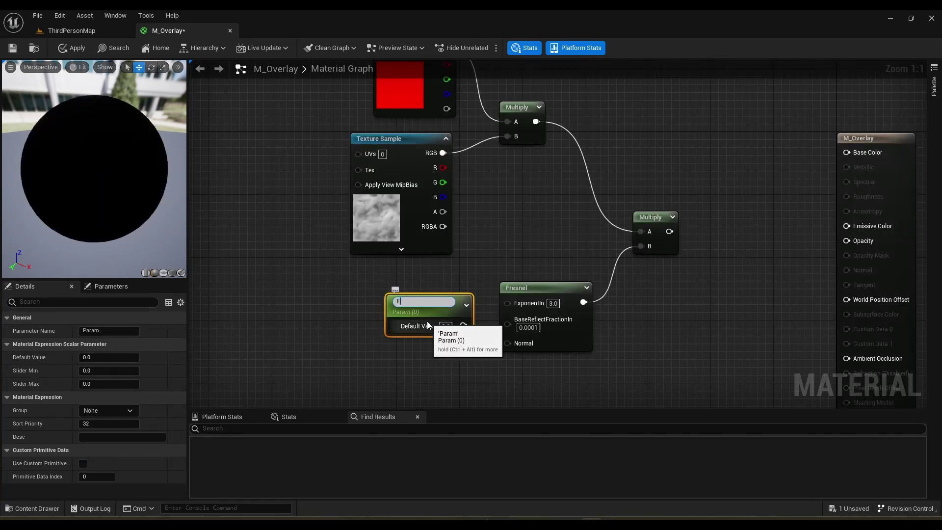
text(XP)
key(Return)
click(449, 323)
text(3)
key(Return)
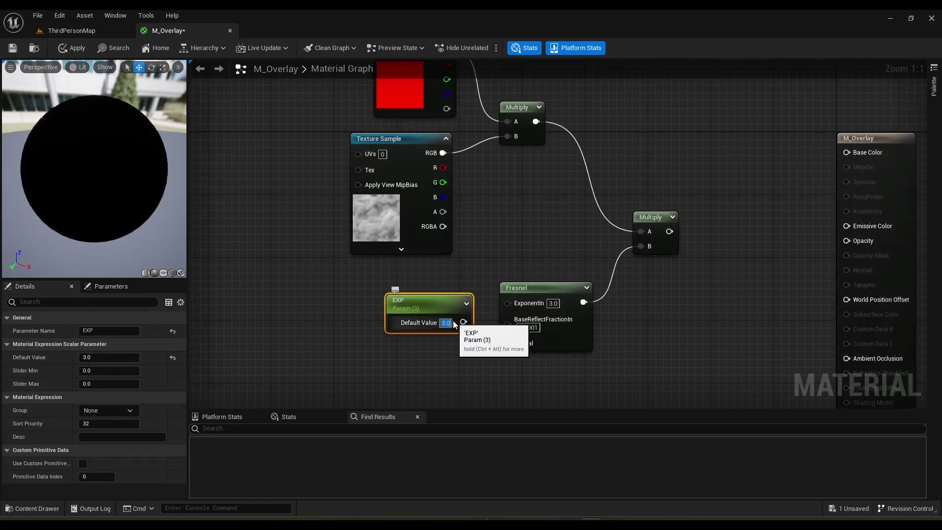
drag(463, 322, 507, 303)
drag(434, 311, 429, 291)
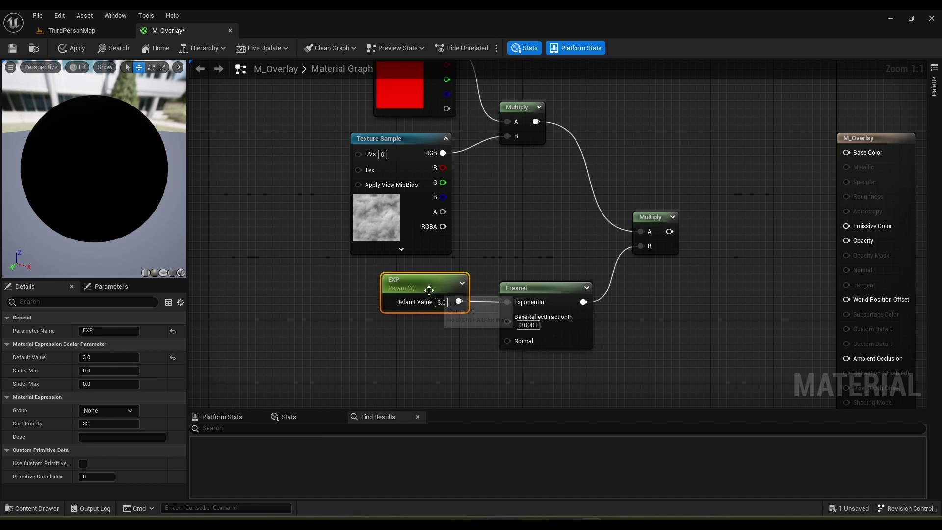
- Add a scalar parameter named Fraction with default value 0.0001 below EXP and connect it to the Fresnel's BaseReflectFractionIn
click(434, 356)
right_drag(434, 357, 483, 344)
key(s)
click(434, 326)
text(ss)
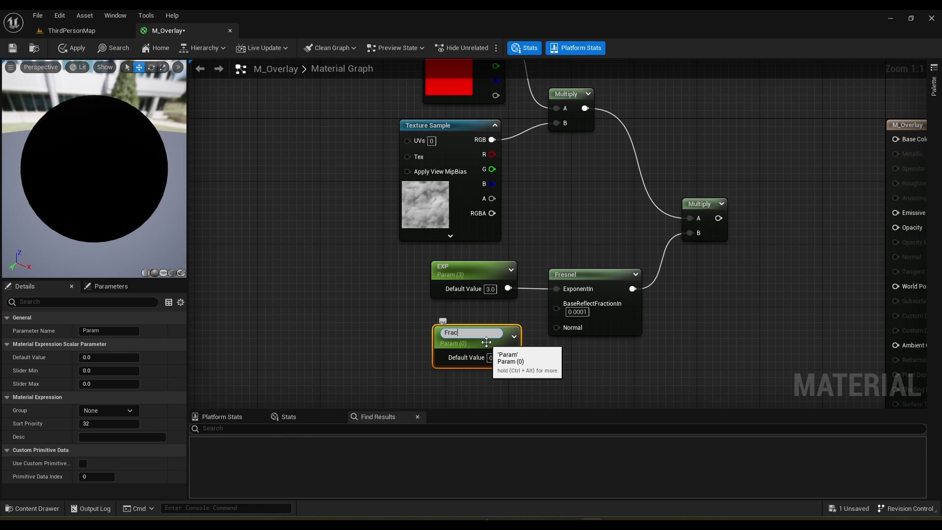
key(Tab)
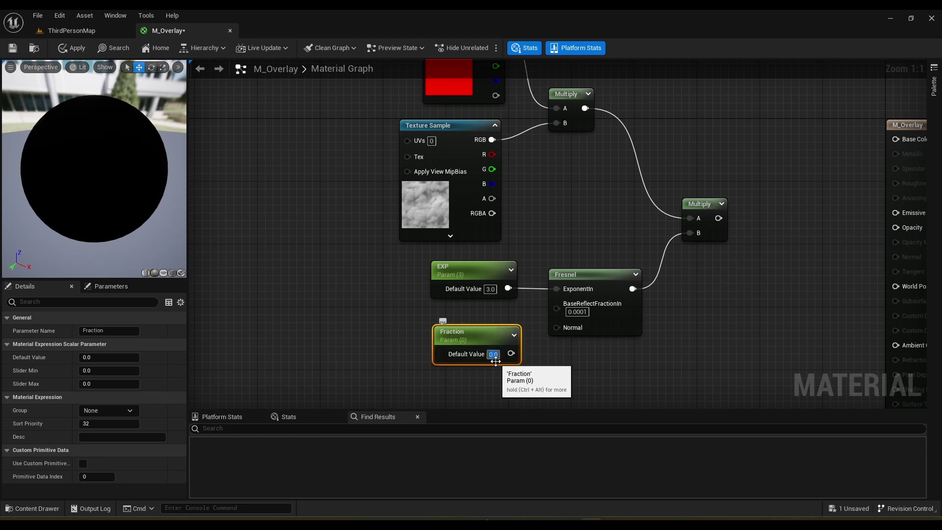
text(0.000)
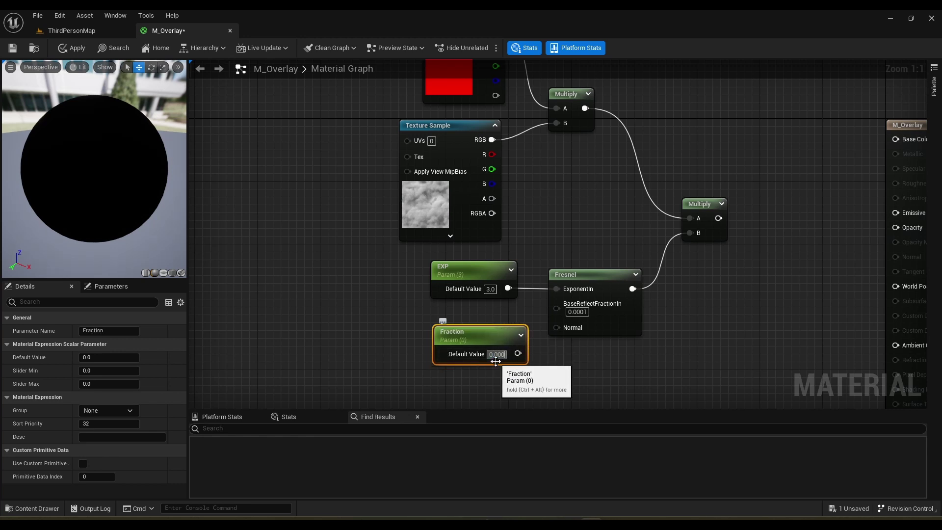
text(1)
key(Return)
drag(518, 354, 558, 307)
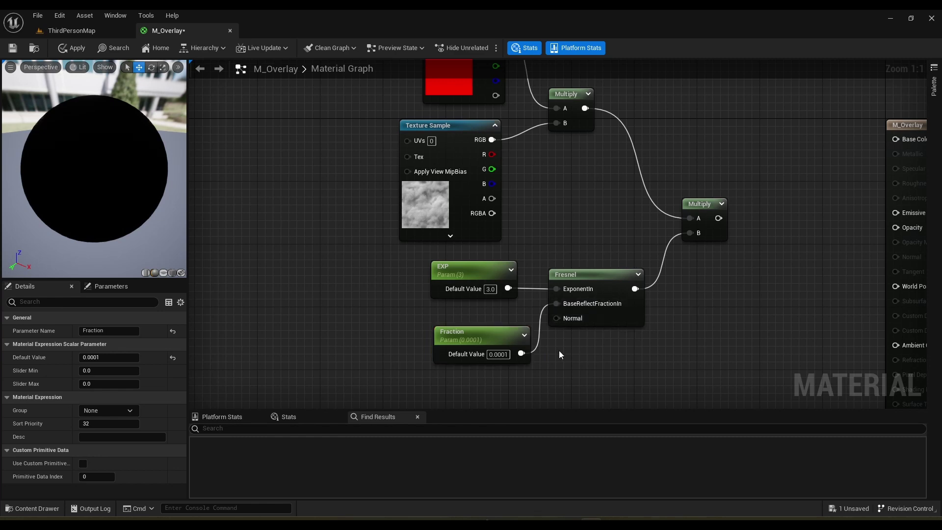
click(559, 351)
right_drag(559, 351, 523, 332)
drag(469, 319, 467, 312)
- Connect the second Multiply node's output to the Emissive Color input of the M_Overlay output node
click(527, 325)
right_drag(528, 326, 445, 317)
right_drag(592, 271, 487, 313)
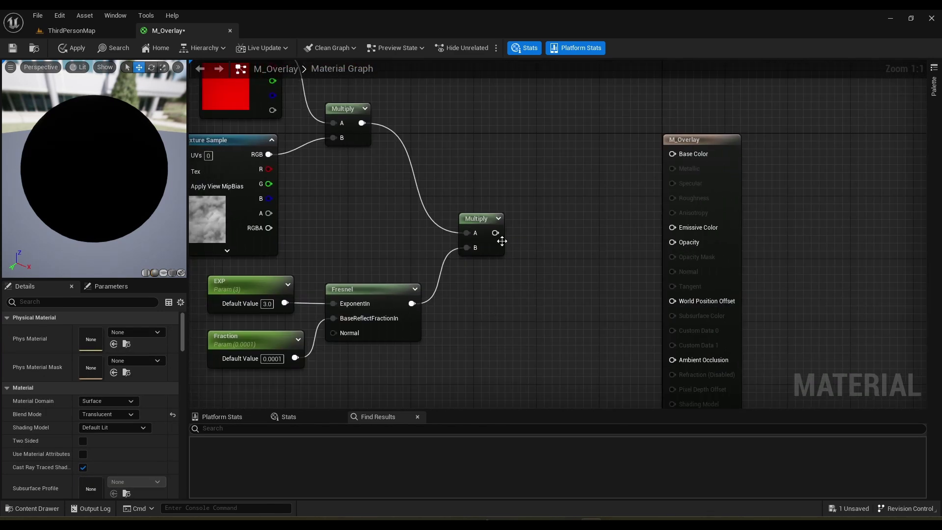
drag(495, 233, 674, 228)
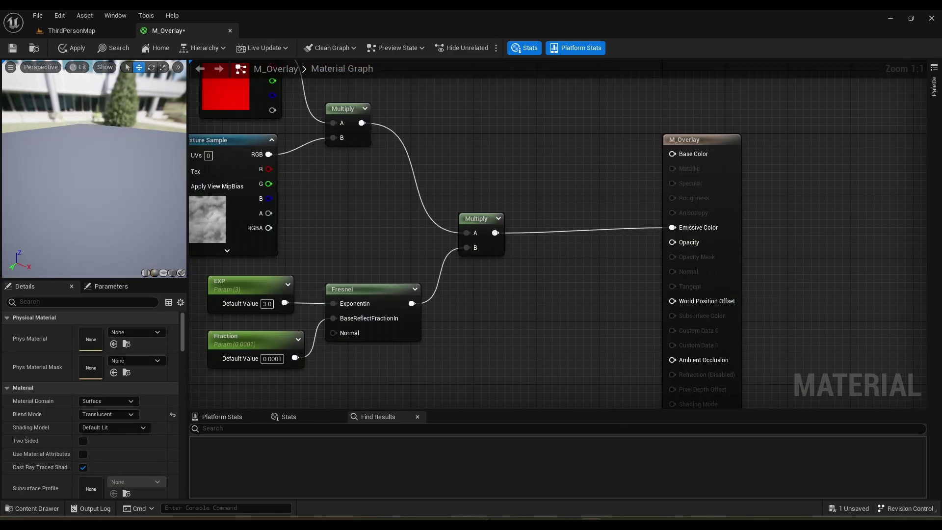
- Add a third Multiply node below the second one, with the Fresnel output feeding its input A
right_drag(466, 303, 487, 250)
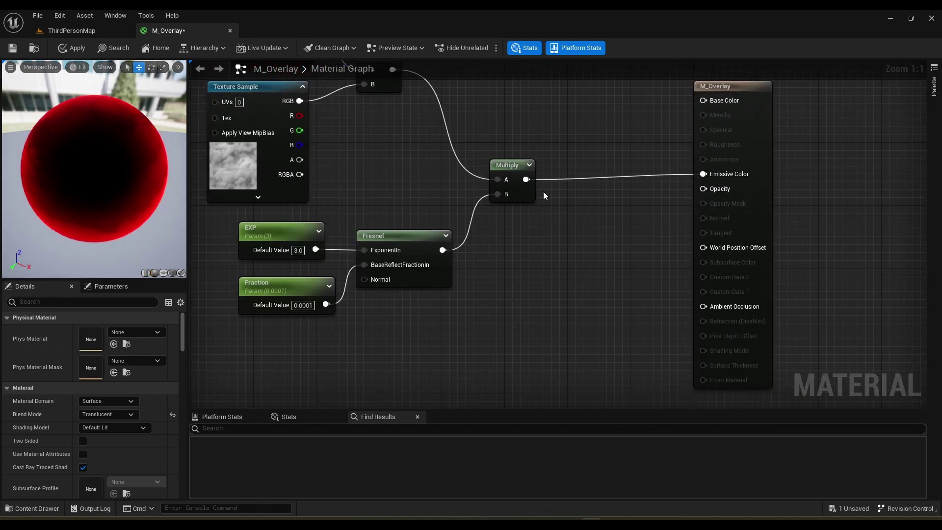
drag(526, 180, 564, 256)
right_drag(529, 274, 627, 235)
drag(540, 211, 602, 255)
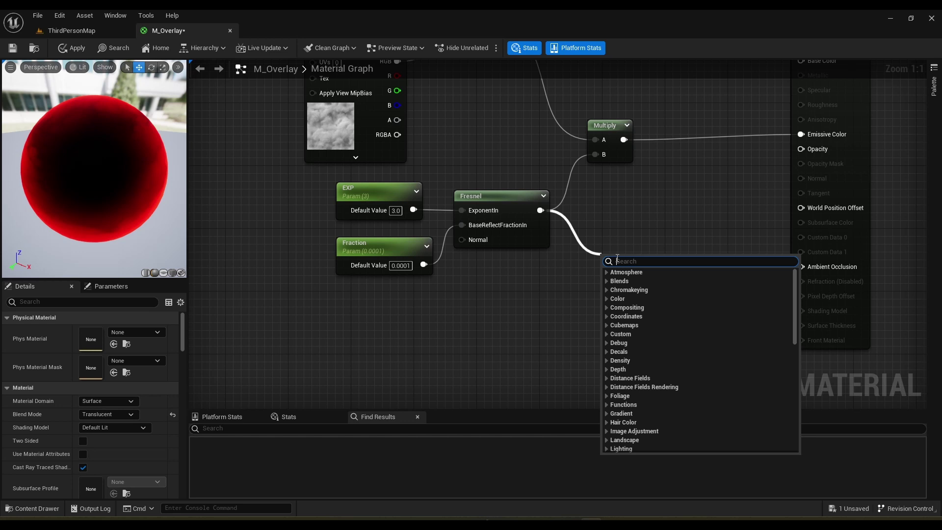
text(*)
key(Return)
- Add a scalar parameter named Opac below the Fresnel node and set its default value to 5
click(454, 312)
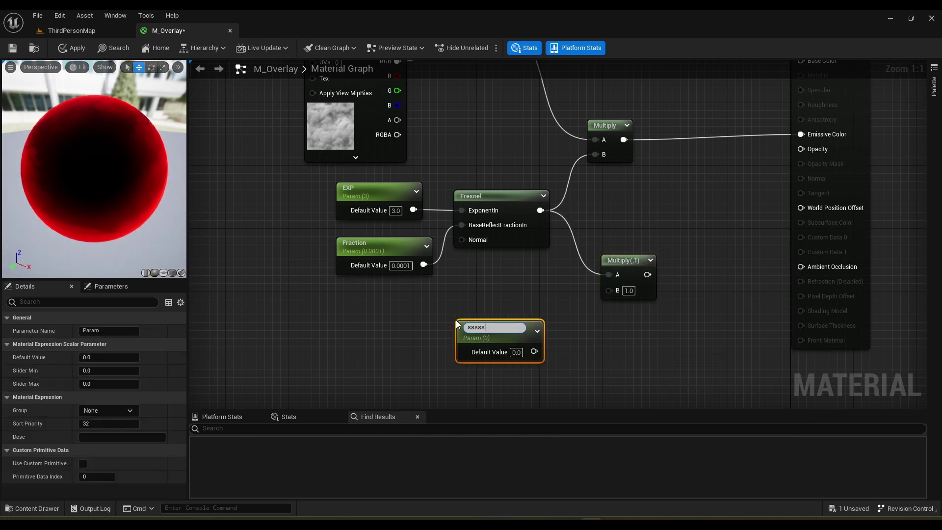
text(ssssss)
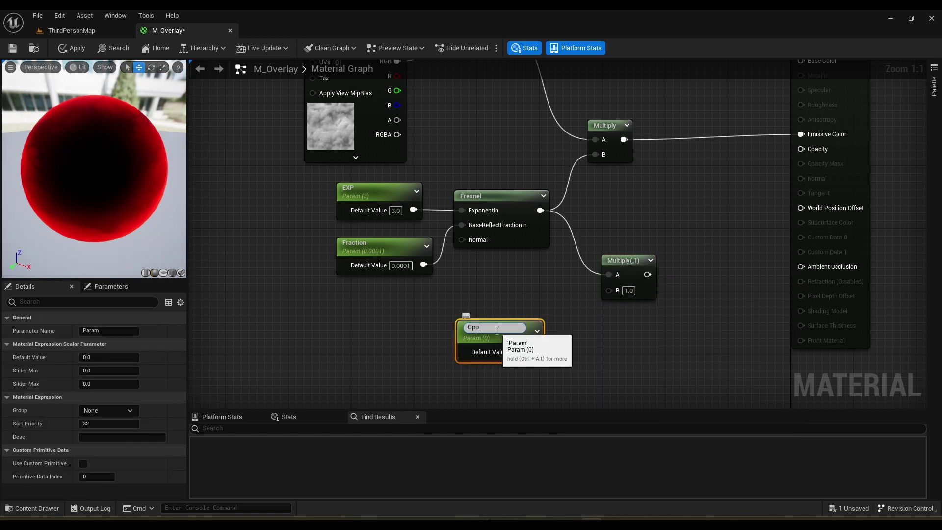
key(Return)
right_drag(629, 286, 569, 296)
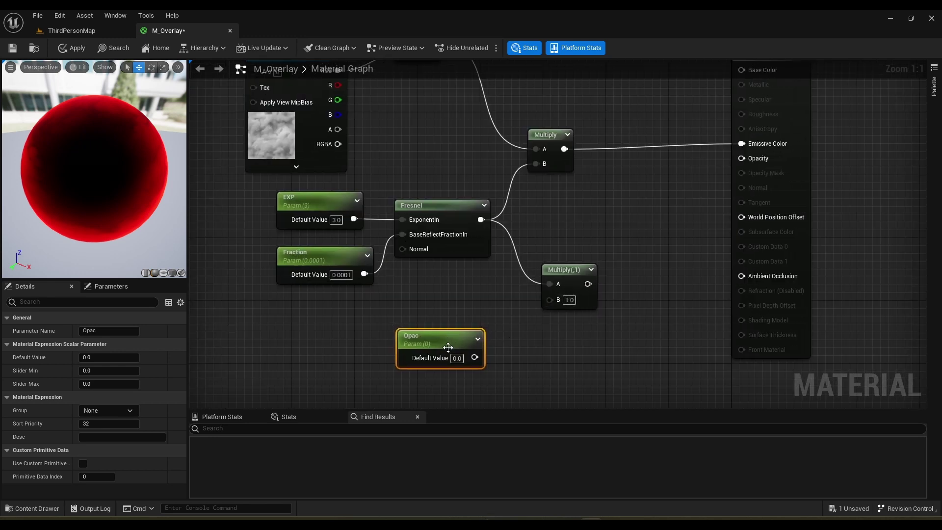
click(460, 358)
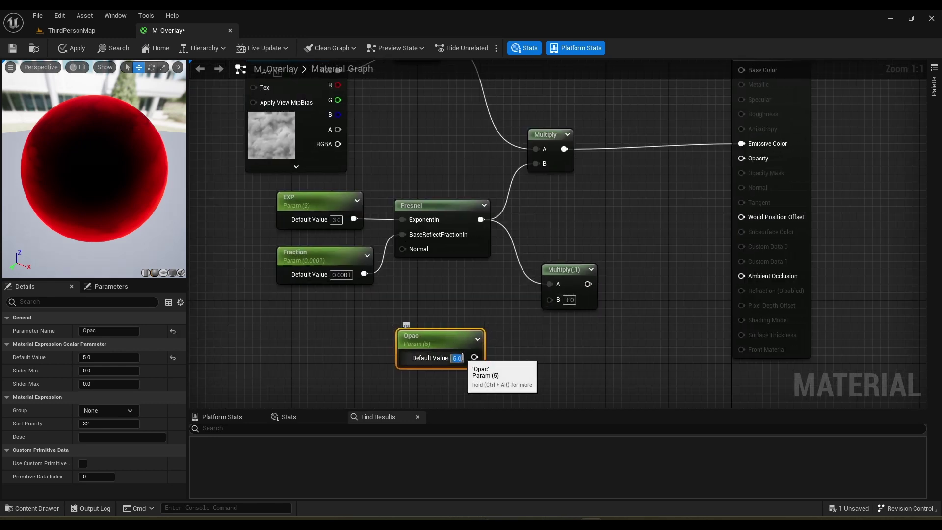
- Connect Opac to input B of the third Multiply and that Multiply's output to the material's Opacity input
drag(474, 357, 741, 158)
right_drag(683, 207, 583, 247)
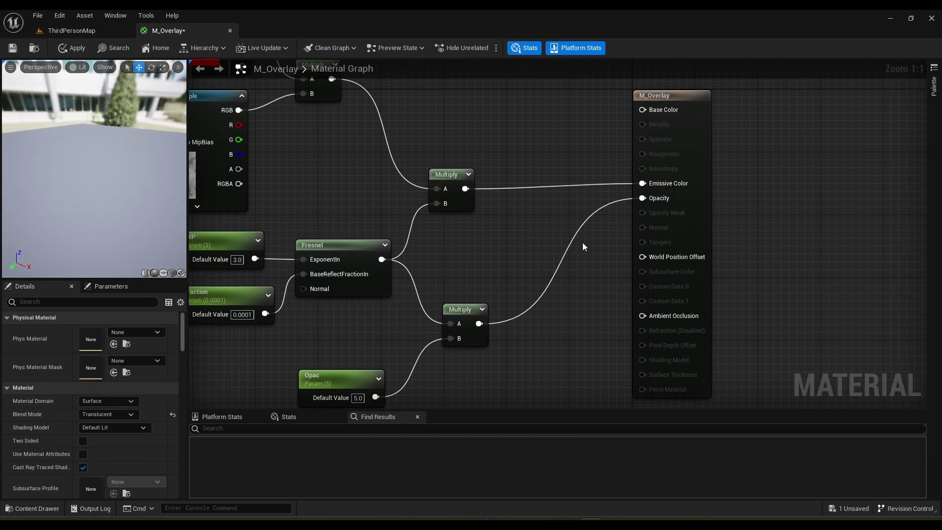
- Check the overlay on the preview sphere, and apply and save the M_Overlay material
drag(32, 192, 157, 167)
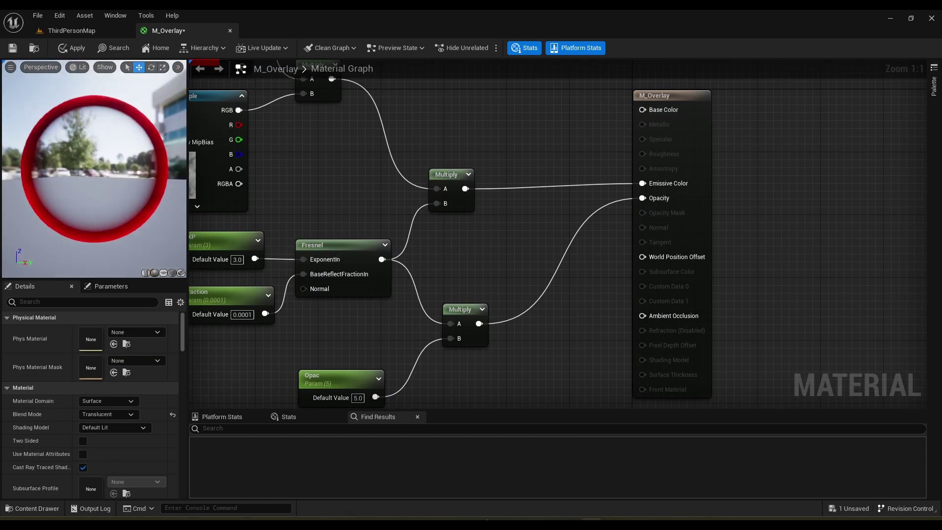
scroll(642, 194, down, 2)
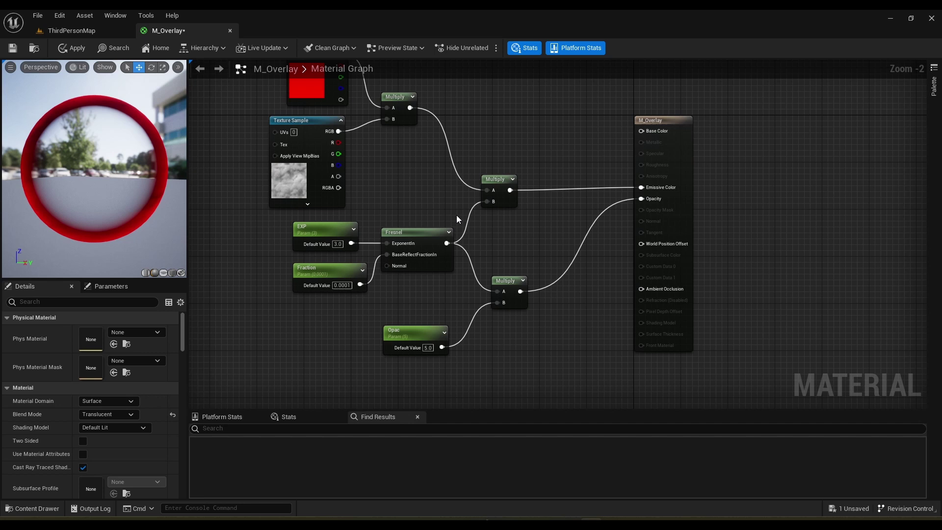
mouse_move(85, 146)
mouse_down()
mouse_move(86, 196)
mouse_move(85, 146)
mouse_up()
click(72, 48)
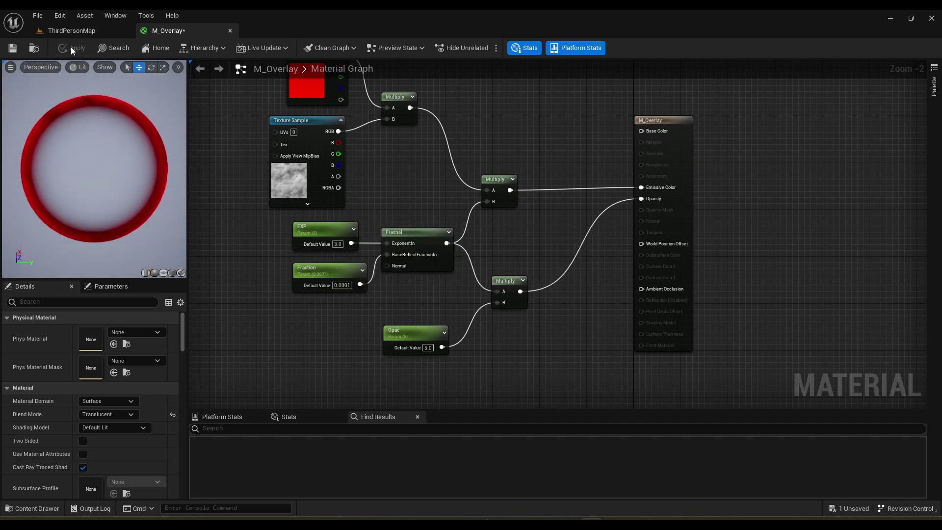
click(10, 51)
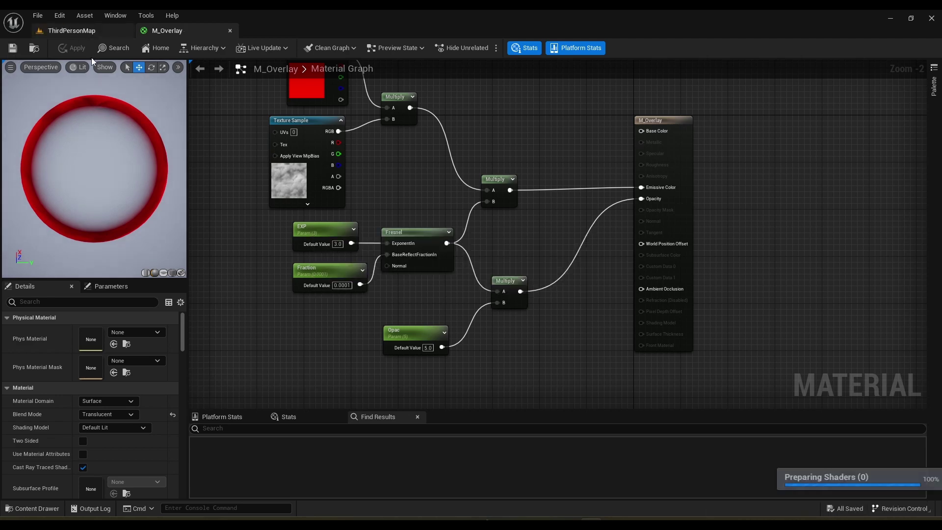
- Return to the ThirdPersonMap level and select the BP_Enemy character in the scene
click(66, 33)
key(w)
right_drag(340, 189, 148, 201)
right_drag(371, 189, 374, 193)
key(w)
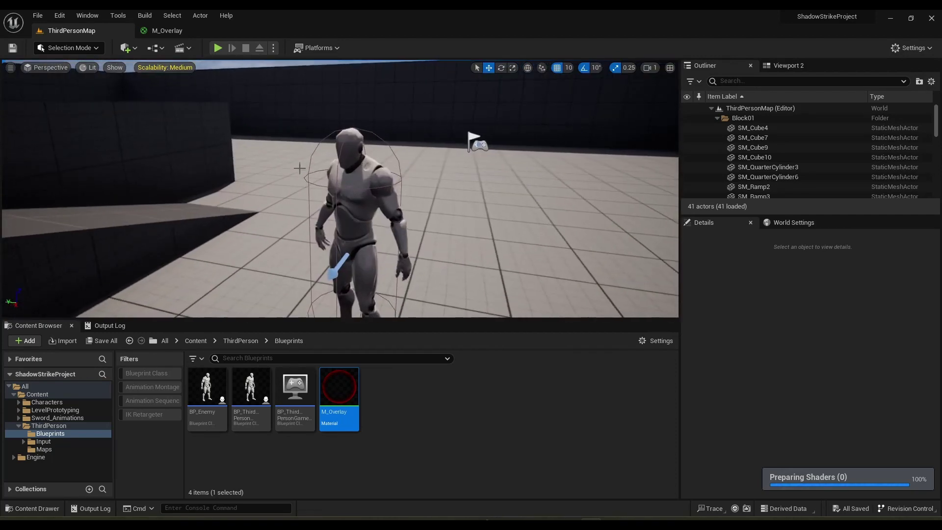
click(374, 193)
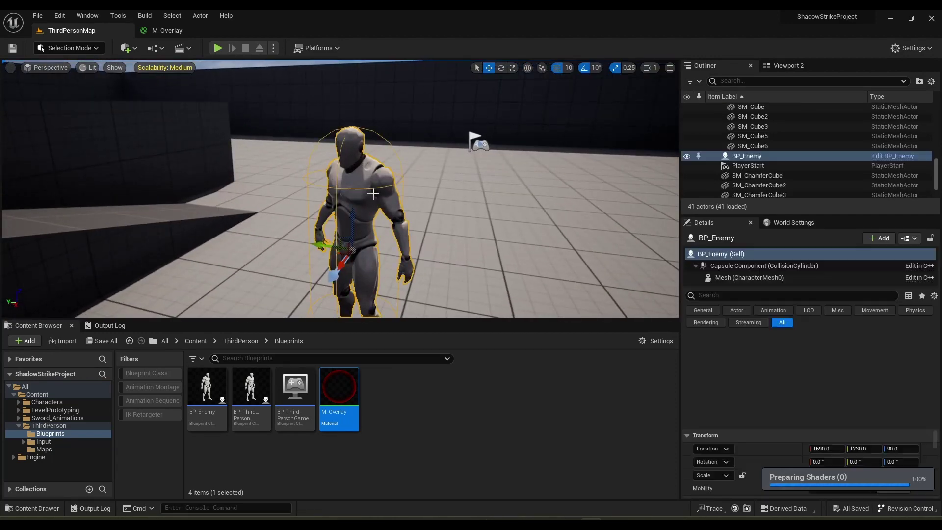
- Assign M_Overlay as the Overlay Material of the enemy's Mesh component and view the enemy from the side
click(785, 277)
text(over)
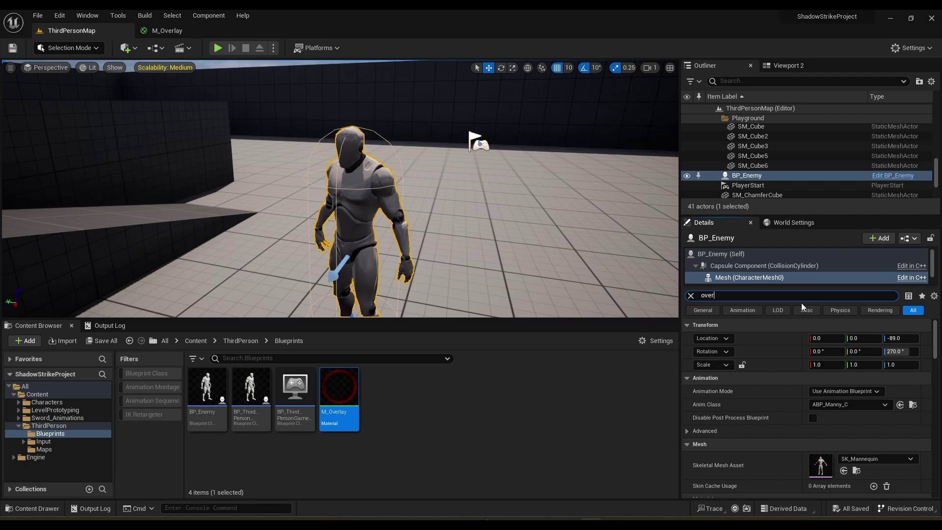
text(la)
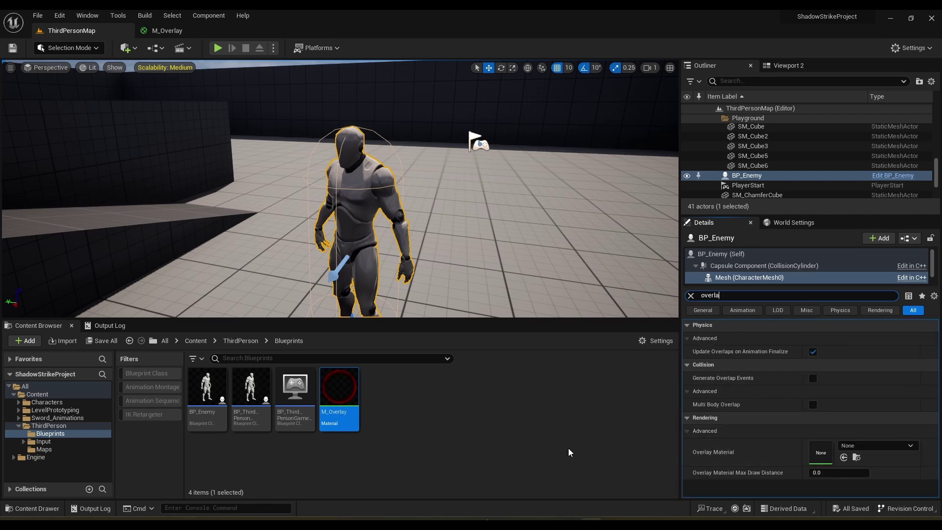
click(844, 458)
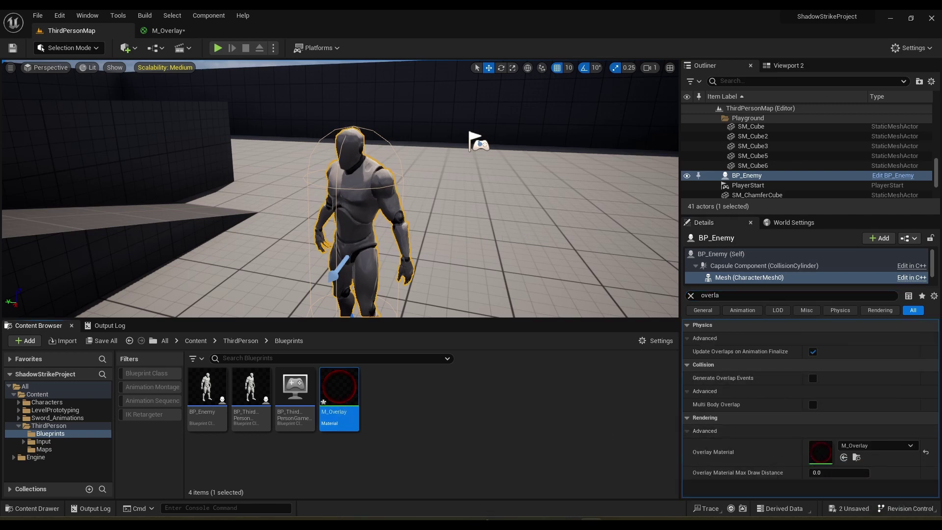
right_drag(498, 238, 674, 233)
click(499, 238)
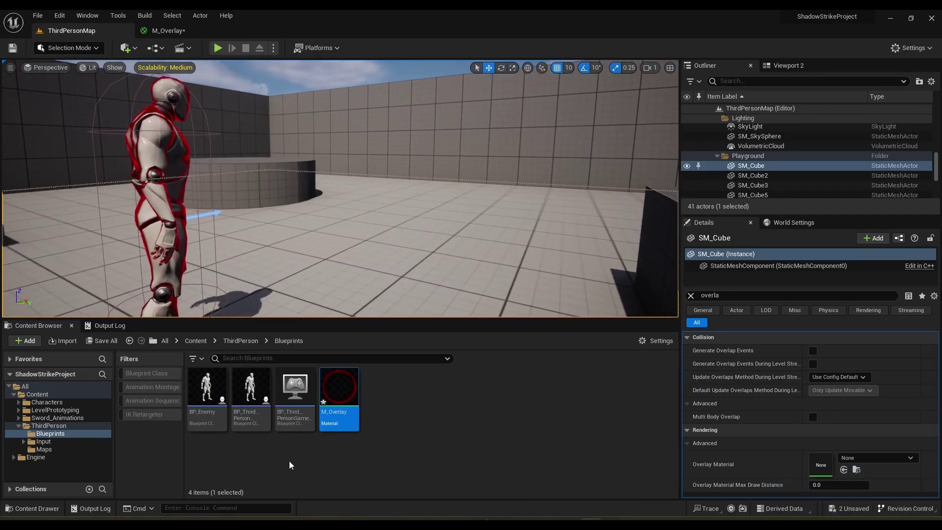
- Create a material instance from M_Overlay in the Blueprints folder and name it MI_EnemyOverlay
double_click(344, 385)
click(116, 31)
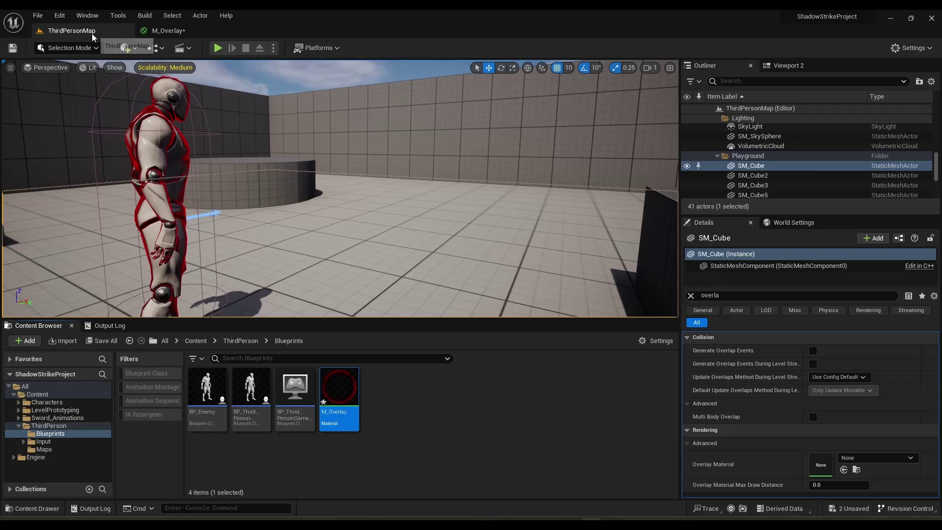
right_click(355, 392)
click(434, 163)
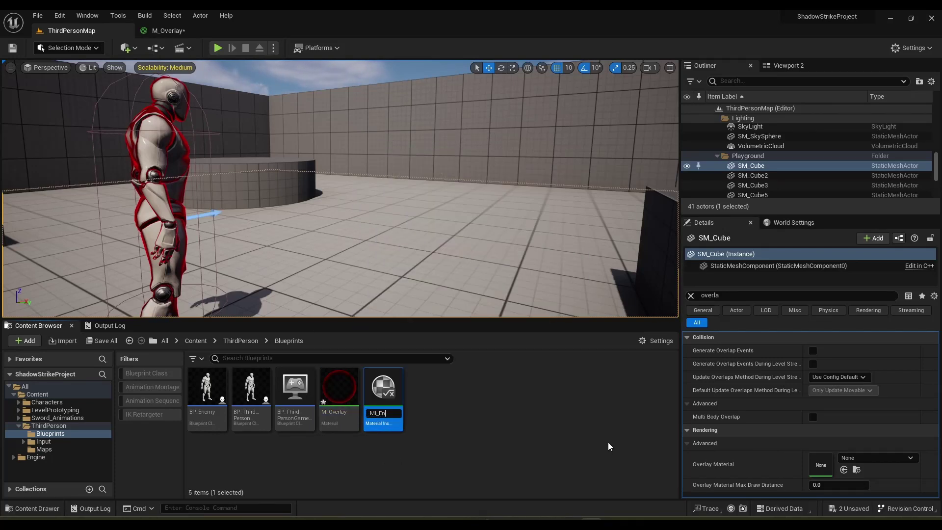
key(Return)
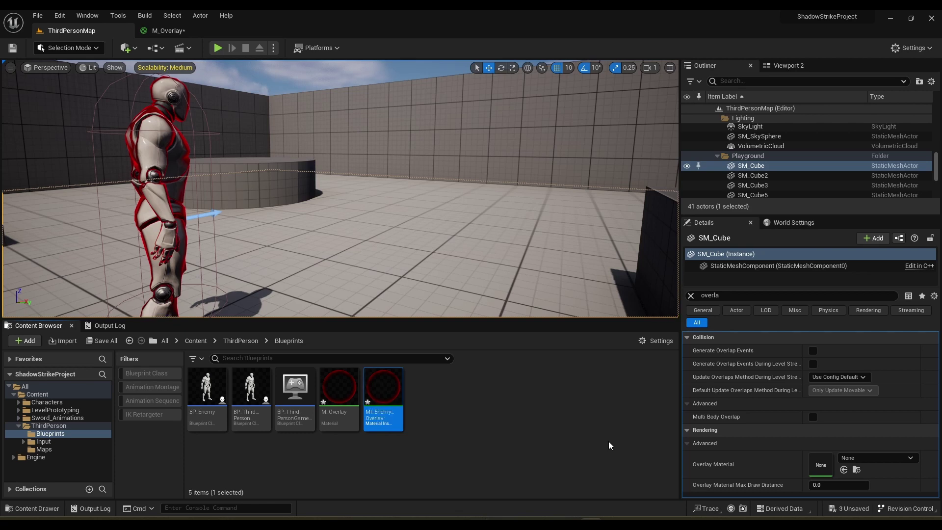
- Open MI_EnemyOverlay, override its Opac parameter with a value of 4, and save the instance
double_click(383, 397)
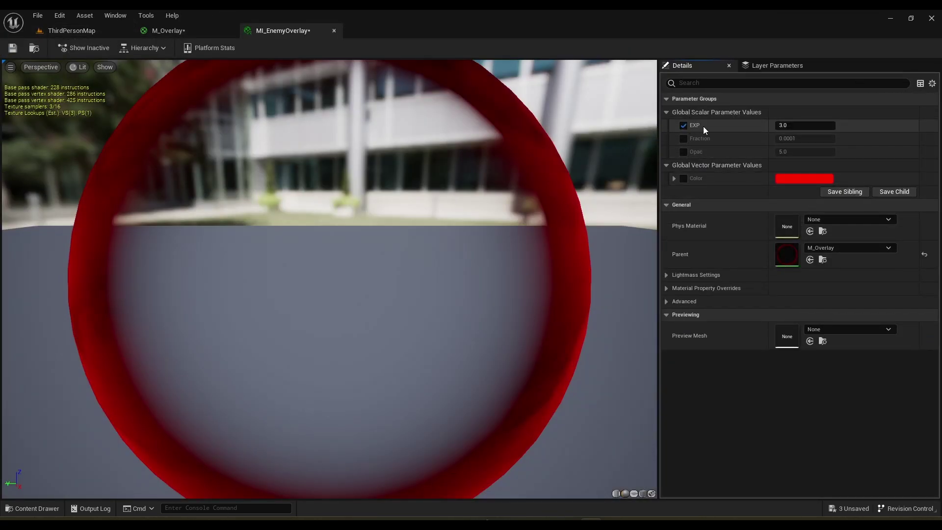
click(684, 152)
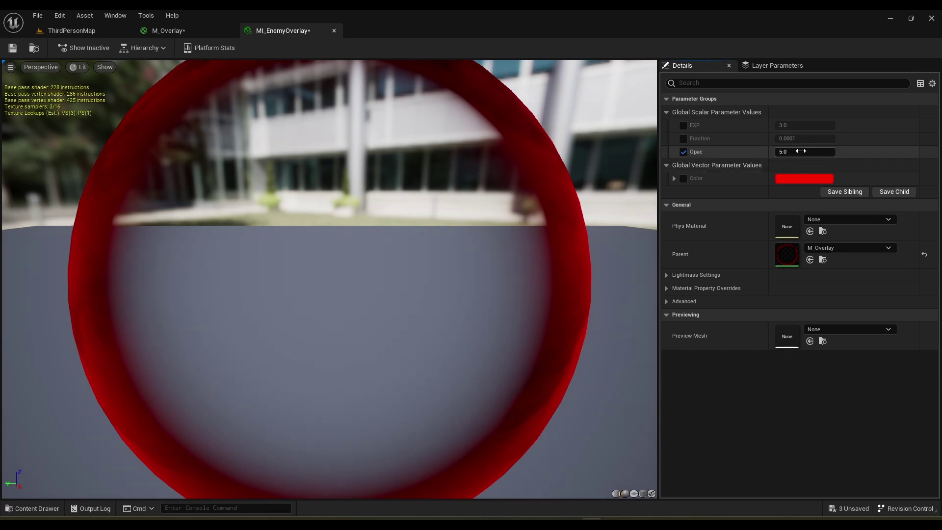
click(807, 152)
text(4)
key(Return)
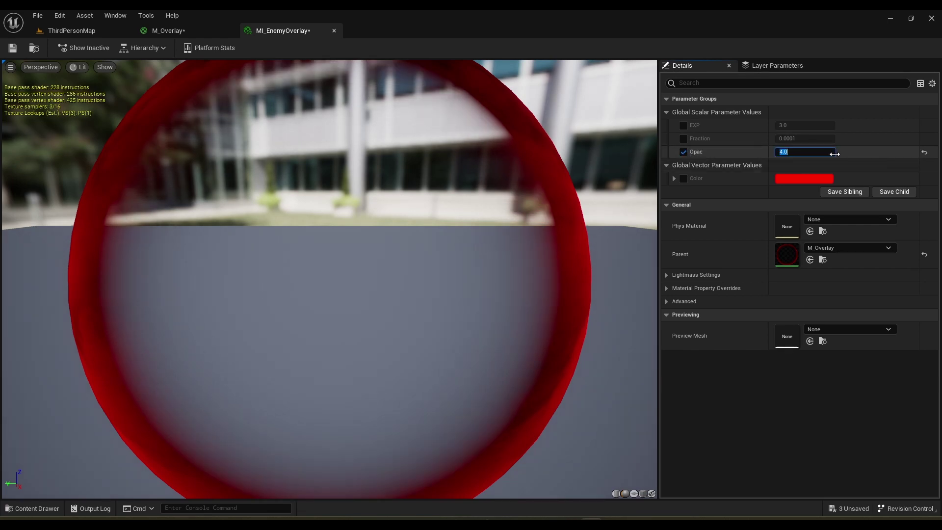
click(12, 48)
- Back in ThirdPersonMap, assign MI_EnemyOverlay as the Overlay Material of the BP_Enemy Mesh component and view the enemy
click(71, 31)
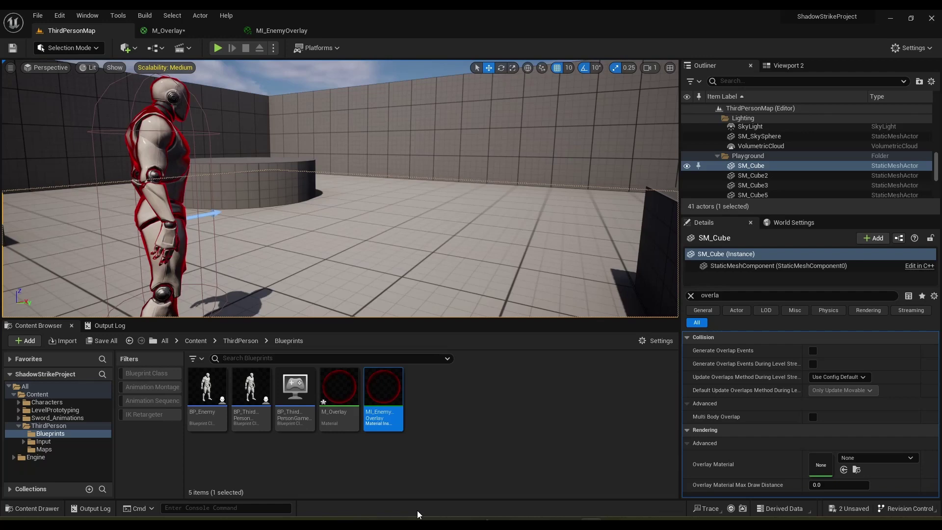
drag(373, 402, 442, 425)
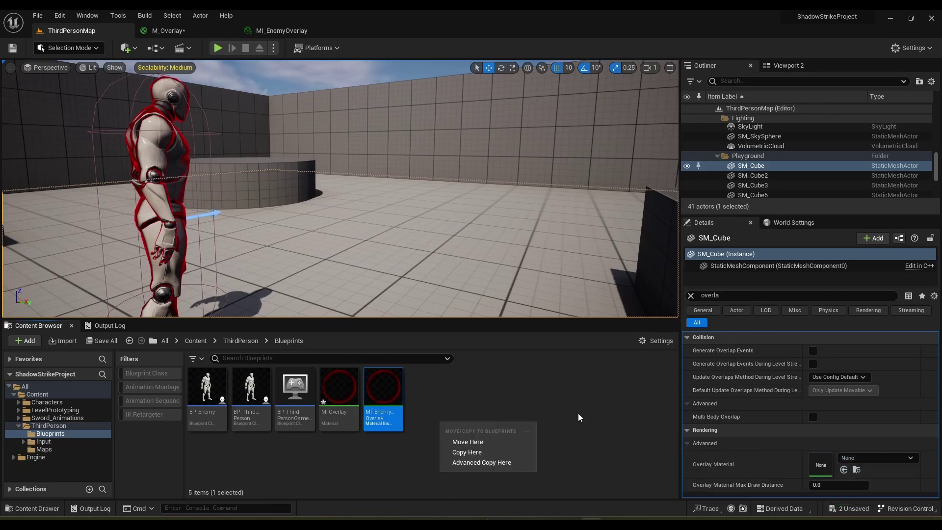
click(155, 172)
click(774, 277)
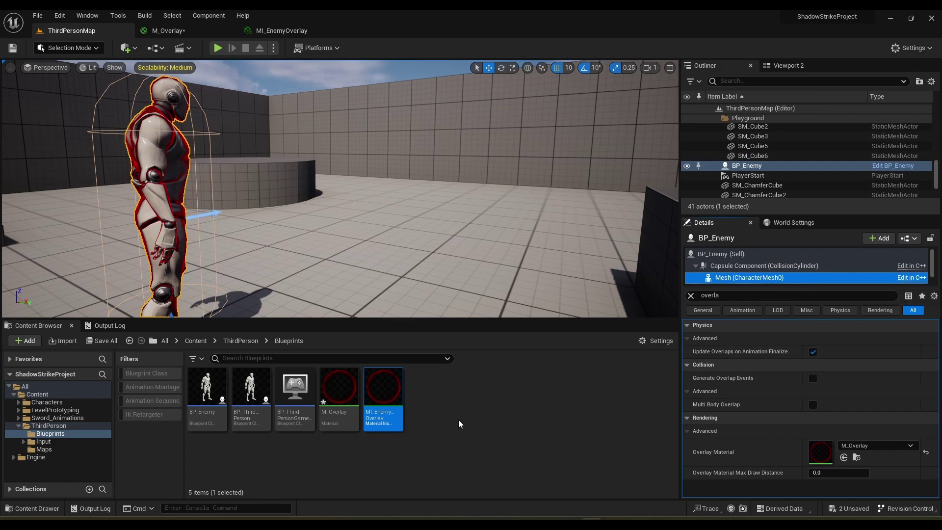
drag(383, 399, 821, 453)
key(f)
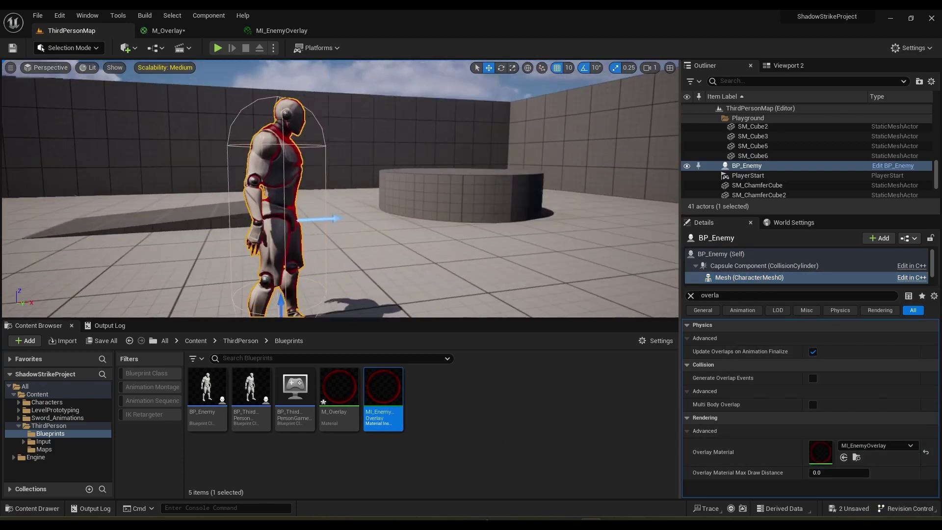
mouse_move(344, 196)
right_down()
mouse_move(231, 199)
mouse_move(344, 196)
right_up()
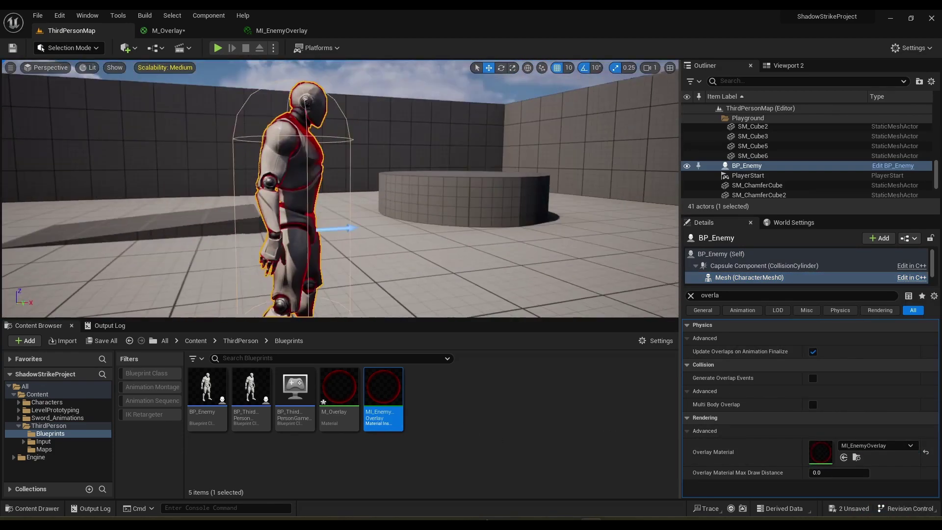
- Override the EXP parameter in MI_EnemyOverlay, try values of 1 and 2, and set it to 3
click(282, 30)
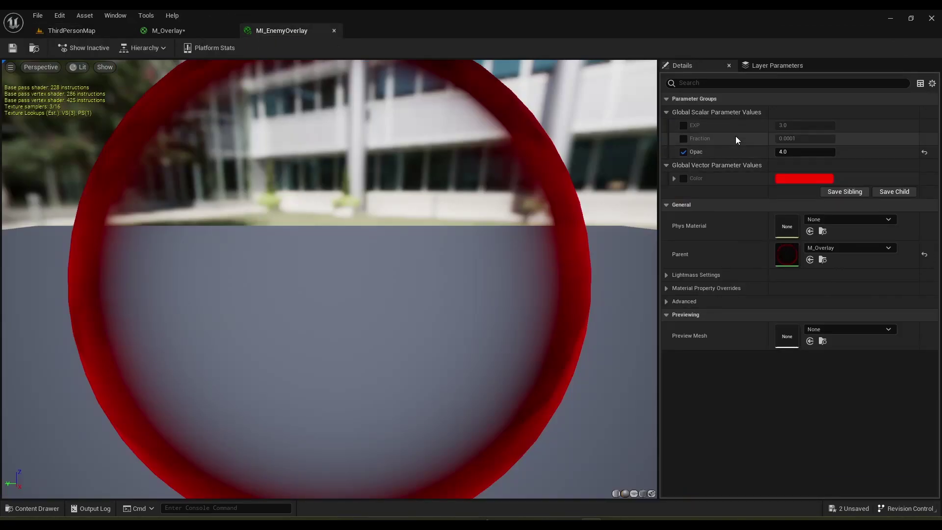
click(785, 122)
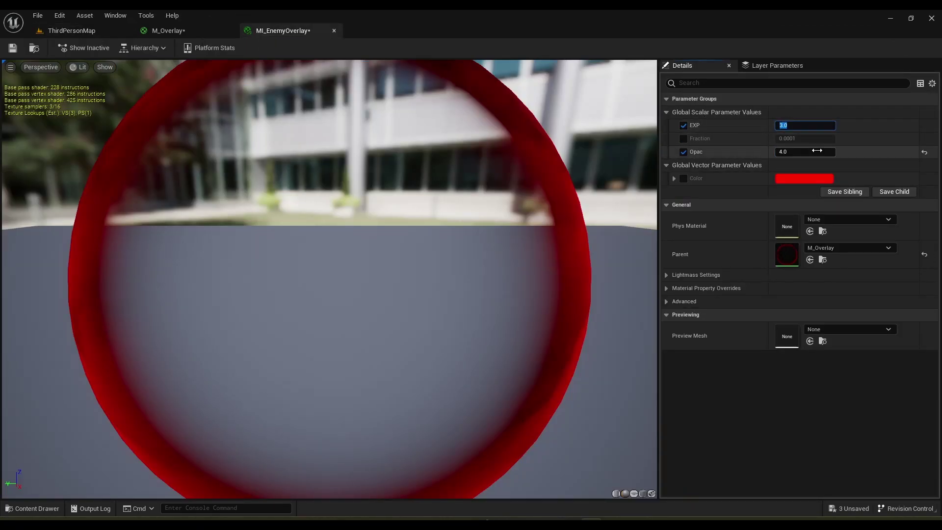
text(1)
key(Return)
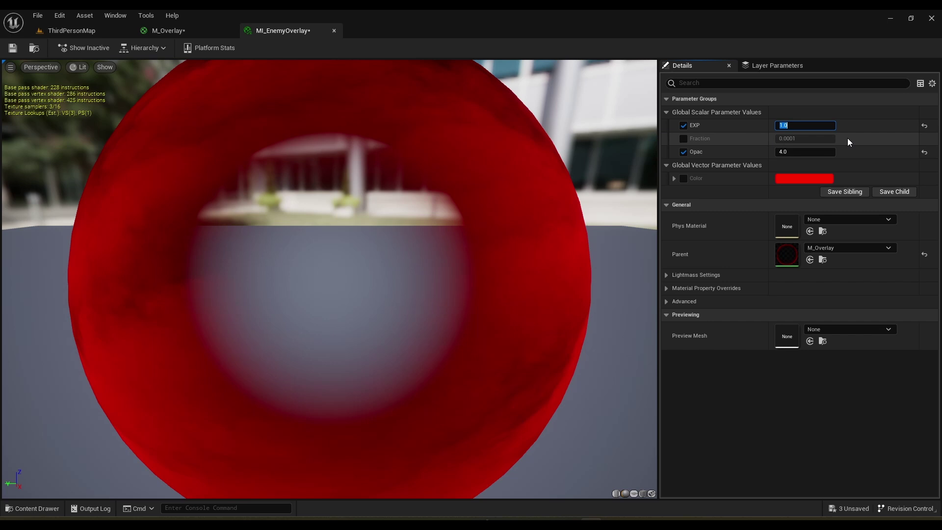
text(3)
key(Return)
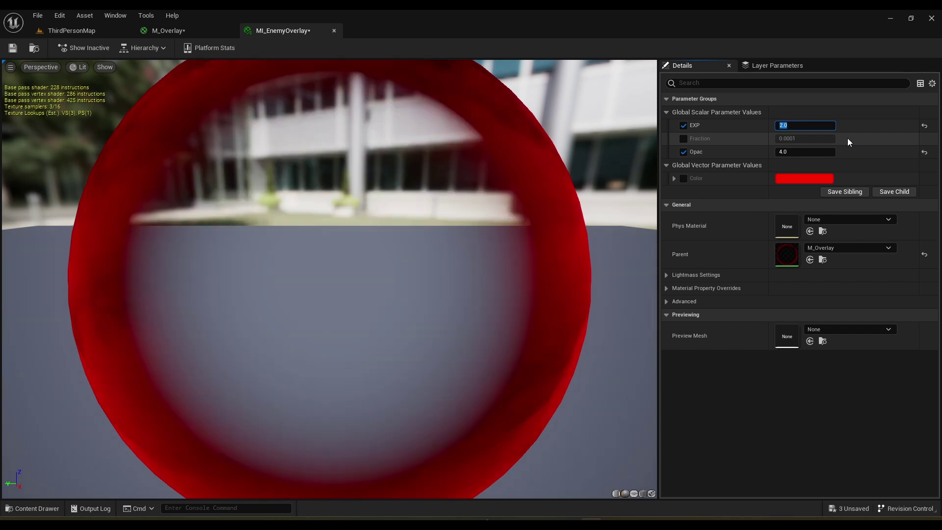
text(1)
key(Return)
text(3)
key(Return)
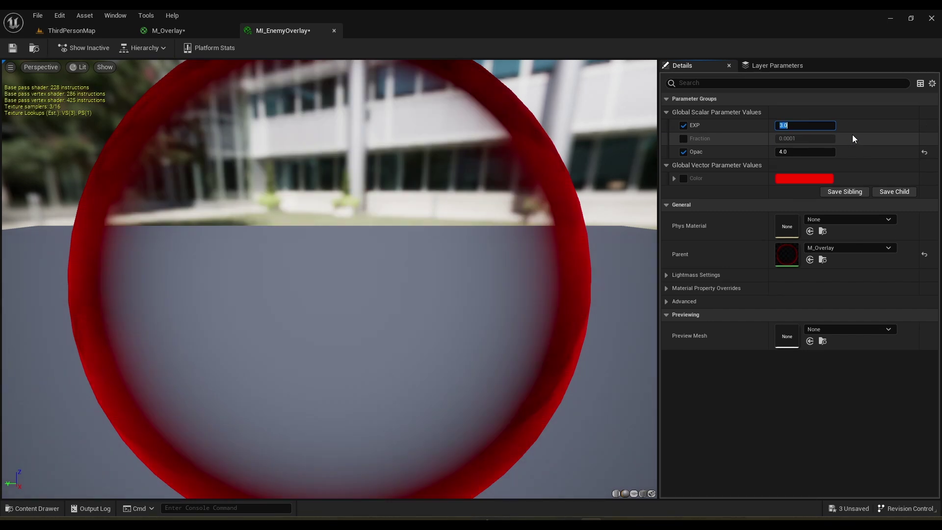
- Override the Fraction parameter of MI_EnemyOverlay with 0.001 and save the instance
click(683, 139)
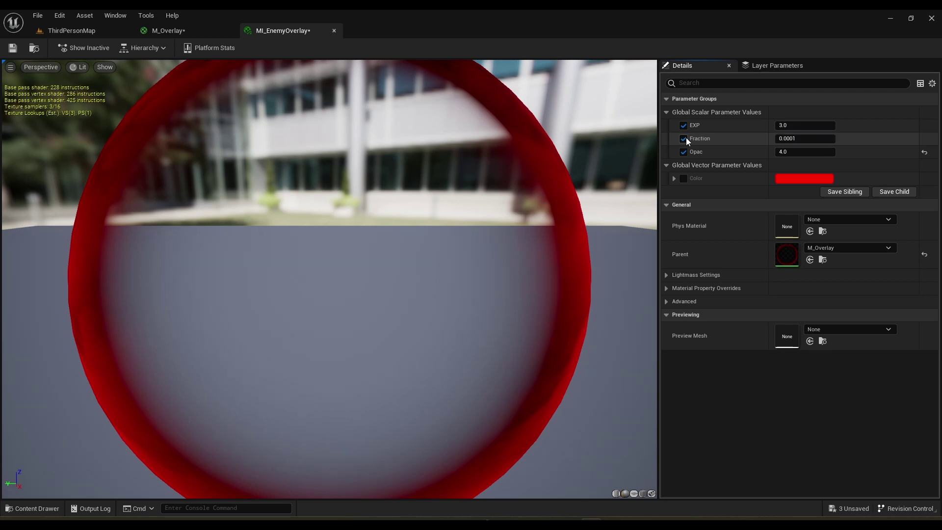
click(801, 140)
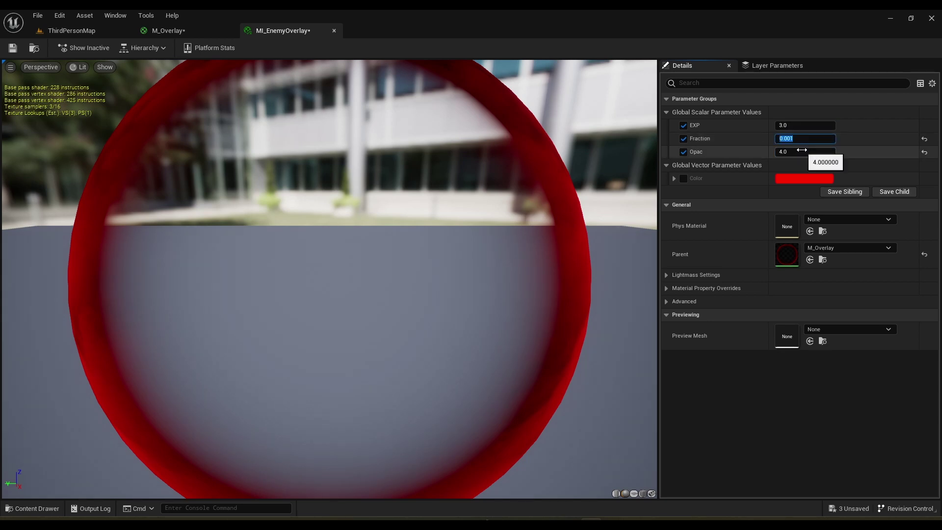
click(13, 48)
- Return to the level, view the enemy, reset its Mesh component's Overlay Material to None, and save all changes
click(72, 30)
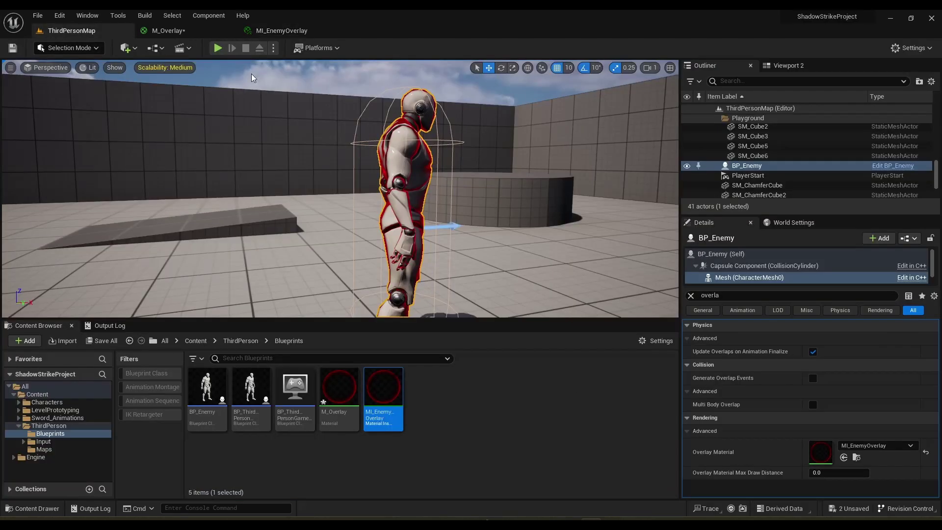
right_drag(340, 188, 393, 141)
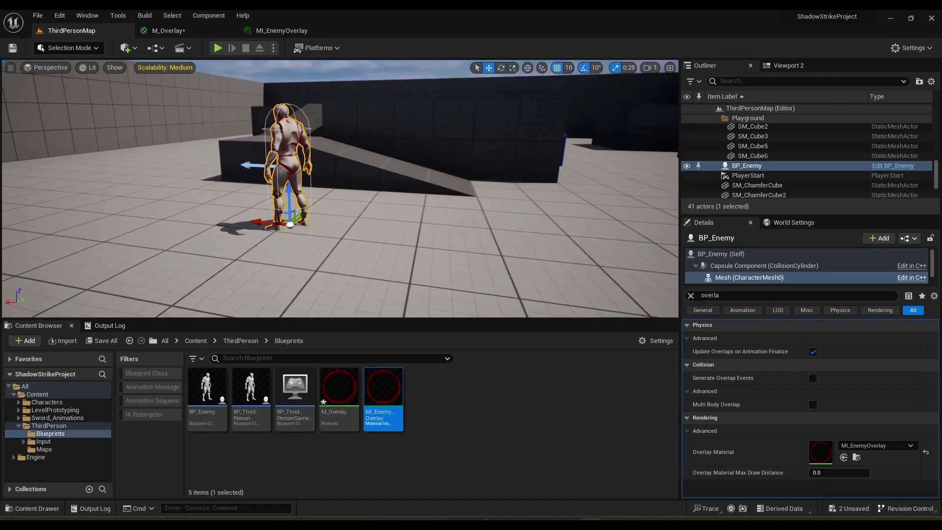
click(926, 452)
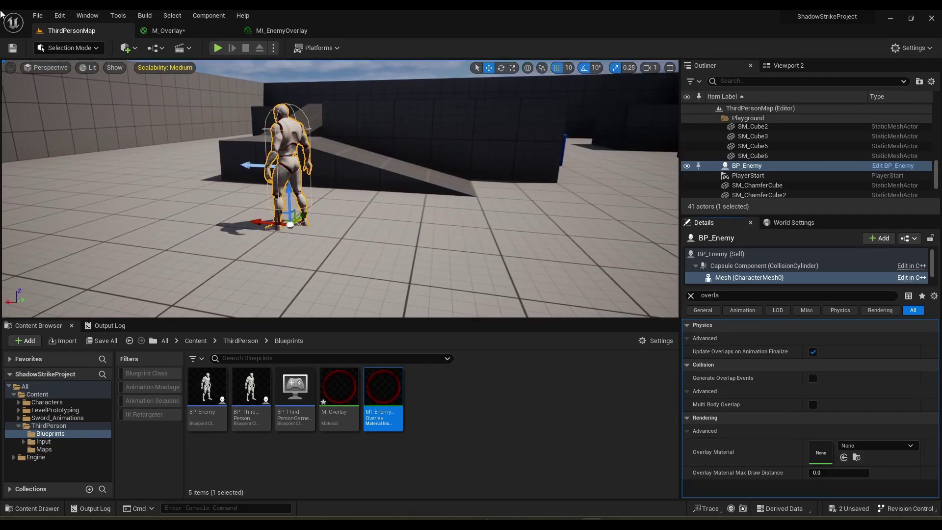
click(38, 15)
click(64, 103)
- Open the BP_ThirdPersonCharacter blueprint and the BP_Enemy blueprint, ending at BP_Enemy's event graph
click(248, 387)
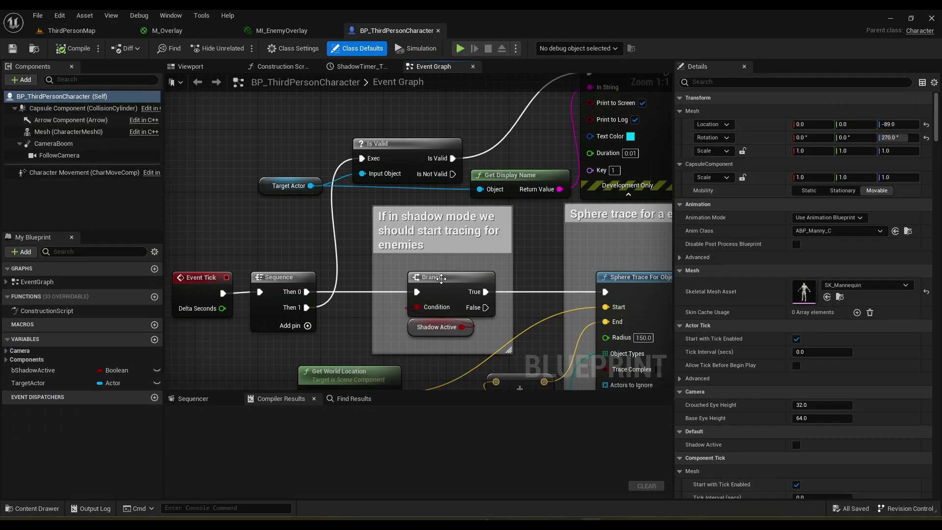
right_drag(305, 143, 390, 198)
click(55, 34)
double_click(224, 395)
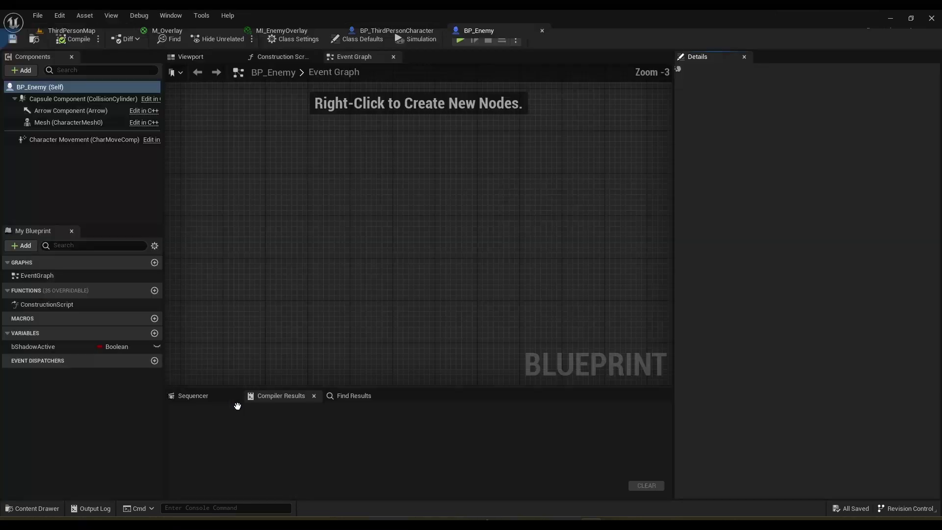
right_drag(403, 317, 405, 315)
- Add a custom event named OnTargeted to the BP_Enemy event graph
right_click(328, 190)
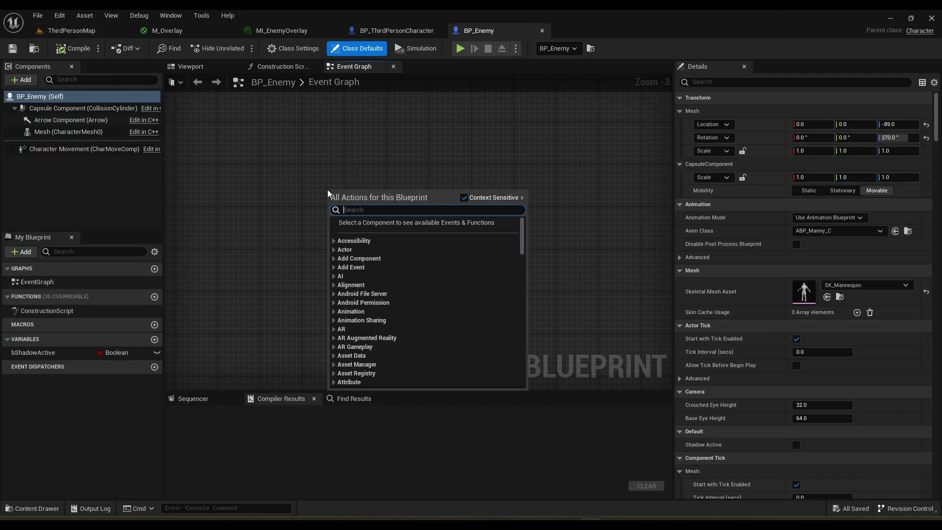
text(custom)
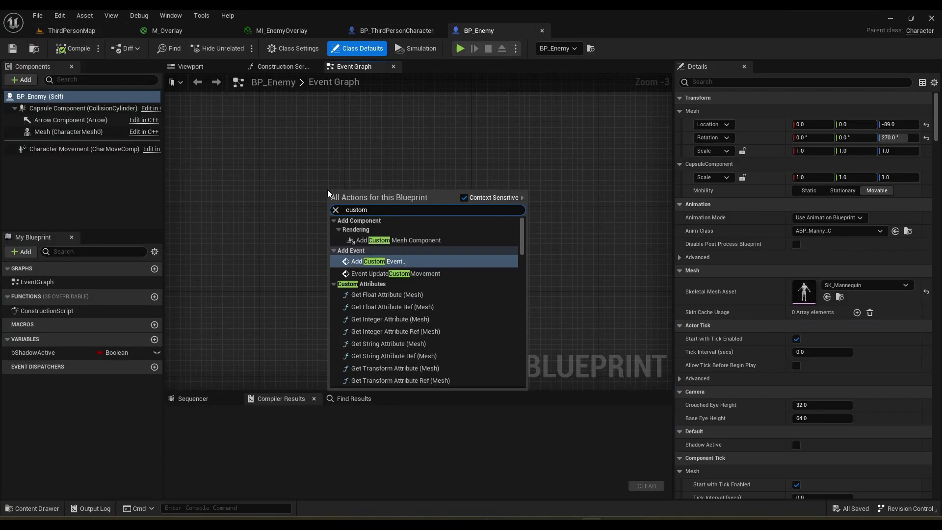
key(Return)
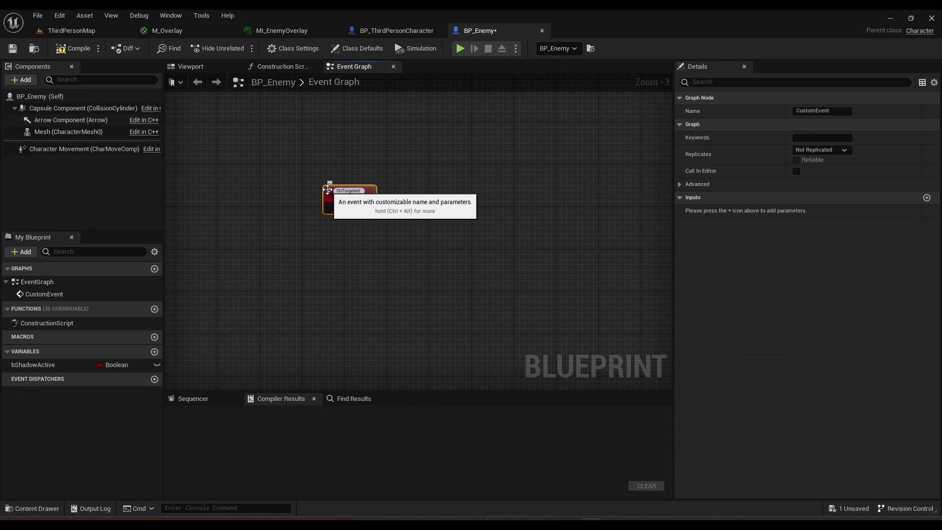
key(Return)
scroll(327, 190, up, 3)
right_drag(405, 241, 347, 270)
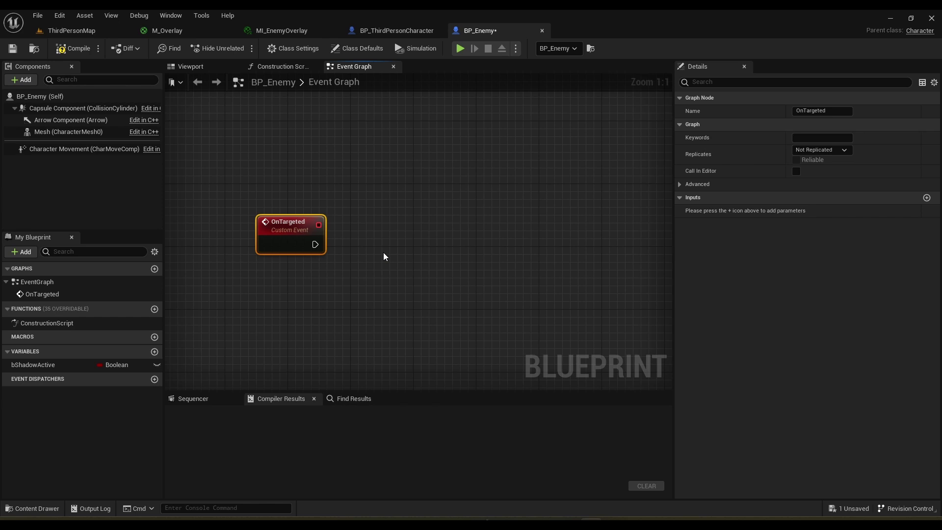
- Delete the bShadowActive variable from the BP_Enemy blueprint
right_drag(361, 275, 433, 256)
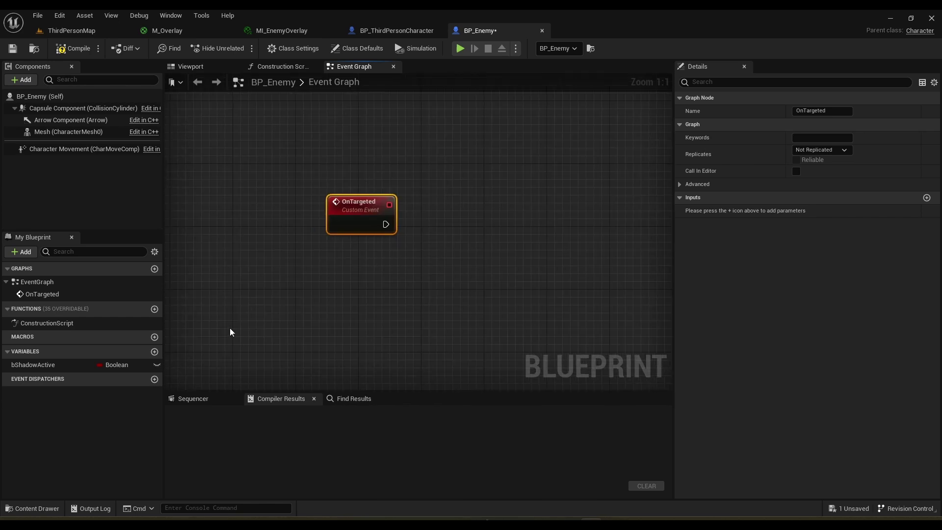
click(63, 365)
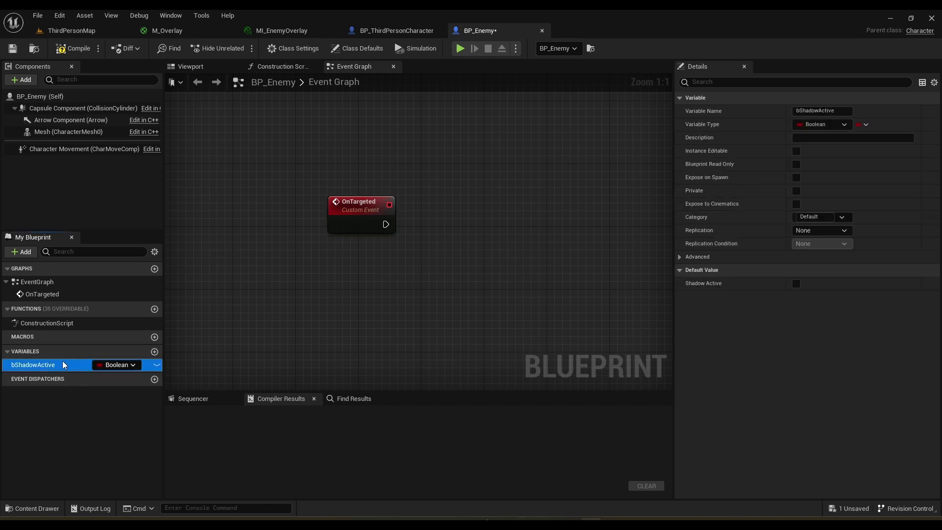
key(Delete)
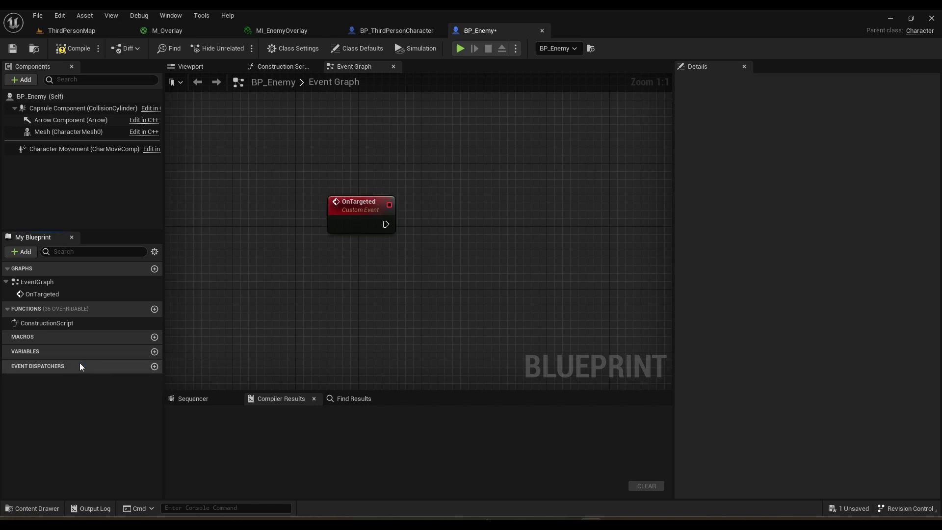
- Add a Mesh reference with a Set Overlay Material node targeting it, and run that node from the OnTargeted event
right_drag(361, 324, 307, 317)
drag(73, 132, 361, 203)
click(316, 272)
text(set overla)
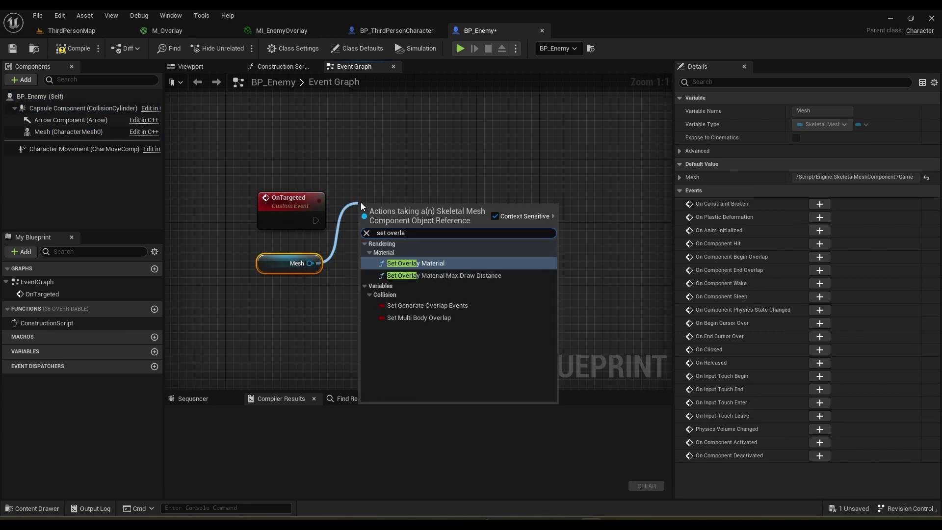
key(Return)
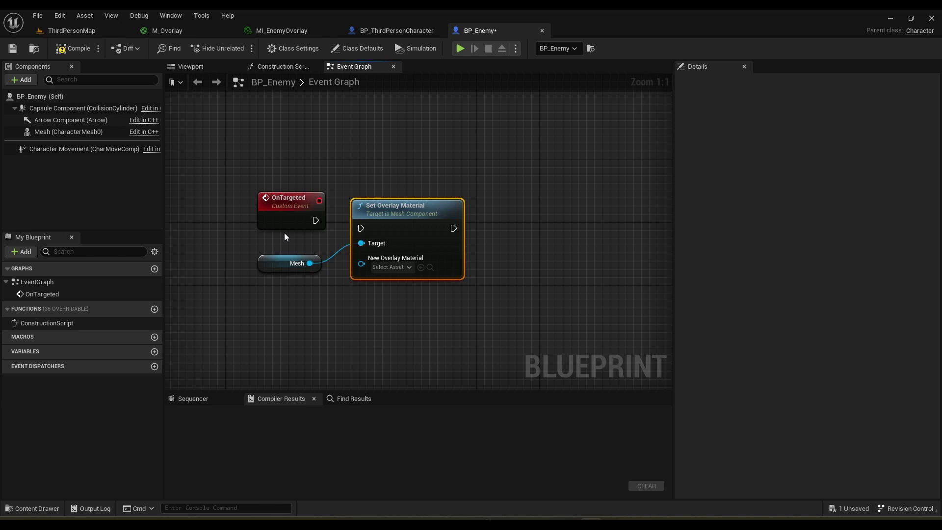
drag(399, 224, 399, 216)
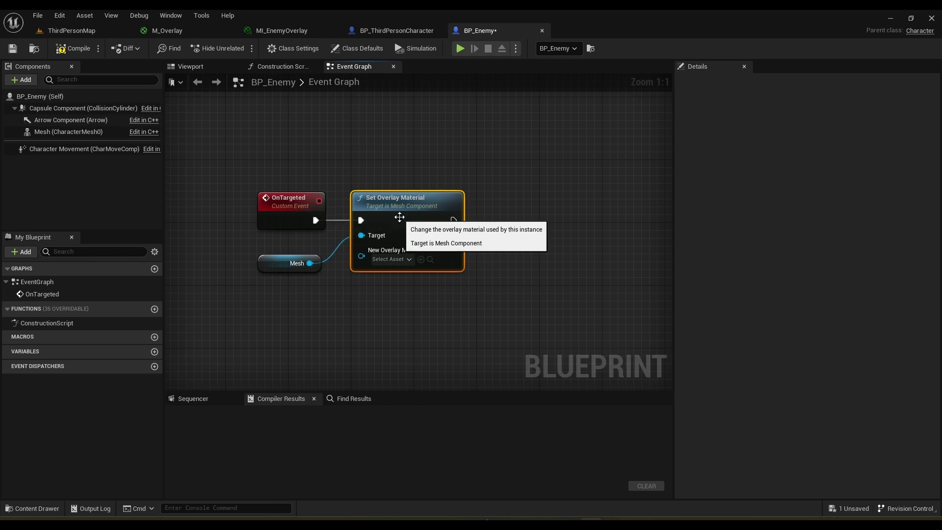
- Set the New Overlay Material of the Set Overlay Material node to MI_EnemyOverlay
click(391, 259)
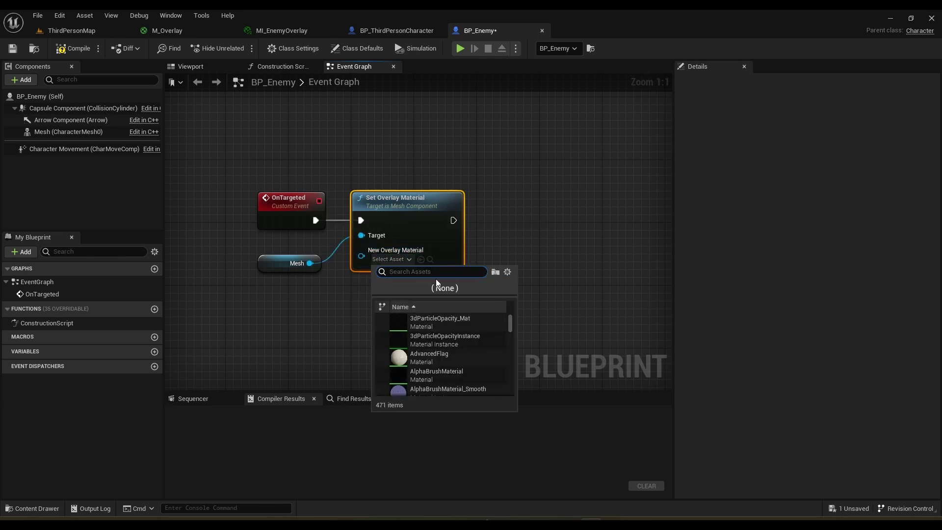
text(MI_Enemy)
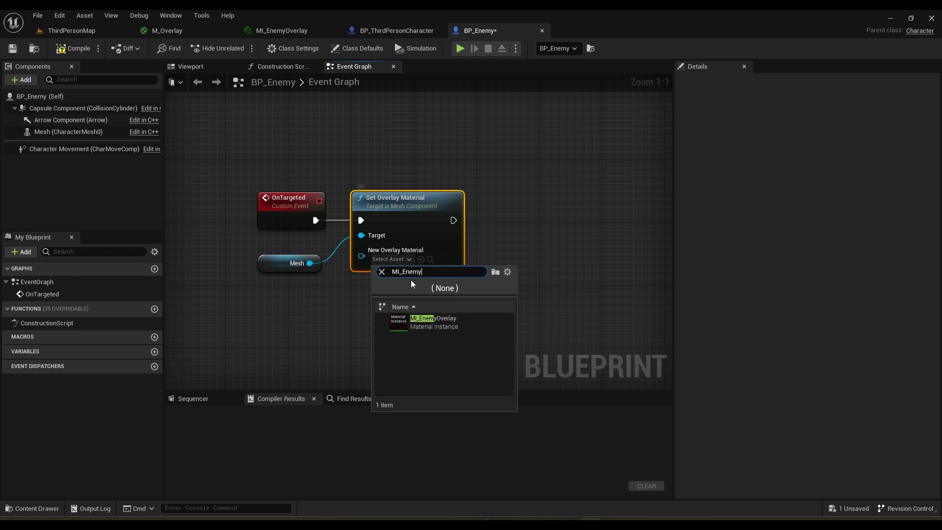
click(418, 323)
- Add a second custom event named EndTarget below OnTargeted in the BP_Enemy event graph
right_drag(411, 290, 492, 219)
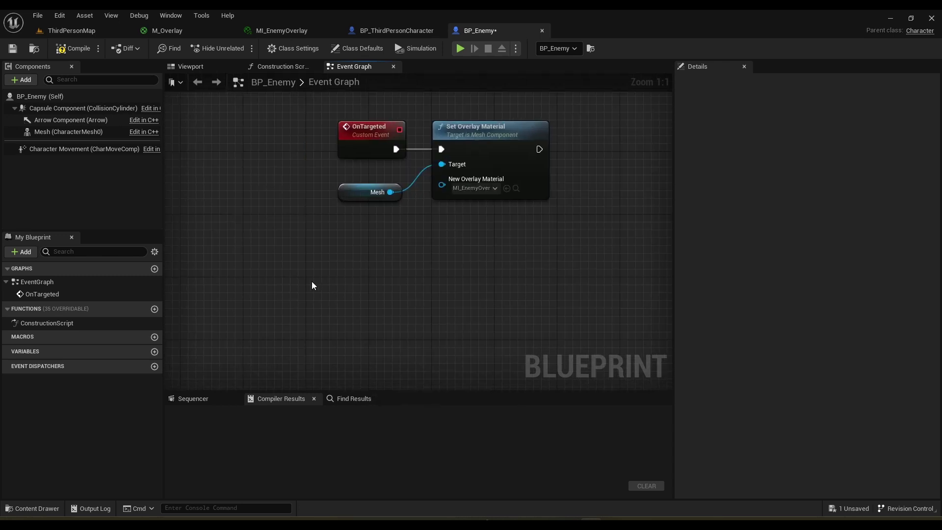
right_click(340, 268)
text(custom)
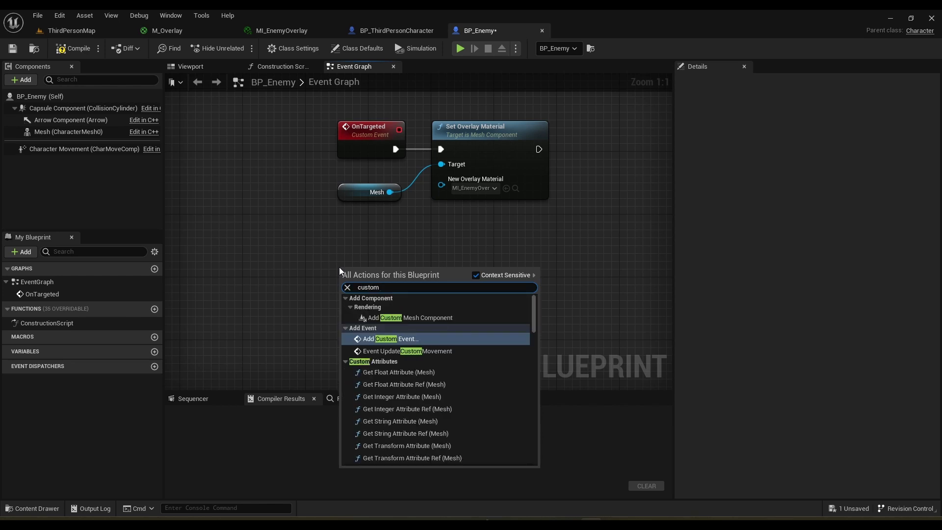
key(Return)
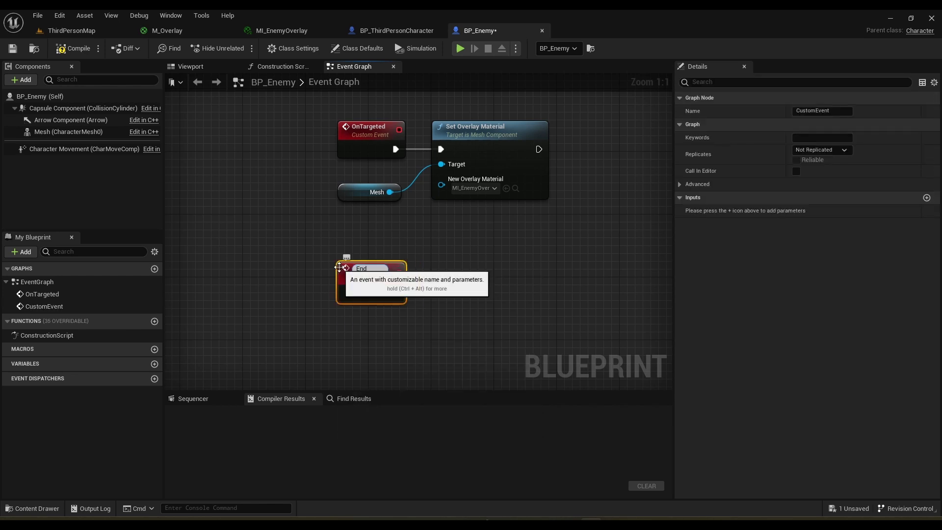
text(EndTarget)
key(Return)
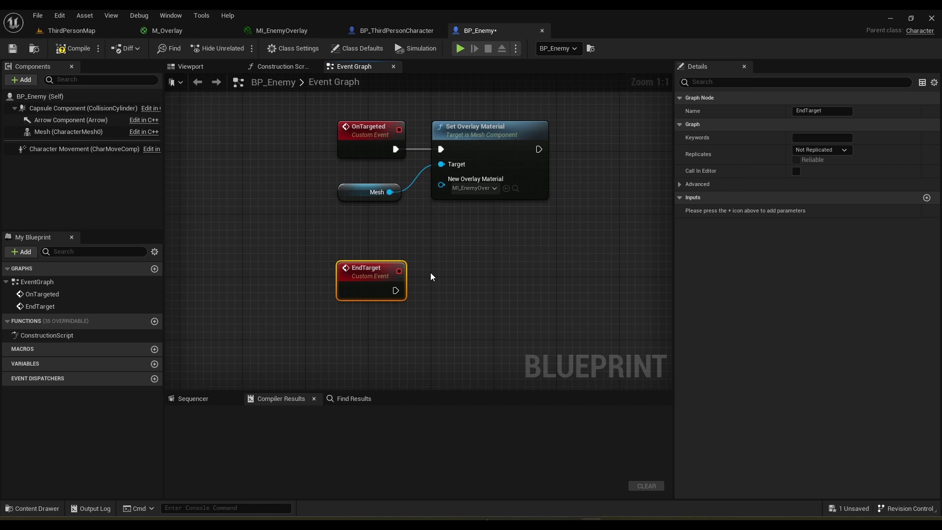
- Add another Mesh reference with a Set Overlay Material node targeting it, and run that node from the EndTarget event
drag(69, 132, 353, 336)
drag(405, 341, 462, 287)
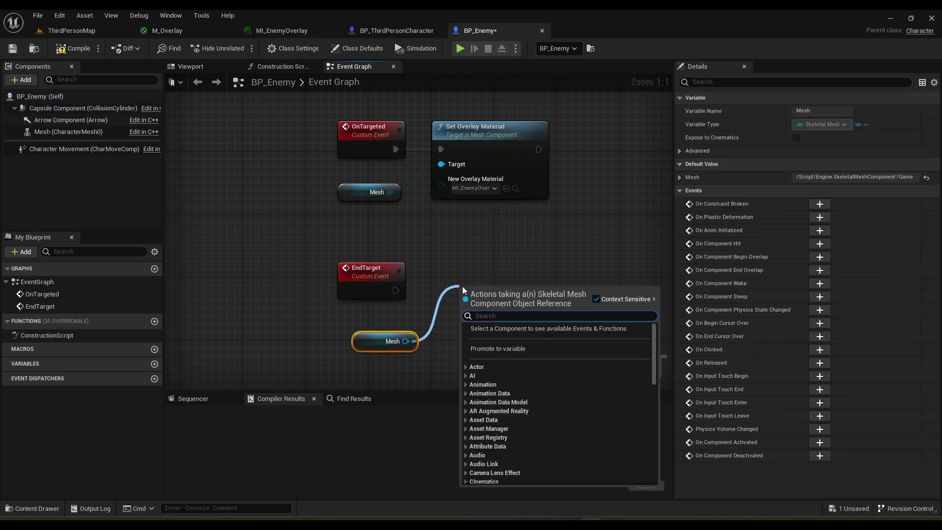
text(overlay)
key(Return)
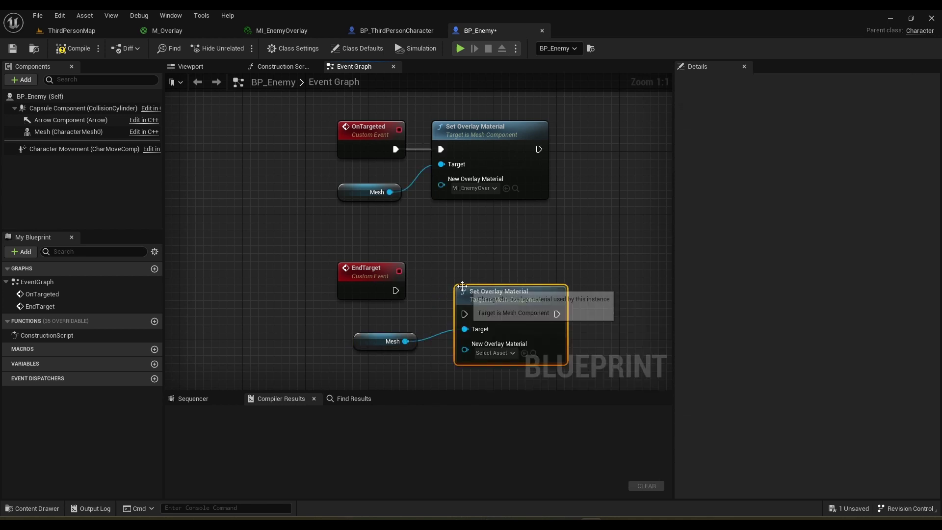
drag(395, 291, 479, 293)
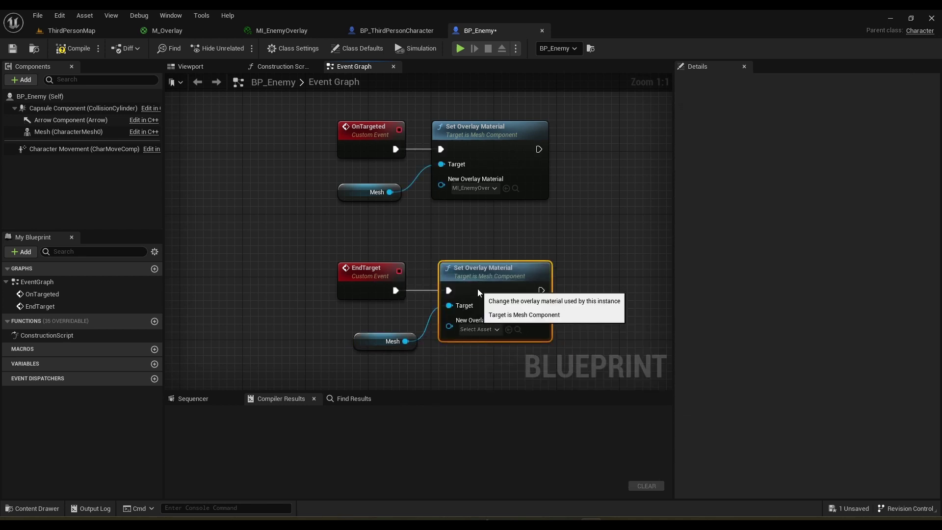
- Wrap the OnTargeted event's Set Overlay Material node in a comment reading "Set overlay material"
right_drag(416, 175, 354, 300)
drag(391, 206, 526, 332)
text(cSe)
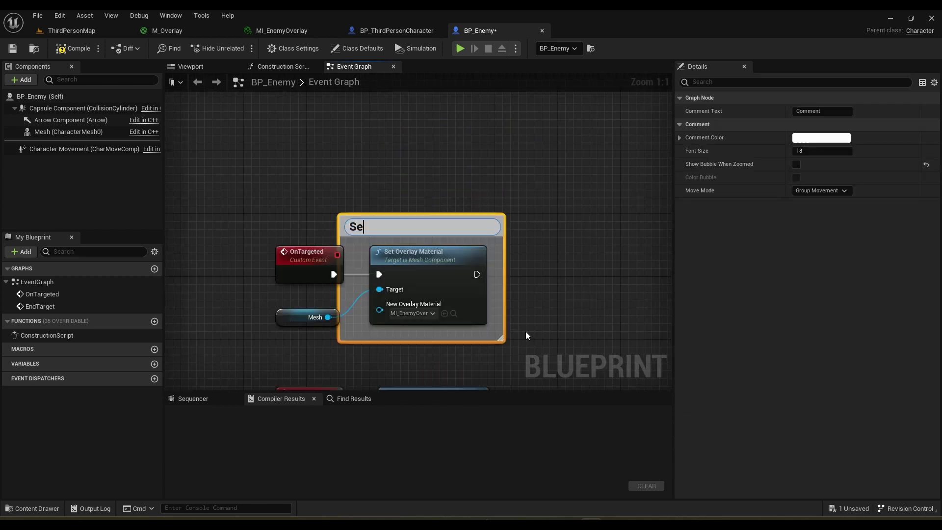
text(t overlay material)
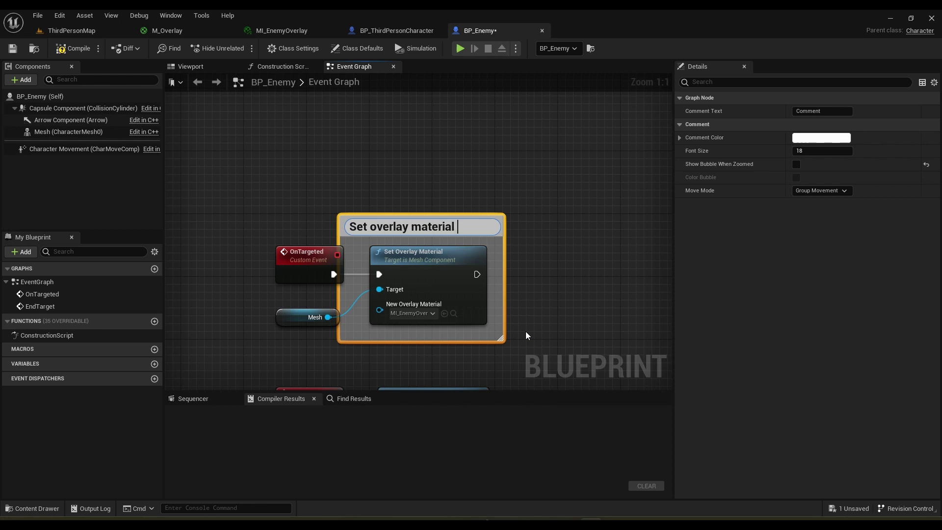
click(524, 332)
- Wrap the EndTarget event's Set Overlay Material node in a comment reading "Set overlay material to nothing"
right_drag(522, 331, 536, 201)
drag(403, 240, 457, 325)
text(cS)
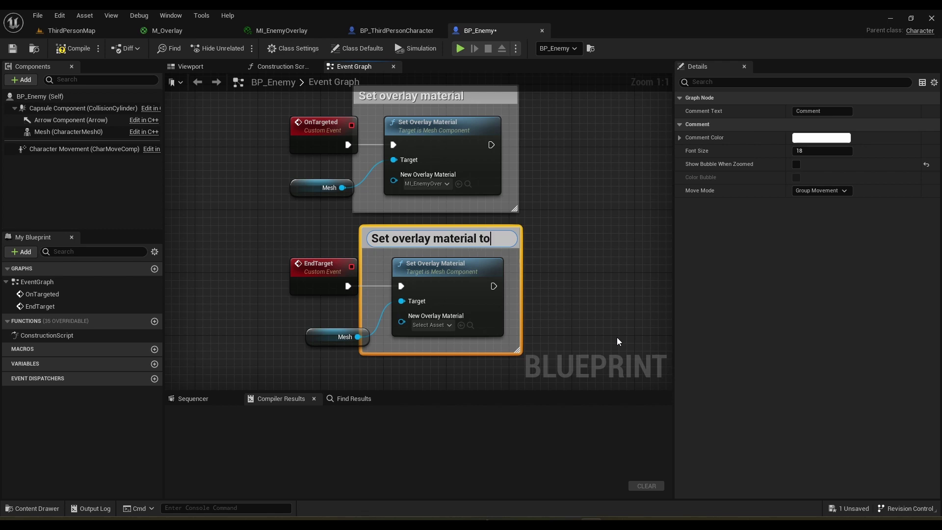
text(nothi)
key(ctrl+BackSpace)
text(nothing)
key(Return)
click(589, 221)
mouse_move(589, 221)
right_down()
mouse_move(606, 226)
mouse_move(576, 215)
right_up()
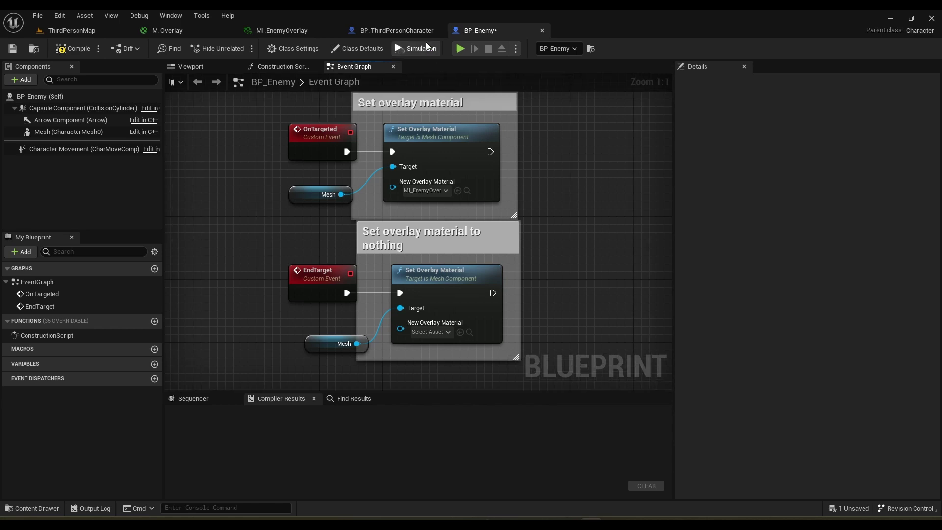
- In the BP_ThirdPersonCharacter event graph, move the Is Valid node up beside Print String and straighten its connection
click(415, 32)
right_drag(525, 155, 483, 232)
scroll(326, 196, down, 5)
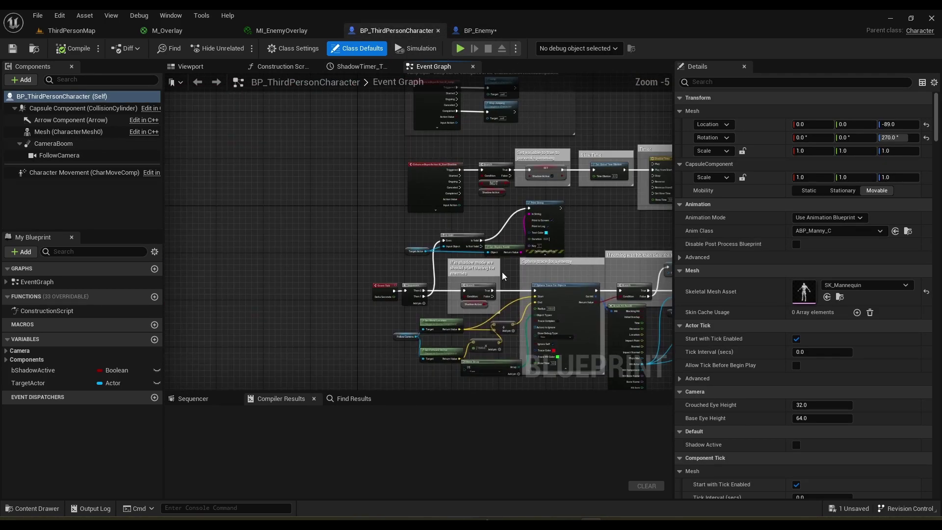
scroll(513, 270, up, 5)
right_drag(513, 270, 428, 316)
drag(274, 249, 295, 183)
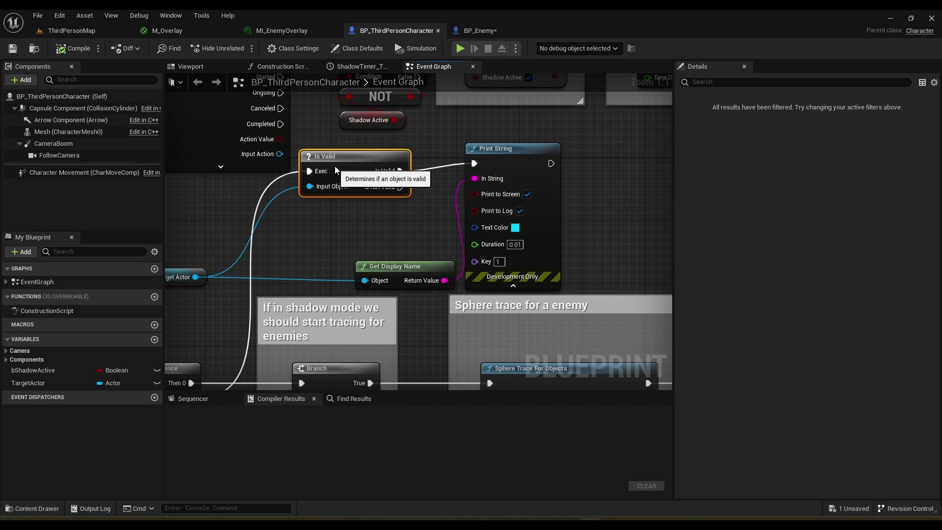
key(q)
click(579, 285)
- Move the SET Target Actor node with its "hit actor is Not Equal" comment farther from the Branch to make room between them
right_drag(581, 284, 167, 216)
scroll(443, 242, down, 3)
right_drag(444, 242, 553, 199)
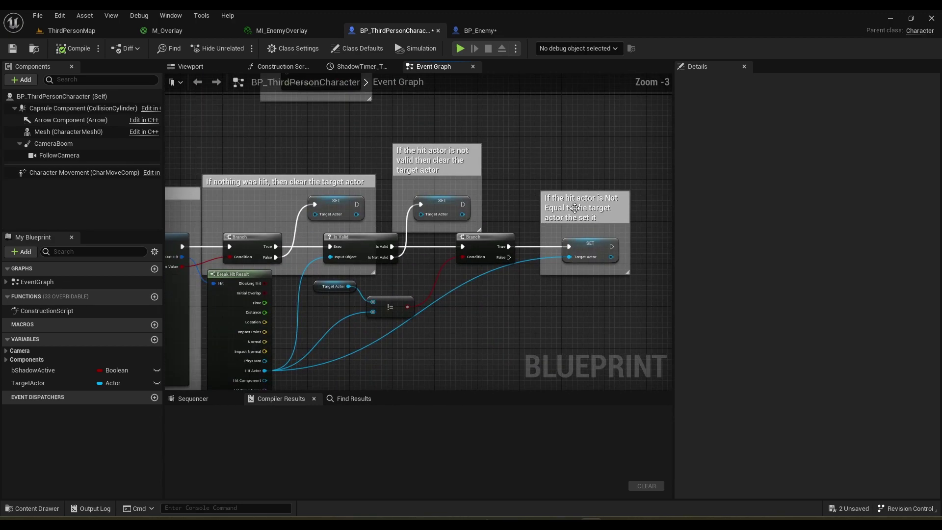
scroll(532, 329, up, 3)
right_drag(531, 330, 456, 297)
right_drag(648, 268, 575, 358)
drag(549, 352, 423, 164)
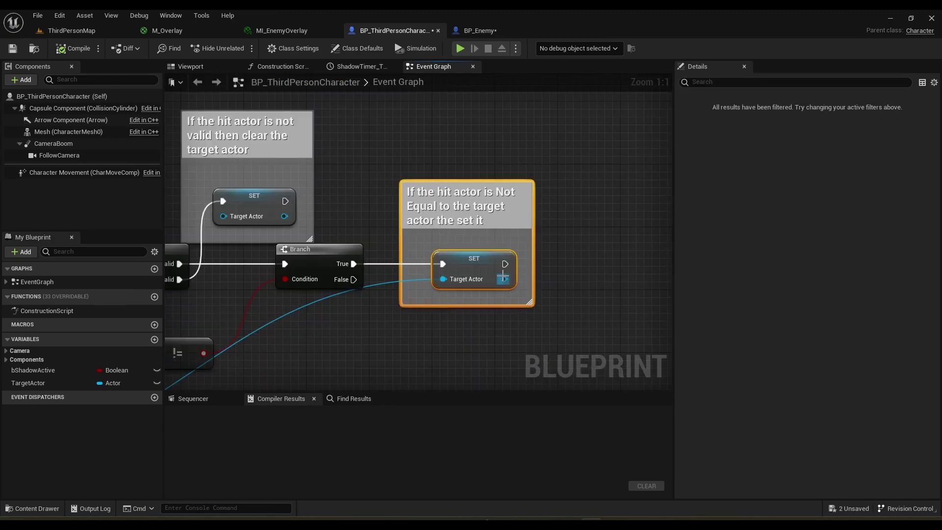
drag(491, 265, 649, 256)
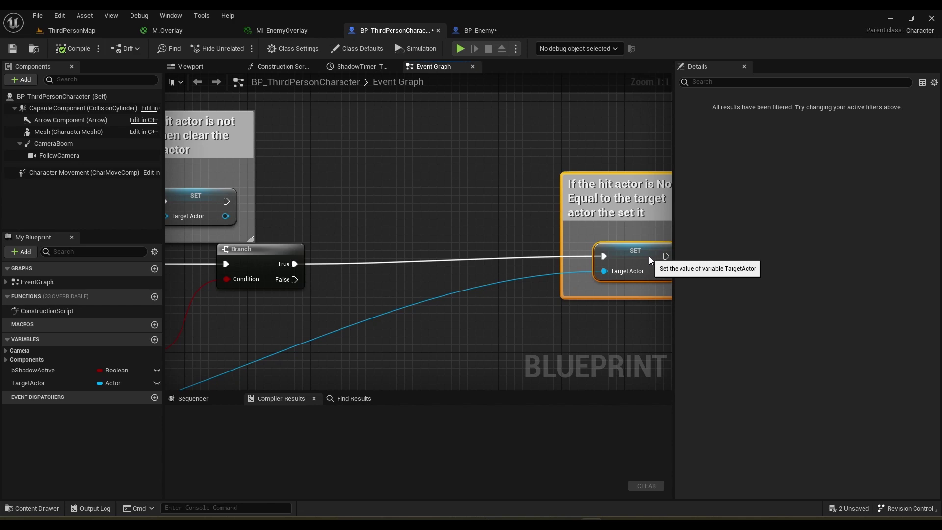
click(198, 368)
- Add a Cast To BP_Enemy node that takes the Hit Actor from Break Hit Result as its object
right_drag(241, 363, 544, 226)
right_drag(472, 237, 444, 270)
right_drag(358, 314, 404, 313)
drag(253, 344, 623, 172)
text(cast to)
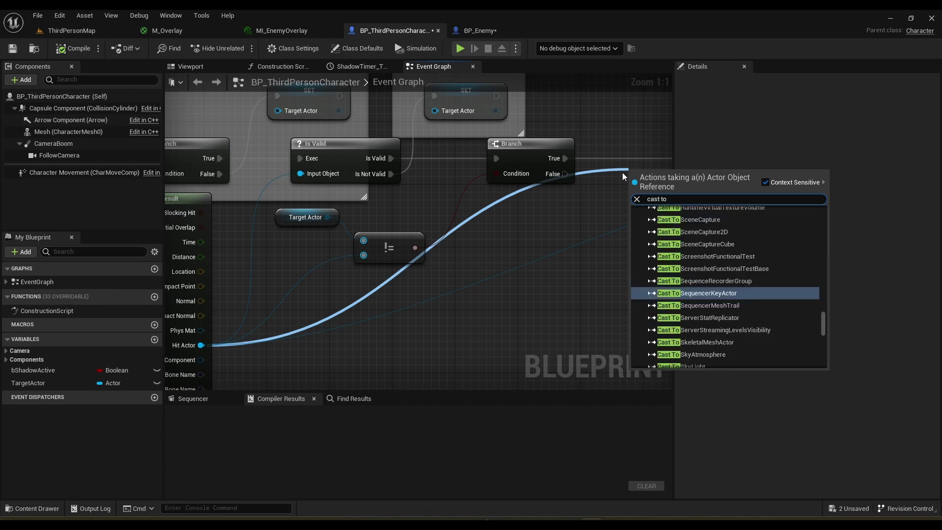
text( BP_)
key(Return)
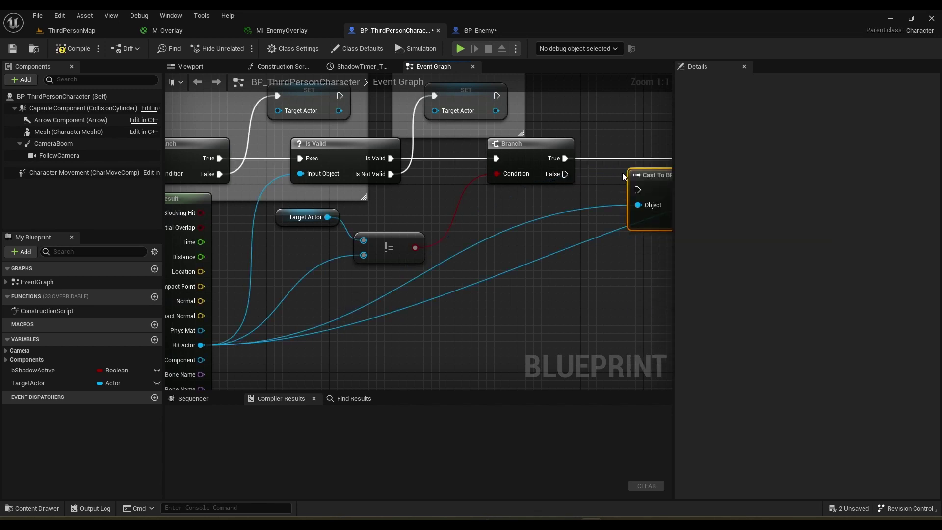
- Disconnect the Branch from the SET Target Actor node and run the Cast To BP_Enemy node from the Branch's True output
click(621, 142)
right_drag(620, 141, 485, 207)
drag(536, 255, 426, 224)
click(476, 173)
right_drag(476, 173, 333, 175)
right_drag(449, 252, 387, 266)
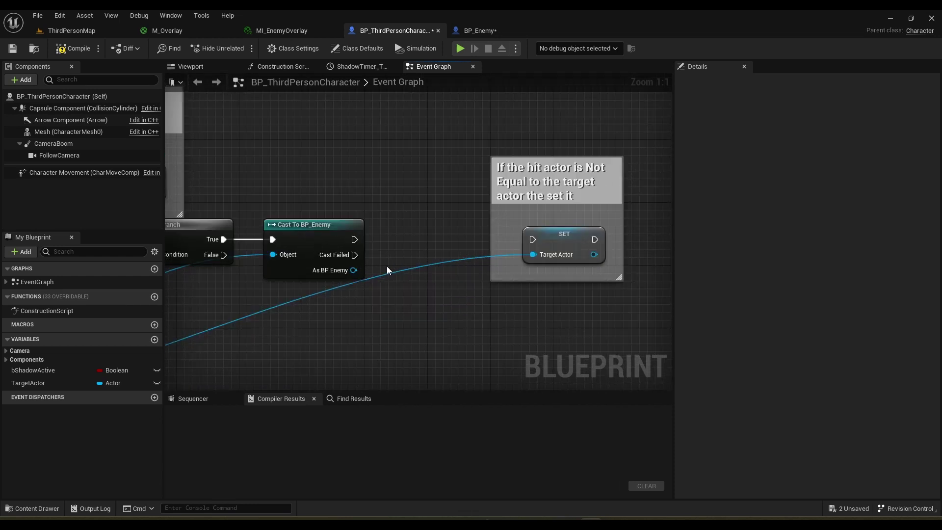
- Call On Targeted on the cast's As BP Enemy output and continue its execution into the SET Target Actor node
drag(353, 270, 413, 241)
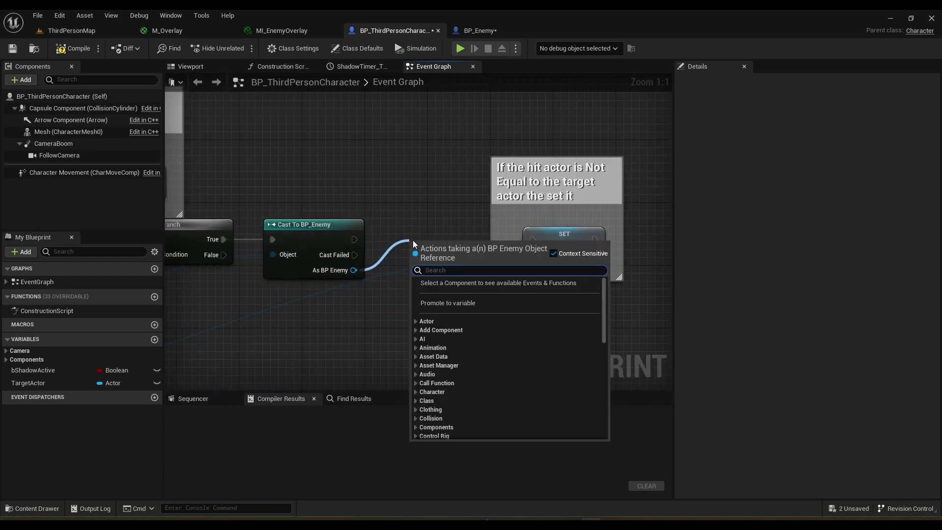
text(on tar)
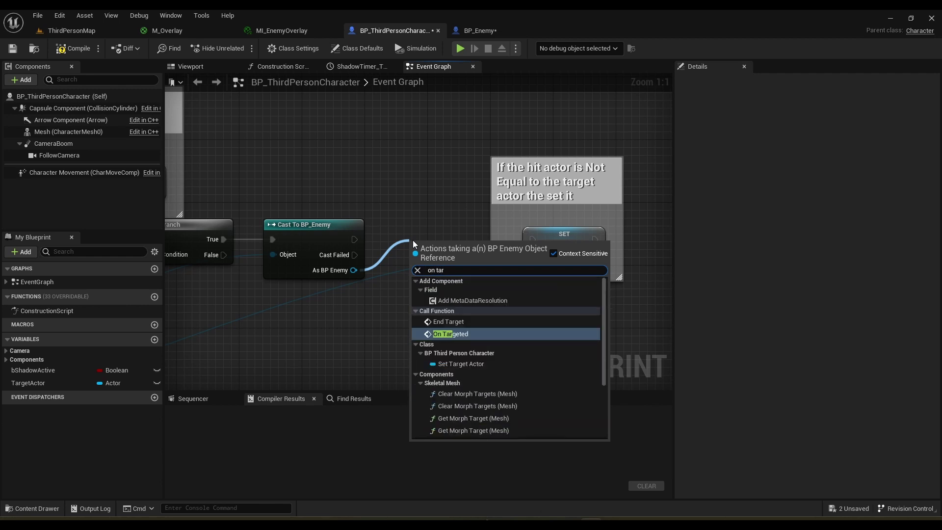
key(Return)
drag(429, 267, 533, 240)
- Move the two comment groups that clear the target actor above the main execution line, keeping the Branch in line
right_drag(288, 169, 565, 214)
drag(320, 133, 457, 246)
drag(418, 211, 481, 156)
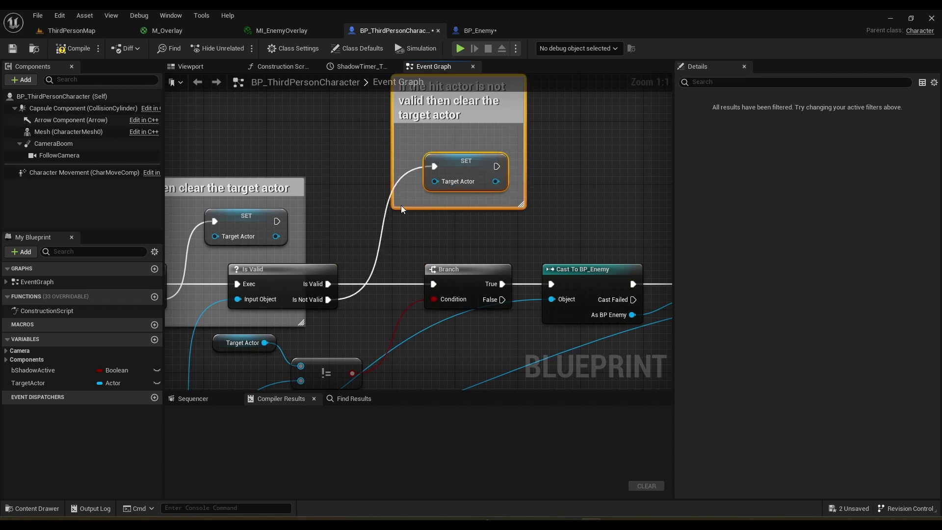
right_drag(317, 218, 610, 214)
drag(484, 162, 616, 135)
click(483, 210)
drag(484, 210, 437, 281)
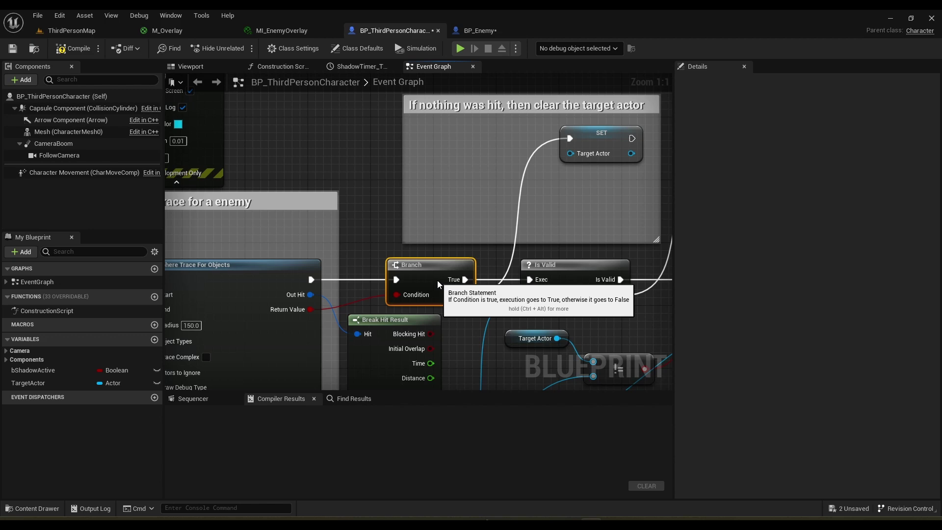
- Examine the execution paths from the Branch and Is Valid nodes to the SET nodes that assign or clear Target Actor
right_drag(438, 280, 295, 368)
right_drag(360, 304, 463, 288)
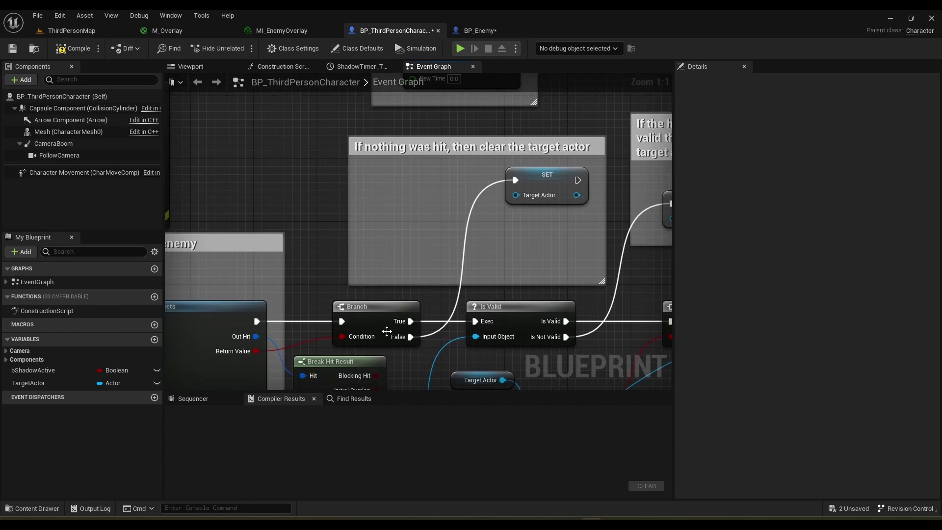
drag(411, 337, 515, 180)
right_drag(453, 236, 394, 234)
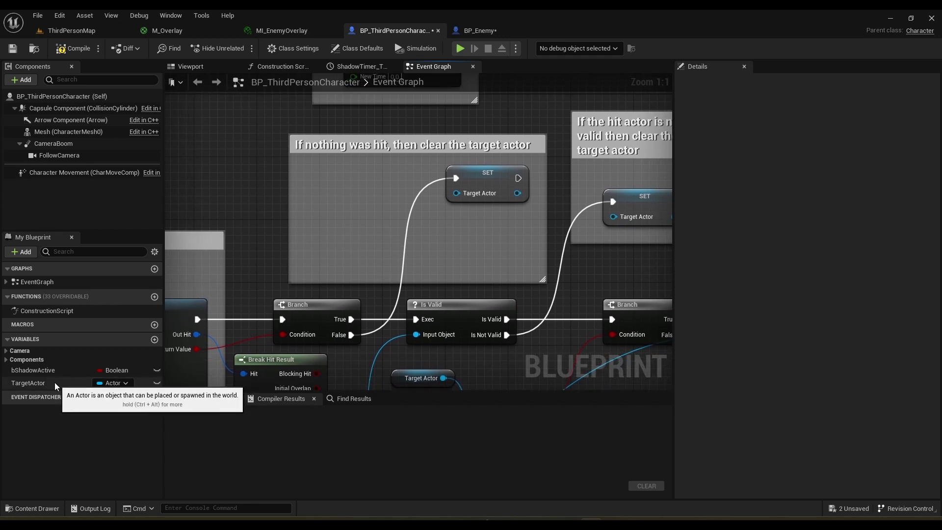
right_drag(565, 228, 216, 266)
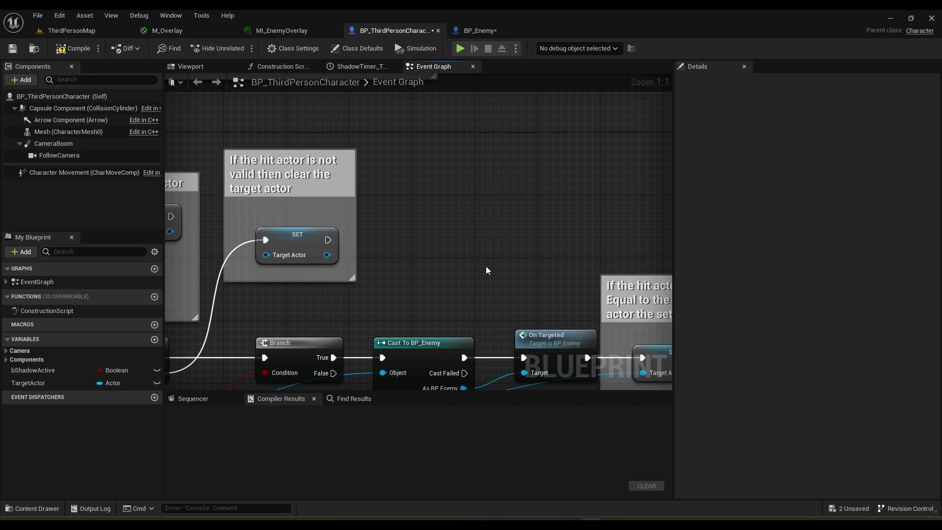
right_drag(515, 260, 385, 184)
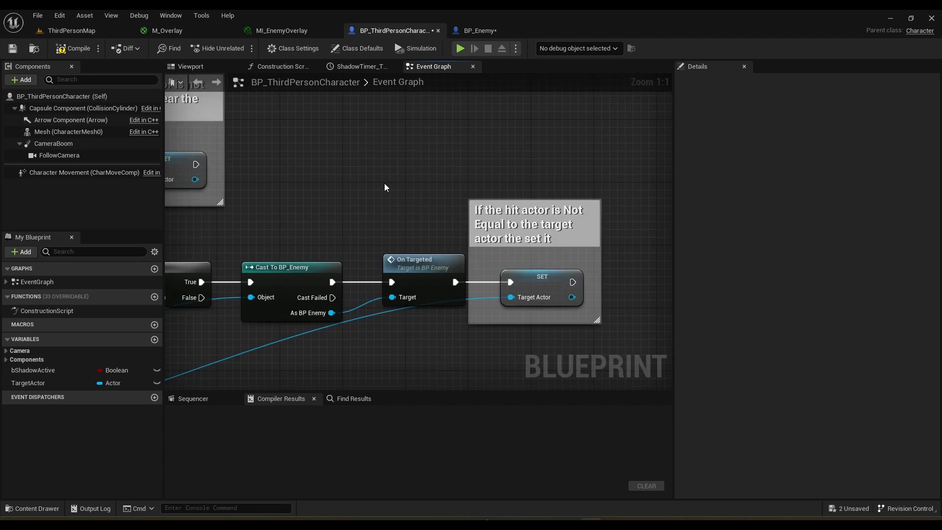
click(551, 286)
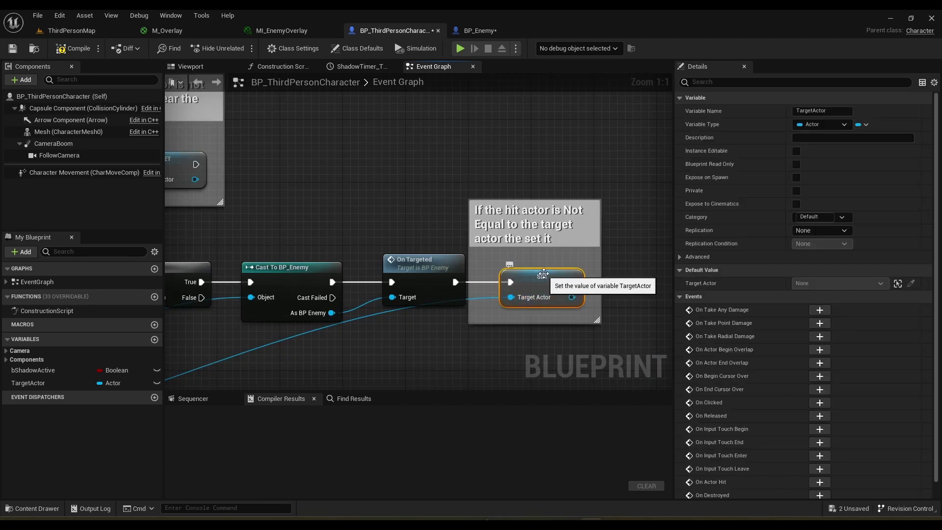
click(429, 214)
right_drag(425, 209, 645, 221)
right_drag(440, 270, 449, 284)
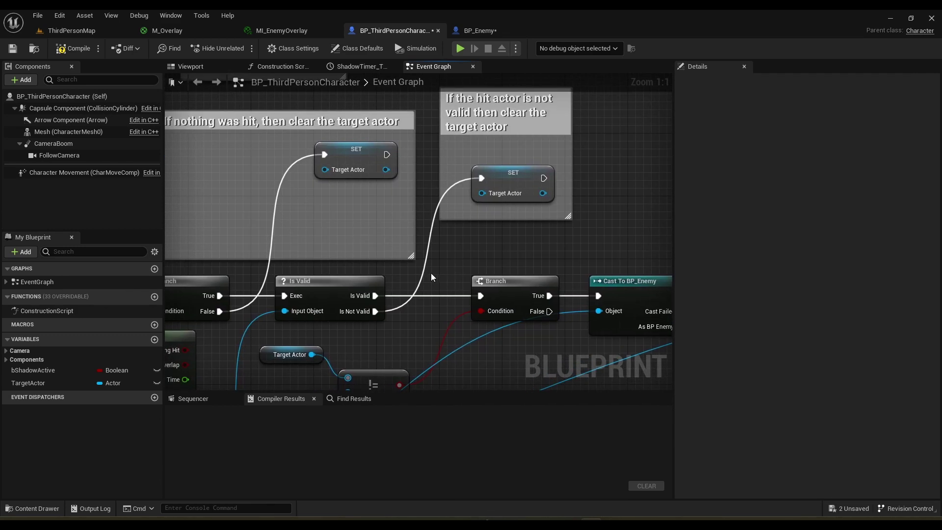
drag(220, 311, 271, 182)
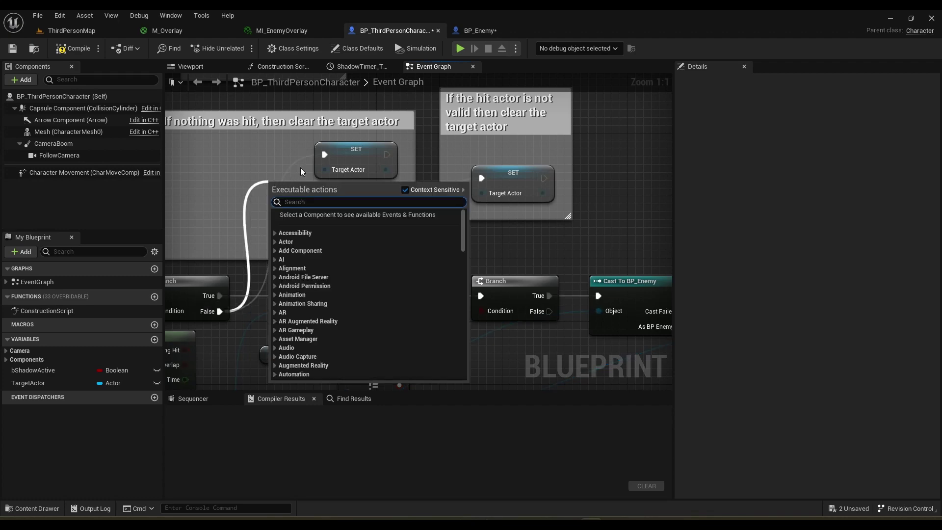
right_drag(270, 165, 256, 202)
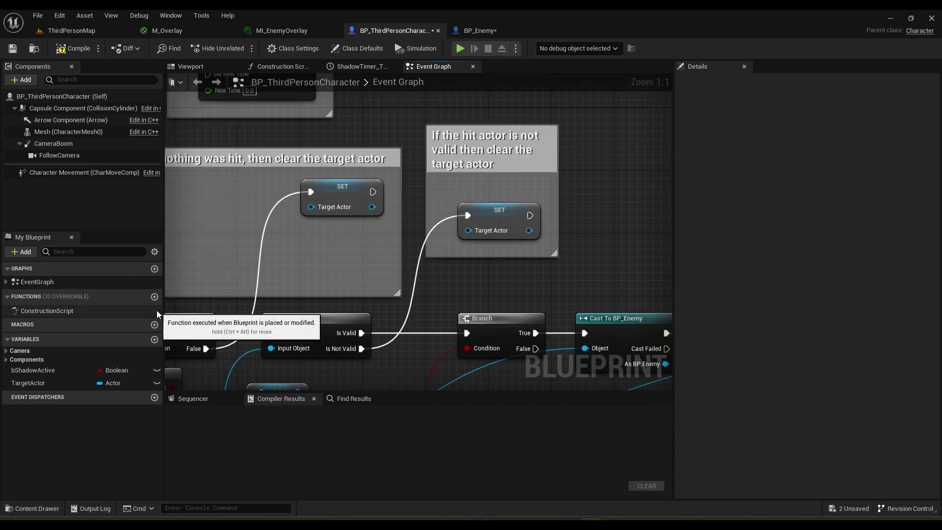
- Create a new function named ResetTarget in BP_ThirdPersonCharacter
click(154, 297)
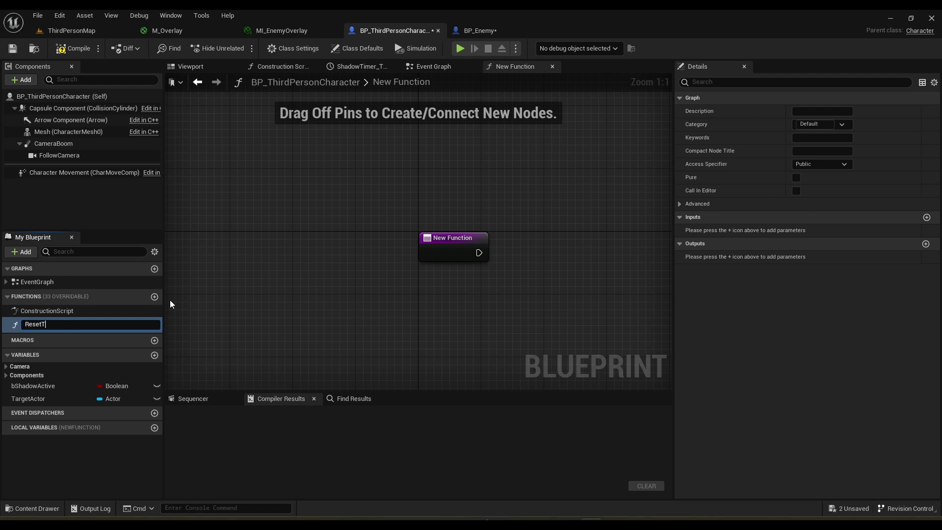
text(ResetTarget)
key(Return)
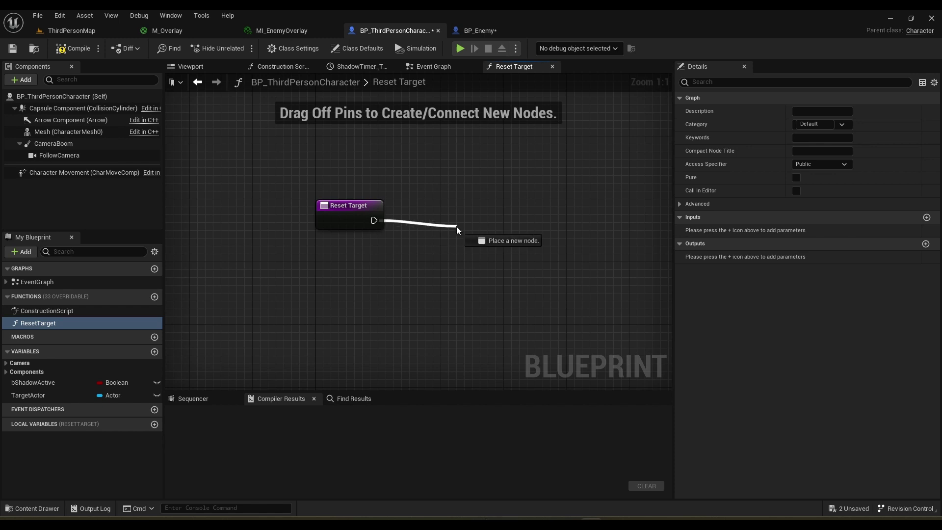
- Add an Is Valid check after the Reset Target entry node, with the TargetActor variable as its input object
drag(457, 225, 457, 226)
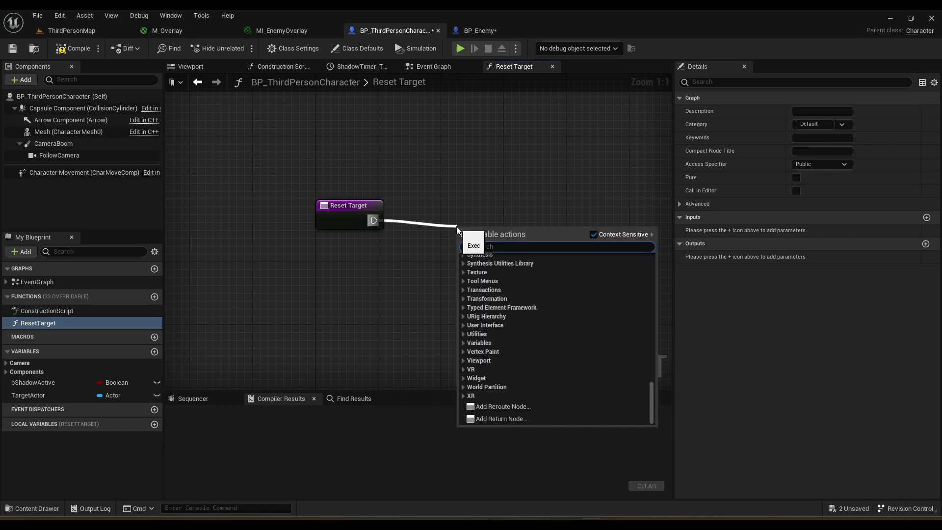
text(is valid)
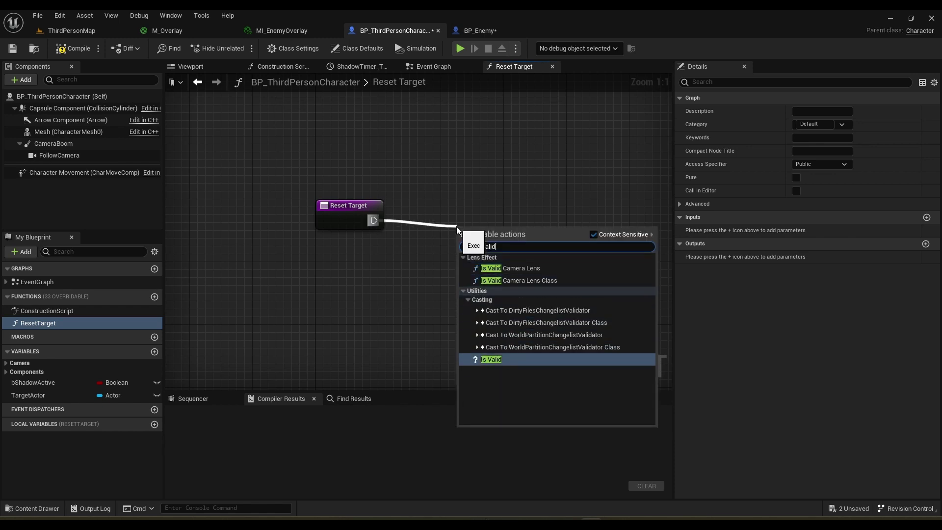
key(Return)
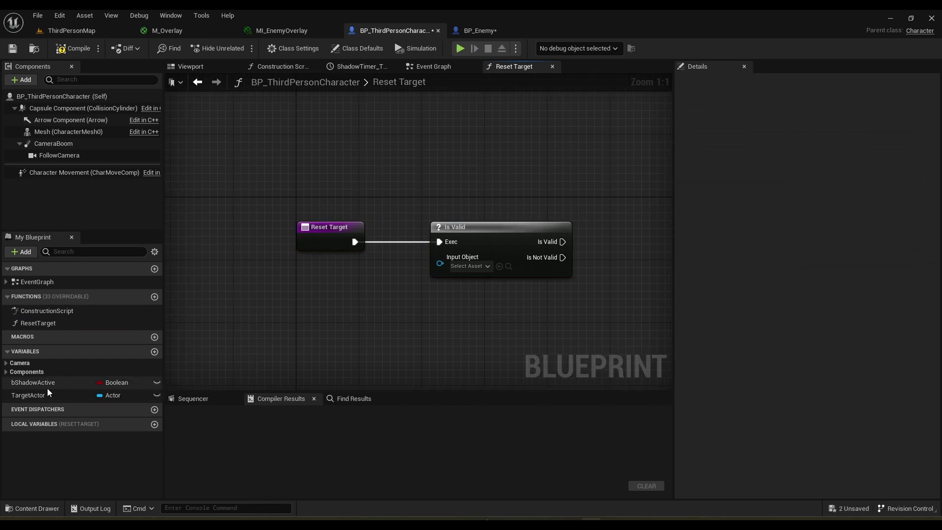
ctrl+drag(48, 392, 439, 258)
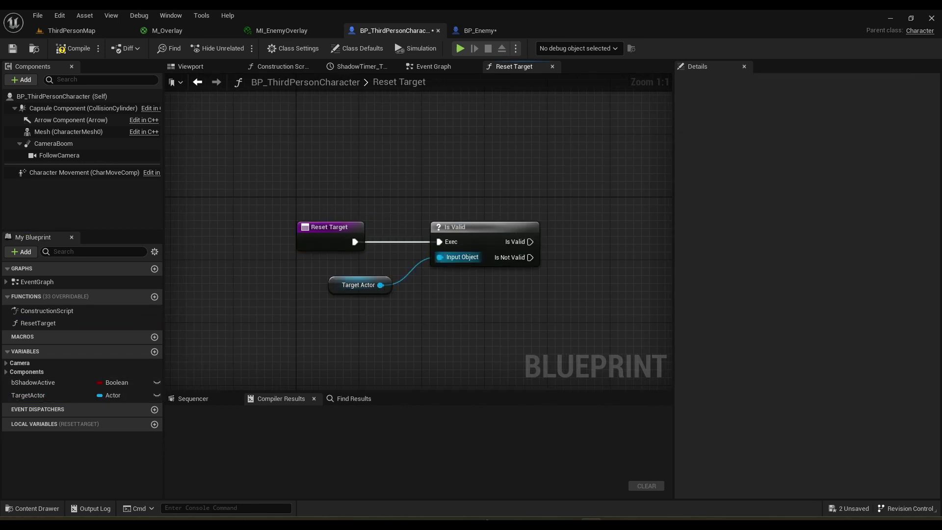
- Cast Target Actor to BP_Enemy and run the cast from the Is Valid execution output
right_drag(440, 257, 245, 303)
drag(187, 330, 411, 329)
text(cast)
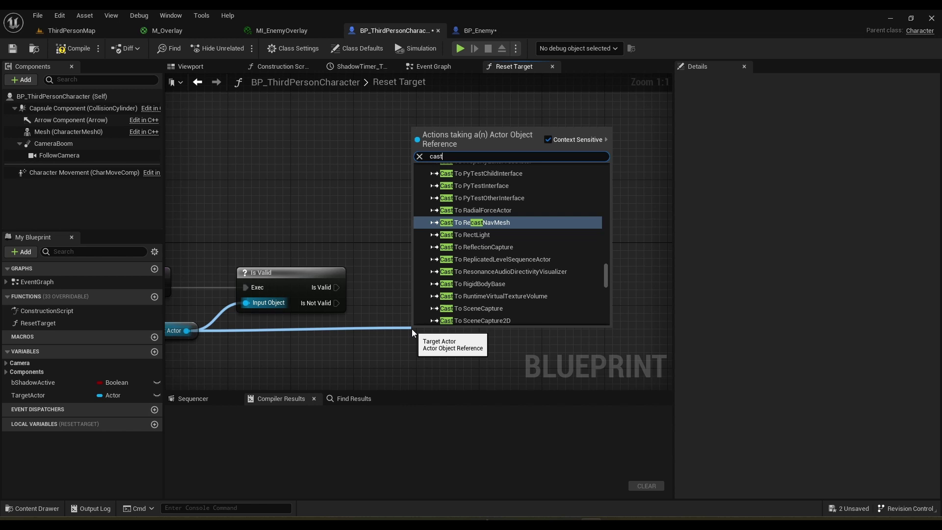
text( to bp)
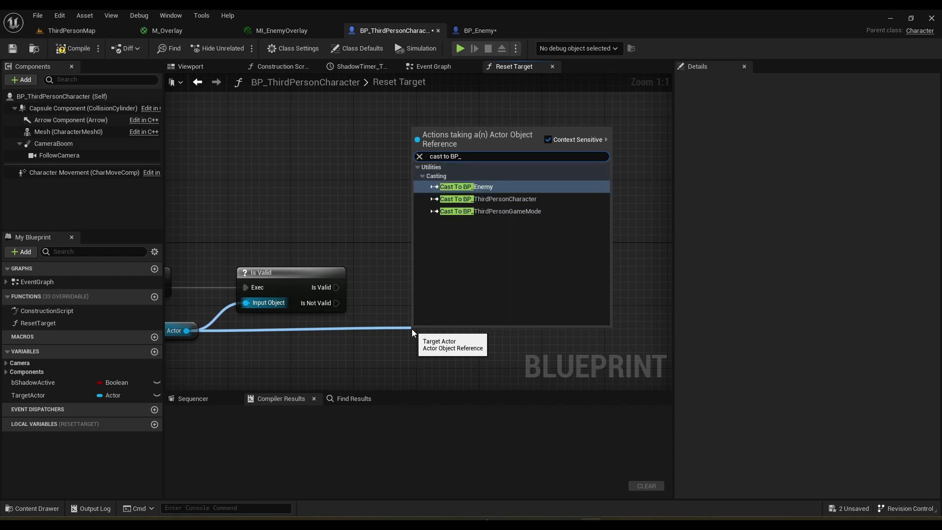
key(Return)
drag(436, 329, 412, 290)
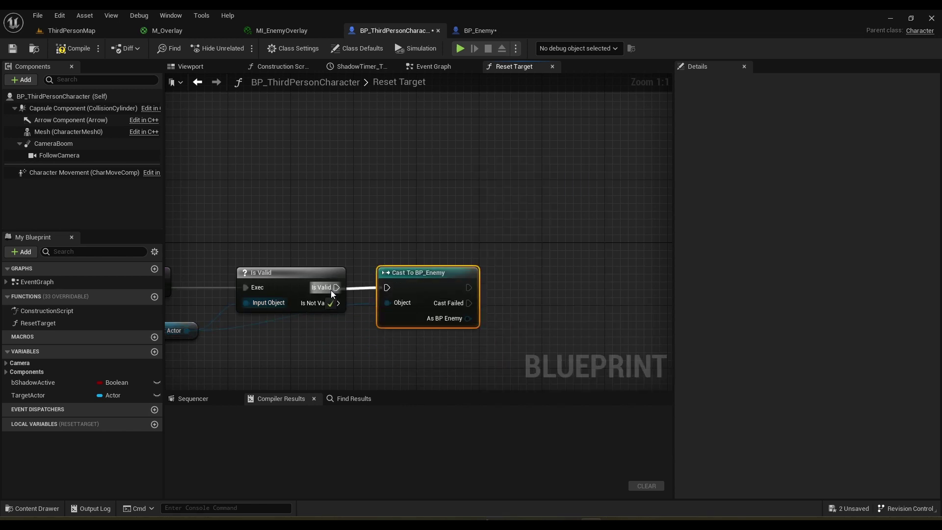
drag(336, 287, 357, 338)
- Insert a reroute point on the Target Actor wire before the cast and straighten it with the Target Actor node
double_click(365, 308)
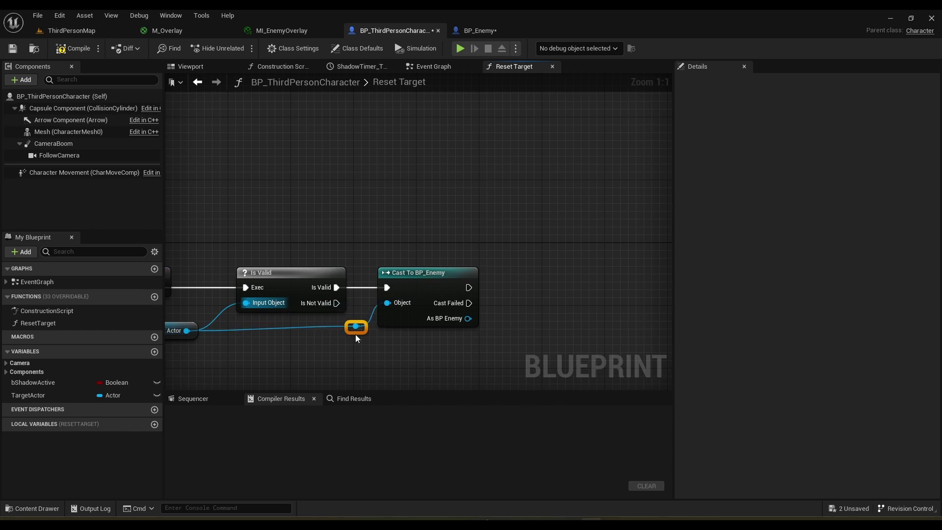
right_drag(364, 348, 452, 352)
drag(452, 352, 182, 332)
key(q)
click(338, 369)
right_drag(339, 371, 227, 368)
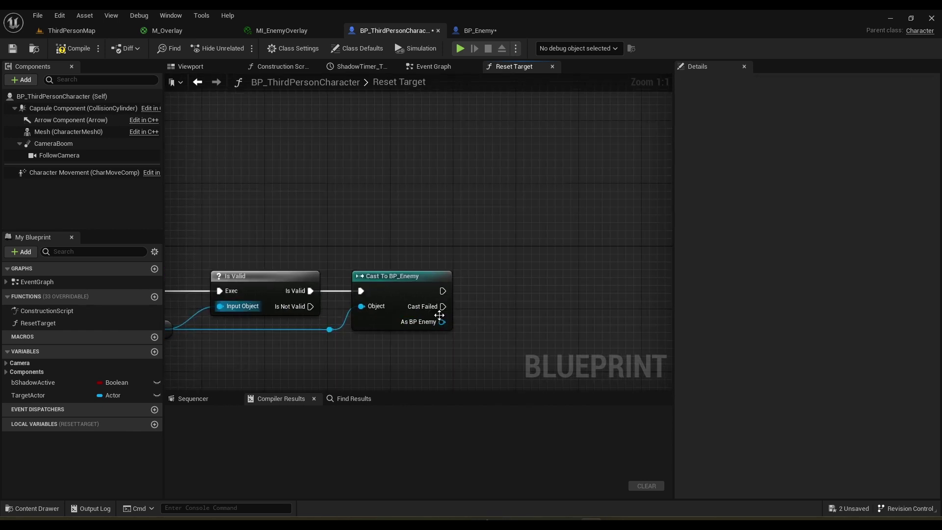
- Call End Target on the cast's As BP Enemy output and continue its execution into an empty SET Target Actor node
drag(441, 321, 490, 276)
text(end target)
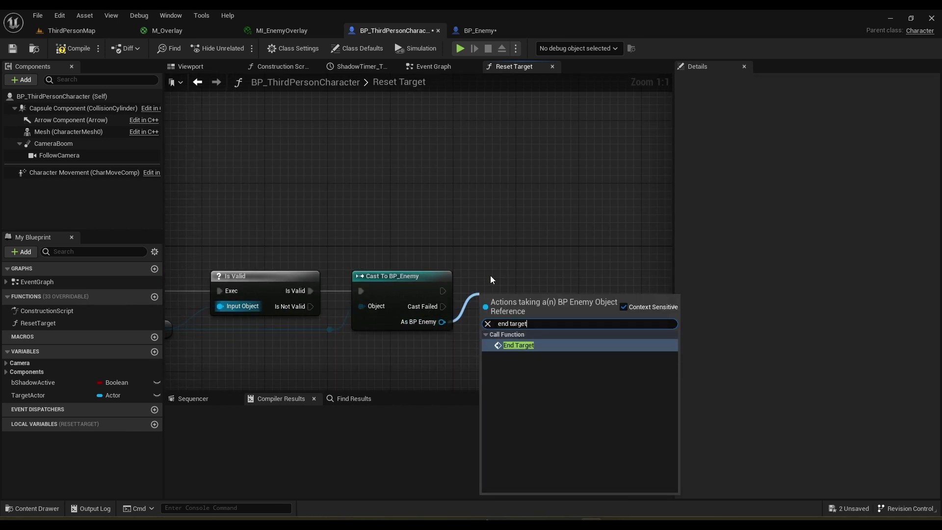
key(Return)
right_drag(519, 289, 225, 259)
alt+drag(42, 395, 325, 284)
drag(255, 293, 285, 296)
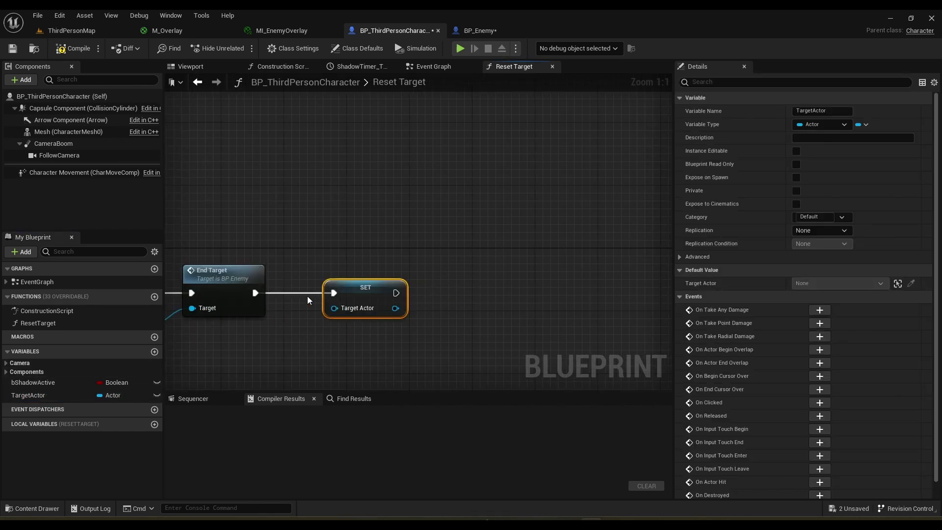
- Connect Cast Failed to the SET Target Actor node through a reroute point and compile the blueprint
click(308, 297)
right_drag(308, 297, 494, 266)
drag(320, 279, 522, 263)
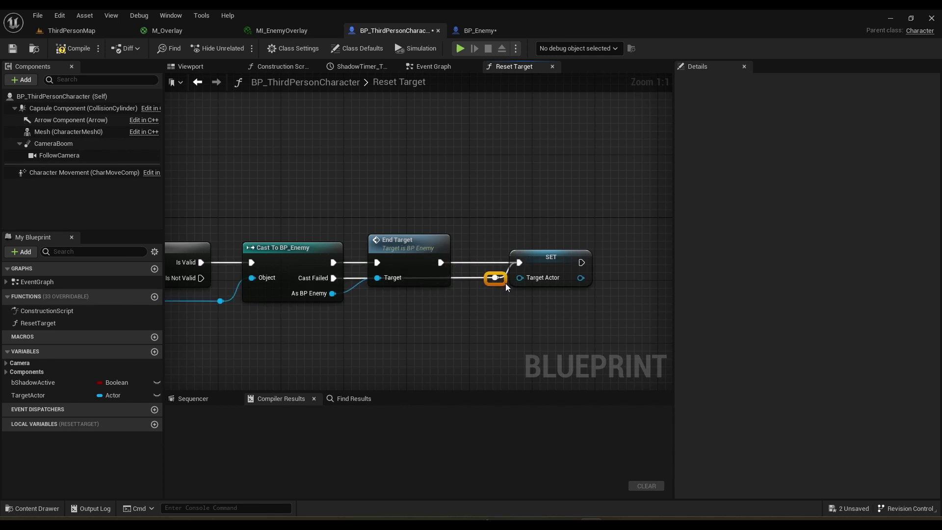
right_drag(478, 304, 524, 305)
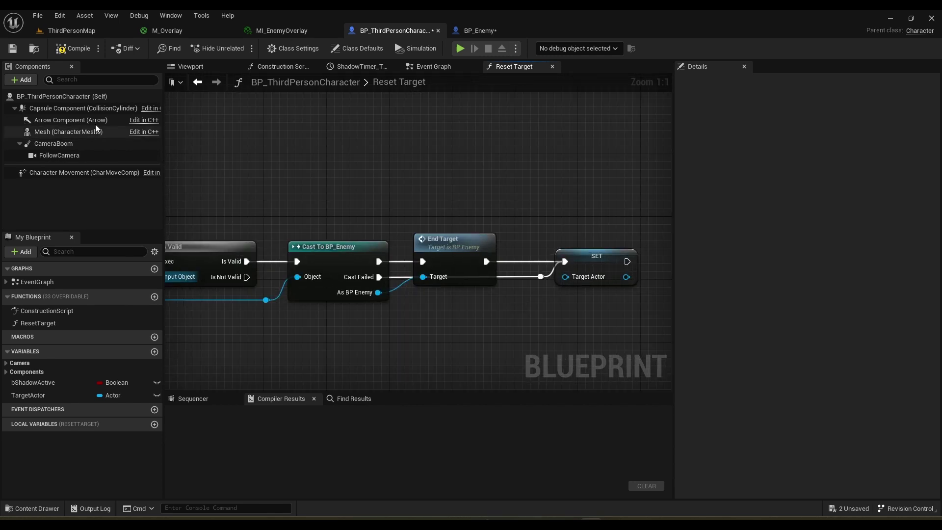
click(73, 49)
right_drag(269, 206, 423, 206)
- Delete the SET Target Actor nodes from both clear-the-target comment groups in the Event Graph
click(434, 67)
click(540, 192)
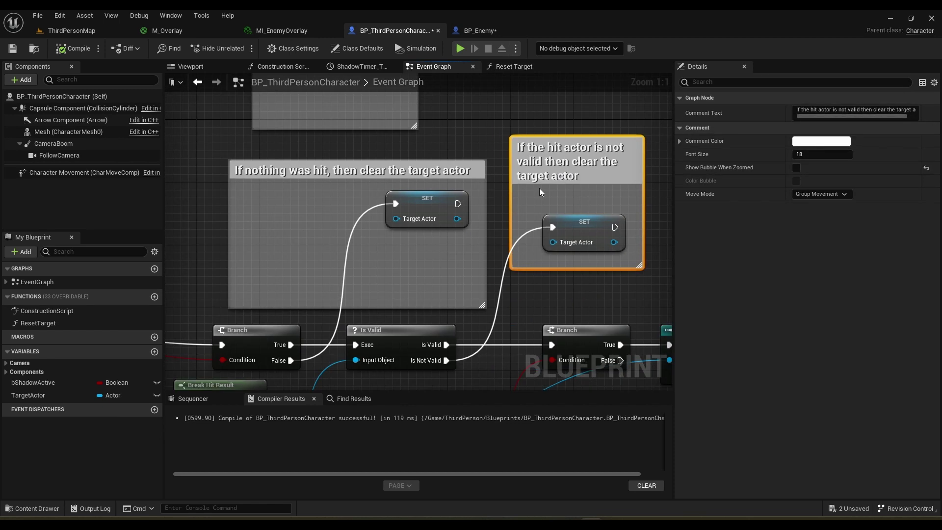
drag(377, 186, 394, 213)
key(Delete)
drag(540, 197, 559, 224)
key(Delete)
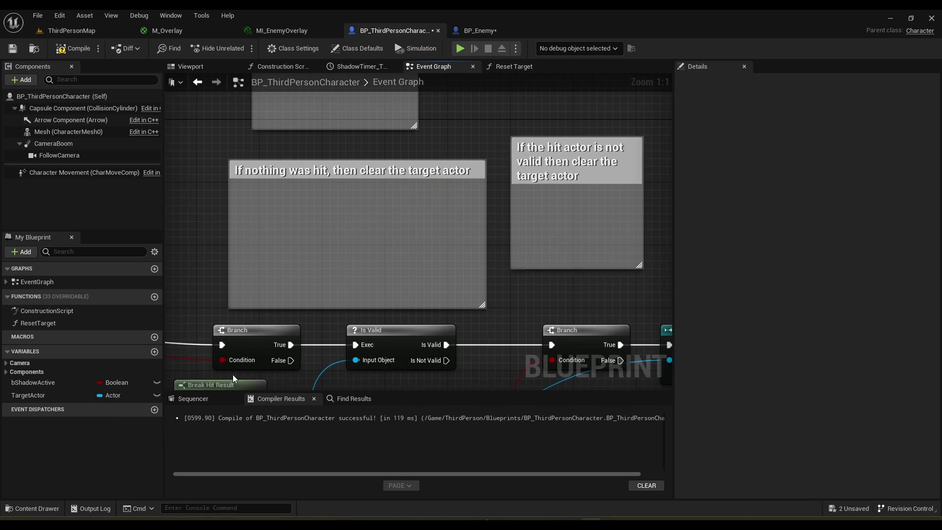
- Place a Reset Target call in each clear-target comment, driven by the Branch's False and Is Valid's Is Not Valid outputs
drag(38, 323, 316, 224)
drag(291, 360, 374, 242)
key(ctrl+v)
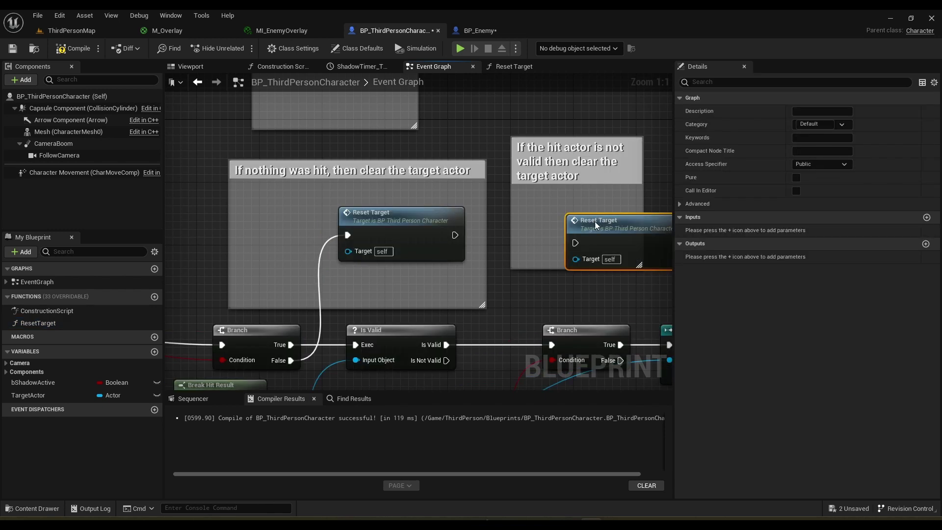
drag(446, 360, 552, 243)
drag(574, 222, 551, 214)
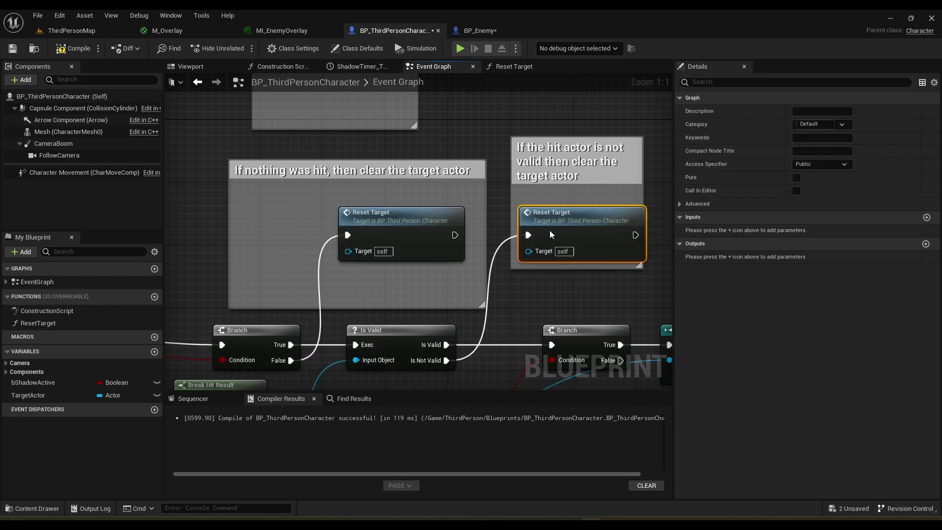
- Resize the two clear-target comment boxes to fit around their Reset Target nodes
drag(574, 270, 567, 303)
click(579, 307)
right_drag(581, 306, 478, 308)
drag(540, 279, 572, 276)
right_drag(516, 275, 553, 277)
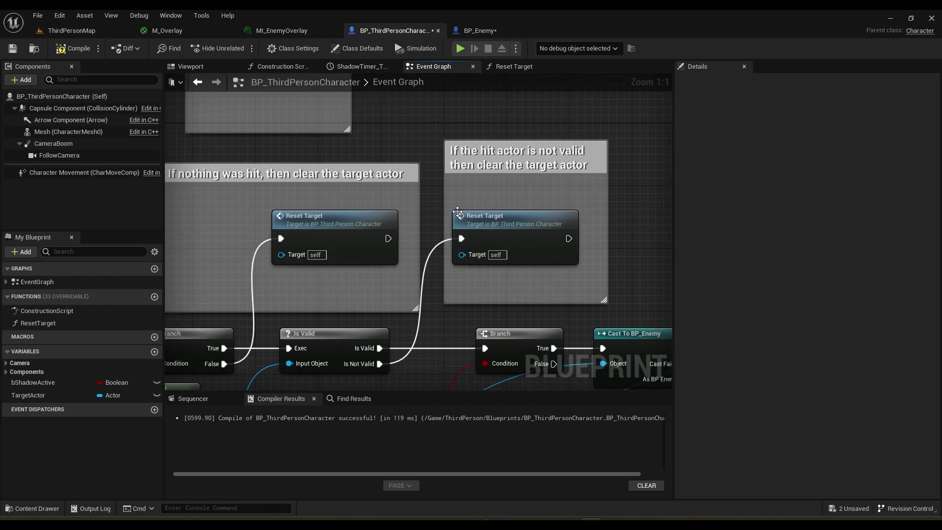
drag(437, 204, 427, 206)
right_drag(431, 206, 553, 218)
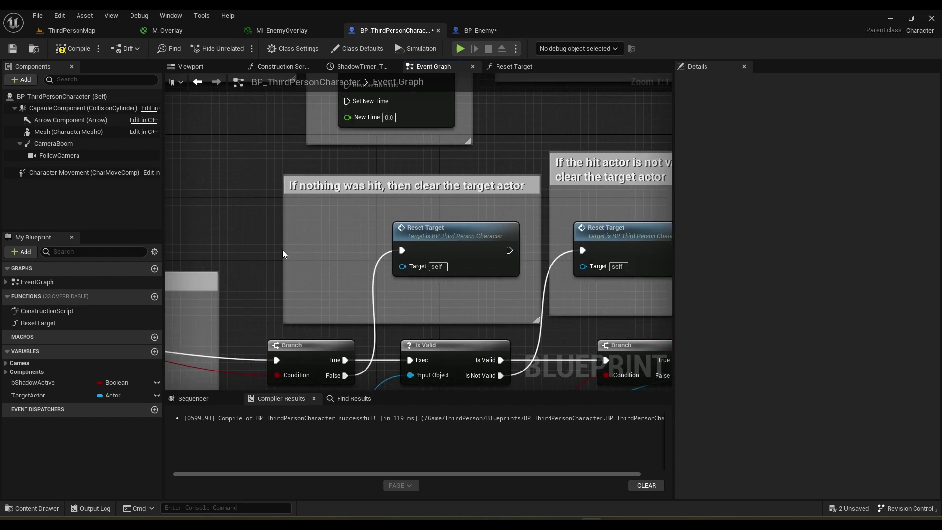
drag(283, 251, 356, 251)
- Create a new function named SetTargetActor for the nodes that cast and assign the target
right_drag(411, 304, 196, 201)
right_drag(534, 241, 309, 238)
drag(358, 147, 555, 298)
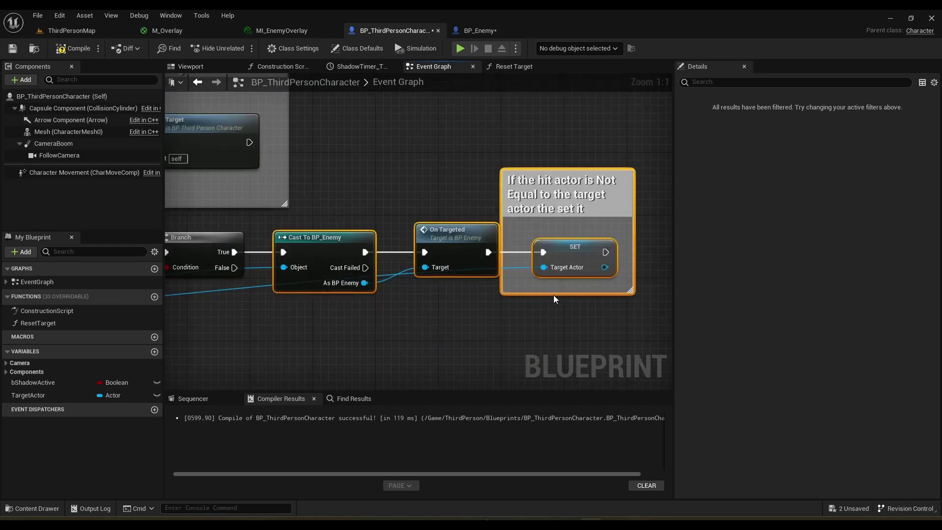
click(154, 297)
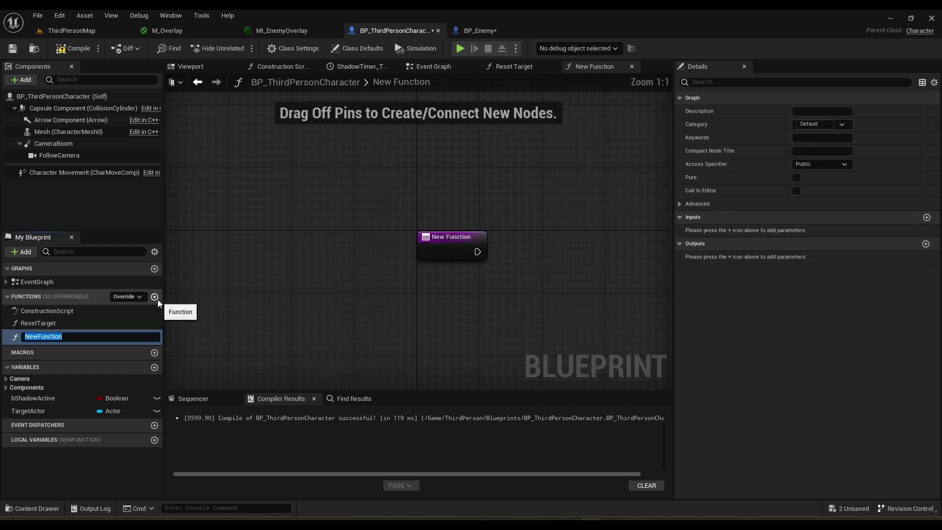
text(SetTarget)
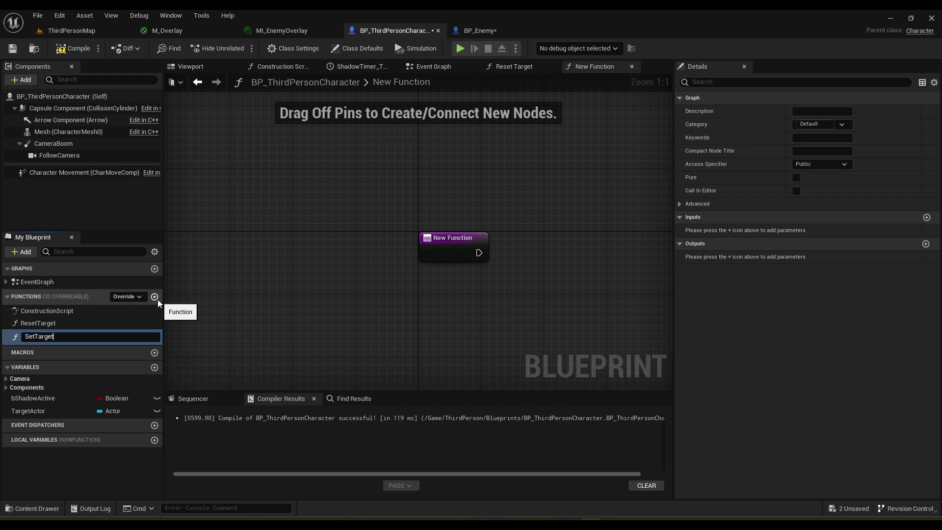
text(Actor)
key(Return)
- Add an input named Actor of type Actor to the Set Target Actor function
right_drag(402, 289, 290, 287)
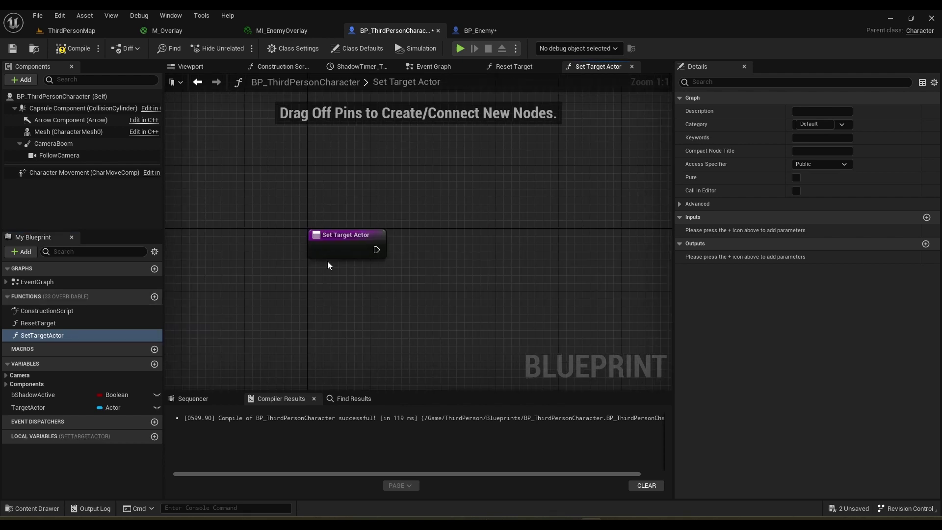
click(334, 252)
click(928, 243)
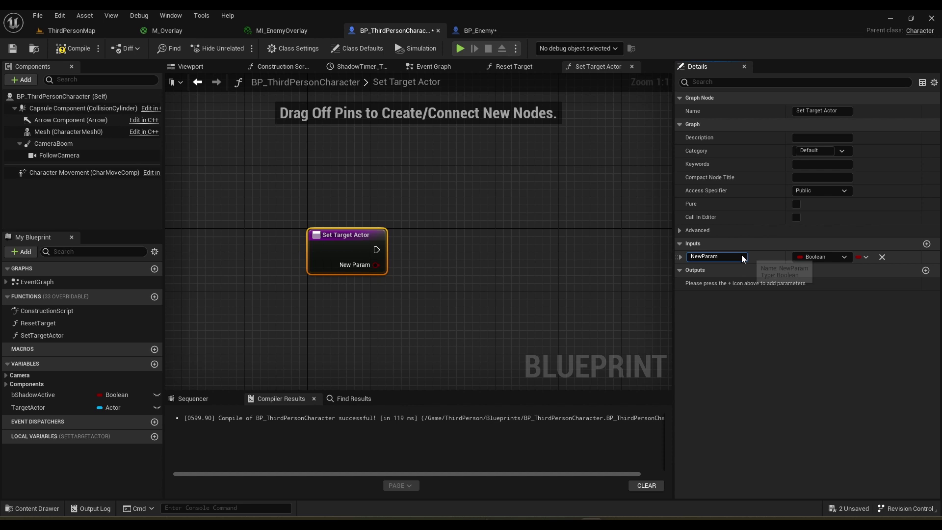
click(824, 260)
text(actor)
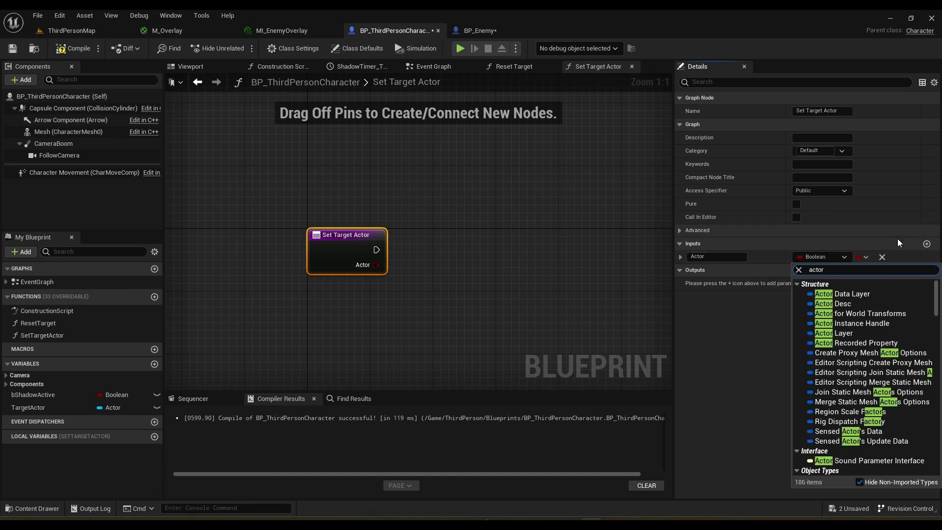
scroll(846, 412, down, 2)
click(845, 417)
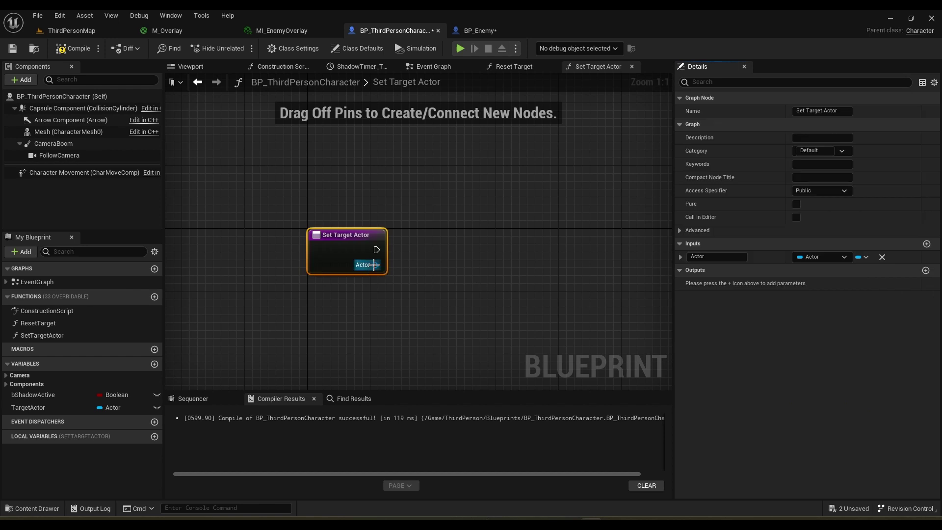
- Cast the function's Actor input to BP_Enemy and place the cast node beside the Set Target Actor entry
drag(374, 265, 456, 261)
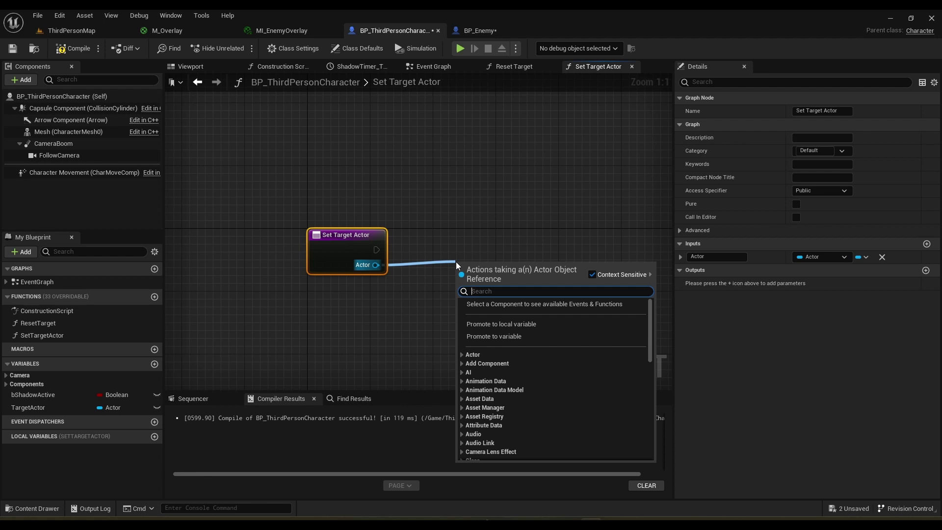
text(cast)
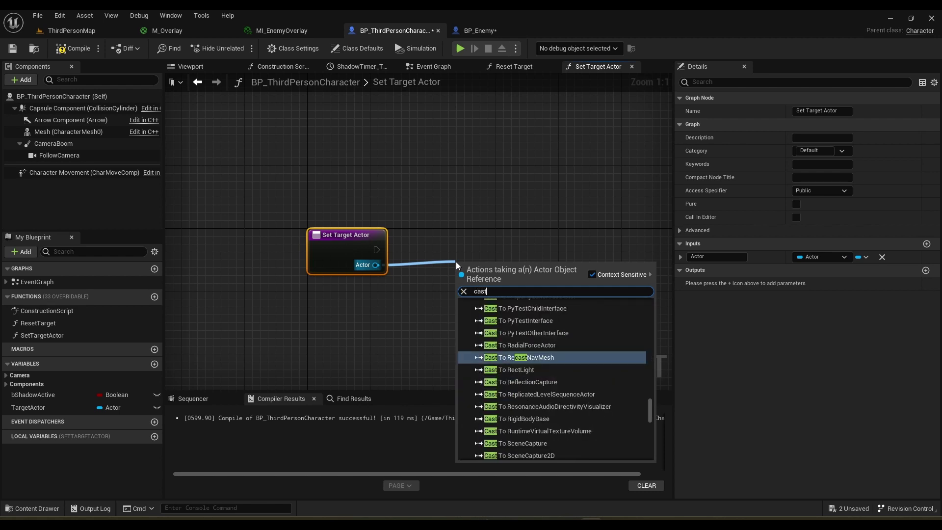
text( bp)
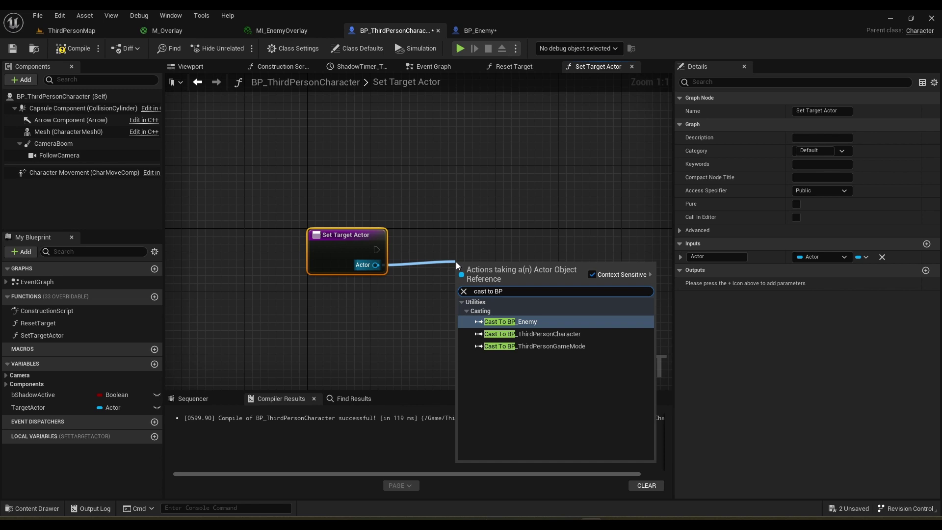
key(Return)
drag(464, 303, 430, 275)
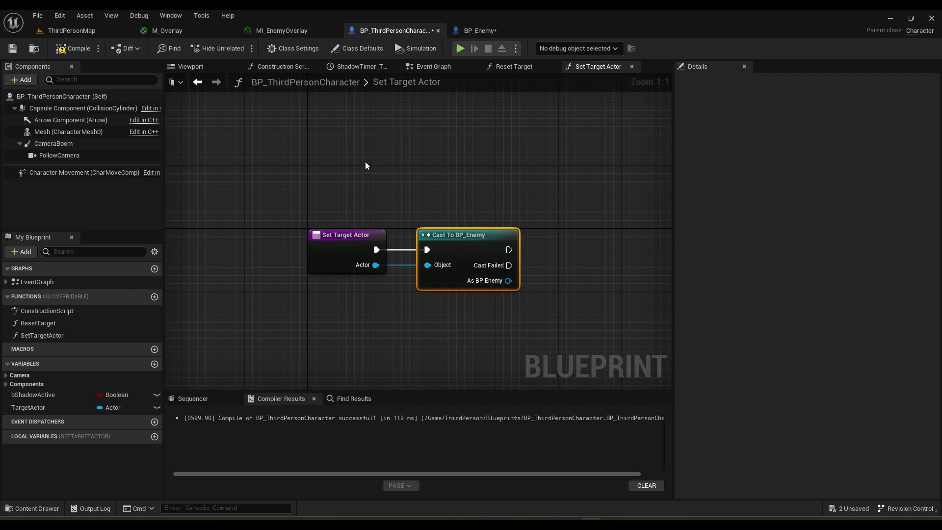
drag(316, 202, 467, 320)
click(570, 277)
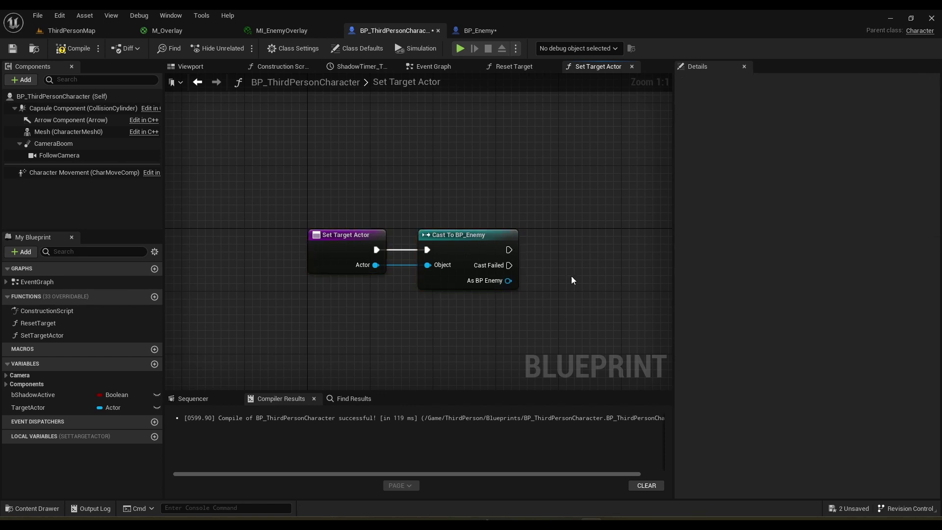
right_drag(532, 284, 529, 321)
click(436, 319)
drag(561, 326, 284, 178)
drag(283, 177, 334, 243)
drag(464, 314, 464, 315)
click(464, 316)
right_drag(464, 316, 400, 314)
- Call On Targeted on the As BP Enemy output of the cast in the Set Target Actor function
click(382, 273)
drag(382, 273, 446, 246)
text(end tar)
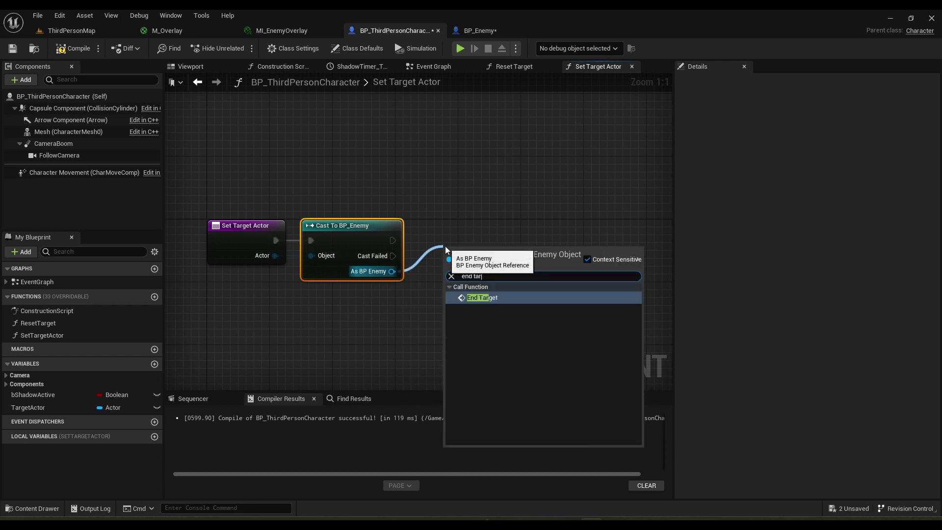
key(BackSpace)
key(BackSpace)
key(BackSpace)
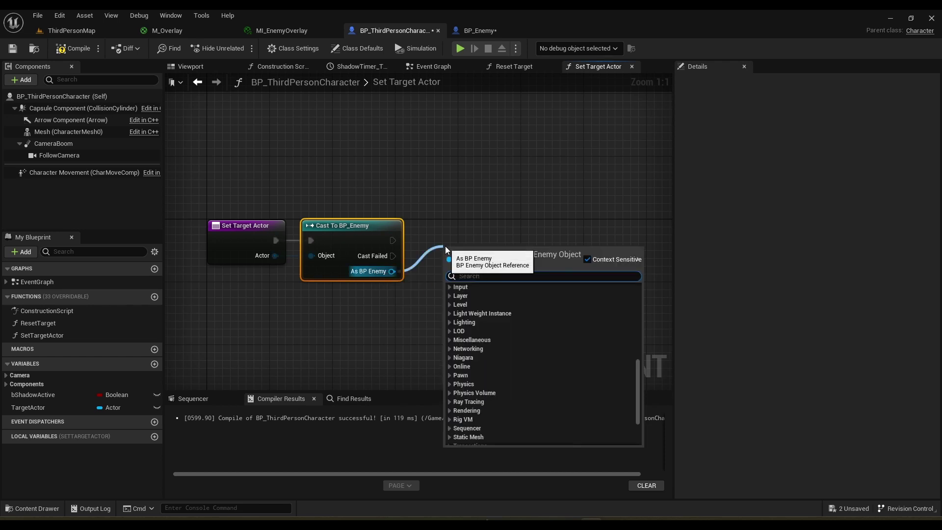
text(on targ)
key(Return)
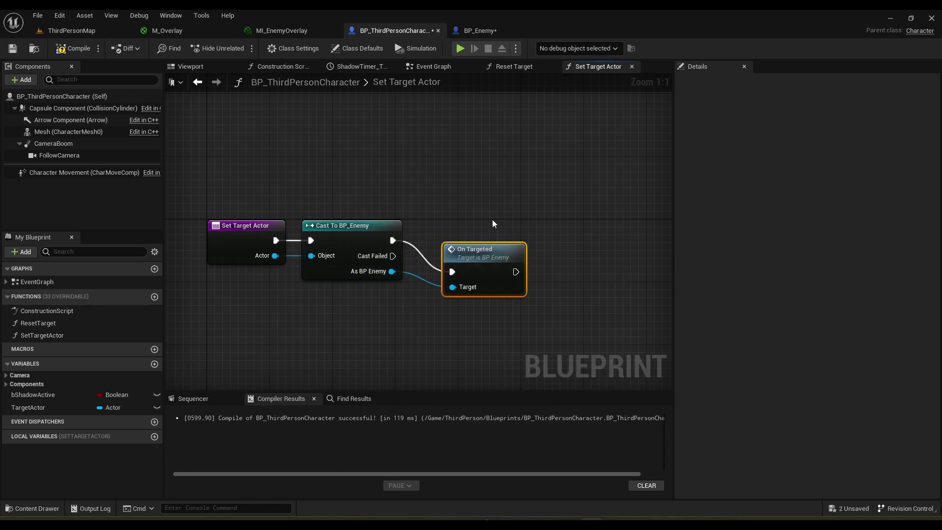
- Align On Targeted with the cast and follow it with a SET Target Actor node fed by the function's Actor input
drag(478, 250, 465, 220)
drag(28, 407, 392, 272)
right_drag(411, 308, 356, 306)
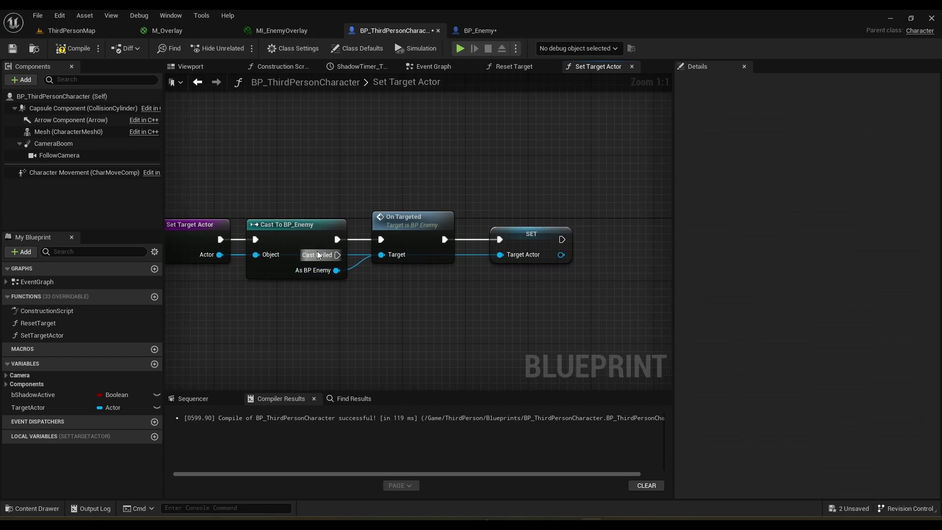
- Compile the Blueprint and delete the Cast To BP_Enemy, On Targeted and commented SET Target Actor nodes from the Event Graph
click(70, 52)
click(432, 69)
right_drag(509, 207, 567, 197)
scroll(511, 170, down, 2)
drag(403, 153, 658, 289)
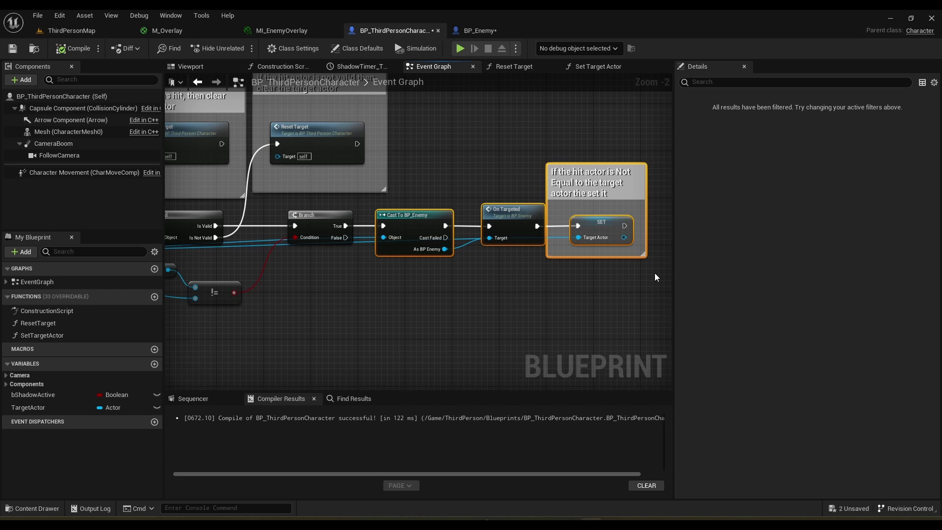
key(Delete)
scroll(448, 319, up, 2)
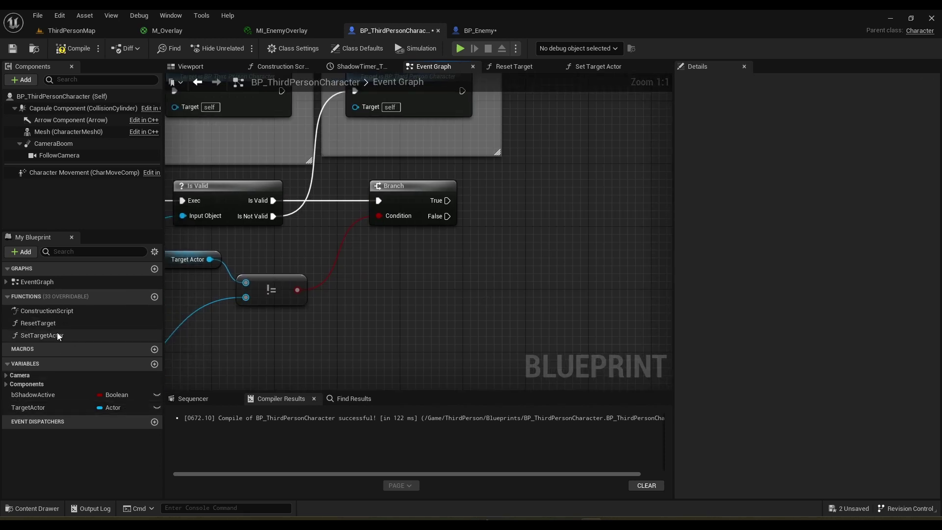
- Call Set Target Actor from the last Branch's True output, feeding its Actor input from Hit Actor through a reroute node below the graph
drag(42, 335, 521, 193)
drag(447, 201, 528, 203)
drag(505, 233, 272, 306)
double_click(619, 159)
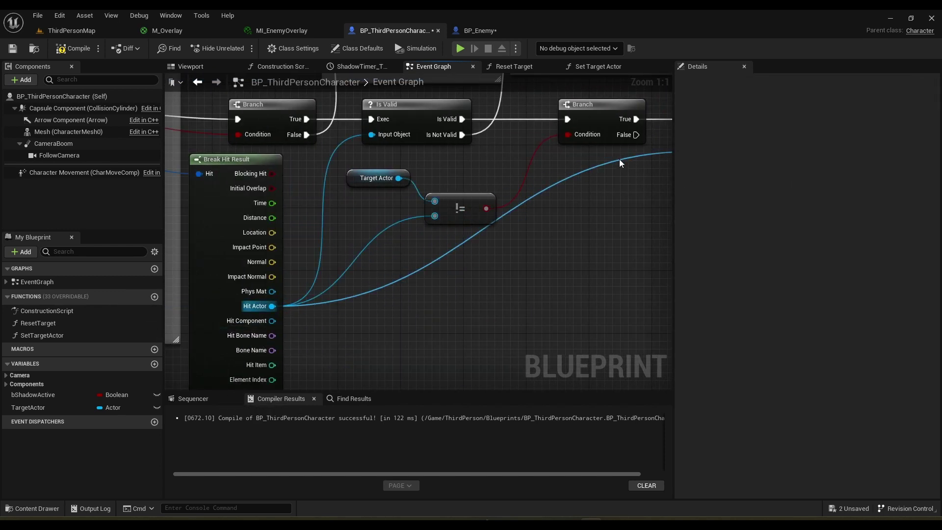
drag(617, 158, 627, 308)
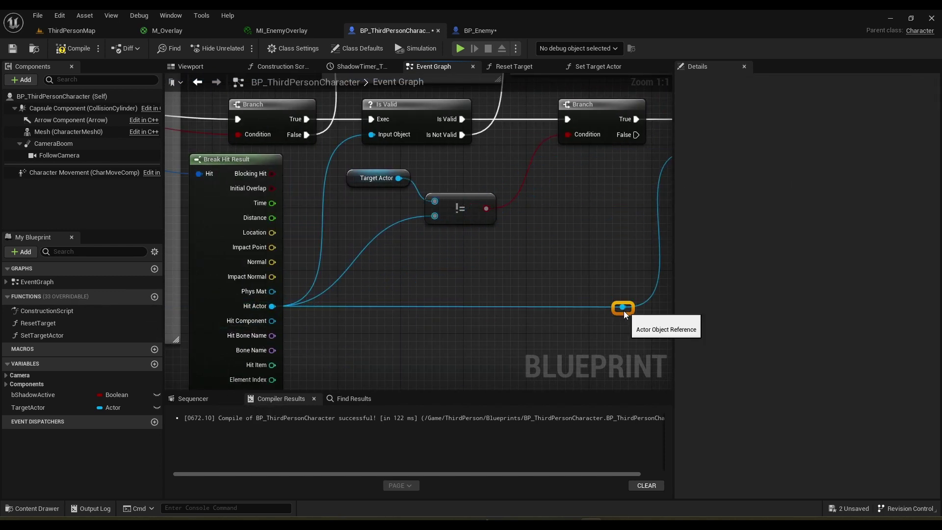
scroll(600, 275, down, 4)
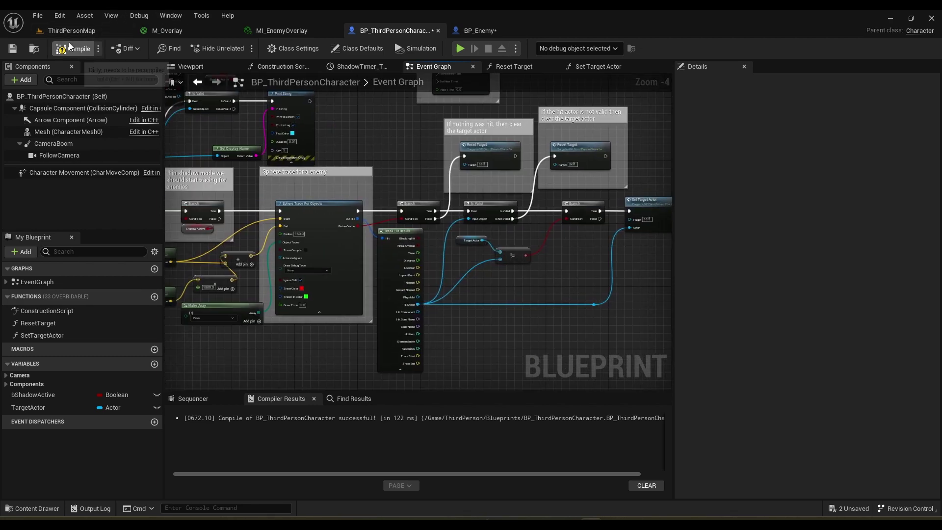
- Play ThirdPersonMap and run the character around the enemy to check the targeting overlay, ending the play session
click(69, 28)
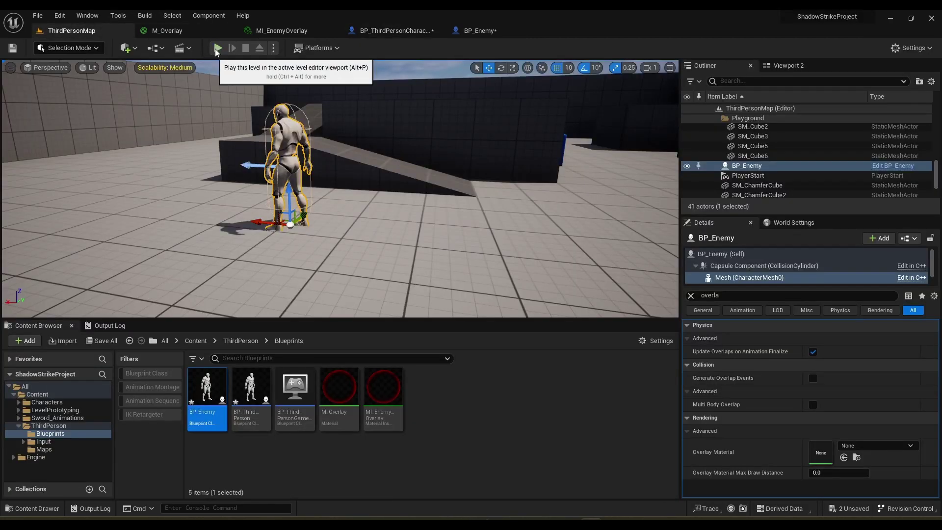
click(299, 154)
key(w)
key(a)
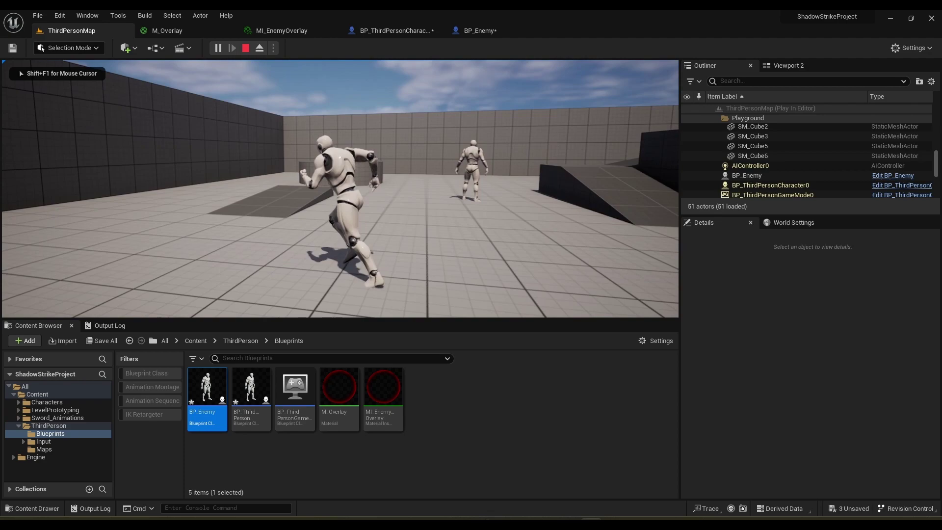
key(w)
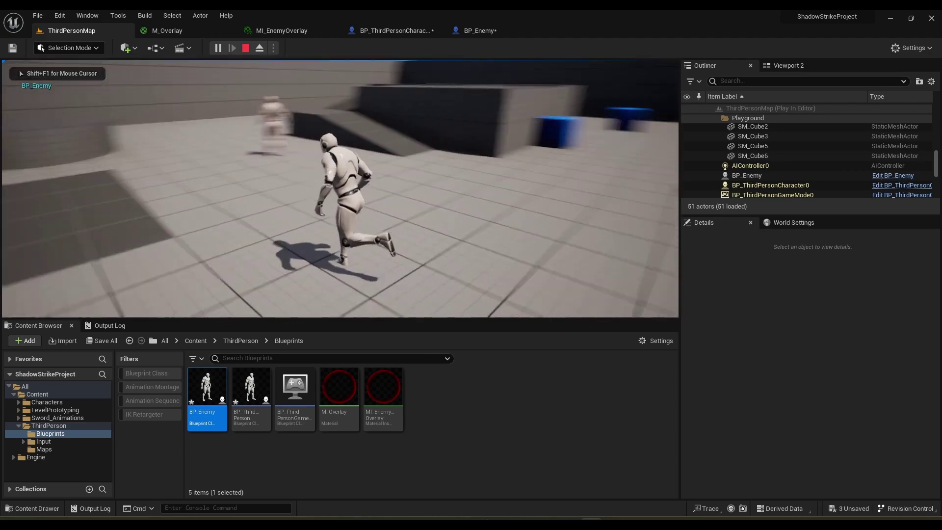
key(w)
key(a)
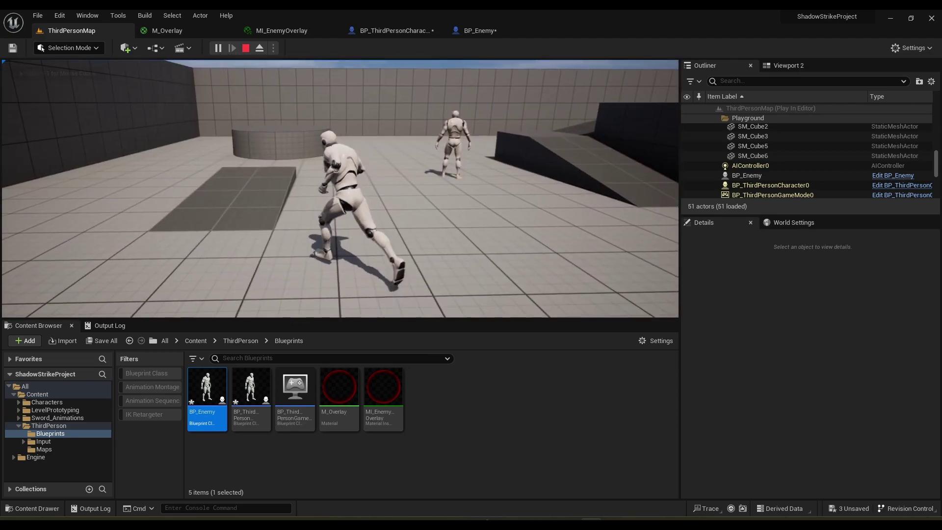
key(Escape)
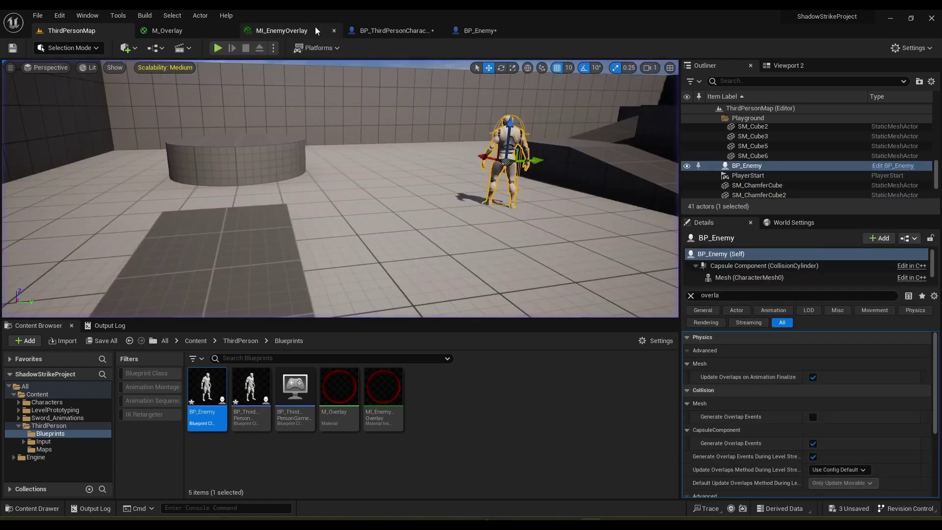
- In MI_EnemyOverlay, override Color with a red value of 50 and set Opac to 5
click(310, 30)
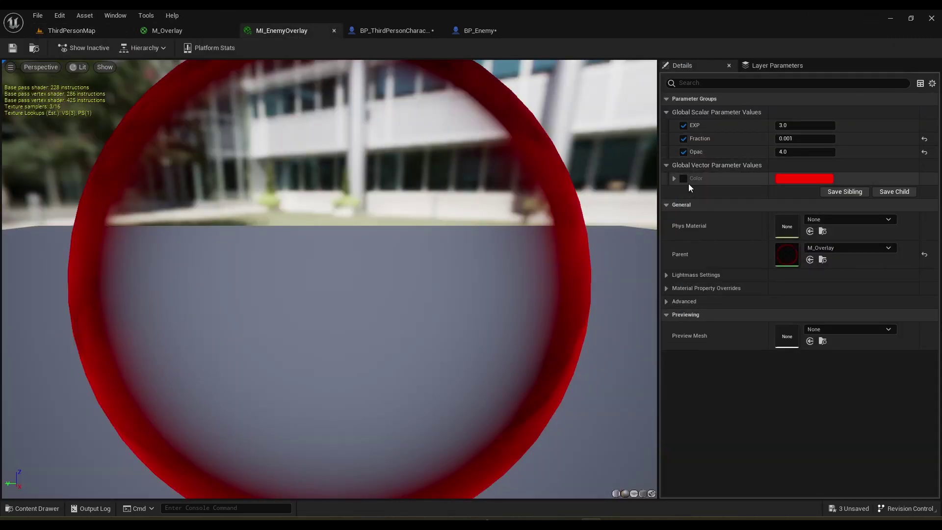
click(788, 182)
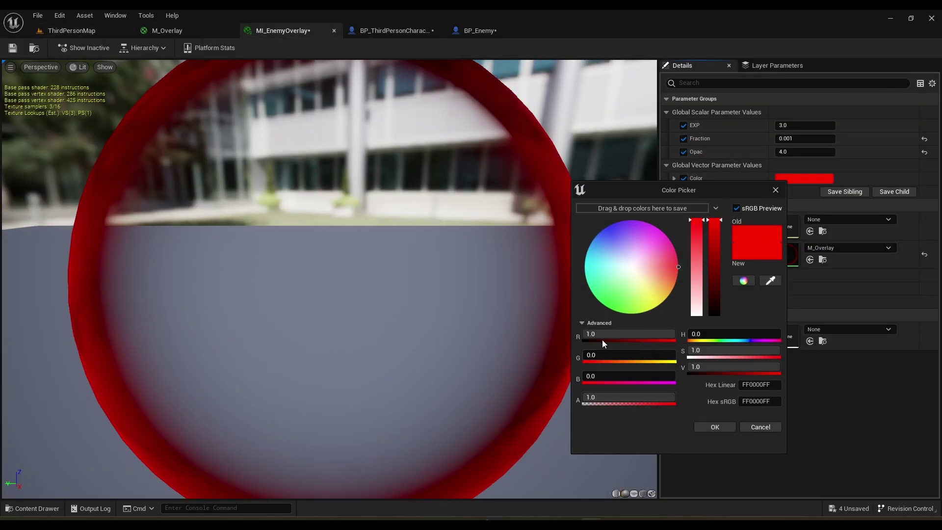
text(50)
key(Return)
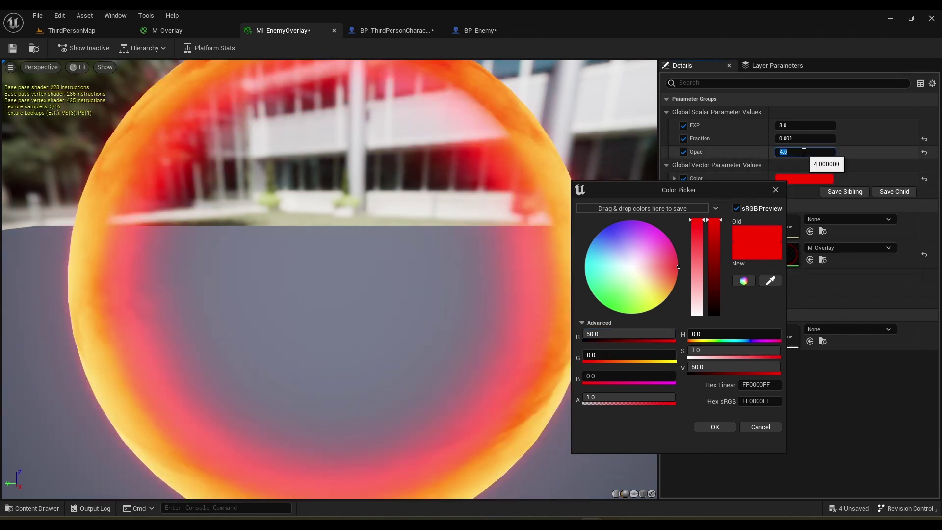
text(5)
key(Return)
click(716, 428)
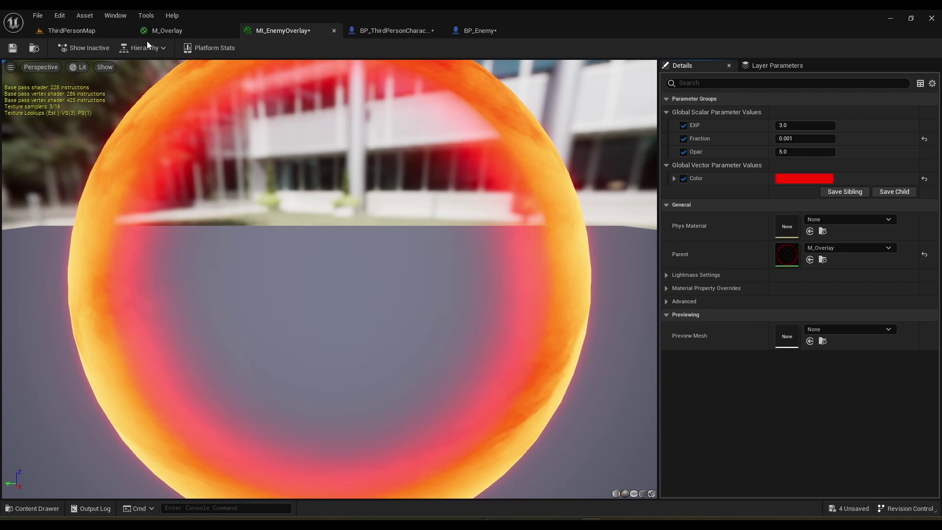
- Play the level again and run toward the enemy to check the brighter overlay, ending the play session
click(81, 31)
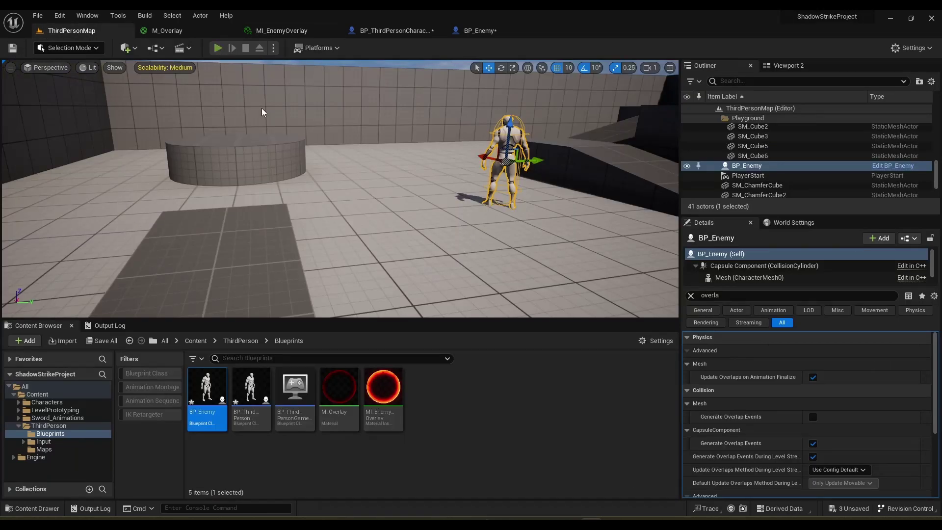
key(w)
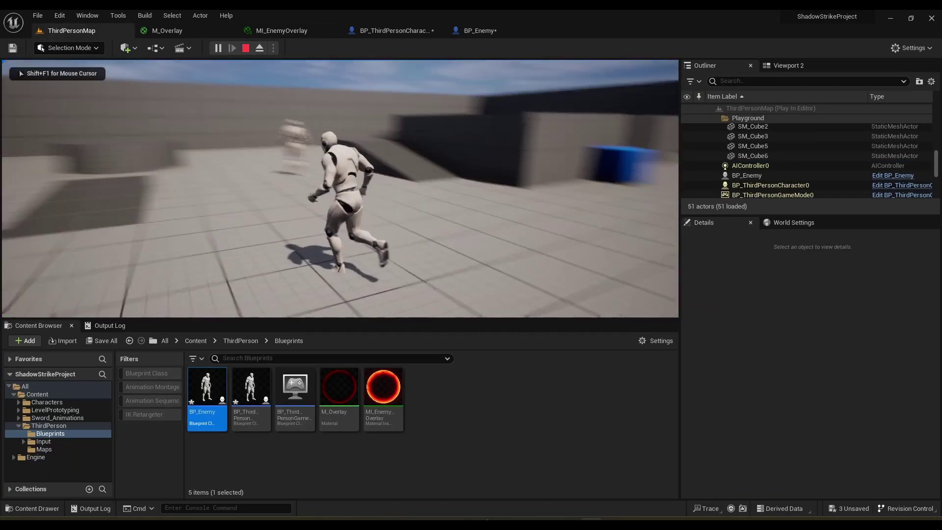
key(w)
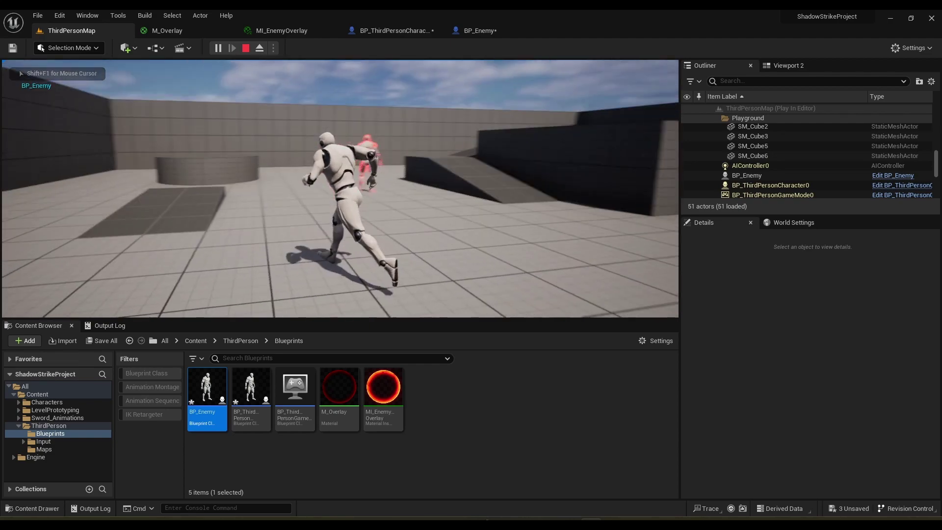
key(F8)
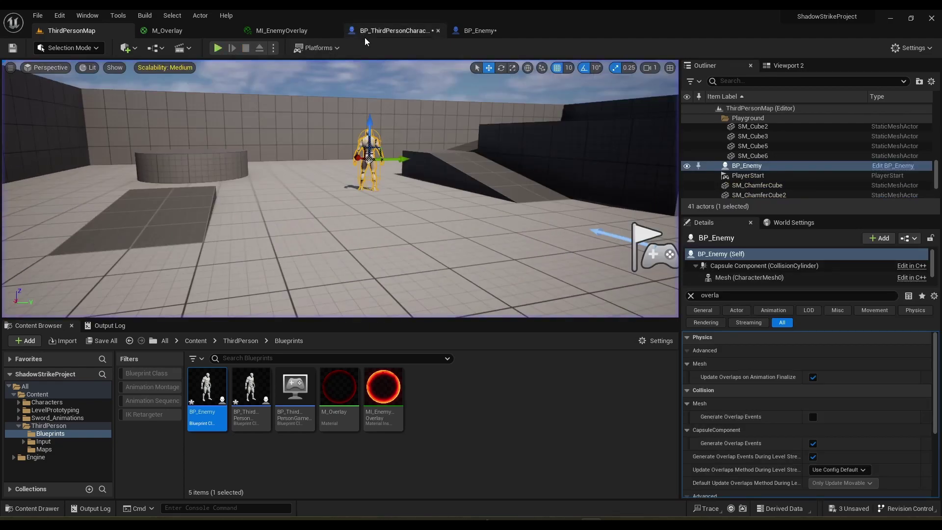
- Delete the debug Is Valid, Target Actor, Get Display Name and Print String nodes from the character's Event Graph
click(364, 34)
scroll(560, 245, up, 3)
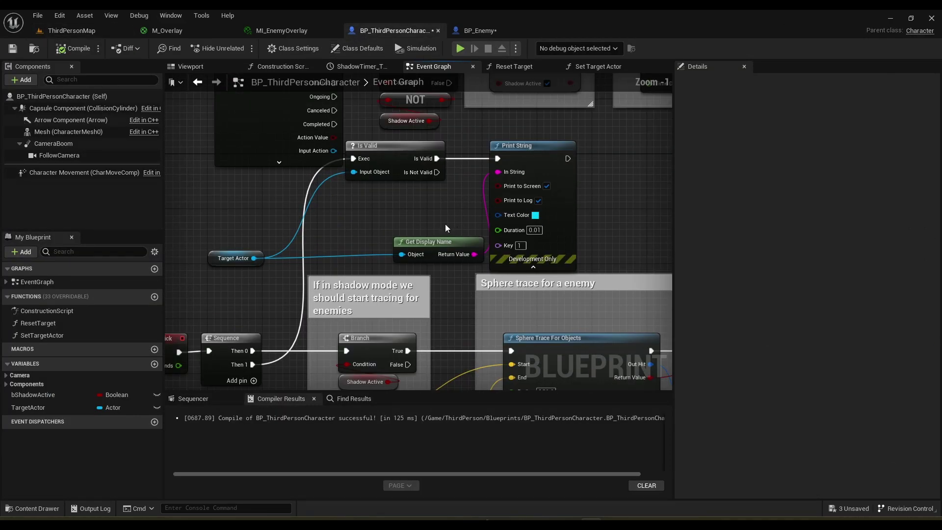
drag(245, 204, 529, 277)
key(Delete)
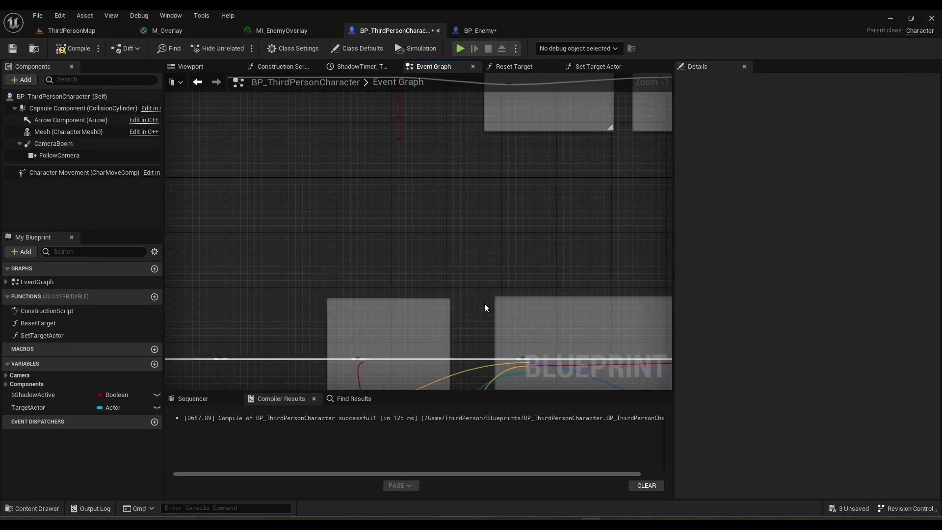
- Remove the Sequence node, wire Event Tick directly to the shadow-mode Branch, and move Event Tick closer to it
right_drag(170, 366, 319, 255)
scroll(319, 255, up, 1)
key(Delete)
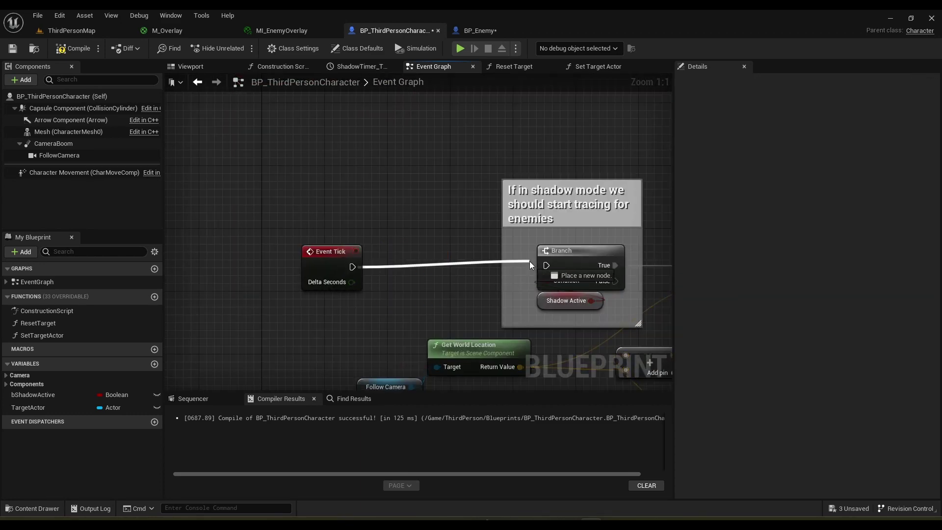
drag(348, 267, 419, 267)
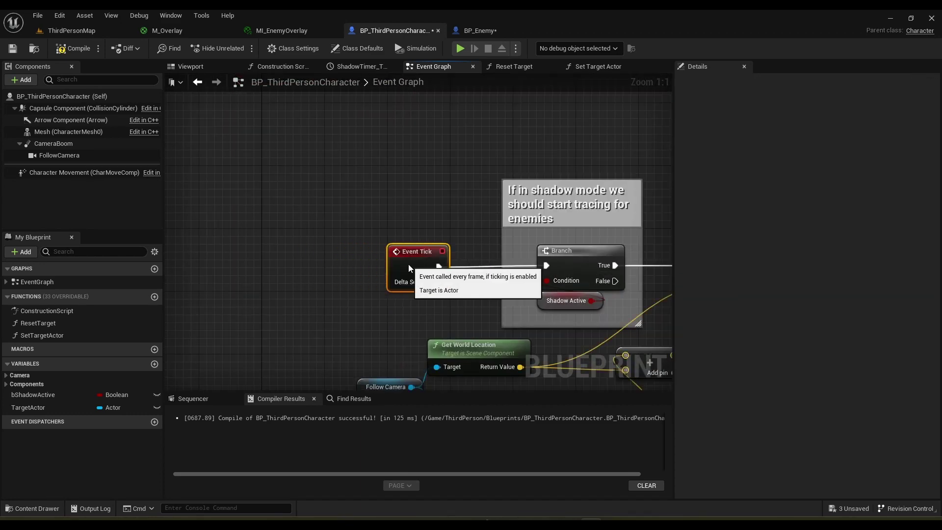
- Duplicate the enemy in ThirdPersonMap and place the copy on the raised platform beside the ramp
click(61, 29)
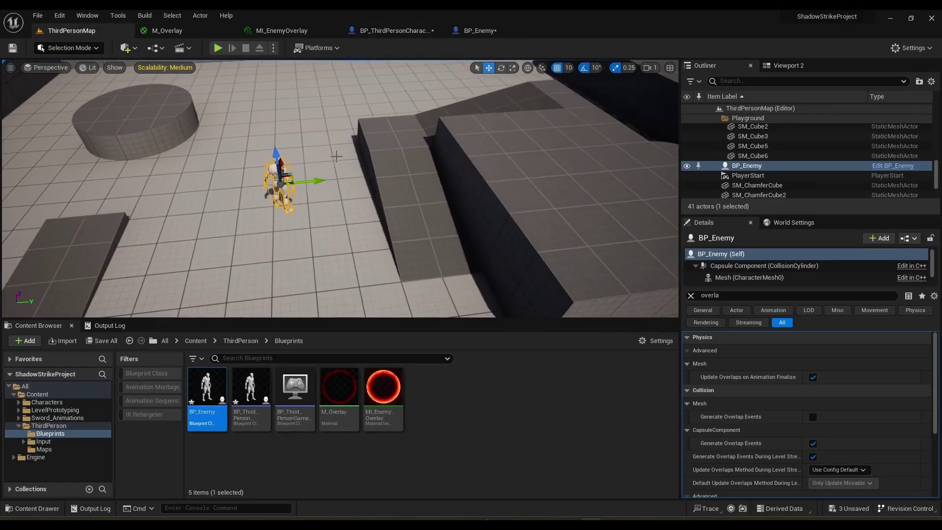
alt+drag(303, 180, 556, 102)
click(265, 181)
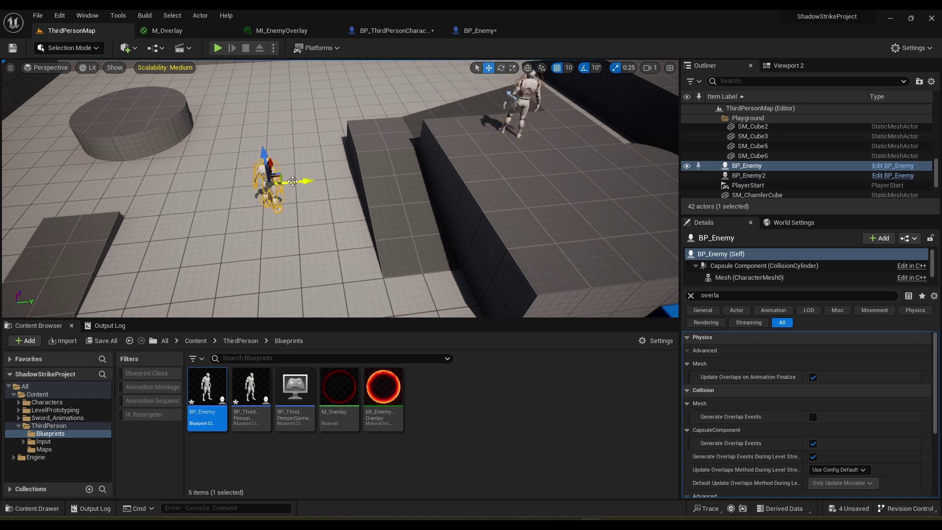
alt+drag(273, 167, 23, 131)
key(Delete)
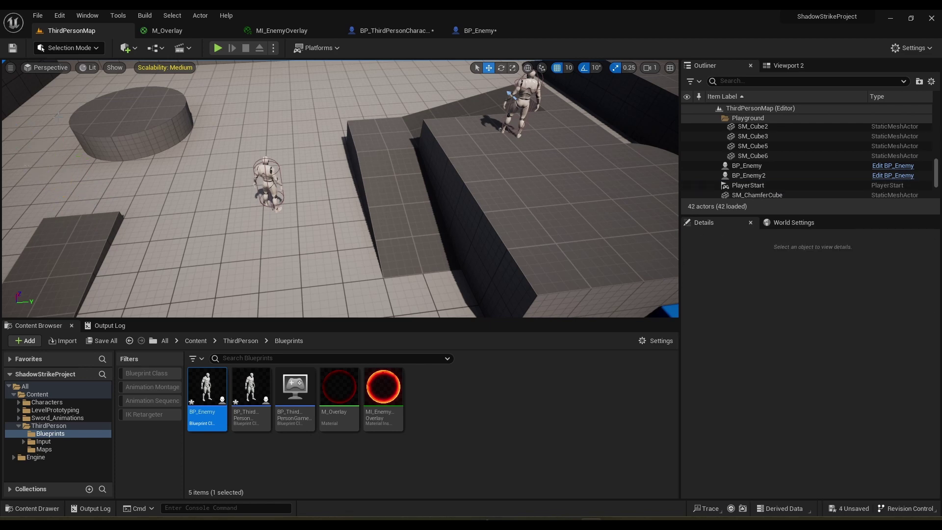
click(219, 212)
- Duplicate the original enemy again and place the copy at the low slab near the round platform
click(270, 181)
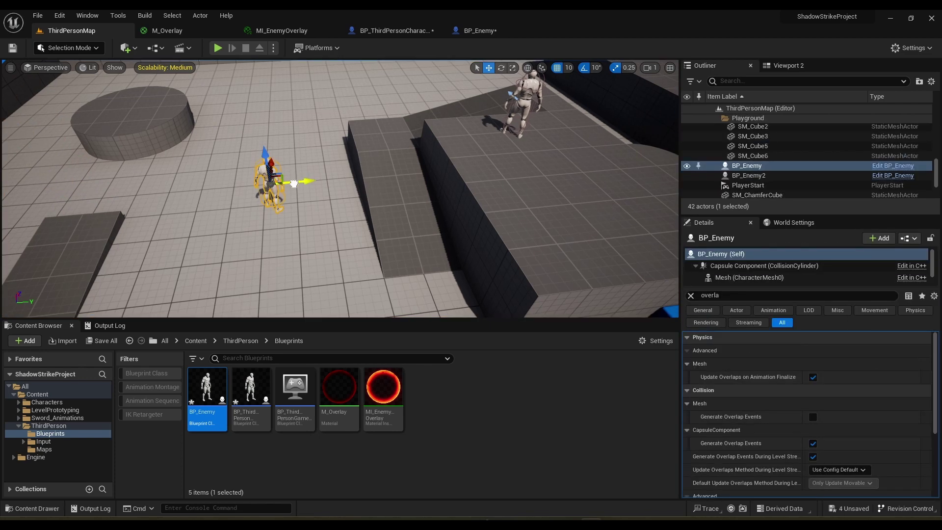
alt+drag(294, 184, 78, 196)
drag(33, 172, 12, 92)
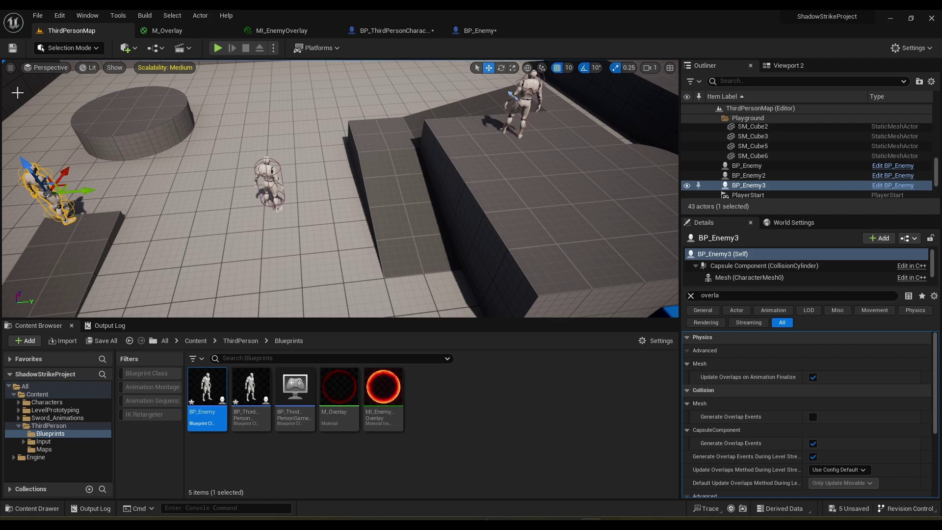
- Play the level and move the character around the three enemies to test how the overlay switches between targets
key(alt+p)
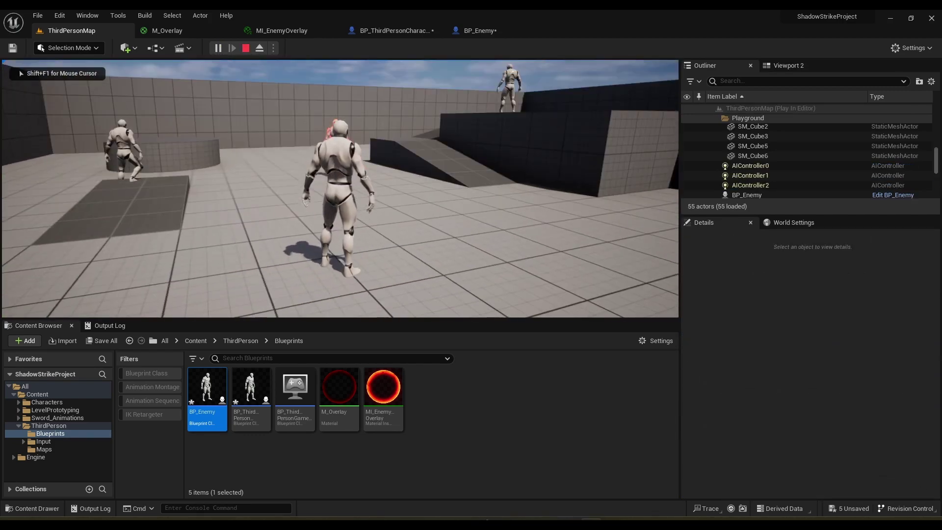
key(w)
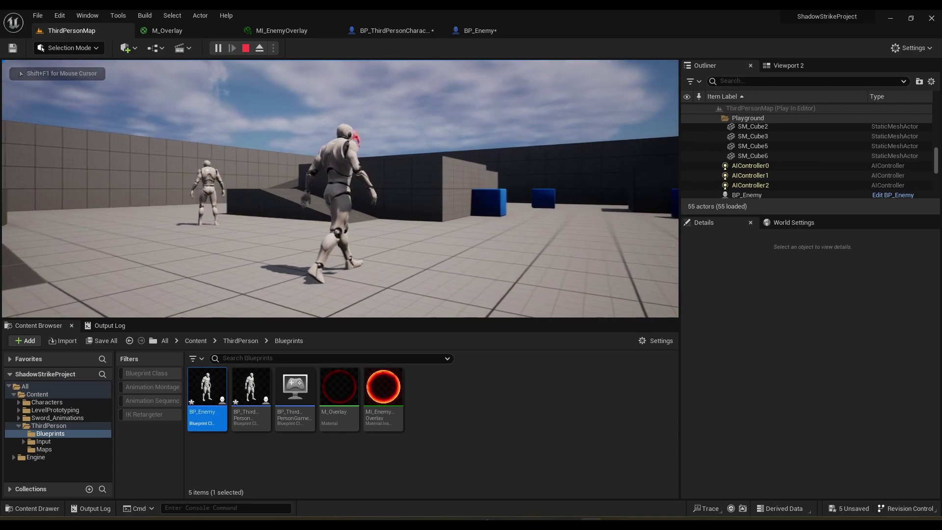
key(w)
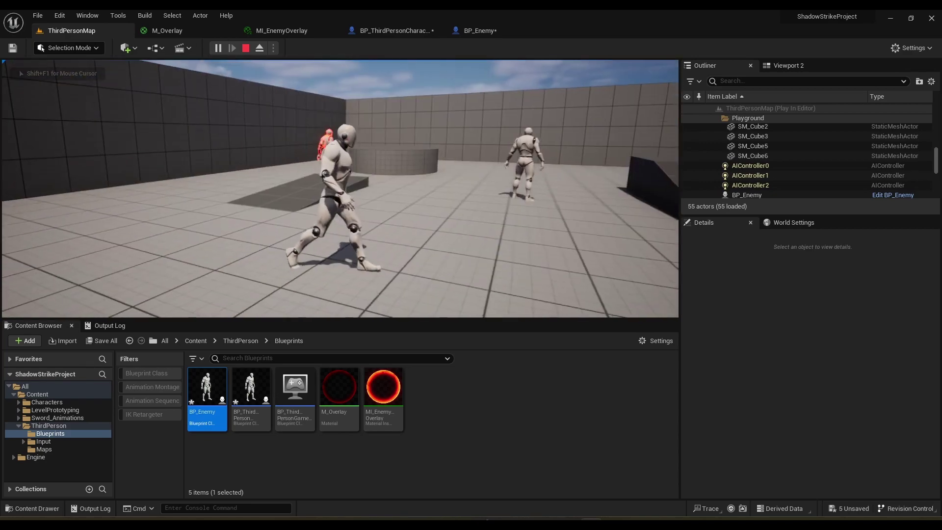
key(w)
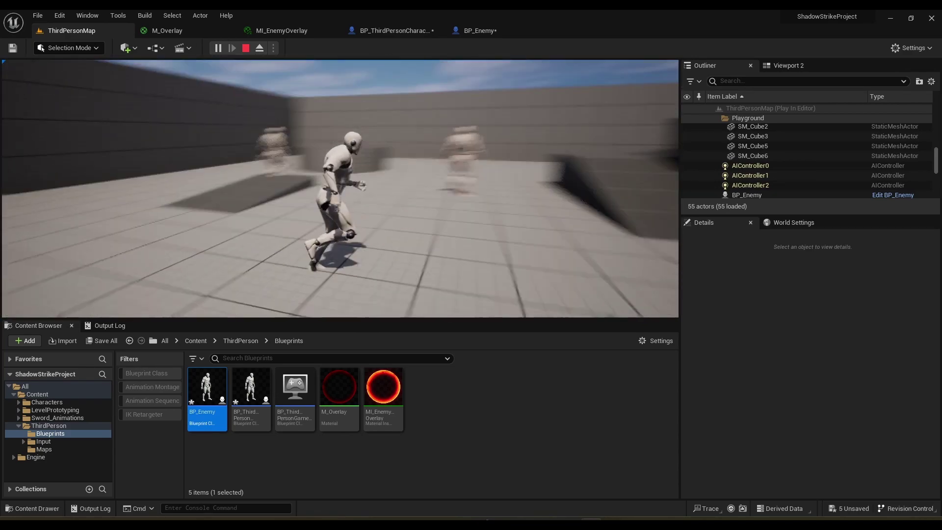
key(a)
key(w)
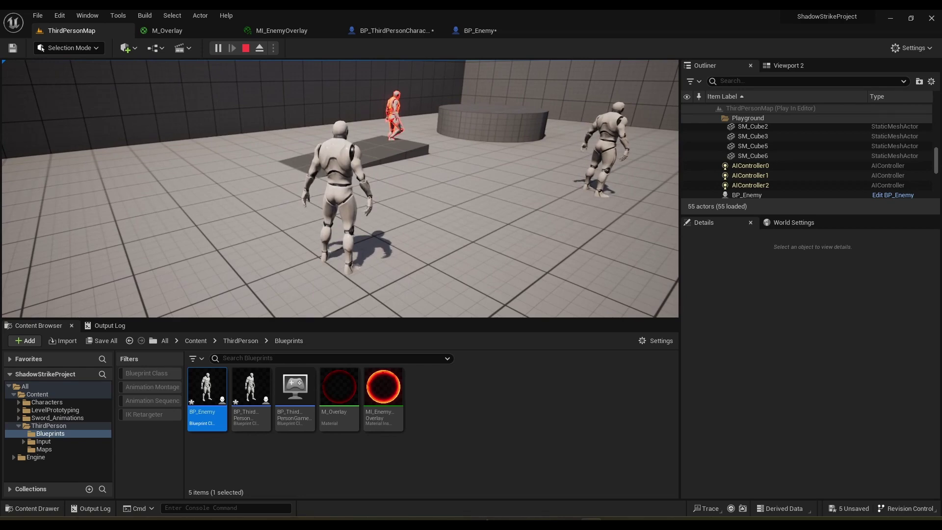
key(Escape)
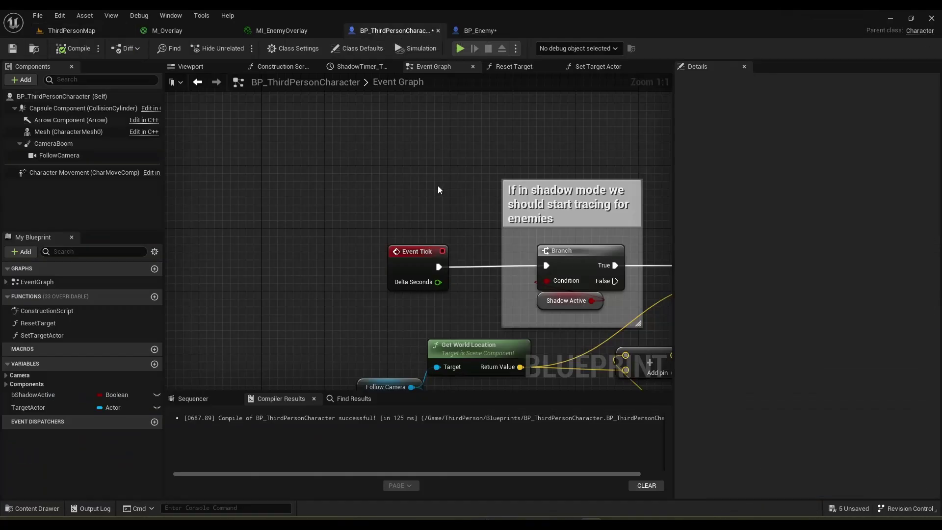
- Collapse the Set Shadow Active and Slow Time nodes after the NOT Shadow Active Branch into a function named StartShadowMode
scroll(438, 185, down, 5)
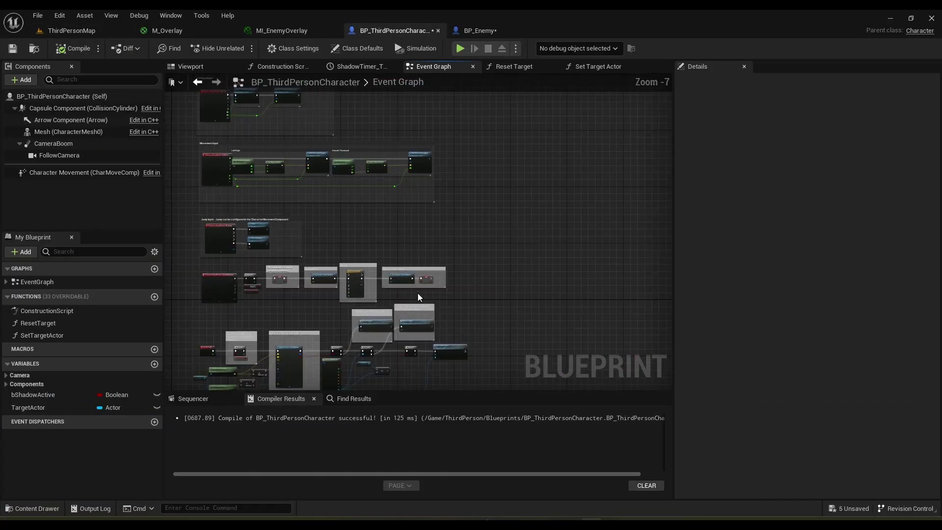
scroll(418, 293, up, 7)
right_drag(340, 293, 671, 305)
right_drag(170, 319, 420, 334)
drag(397, 210, 584, 341)
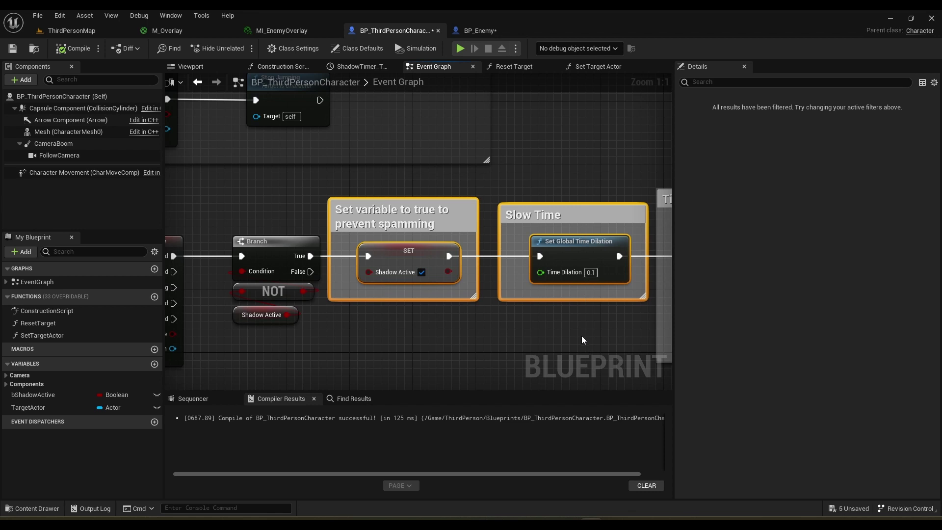
right_click(570, 244)
click(625, 381)
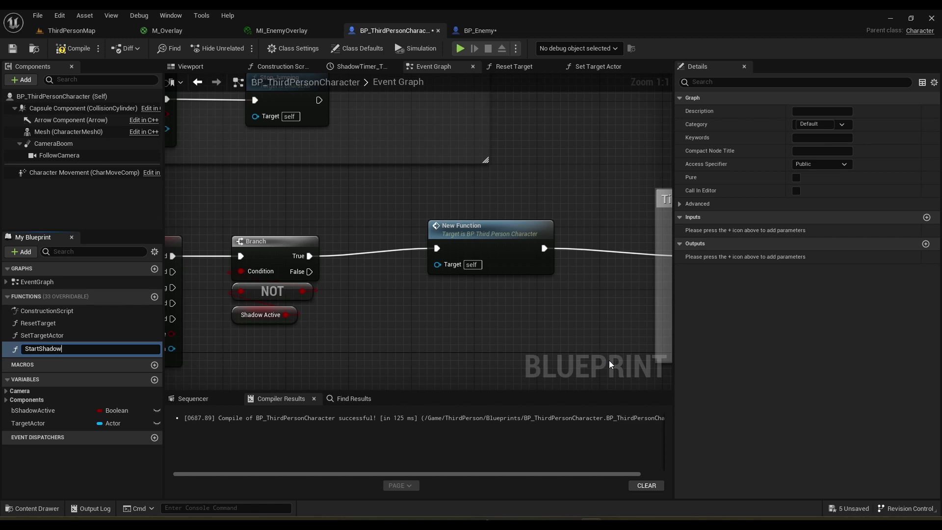
key(Return)
- Move the Start Shadow Mode call closer to its Branch and open the function to check its nodes
drag(516, 261, 430, 254)
double_click(430, 254)
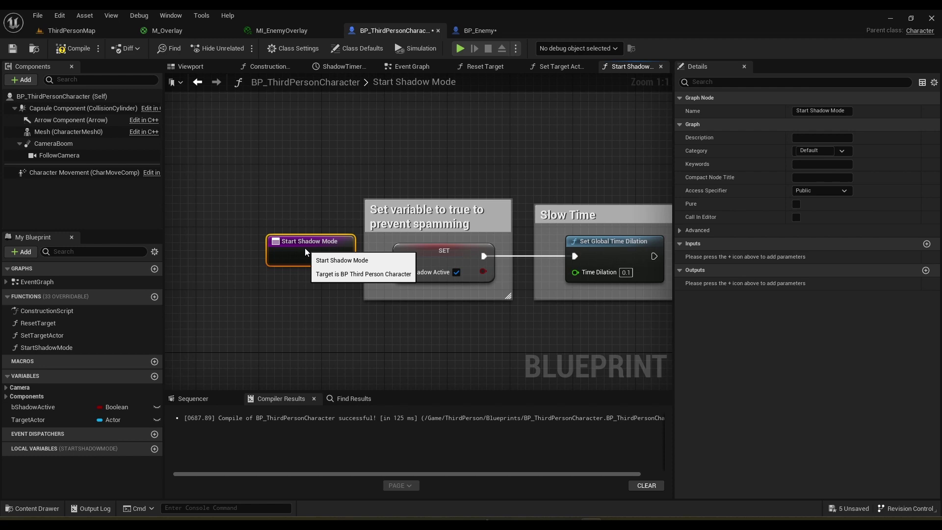
drag(254, 152, 602, 332)
click(605, 334)
right_drag(605, 334, 542, 312)
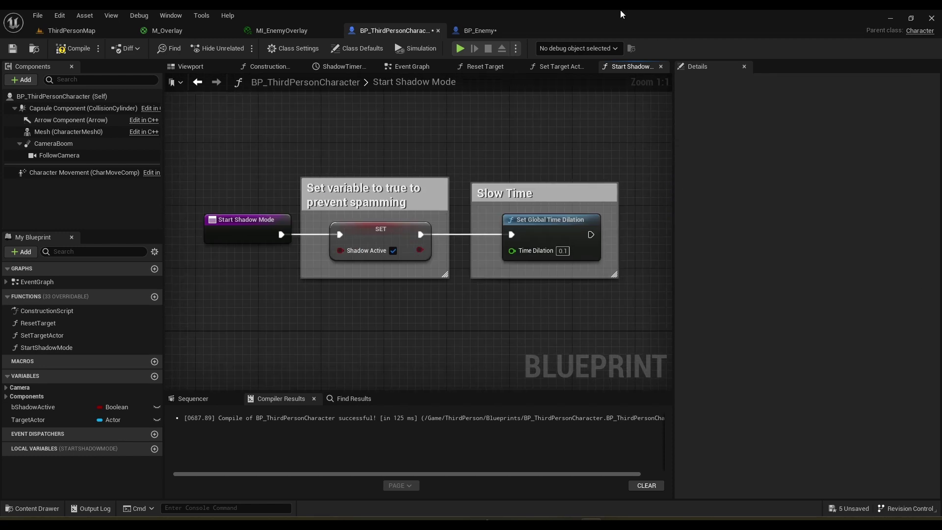
- In the Event Graph, move the Timer comment with its ShadowTimer node closer to the Start Shadow Mode call
click(424, 67)
right_drag(595, 223, 363, 176)
scroll(363, 176, down, 3)
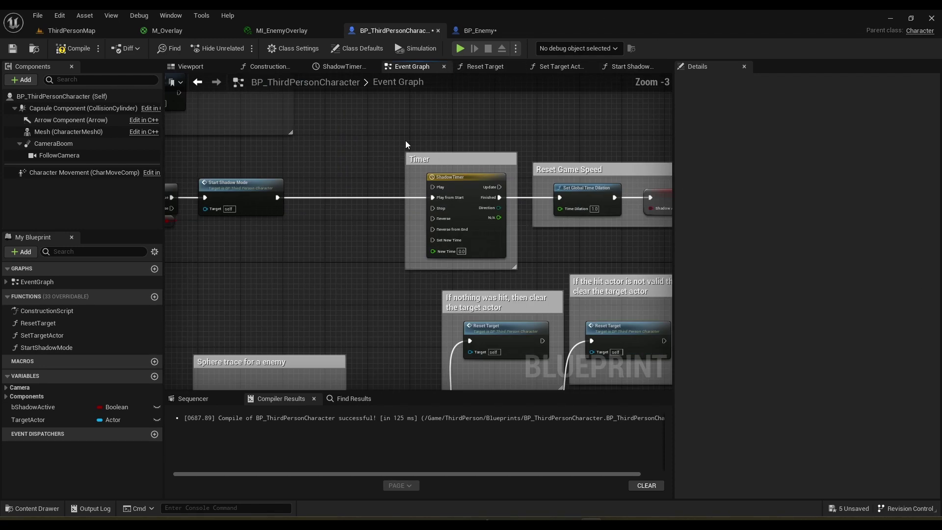
drag(404, 140, 491, 215)
drag(463, 184, 370, 184)
scroll(413, 210, up, 3)
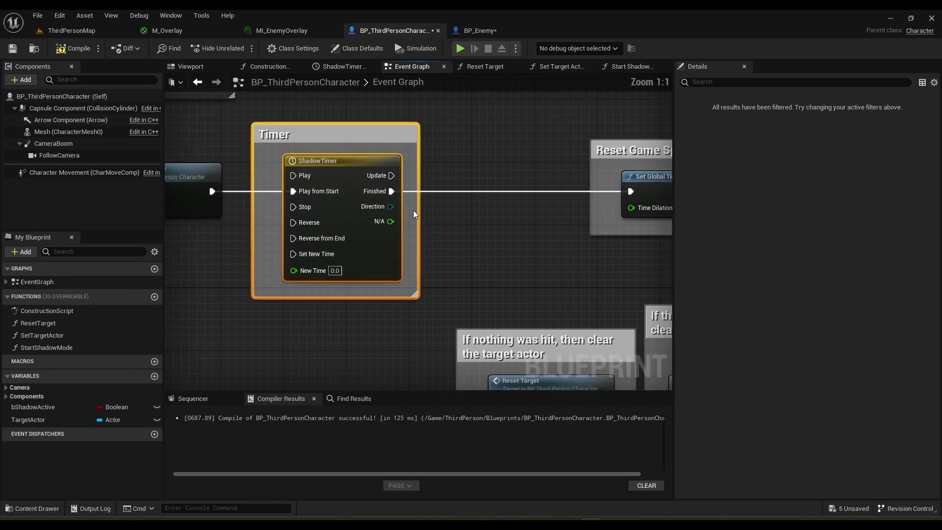
- Collapse the Reset Game Speed nodes into a function named StopShadowMode
click(472, 220)
right_drag(472, 219, 370, 248)
right_drag(516, 161, 414, 176)
drag(385, 139, 582, 240)
right_drag(584, 235, 475, 234)
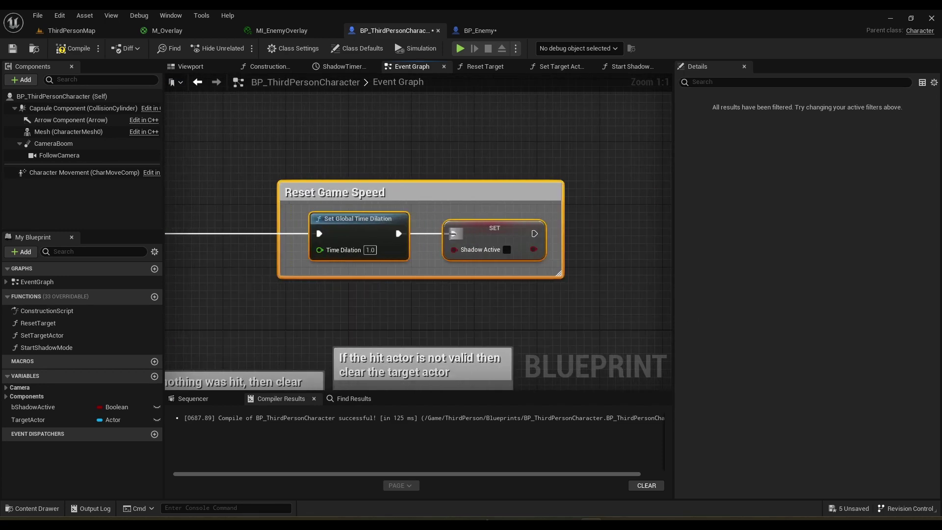
right_click(474, 234)
click(539, 358)
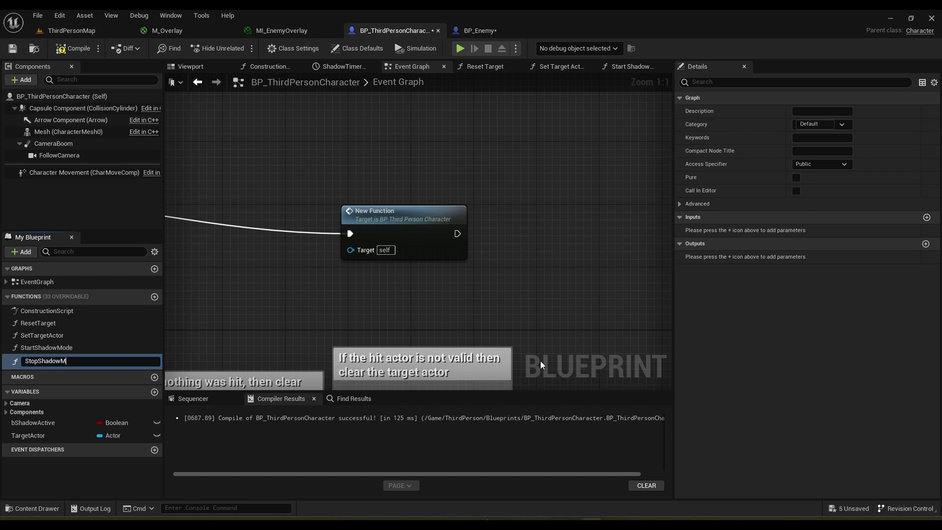
key(Return)
- Move the Stop Shadow Mode call next to the ShadowTimer node and open its function graph
right_drag(553, 219, 671, 198)
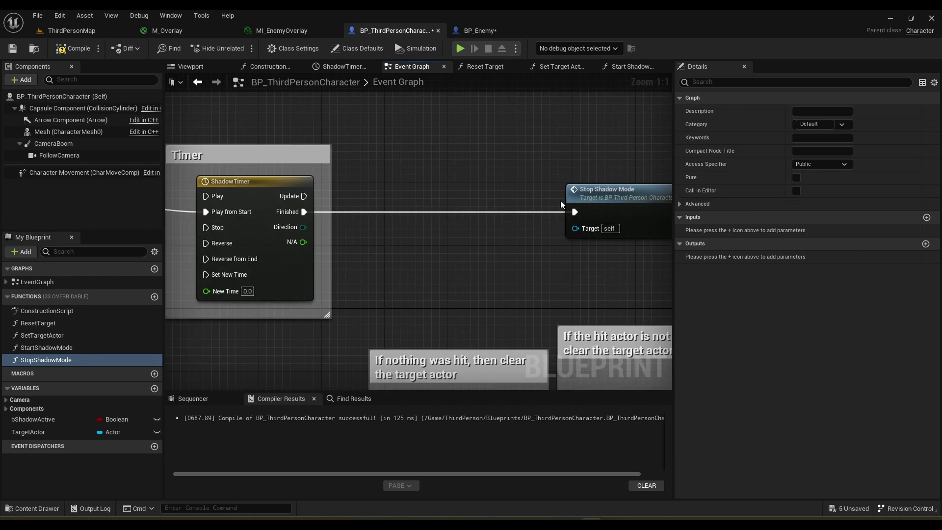
drag(613, 195, 394, 195)
double_click(396, 198)
click(263, 227)
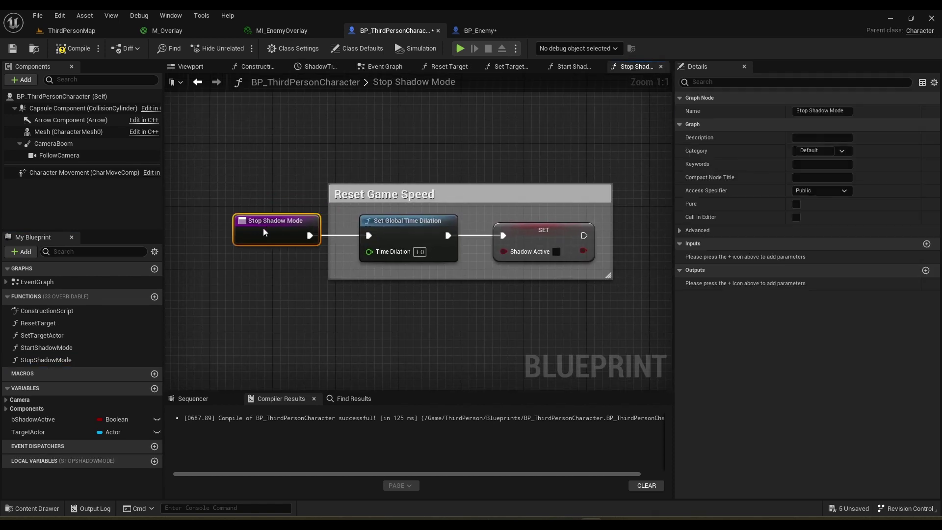
- Add a Reset Target call after the Set Shadow Active node at the end of Stop Shadow Mode
click(338, 288)
right_drag(337, 288, 210, 297)
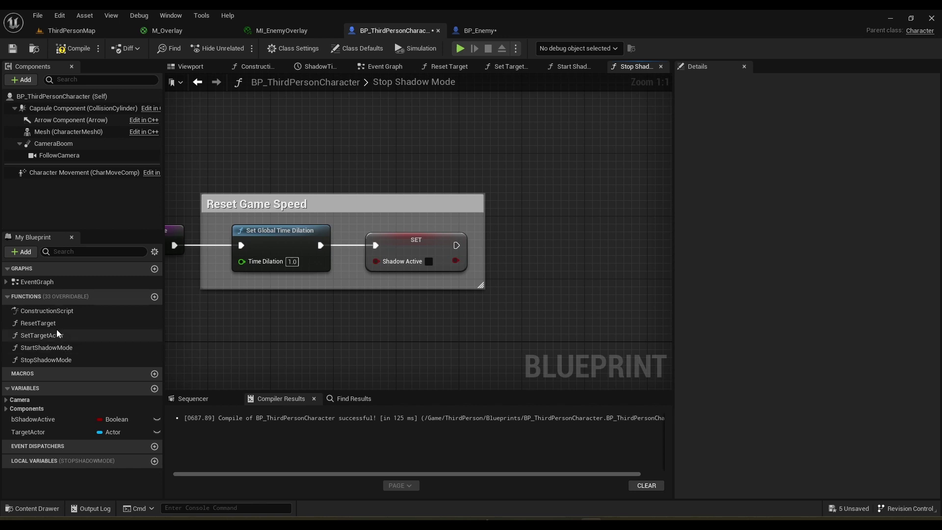
drag(49, 323, 542, 237)
click(518, 177)
right_drag(517, 182, 538, 178)
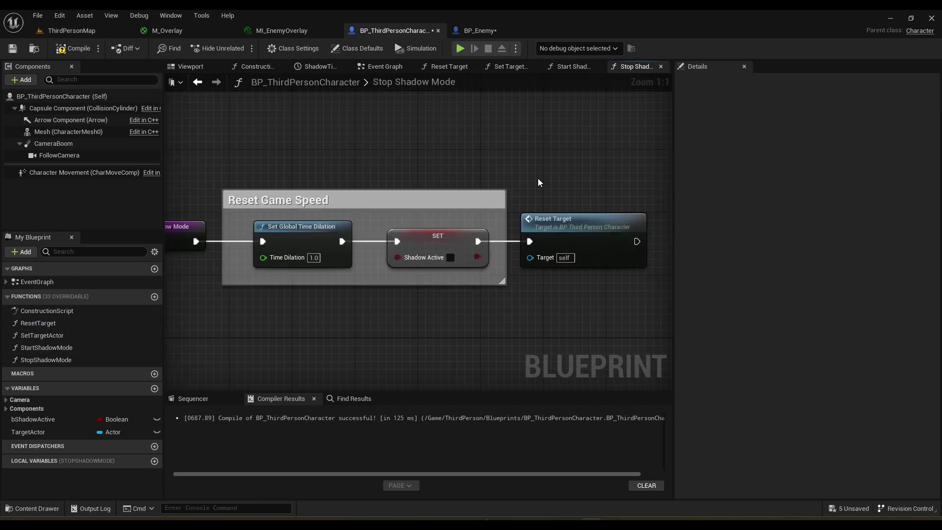
- Play ThirdPersonMap and run the character around the three enemies to test how the overlay is applied and cleared
click(66, 30)
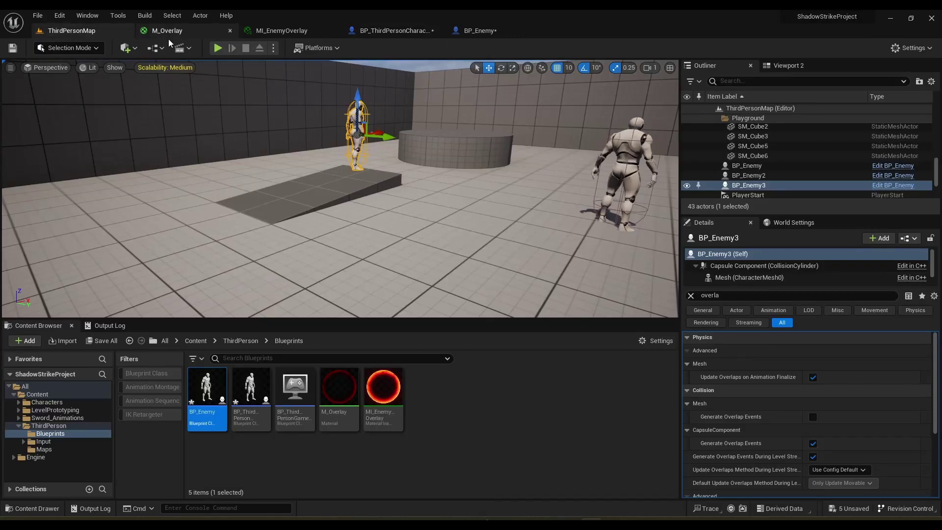
click(218, 48)
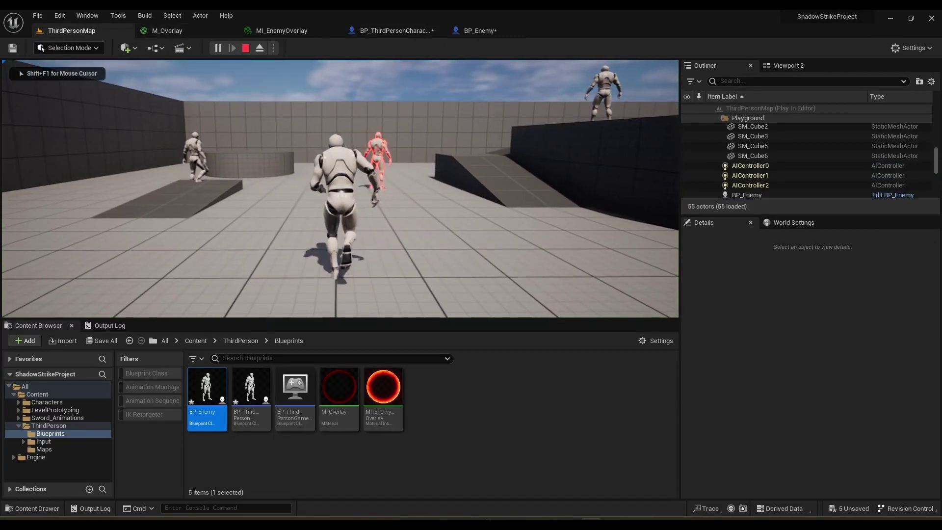
key(w)
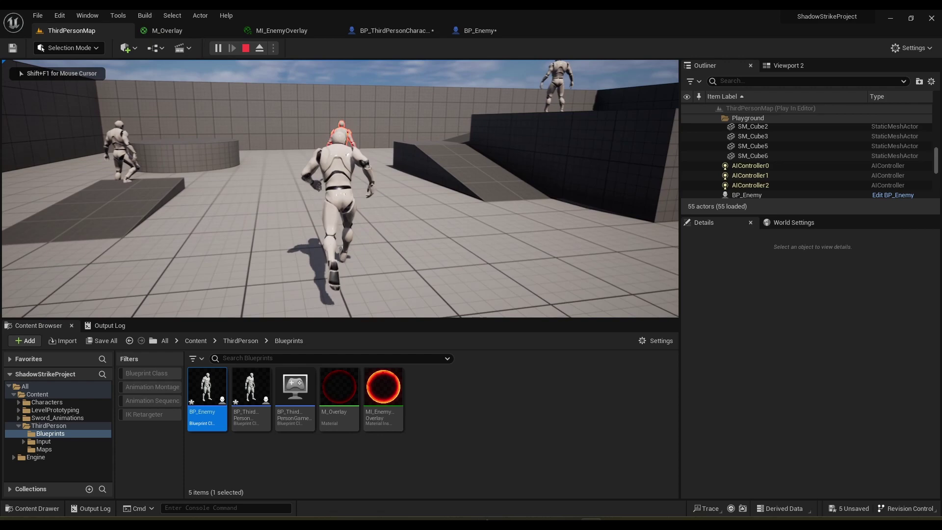
key(w)
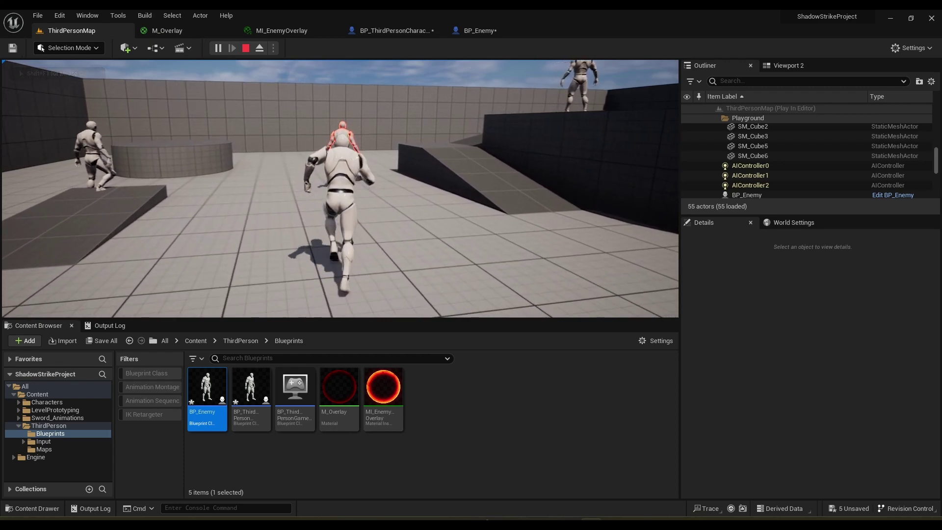
key(w)
key(s)
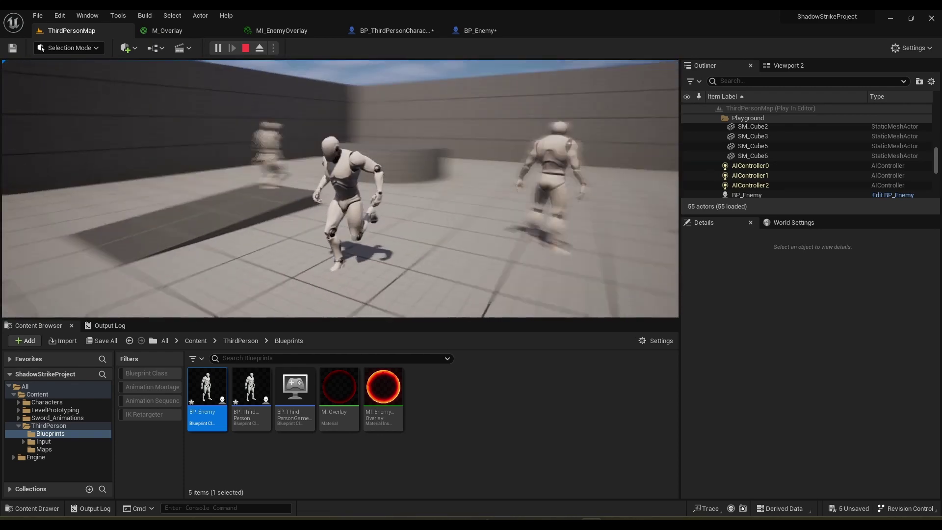
key(d)
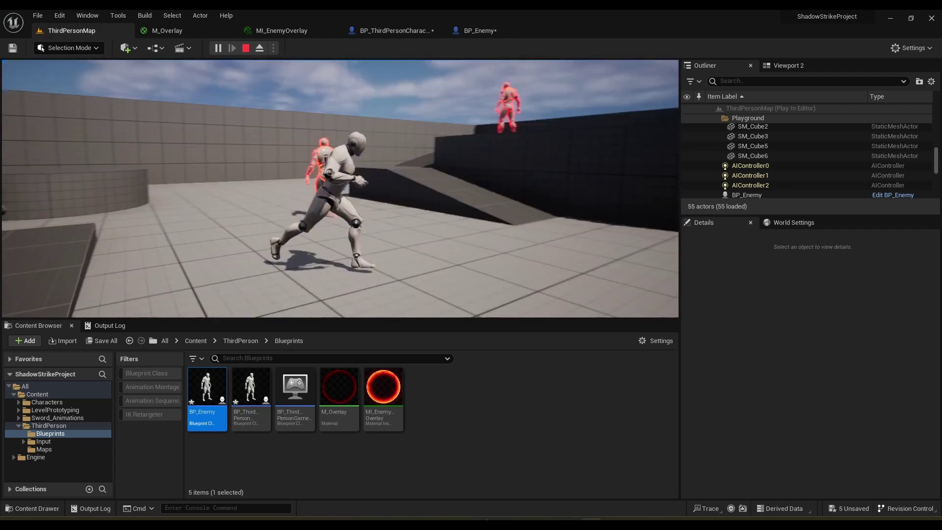
key(s)
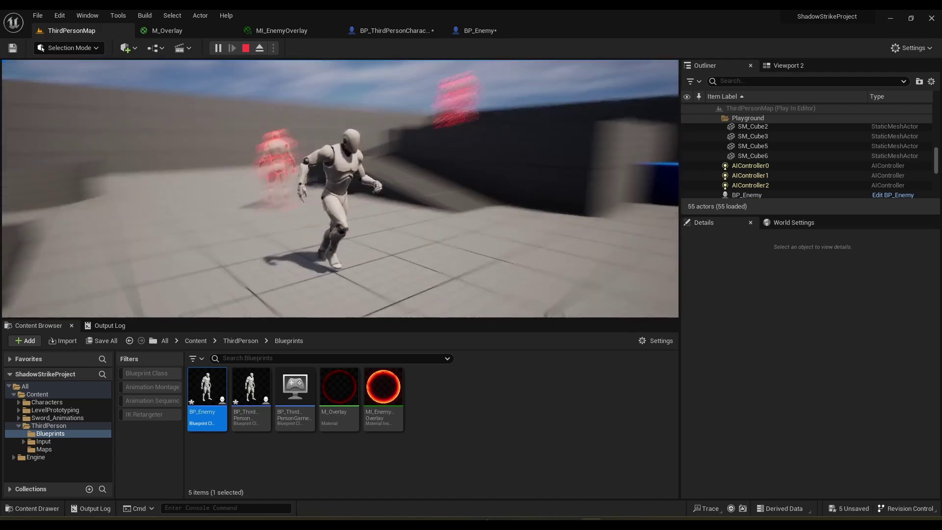
key(d)
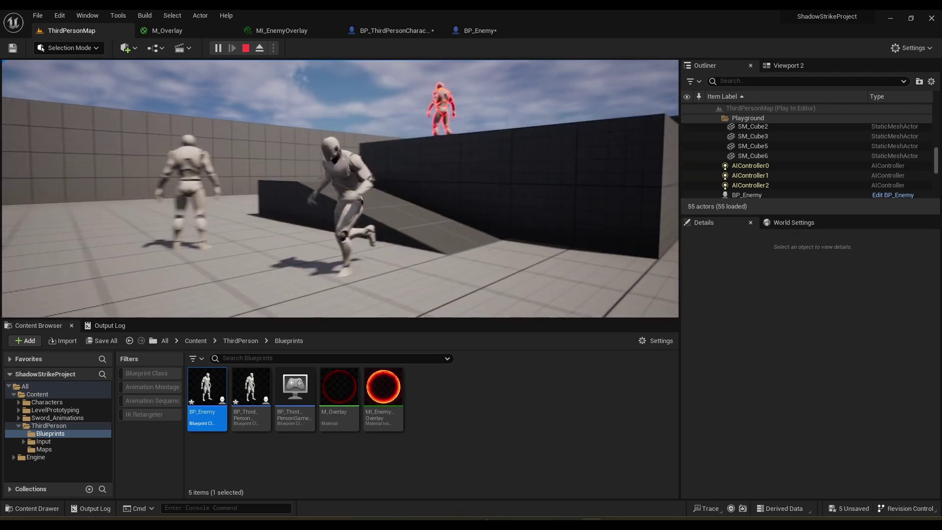
key(Escape)
- Examine the character's Event Graph from the hit actor checks to Set Target Actor, and open the Set Target Actor function
click(390, 30)
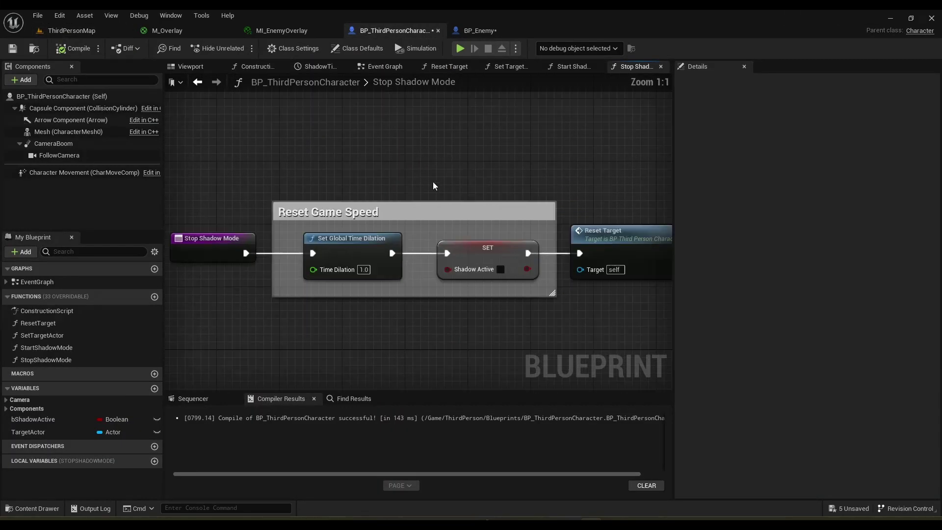
click(381, 66)
scroll(417, 210, up, 5)
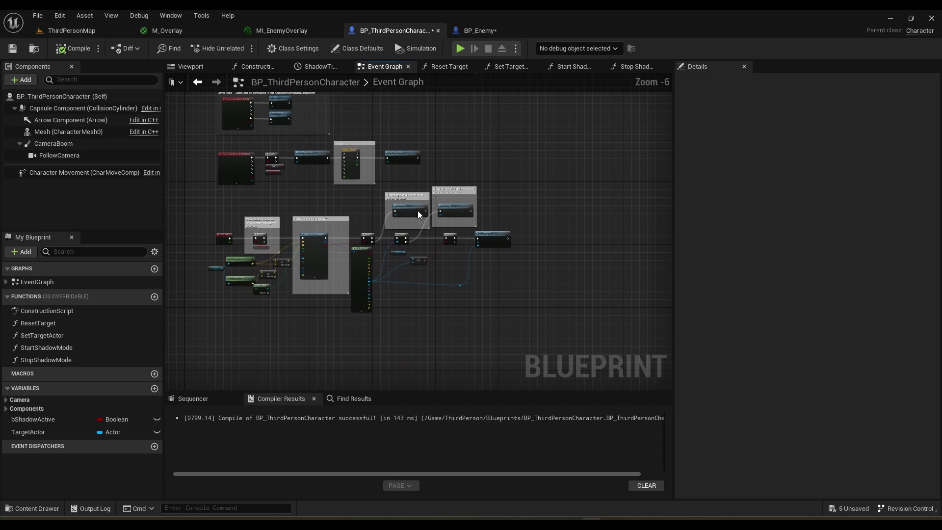
scroll(510, 237, down, 4)
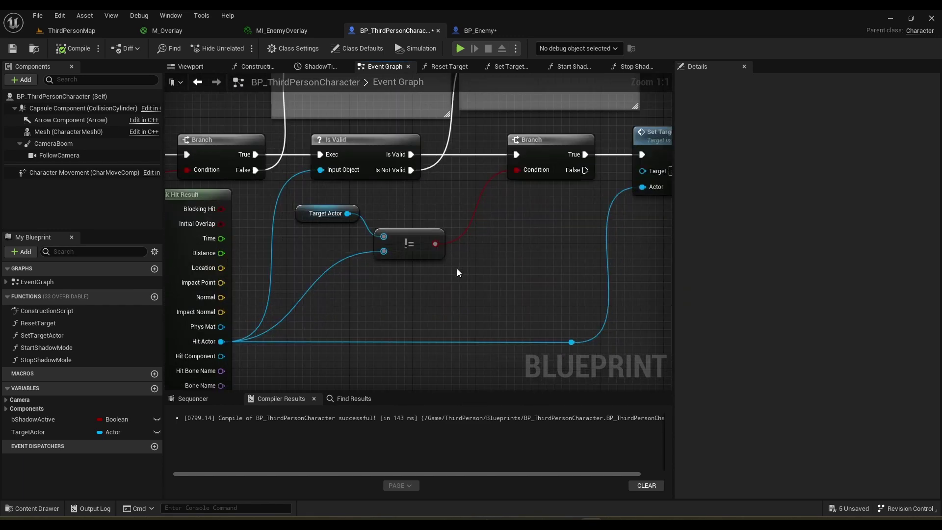
drag(457, 283, 386, 240)
click(543, 274)
right_drag(543, 275, 445, 309)
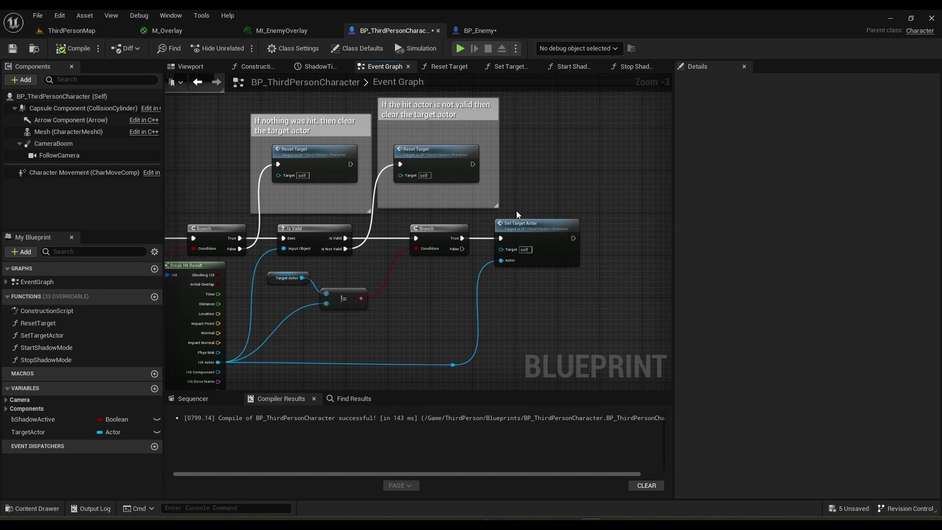
drag(516, 211, 583, 289)
click(583, 306)
right_drag(545, 297, 587, 292)
scroll(587, 294, up, 3)
right_drag(498, 279, 518, 274)
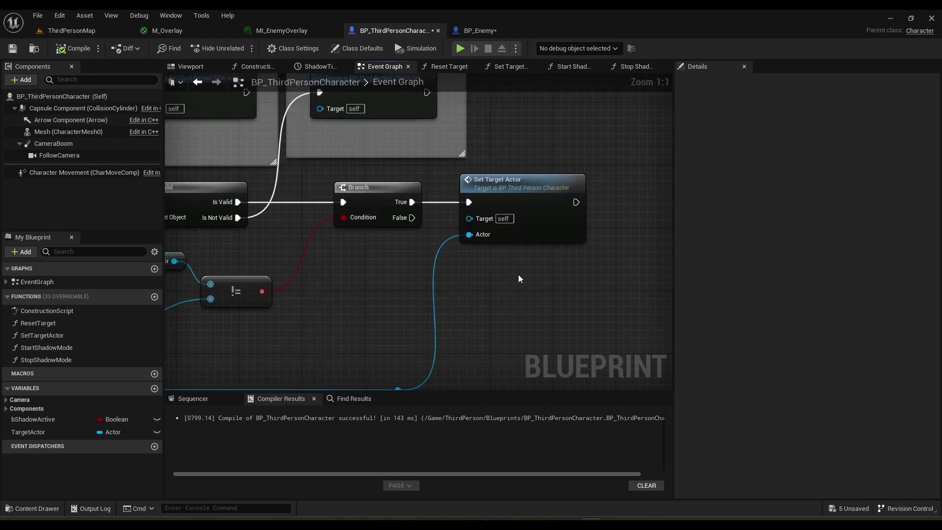
click(539, 196)
double_click(526, 189)
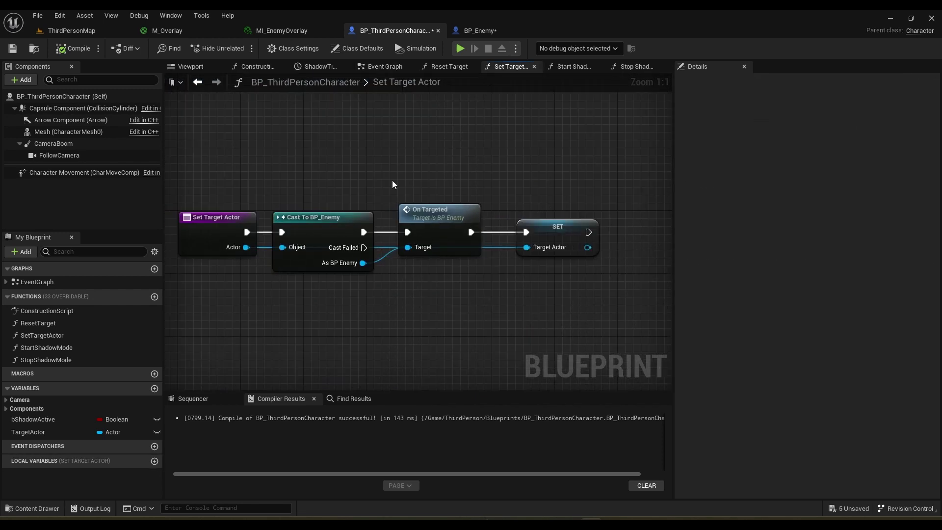
- Move the Cast To BP_Enemy, On Targeted and Set Target Actor nodes away from the function entry to make room
drag(337, 164, 572, 275)
drag(406, 228, 592, 228)
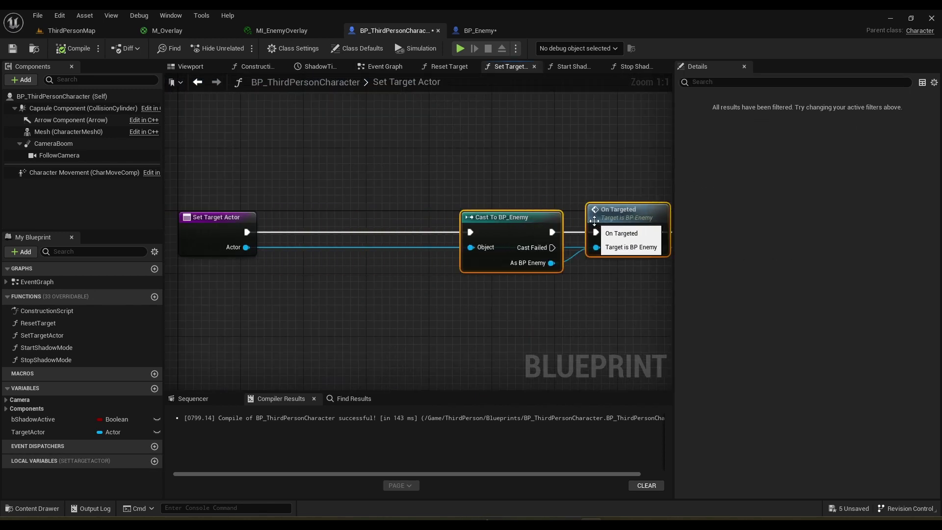
click(547, 316)
mouse_move(334, 232)
right_down()
mouse_move(341, 223)
mouse_move(336, 240)
right_up()
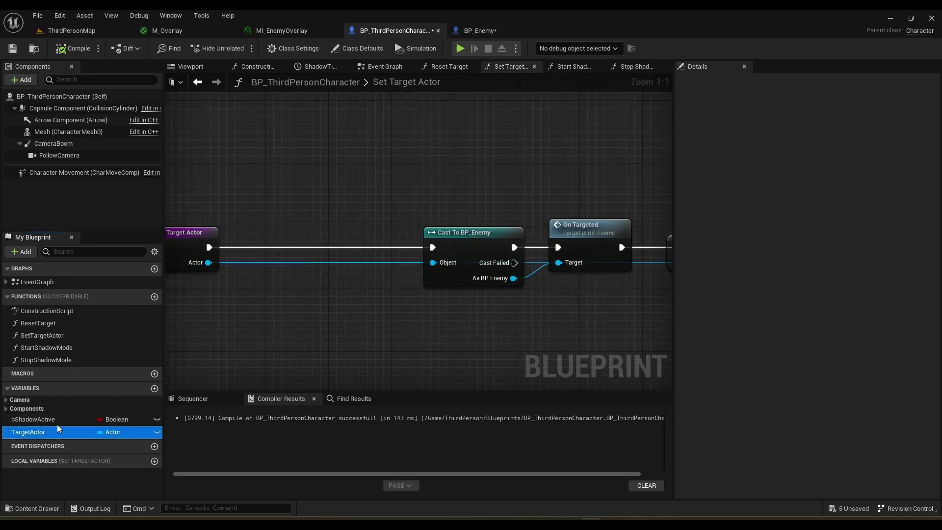
- Place a getter for the TargetActor variable below the Set Target Actor entry node
ctrl+drag(28, 432, 316, 238)
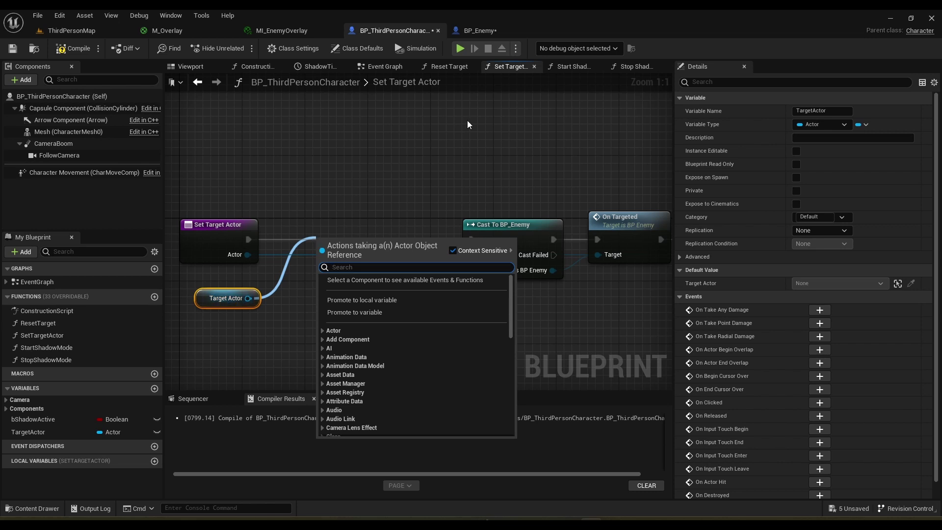
click(453, 154)
right_drag(458, 166, 356, 174)
drag(356, 173, 685, 338)
click(600, 307)
right_drag(599, 310, 739, 288)
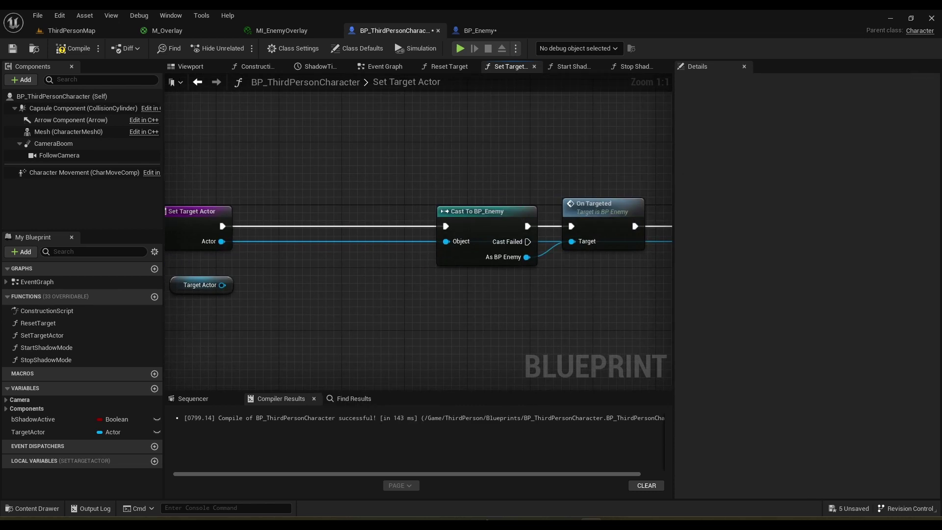
right_drag(282, 288, 361, 298)
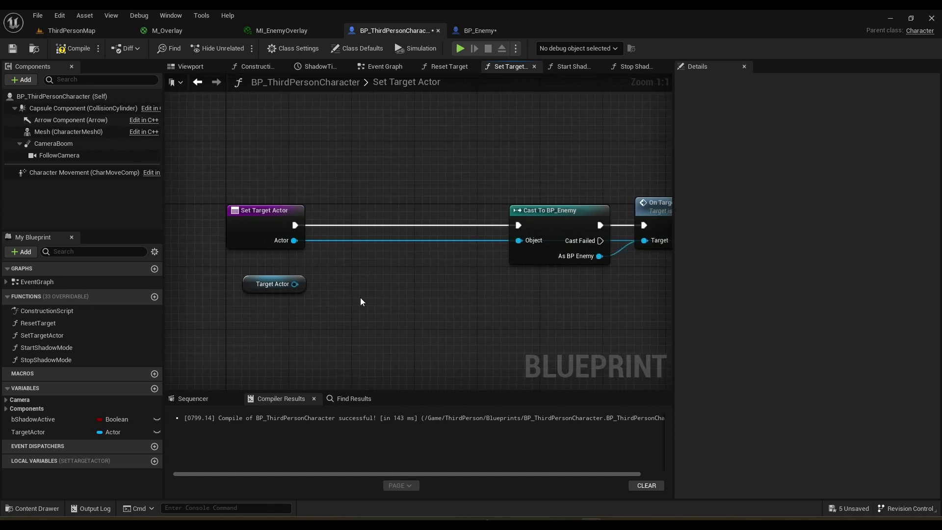
- Add an Is Valid check on the Target Actor getter and connect it to the function entry's execution
drag(295, 289, 317, 222)
text(is valid)
key(Down)
key(Return)
click(294, 305)
right_drag(295, 305, 345, 312)
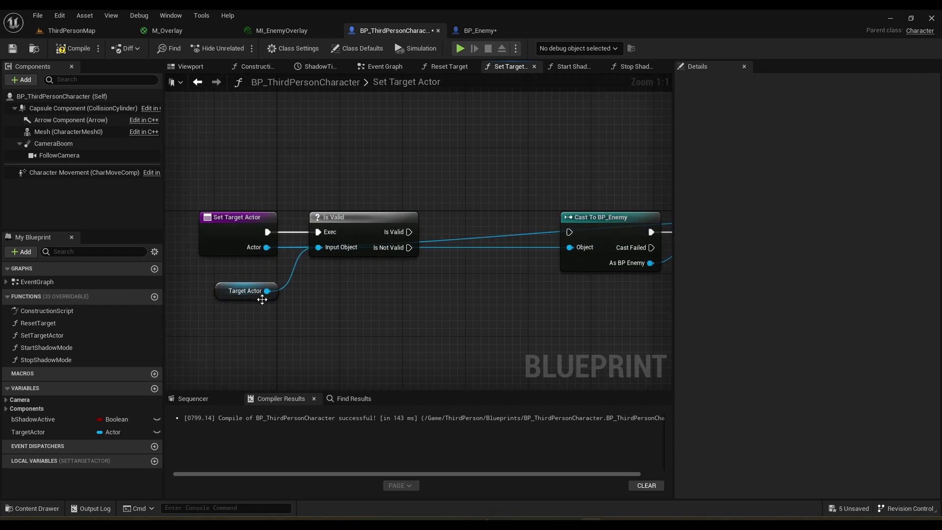
- Cast the Target Actor getter to BP_Enemy and run the cast from the valid output of the Is Valid check
right_drag(401, 302, 302, 241)
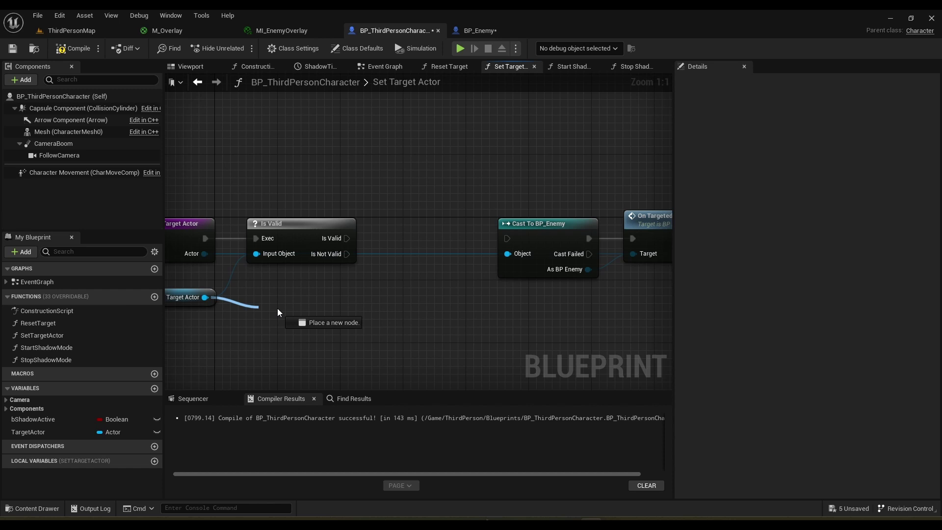
drag(277, 309, 320, 296)
text(cast to en)
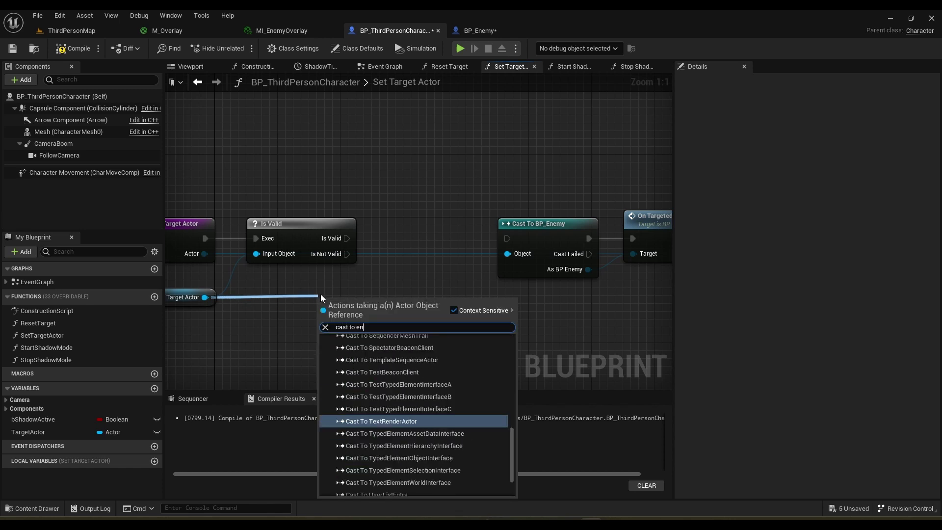
text(emy)
key(Return)
drag(368, 301, 347, 238)
- Add a reroute point on the wire from Target Actor to the cast and straighten it with the getter
double_click(302, 272)
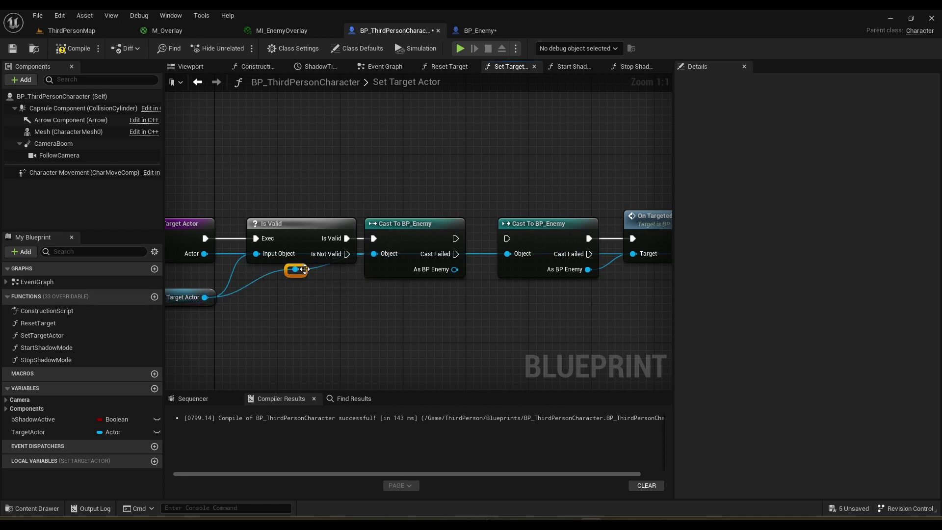
drag(301, 272, 345, 291)
drag(346, 333, 208, 296)
key(q)
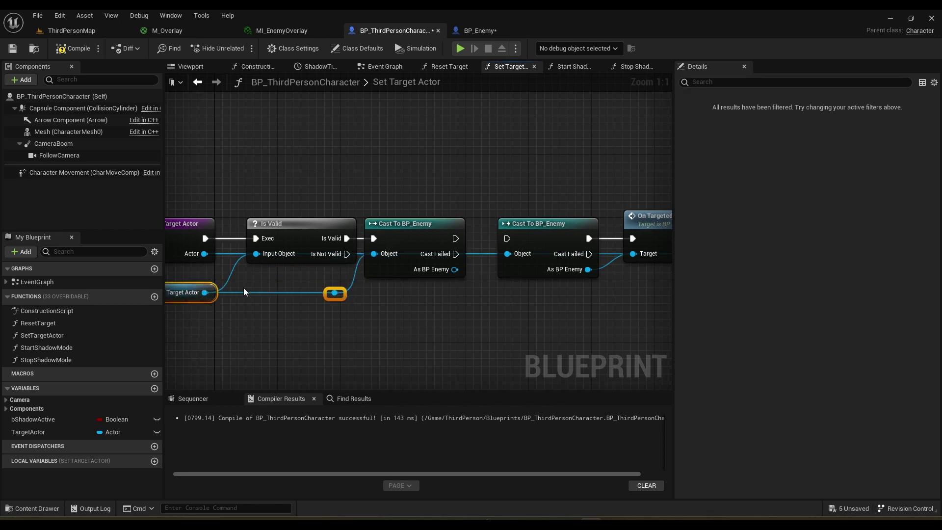
click(244, 288)
- Call End Target on the As BP Enemy output of the first Cast To BP_Enemy
right_drag(244, 289, 340, 298)
drag(243, 197, 496, 312)
drag(494, 270, 459, 252)
text(end)
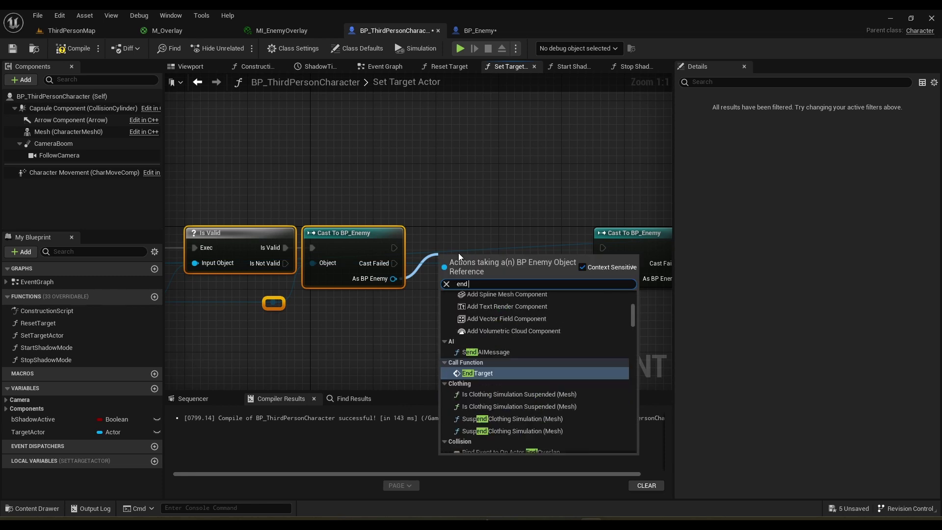
key(Return)
right_drag(379, 214, 515, 238)
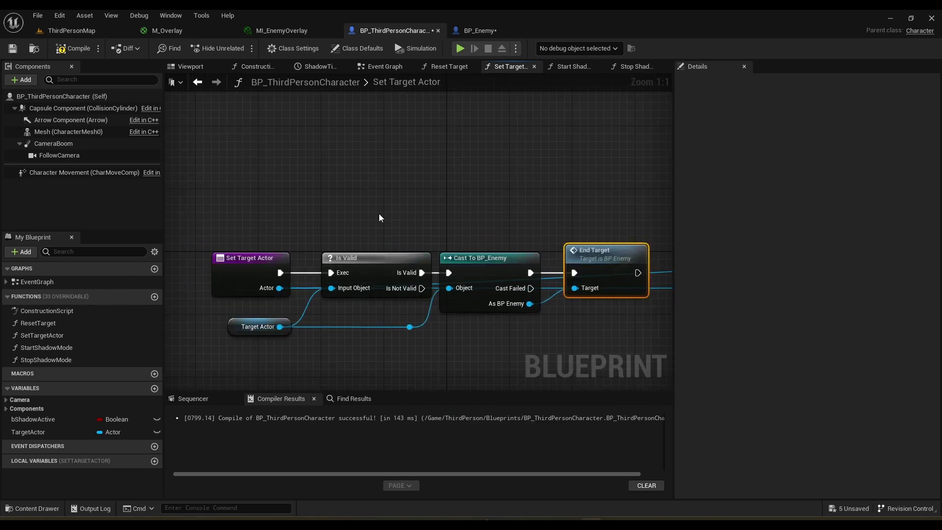
- Connect the Is Not Valid, Cast Failed and End Target execution outputs to the second Cast To BP_Enemy
drag(379, 218, 582, 326)
right_drag(583, 326, 389, 297)
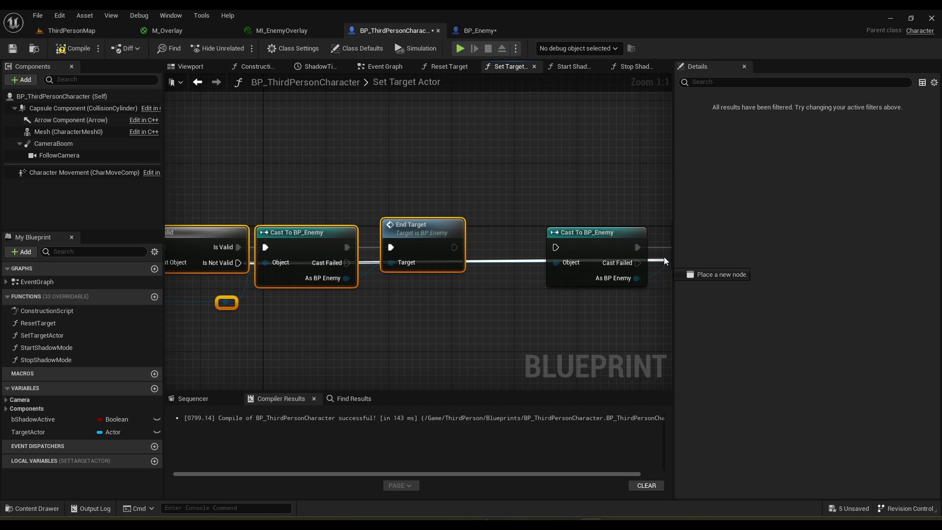
click(500, 324)
scroll(402, 189, down, 3)
drag(402, 190, 552, 140)
scroll(600, 261, up, 3)
click(455, 180)
right_drag(456, 180, 442, 238)
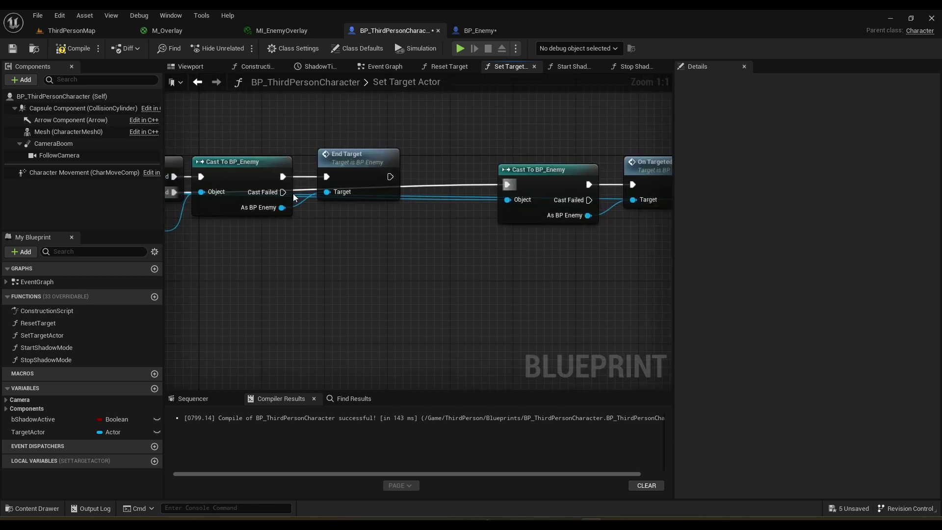
drag(283, 192, 507, 185)
drag(390, 177, 508, 184)
right_drag(444, 210, 378, 280)
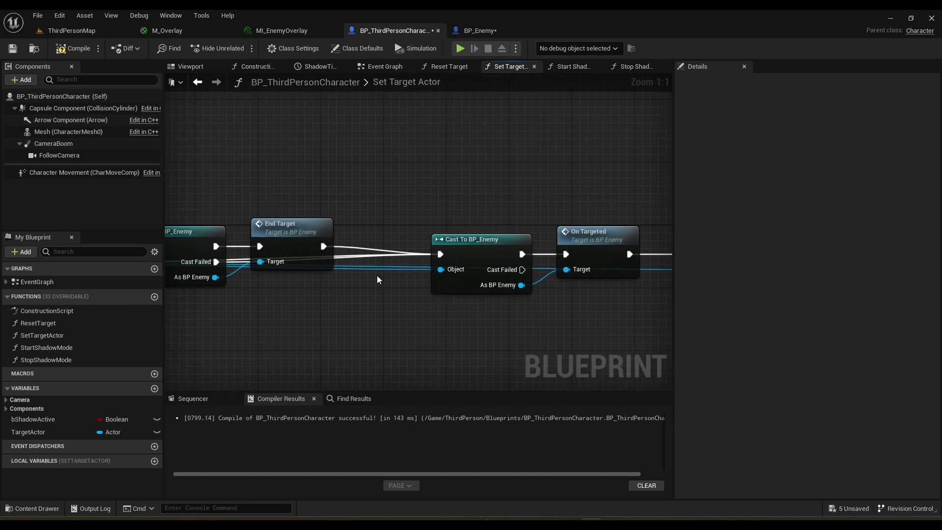
- Add a reroute point on the execution wire from End Target to the second cast and compile the Blueprint
double_click(363, 251)
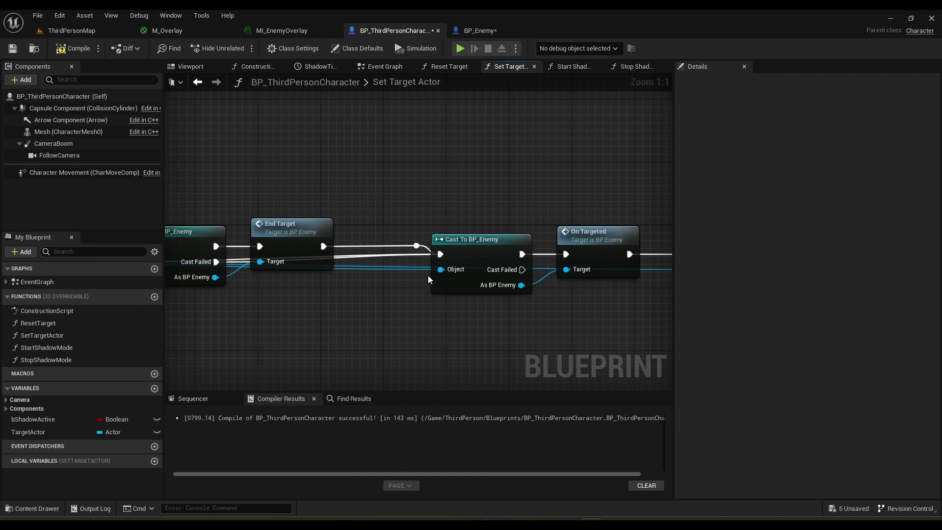
right_drag(428, 275, 385, 296)
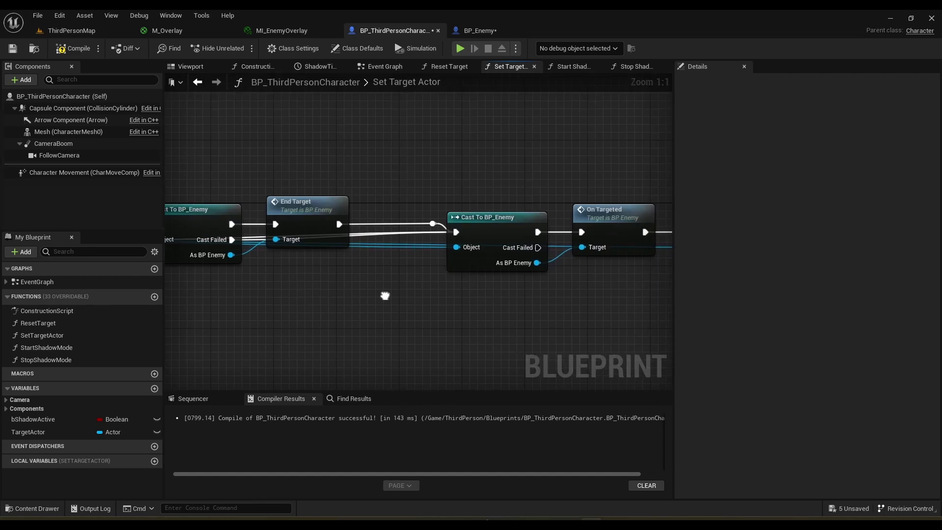
click(66, 54)
scroll(523, 234, down, 1)
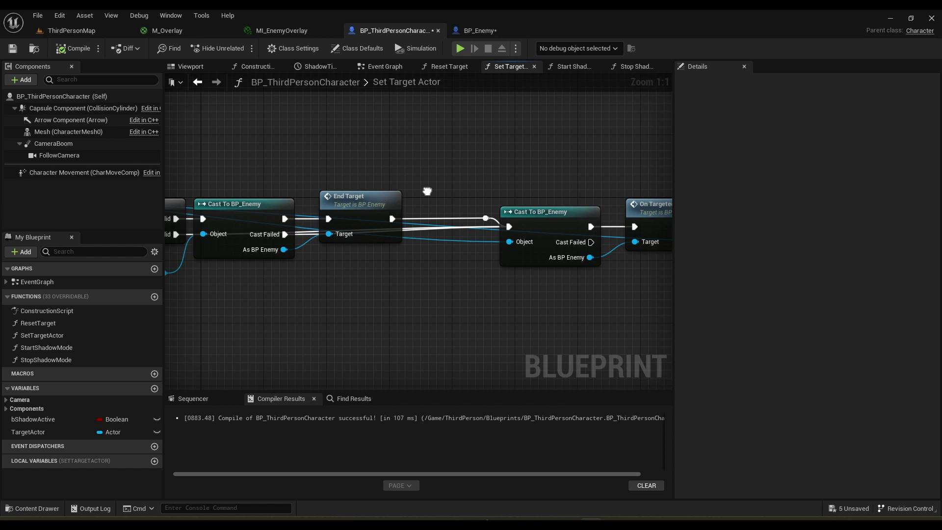
- Delete the Is Valid check, first Cast To BP_Enemy, End Target, Target Actor getter and reroute points from the Set Target Actor function
drag(525, 310, 304, 178)
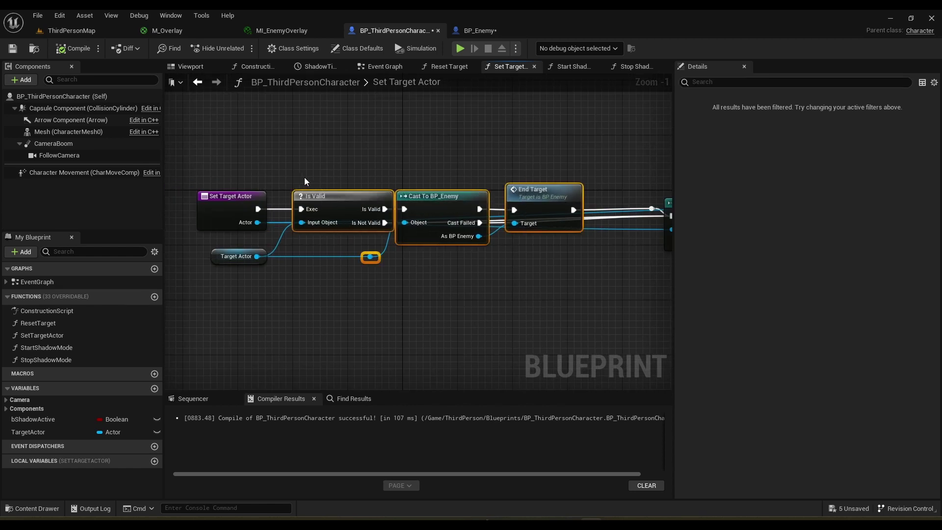
key(Delete)
click(236, 257)
right_drag(557, 251, 420, 268)
scroll(421, 268, up, 1)
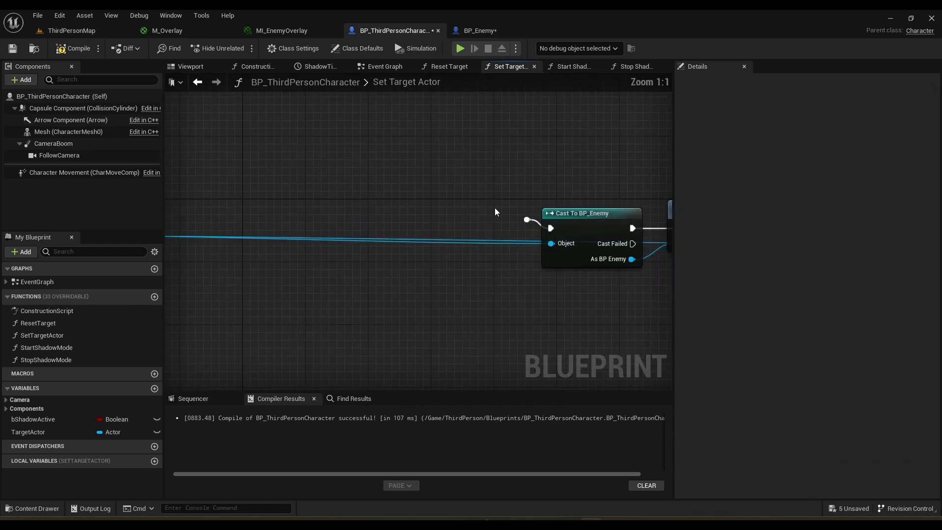
key(Delete)
- Place a call to the ResetTarget function before Cast To BP_Enemy in the Set Target Actor graph
right_drag(291, 254, 335, 259)
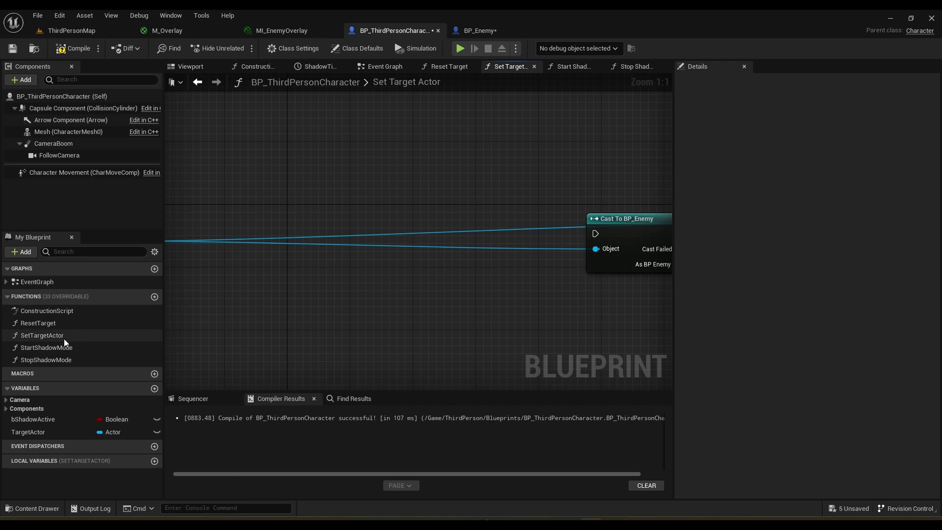
drag(178, 283, 358, 190)
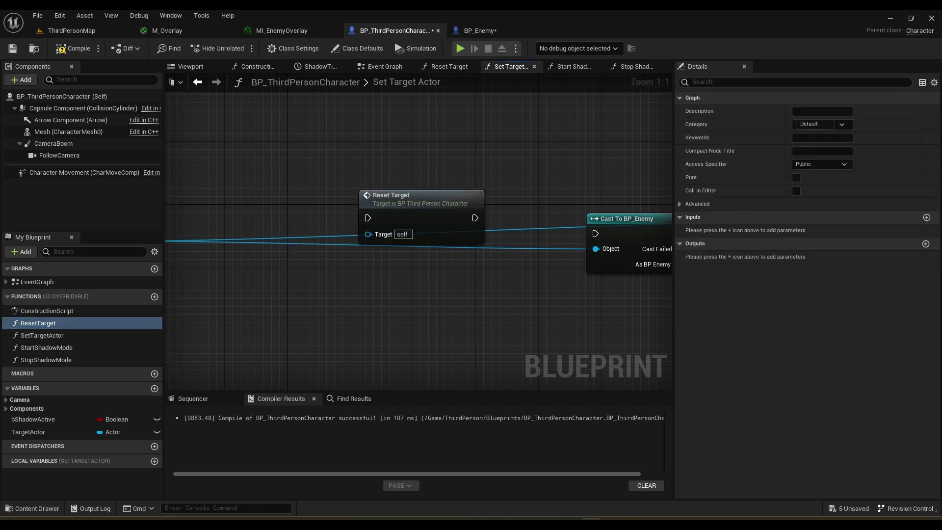
right_drag(445, 217, 275, 226)
- Examine the Reset Target function's chain from Is Valid to the Target Actor setter, and look over the shadow mode functions
double_click(396, 250)
drag(226, 175, 616, 284)
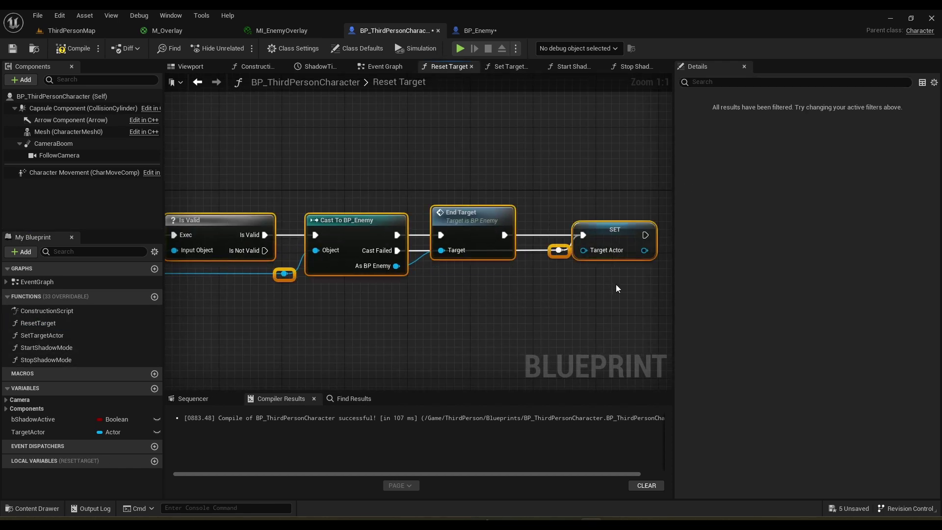
click(597, 292)
right_drag(508, 293, 528, 288)
right_drag(640, 278, 580, 281)
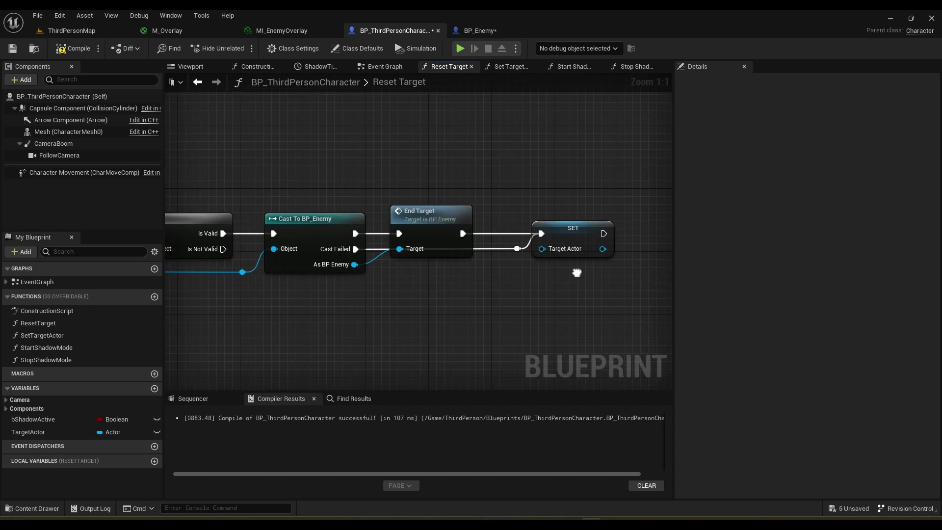
drag(596, 287, 436, 188)
right_drag(643, 314, 607, 302)
click(604, 307)
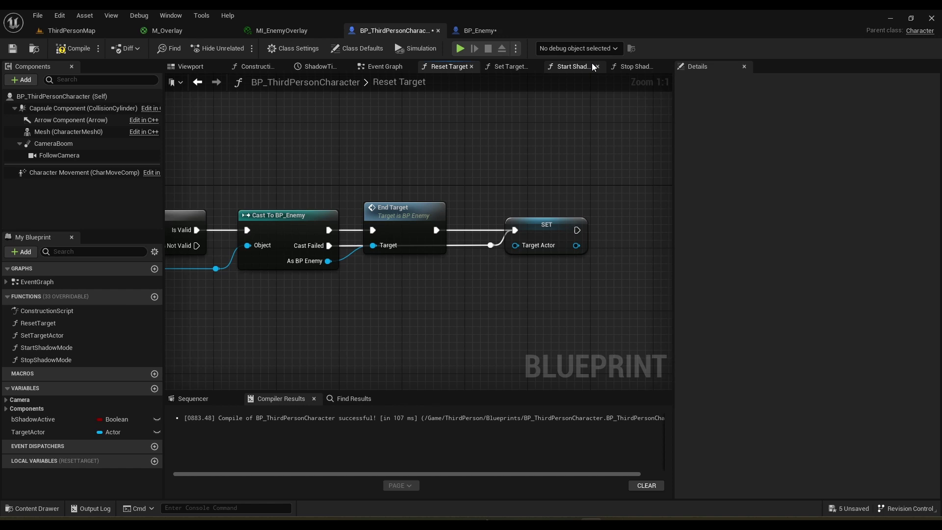
click(623, 68)
click(572, 66)
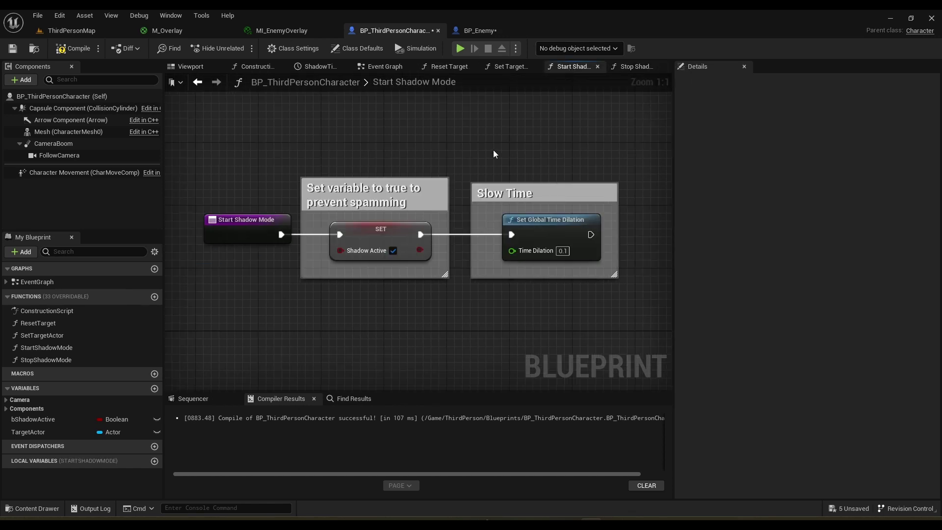
- Wire Reset Target between the Set Target Actor entry and Cast To BP_Enemy, and line up the nodes closer together
click(493, 69)
right_drag(380, 234, 414, 234)
drag(414, 233, 587, 245)
right_drag(535, 217, 315, 218)
drag(374, 185, 619, 255)
drag(530, 240, 496, 245)
right_drag(216, 175, 483, 154)
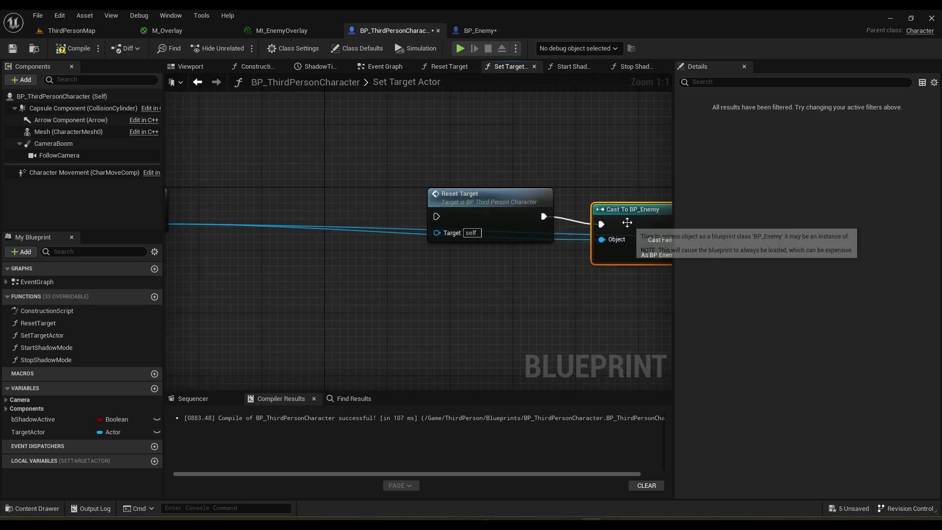
drag(627, 220, 627, 212)
right_drag(324, 196, 649, 213)
mouse_move(427, 217)
mouse_down()
mouse_move(787, 245)
mouse_move(356, 231)
mouse_move(426, 234)
mouse_up()
click(391, 159)
right_drag(391, 159, 414, 154)
- Play ThirdPersonMap in the editor and run among the enemies to test the target highlighting, and end the session
click(72, 30)
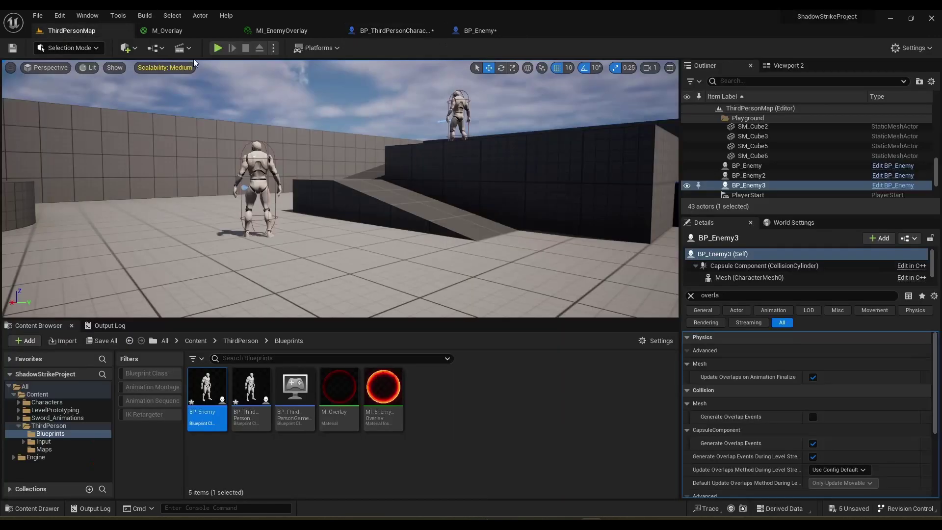
click(218, 47)
key(w)
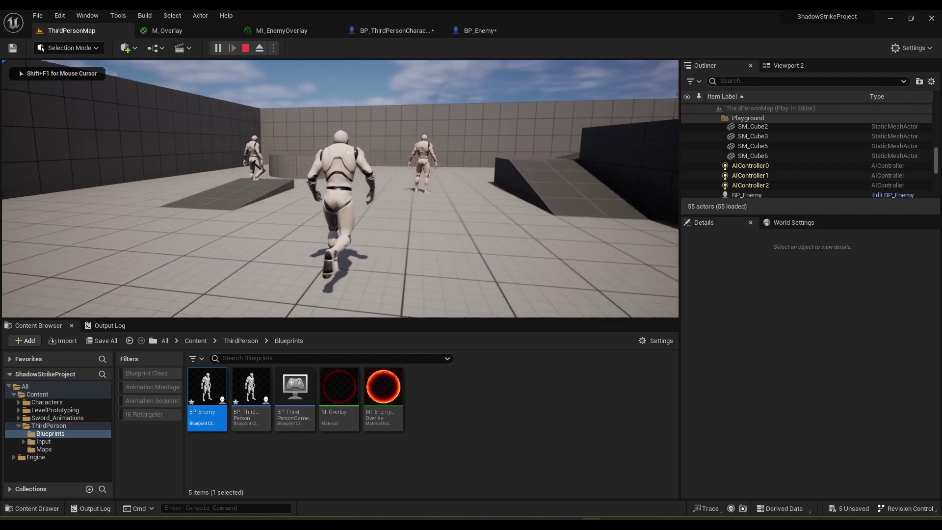
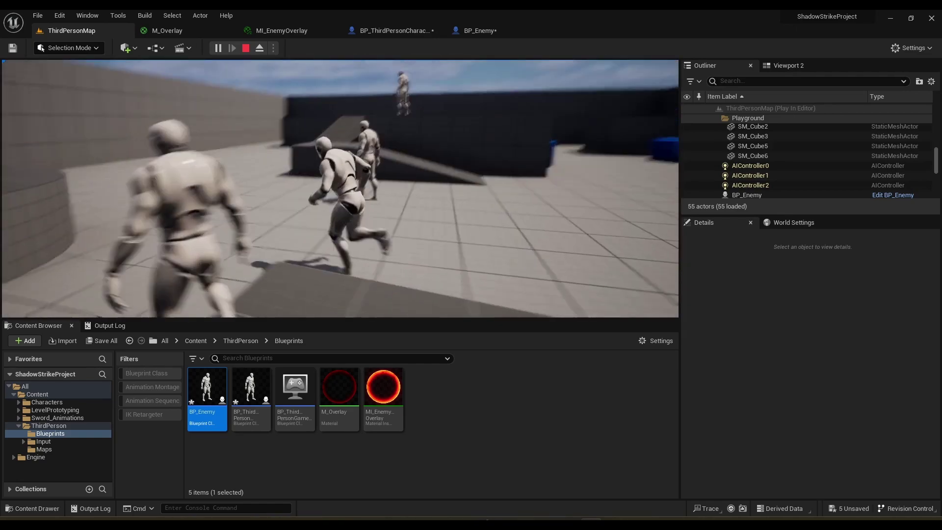
key(Escape)
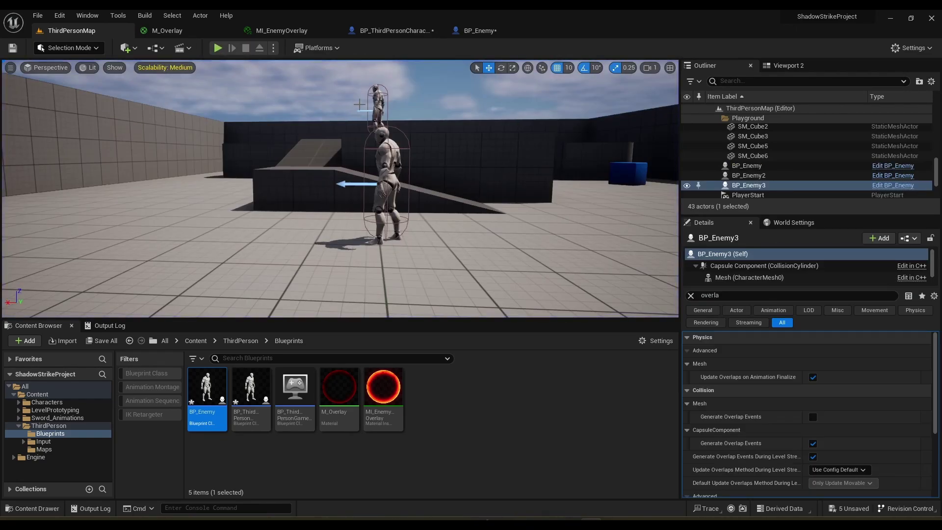
- Create a material instance from M_Overlay and name it MI_PlayerOverlay
click(339, 390)
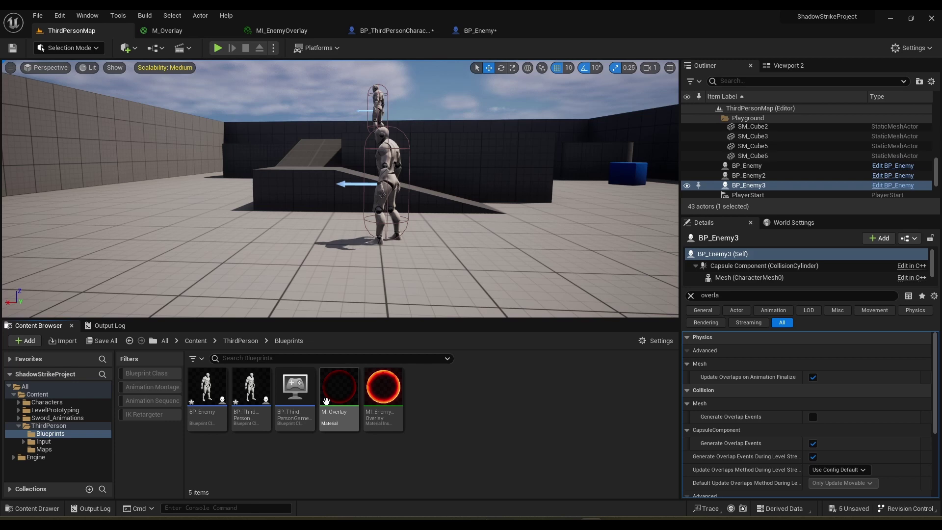
right_click(338, 390)
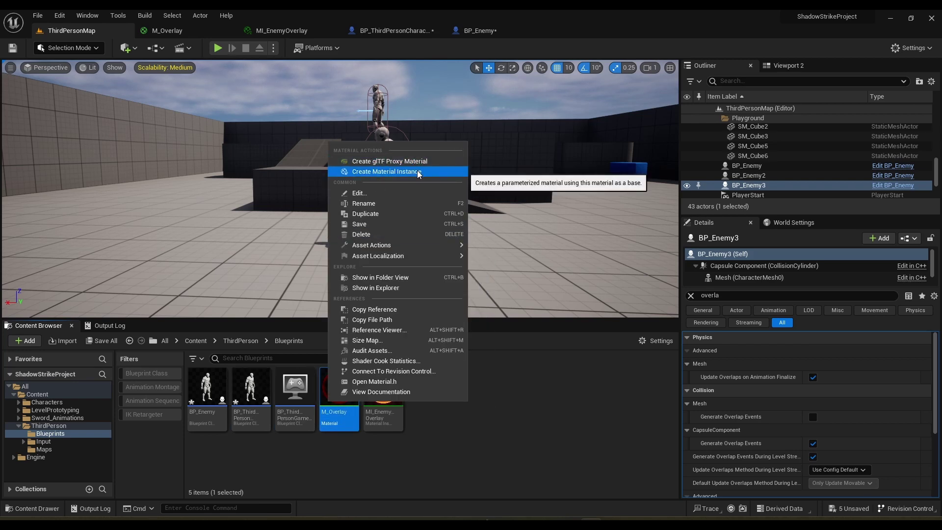
click(386, 171)
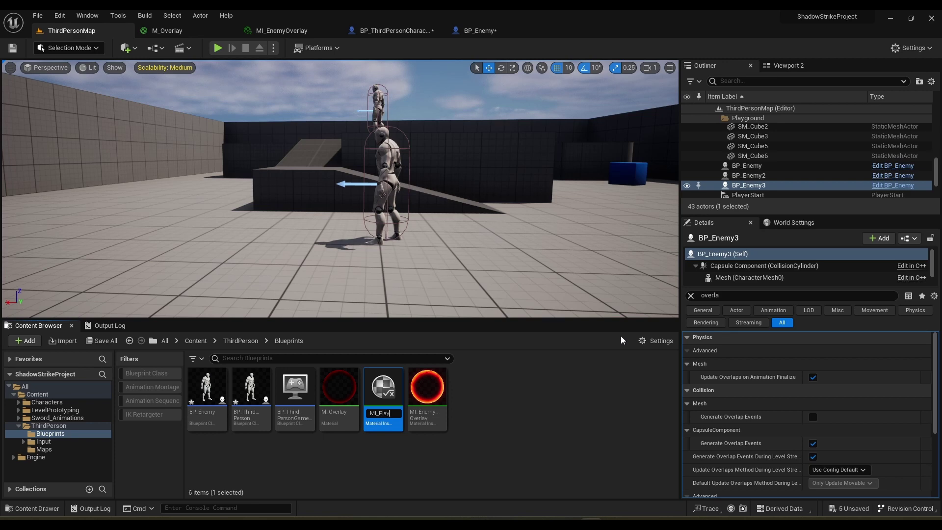
text(MI_PlayerOverlay)
key(Return)
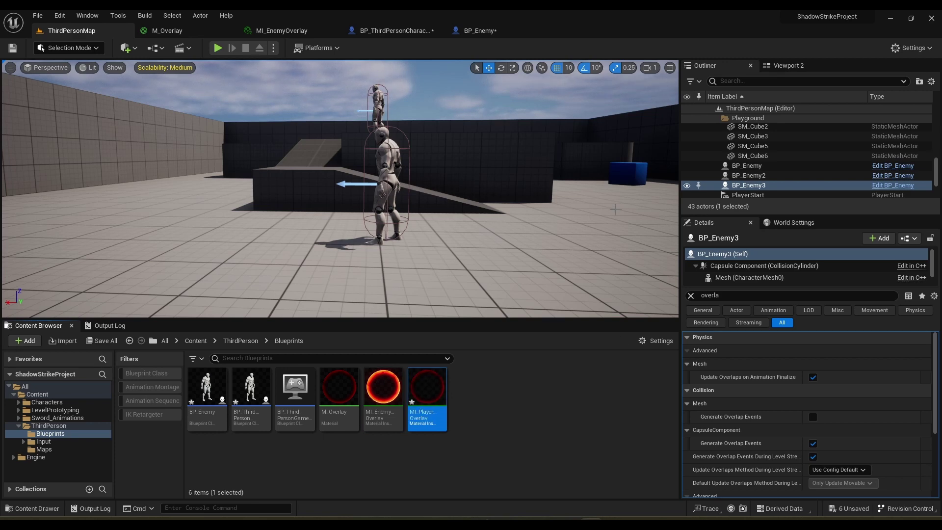
- Open MI_PlayerOverlay and override its Color with blue, using red 0, green 0 and blue 50
double_click(427, 392)
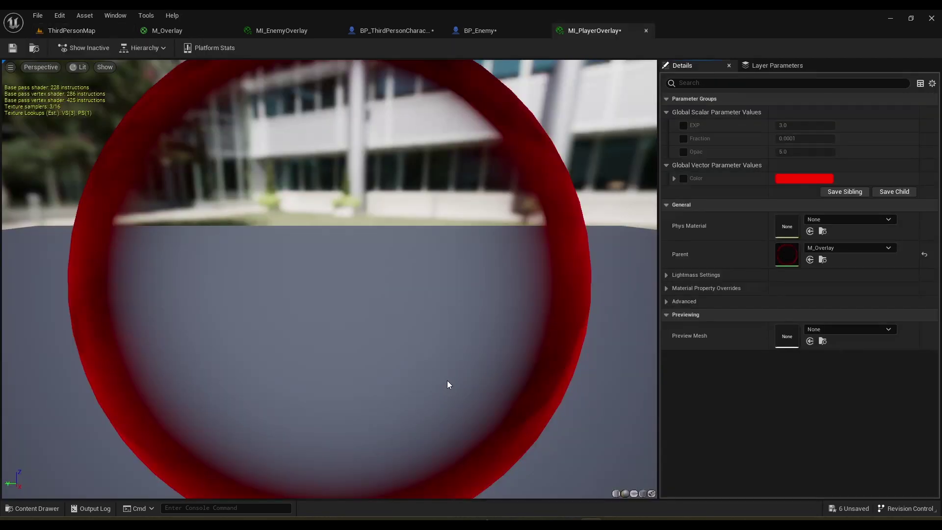
click(797, 179)
drag(665, 285, 611, 229)
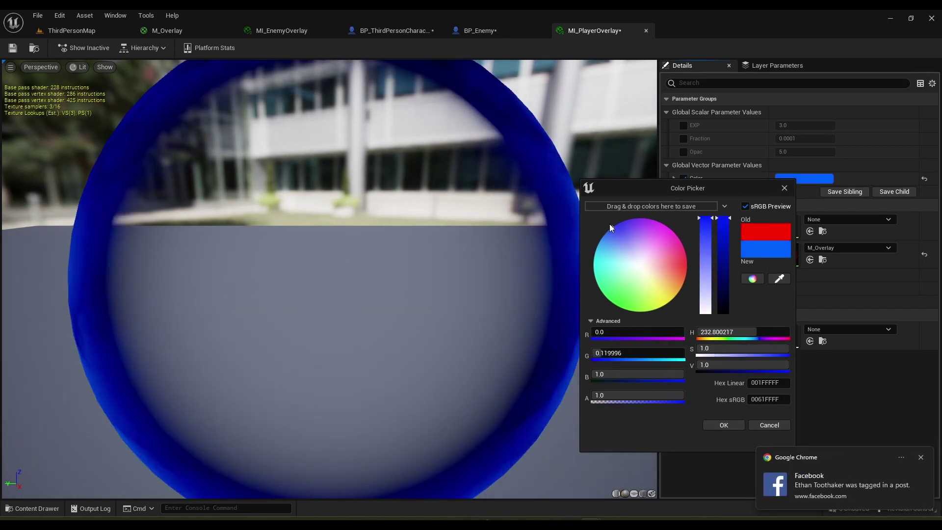
drag(620, 361, 592, 361)
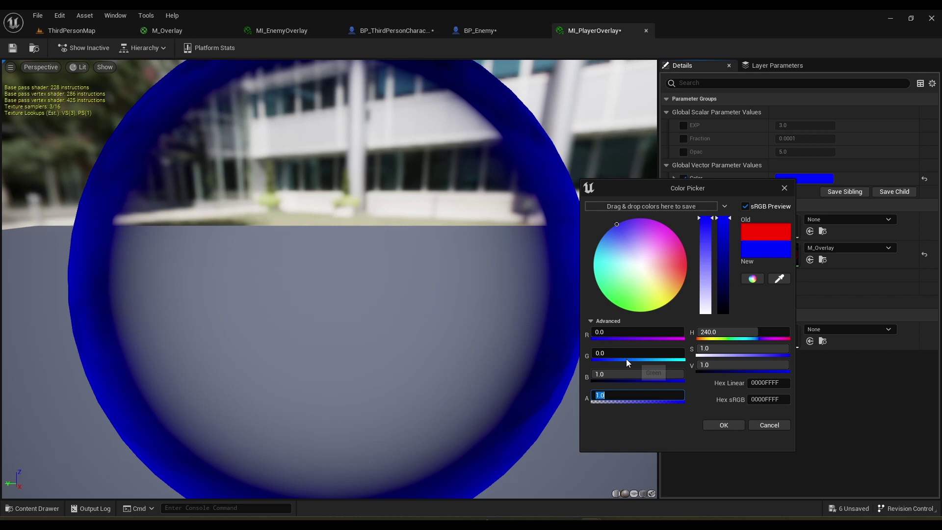
key(shift+Tab)
text(50)
key(Return)
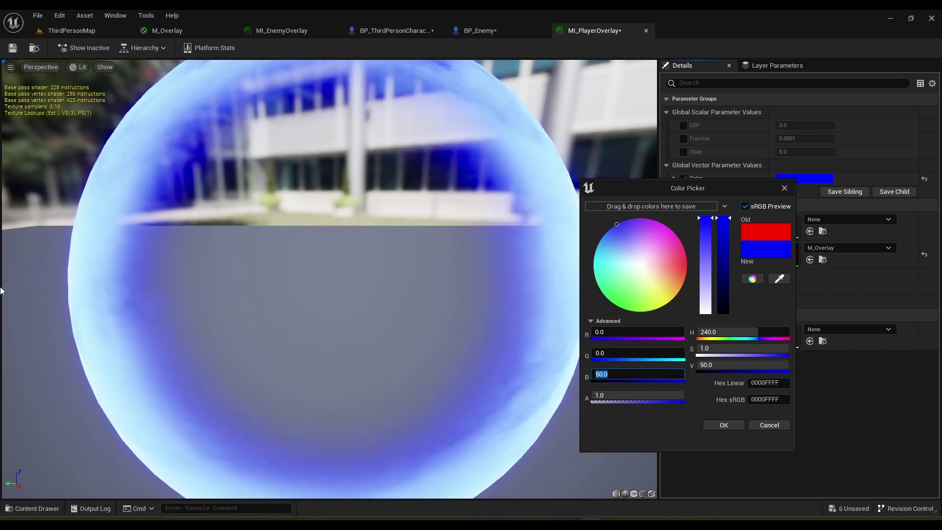
click(724, 424)
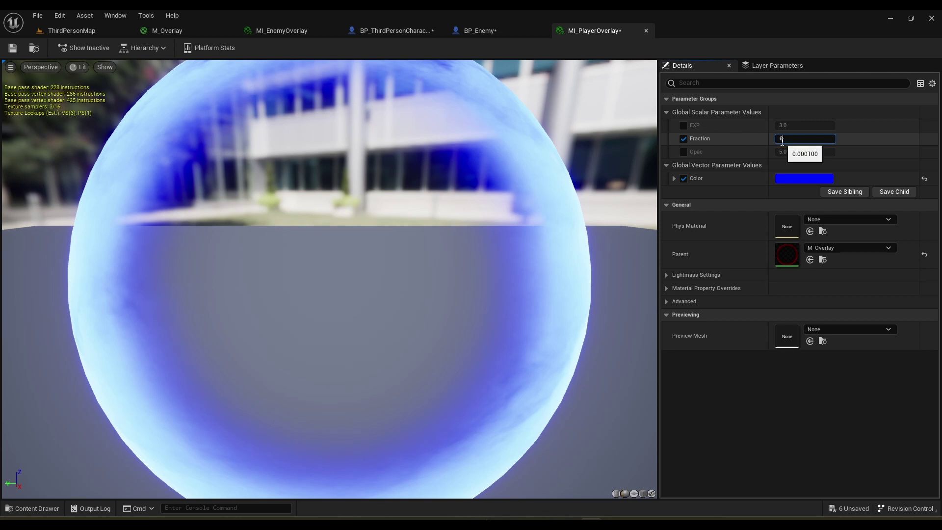
- Override the Fraction of MI_PlayerOverlay with 0.001 and save the material instance
right_click(727, 113)
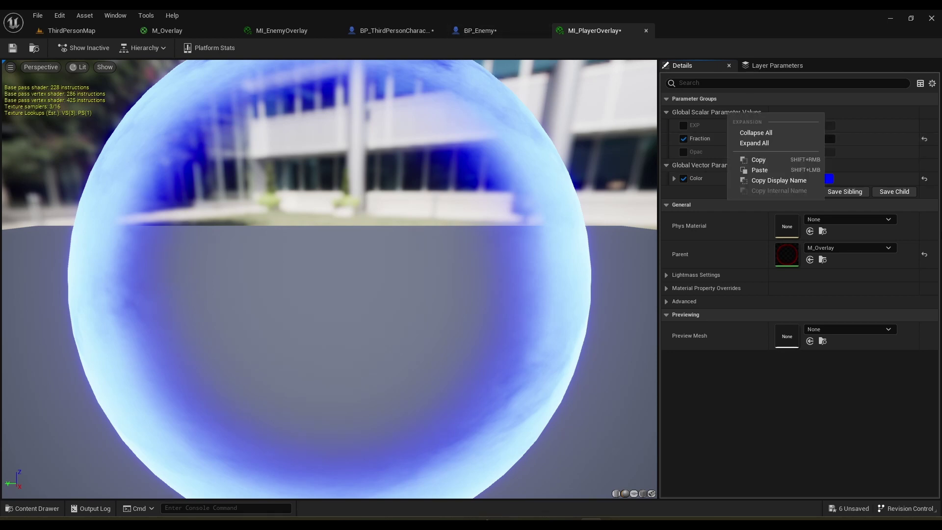
click(795, 438)
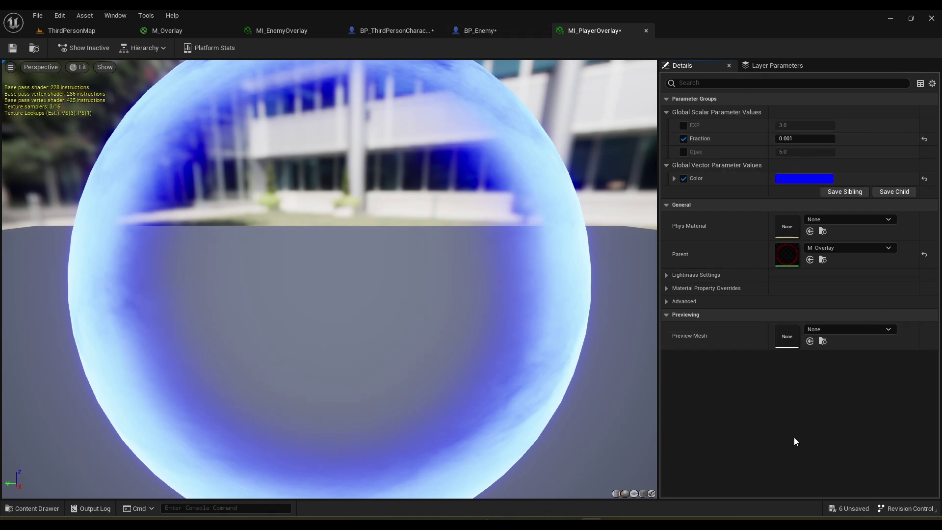
click(12, 48)
- Switch to BP_ThirdPersonCharacter and open the StartShadowMode function graph
click(71, 31)
click(395, 30)
right_drag(335, 137, 228, 169)
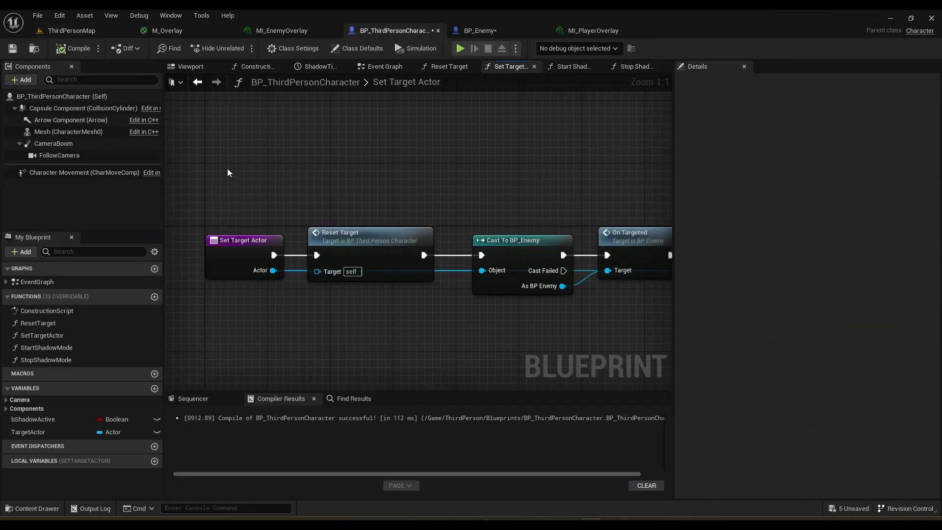
scroll(235, 199, down, 3)
right_drag(239, 202, 430, 223)
scroll(335, 268, up, 3)
right_drag(361, 287, 286, 281)
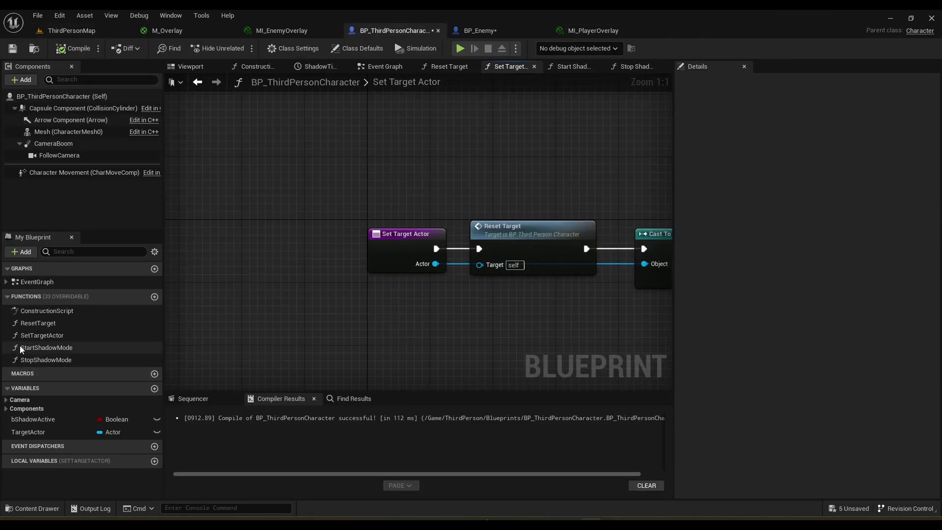
double_click(88, 349)
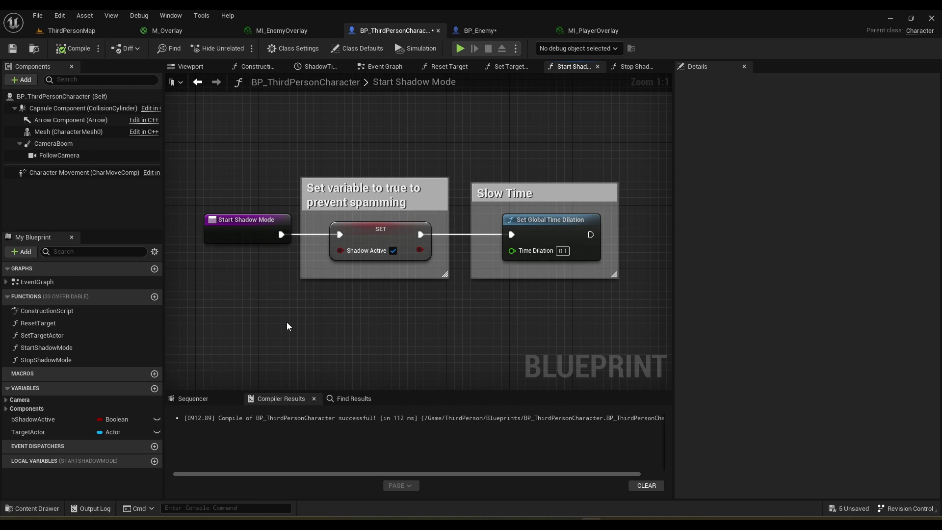
- Add a Set Overlay Material node targeting the character's Mesh and wire it after Set Global Time Dilation
drag(68, 132, 476, 246)
text(set)
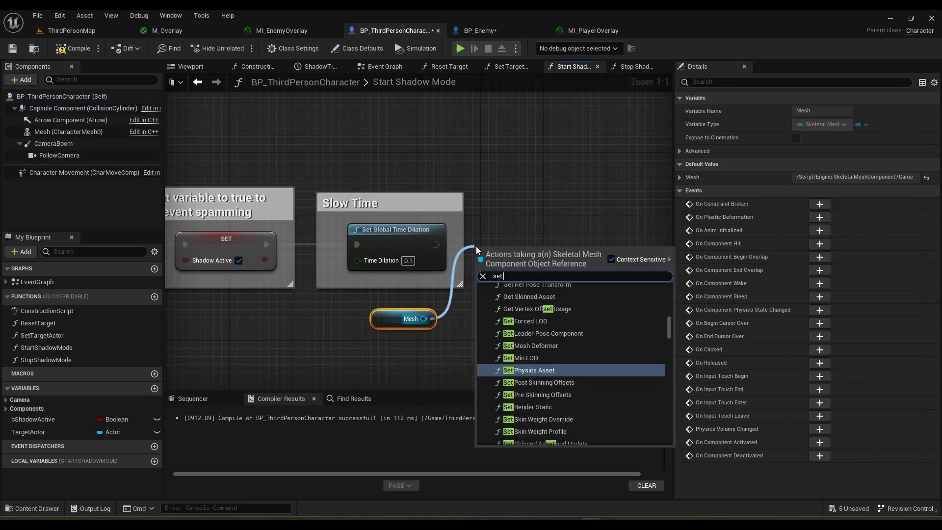
text( overlay mat)
key(Return)
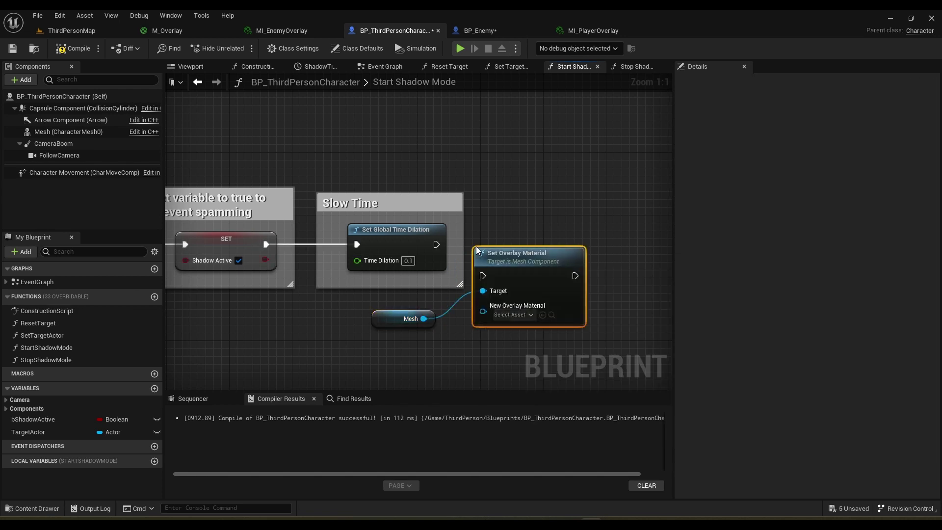
drag(555, 255, 563, 216)
drag(437, 244, 529, 241)
- Choose MI_PlayerOverlay as the New Overlay Material of the Set Overlay Material node in Start Shadow Mode
click(522, 283)
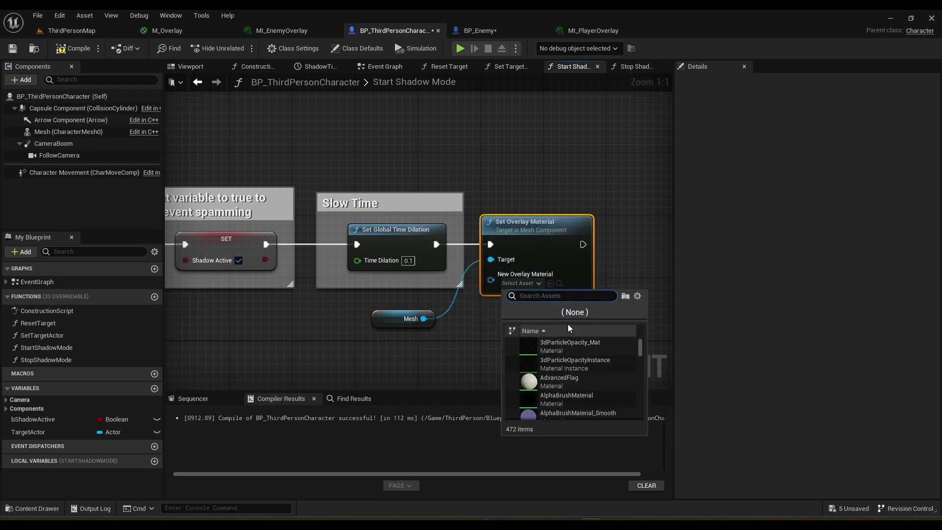
text(MI_play)
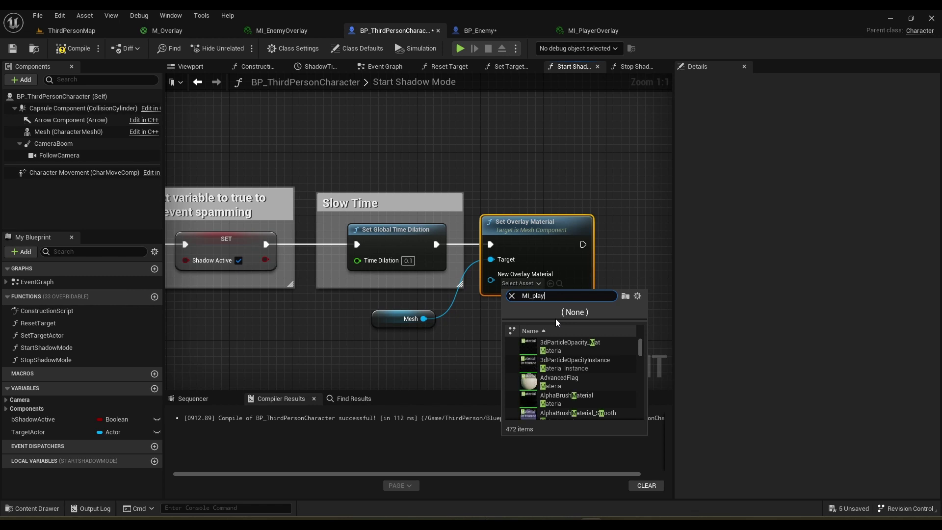
text(er)
click(550, 346)
right_drag(535, 328, 463, 325)
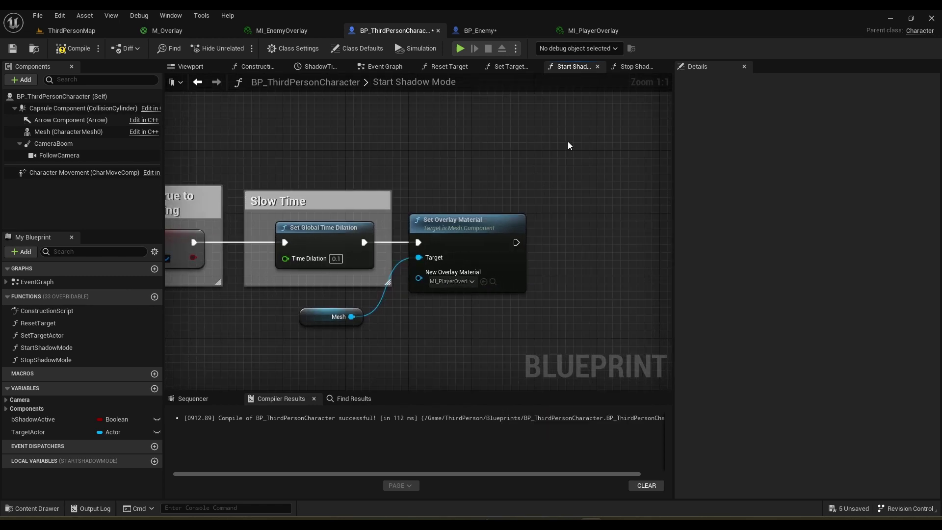
- In Stop Shadow Mode, add a Set Overlay Material node targeting the Mesh, with no material, and wire it after Reset Target
click(623, 66)
right_drag(231, 173, 362, 161)
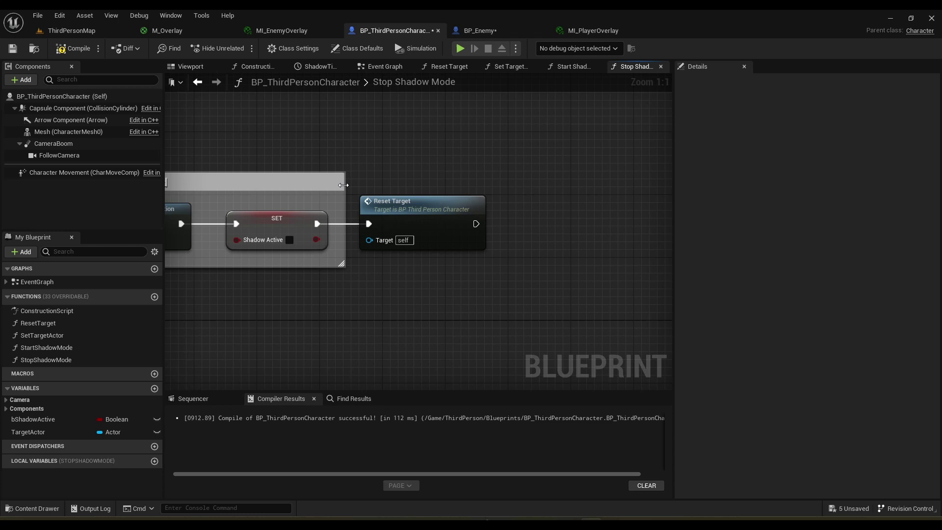
drag(74, 134, 507, 231)
text(set ma)
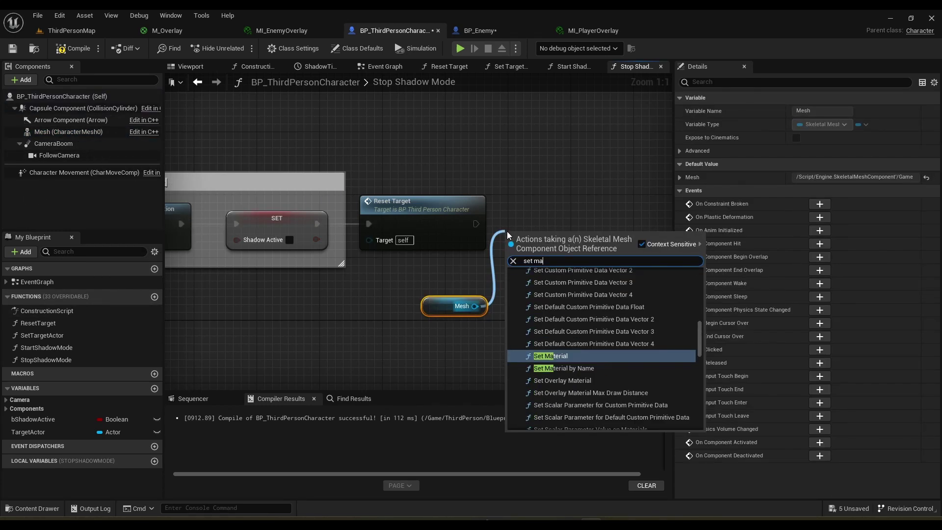
text(terial over)
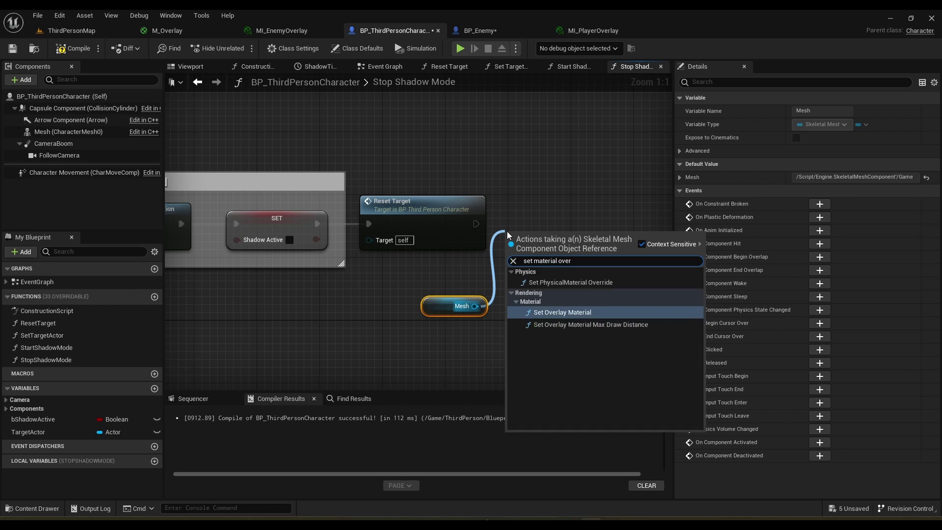
key(Return)
drag(563, 230, 586, 223)
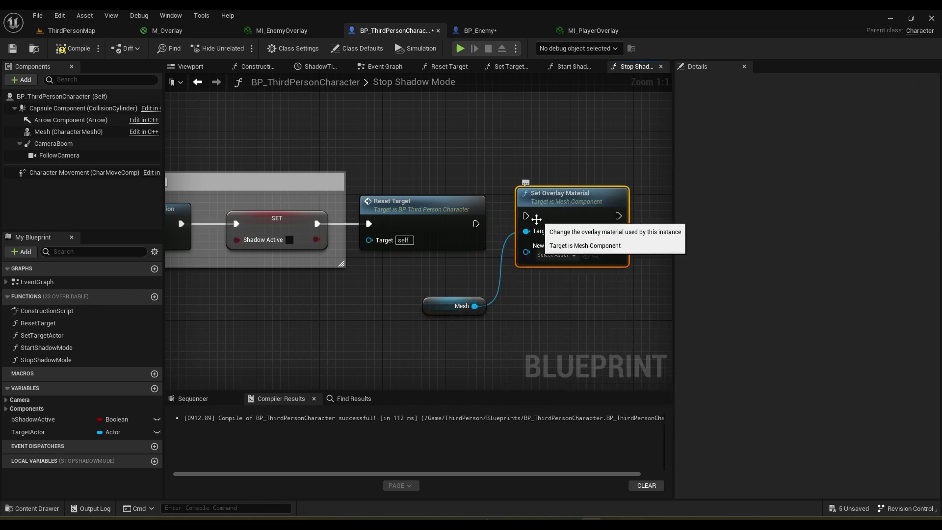
drag(476, 224, 561, 208)
- Wrap the Set Overlay Material node in Stop Shadow Mode in a comment reading "Clear material overlay"
text(c)
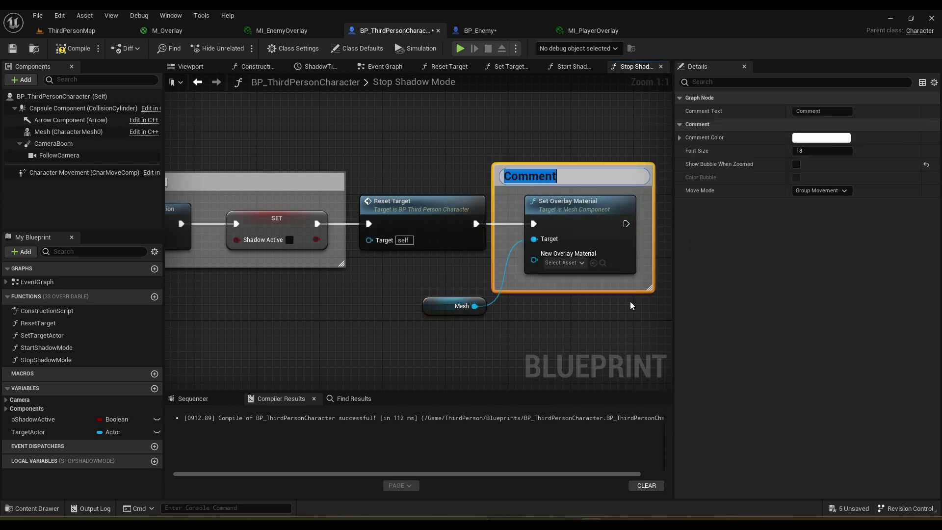
text(Cle)
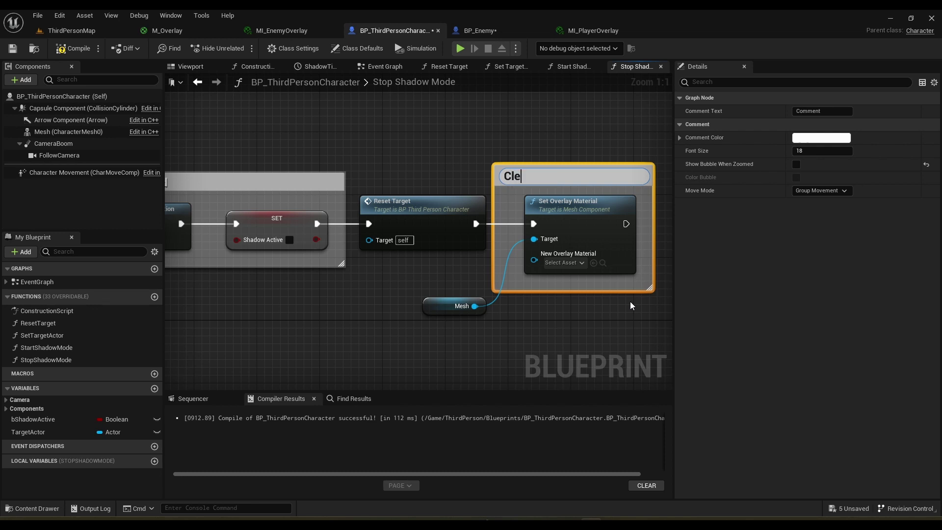
text(ar material o)
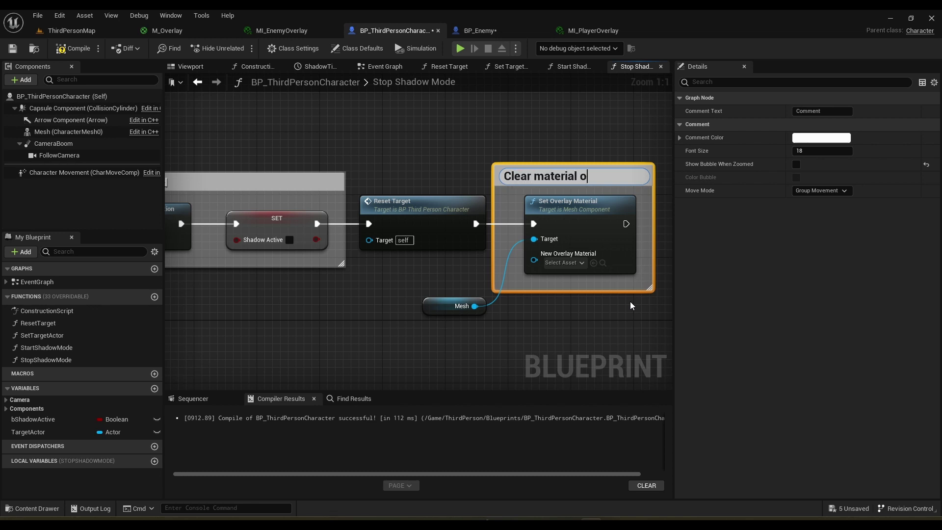
text(verlay)
key(Return)
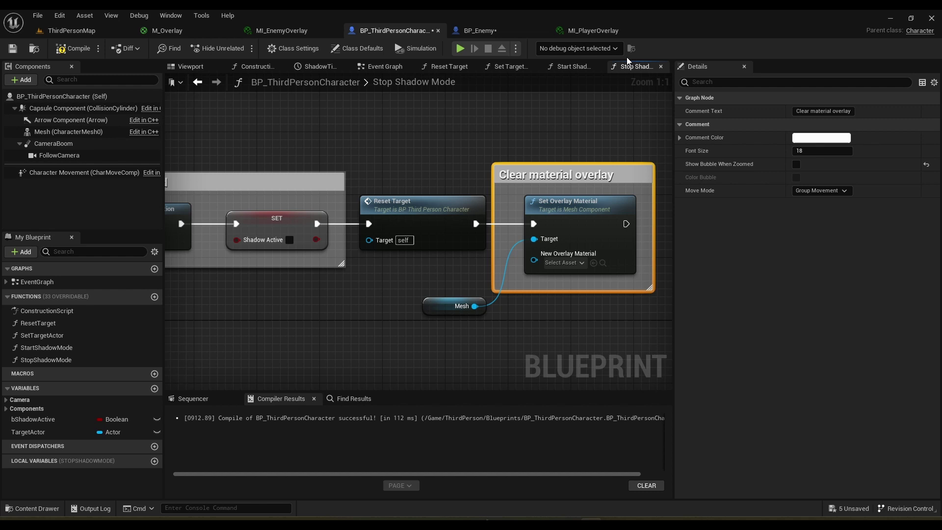
- Wrap the Set Overlay Material node in Start Shadow Mode in a comment reading "Set material overlay"
click(572, 66)
click(399, 224)
drag(399, 224, 368, 224)
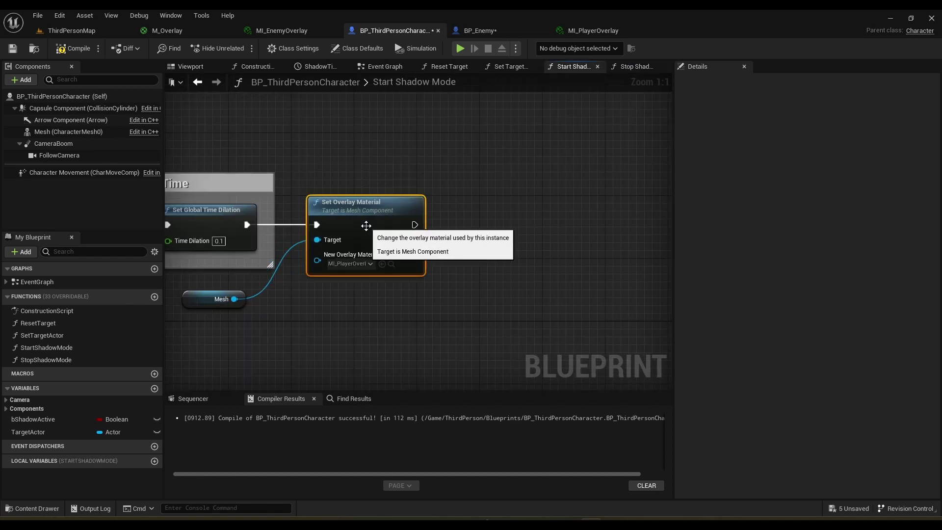
text(cS)
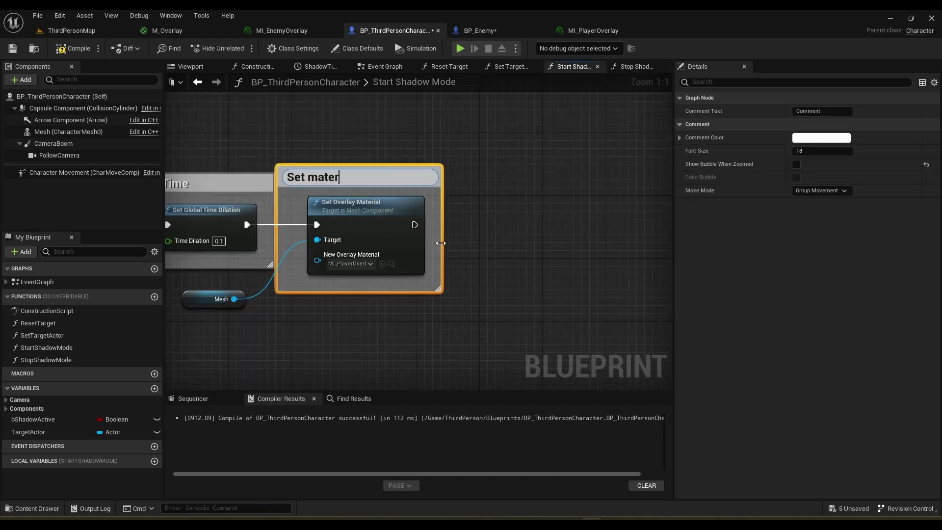
text(et material overlay)
key(Return)
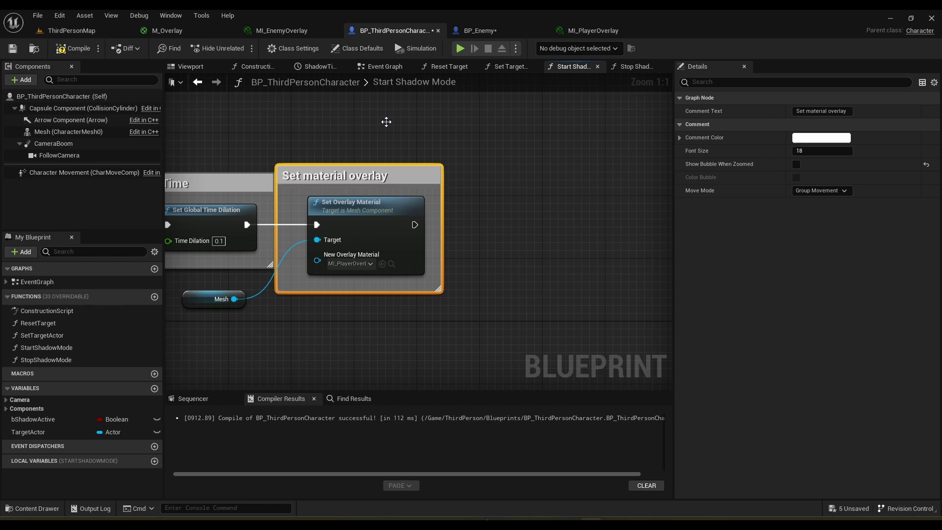
- Play ThirdPersonMap to test the player's overlay in shadow mode, end the session and save all unsaved assets
click(66, 30)
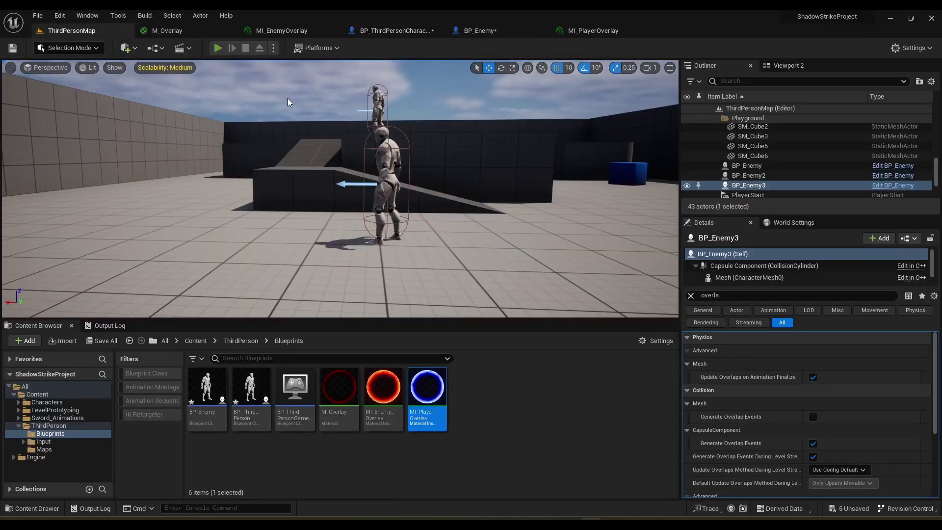
key(alt+p)
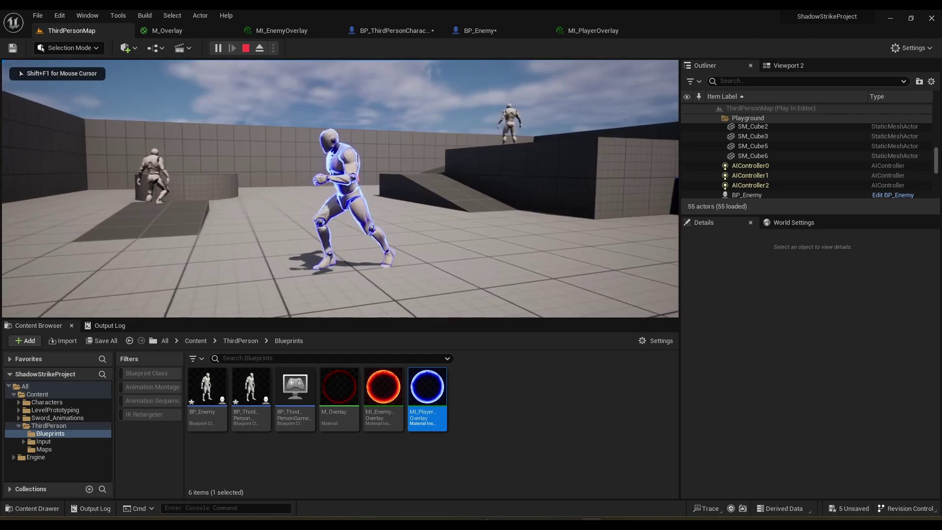
key(s)
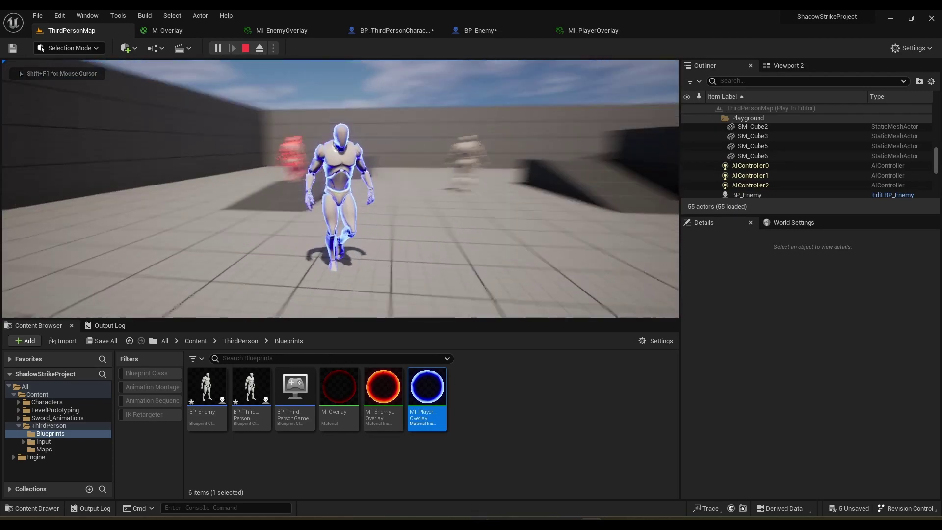
key(w)
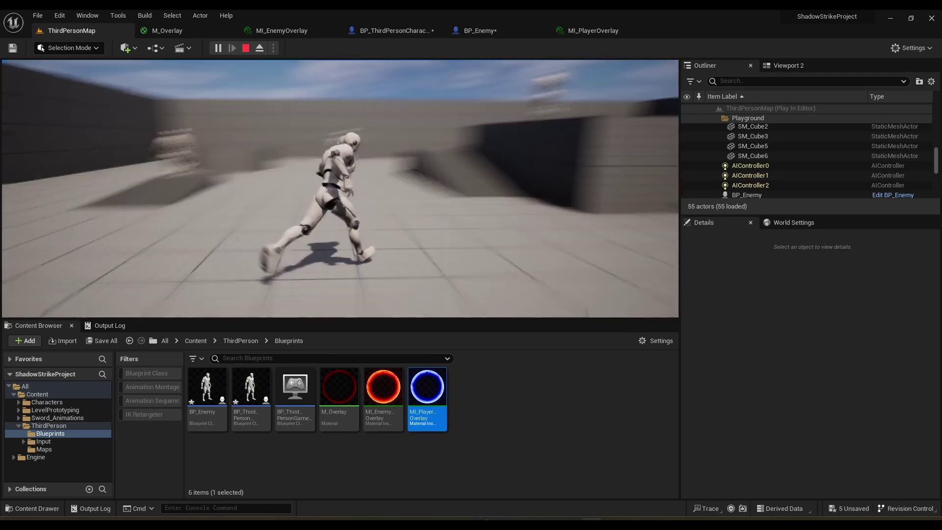
key(Escape)
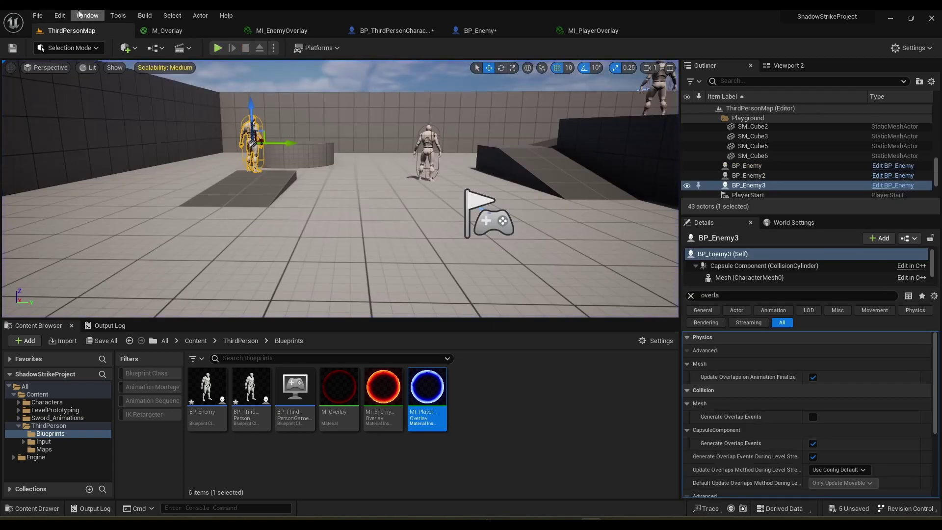
click(38, 15)
click(74, 104)
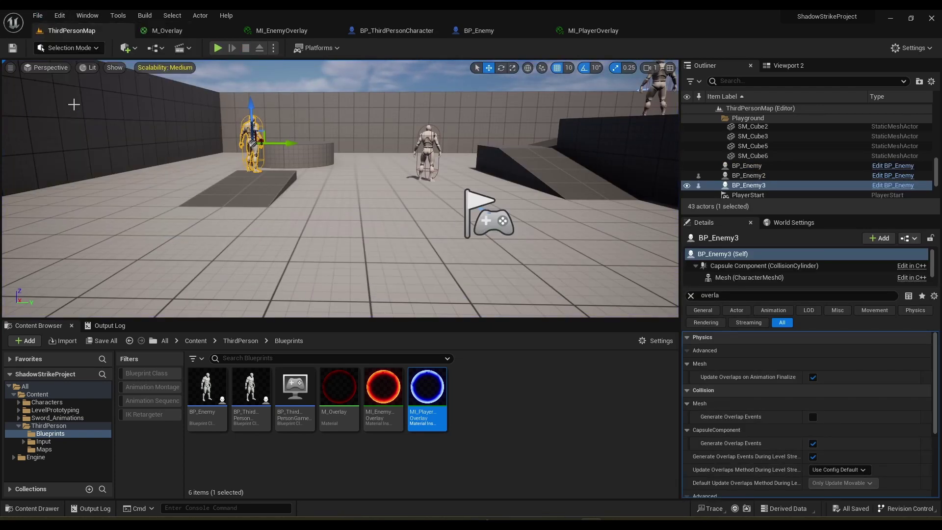
- Create an Input Action named IA_Execute in the ThirdPerson/Input/Actions folder
click(240, 341)
double_click(250, 387)
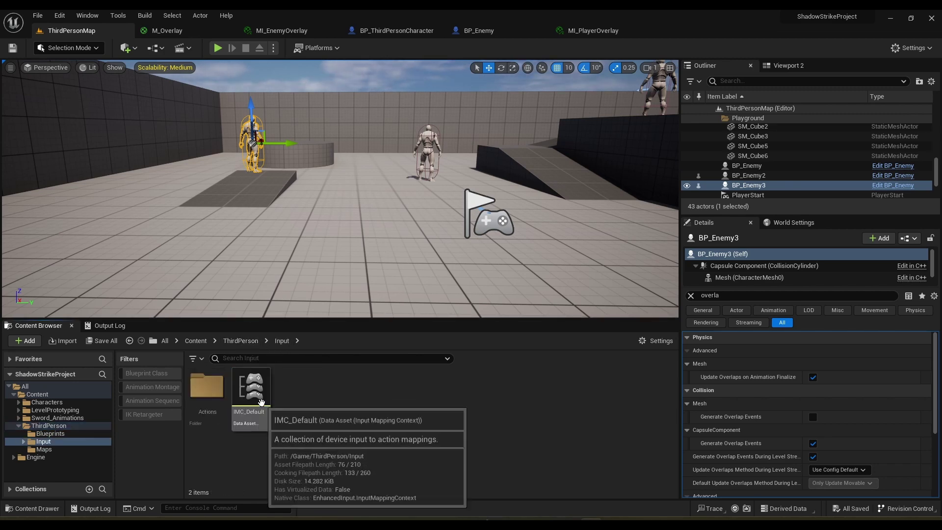
double_click(206, 388)
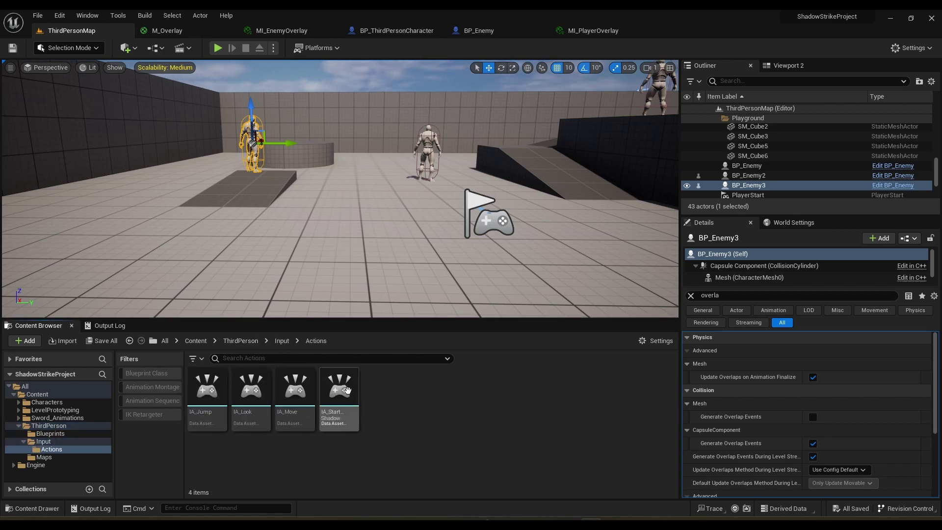
right_click(378, 403)
mouse_move(441, 302)
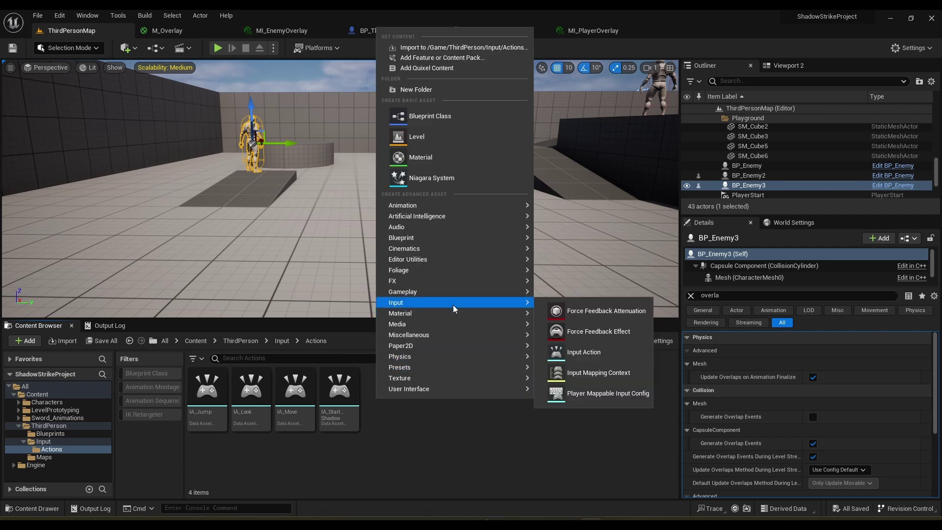
click(599, 352)
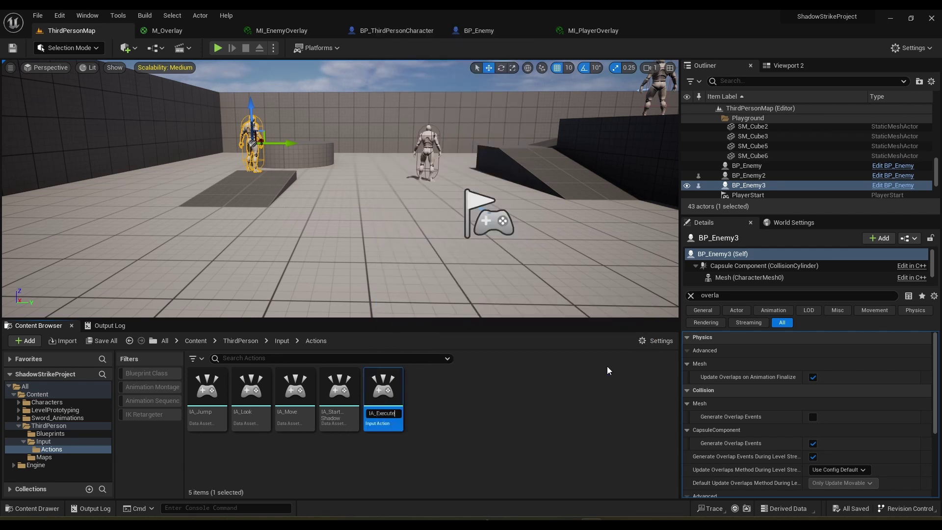
key(Return)
- Open IA_Execute, add a Pressed trigger, save the asset and return to ThirdPersonMap
double_click(207, 390)
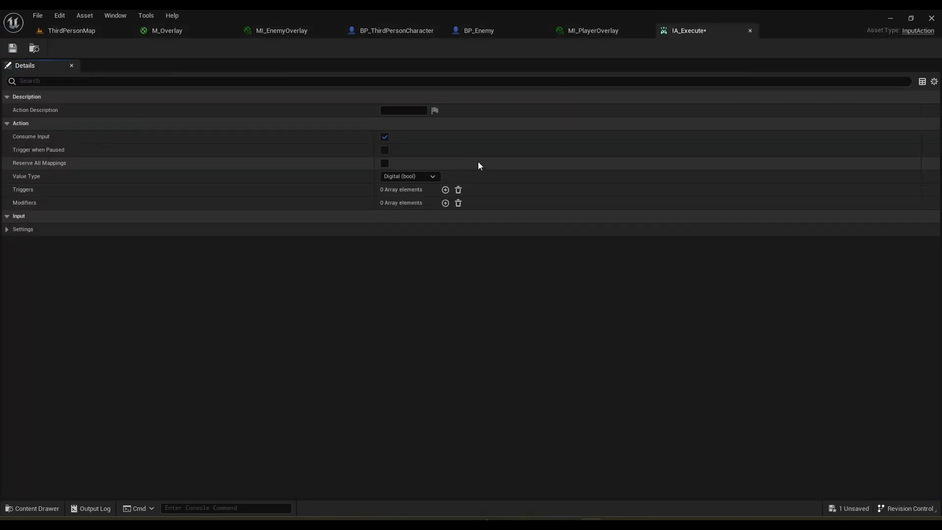
click(446, 189)
click(455, 203)
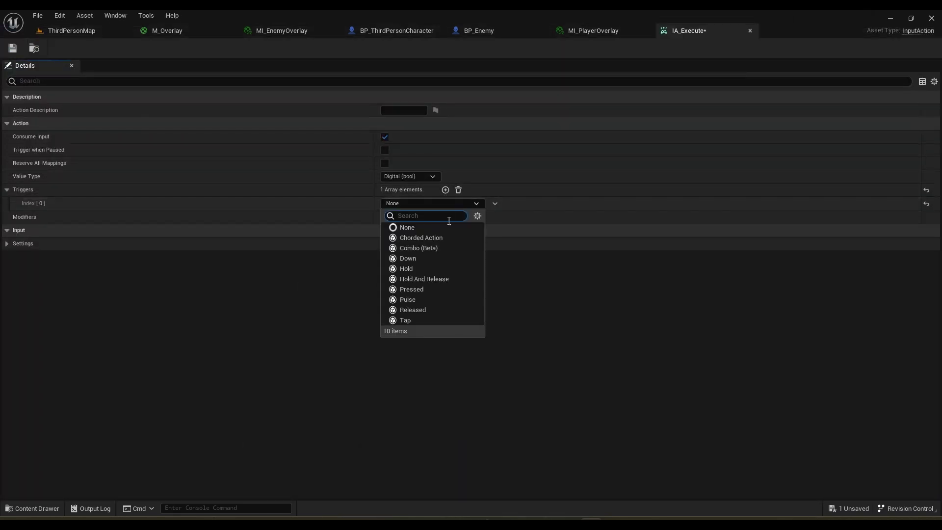
click(414, 289)
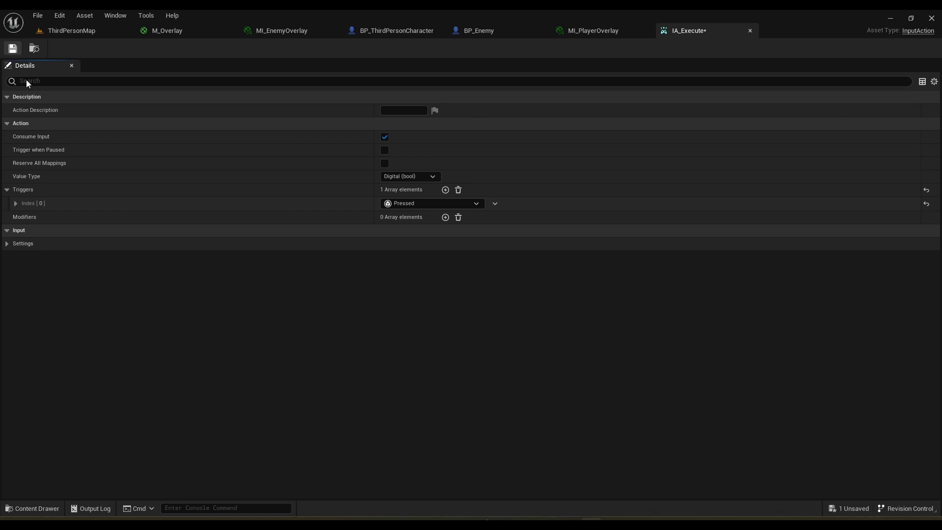
click(70, 31)
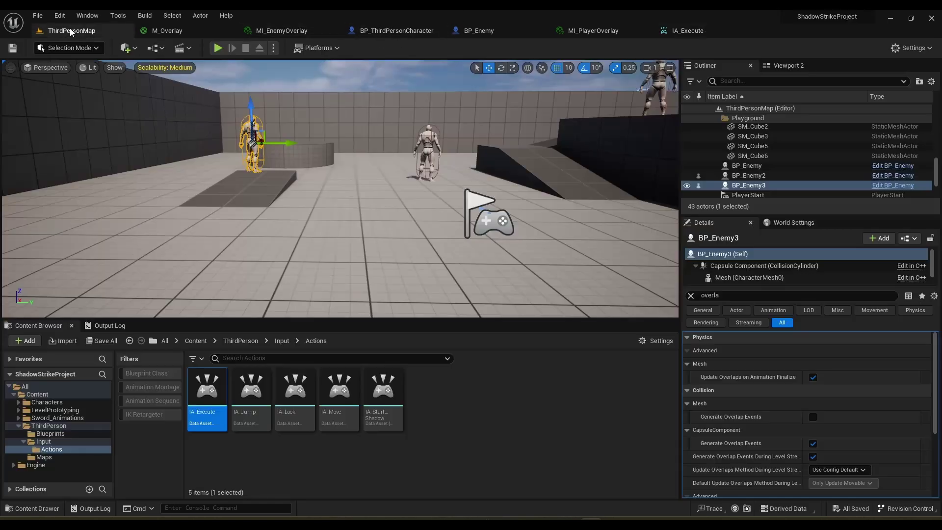
- Open the IMC_Default input mapping context from the ThirdPerson/Input folder
click(282, 341)
double_click(251, 399)
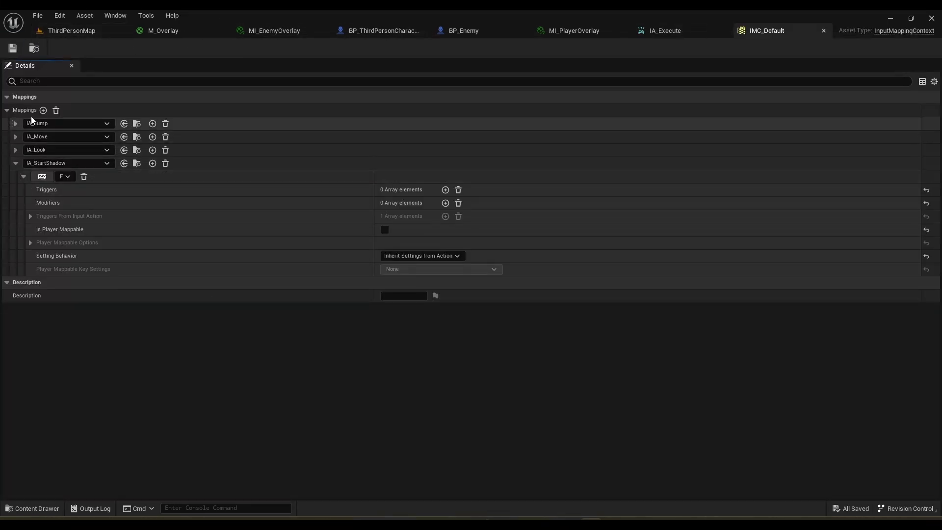
click(44, 110)
click(68, 282)
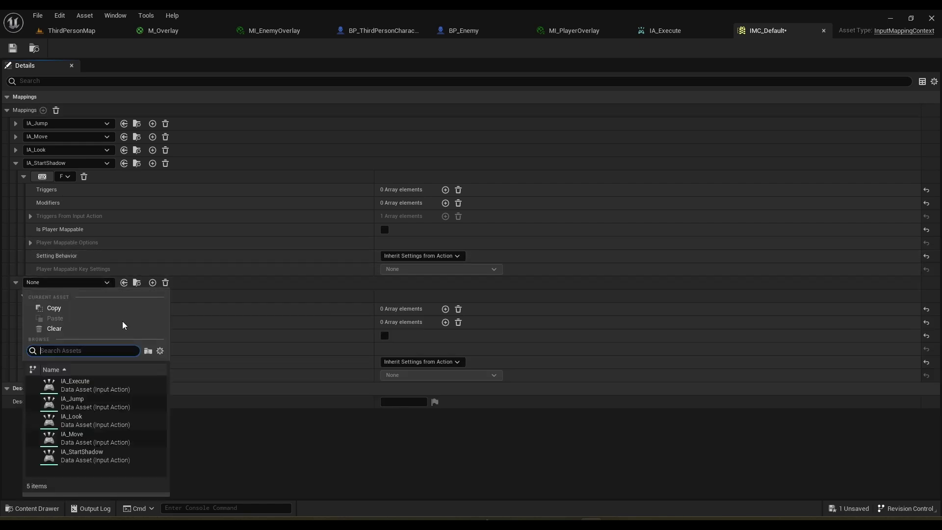
click(104, 456)
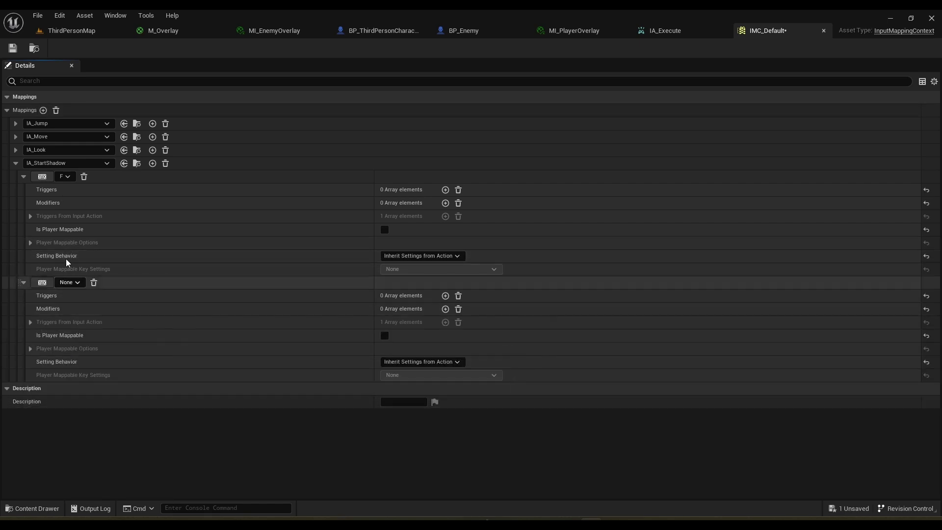
click(69, 282)
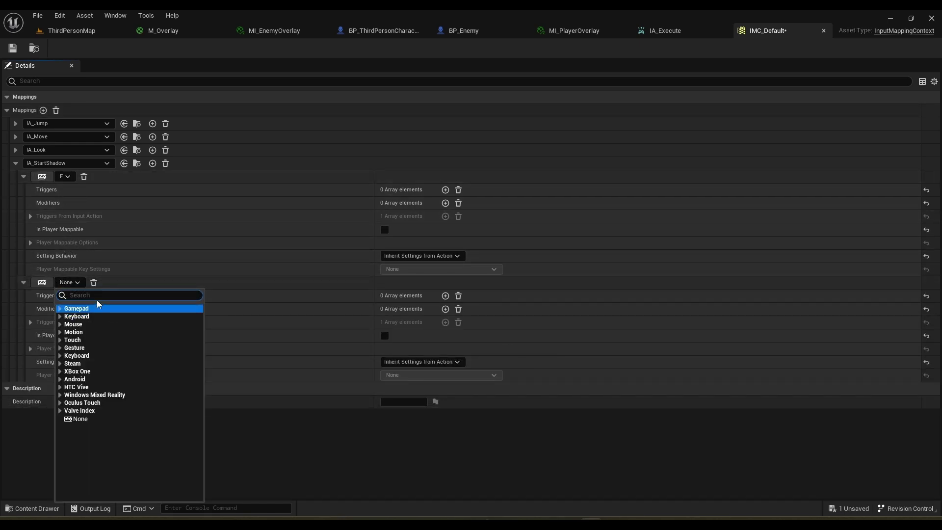
click(42, 283)
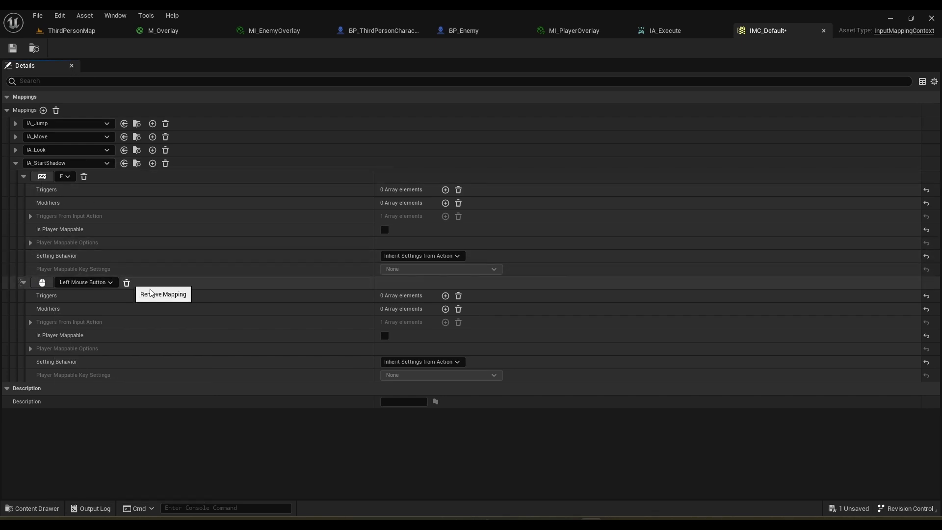
click(127, 282)
- Add an IA_Execute mapping bound to Left Mouse Button in IMC_Default and save all assets
click(43, 110)
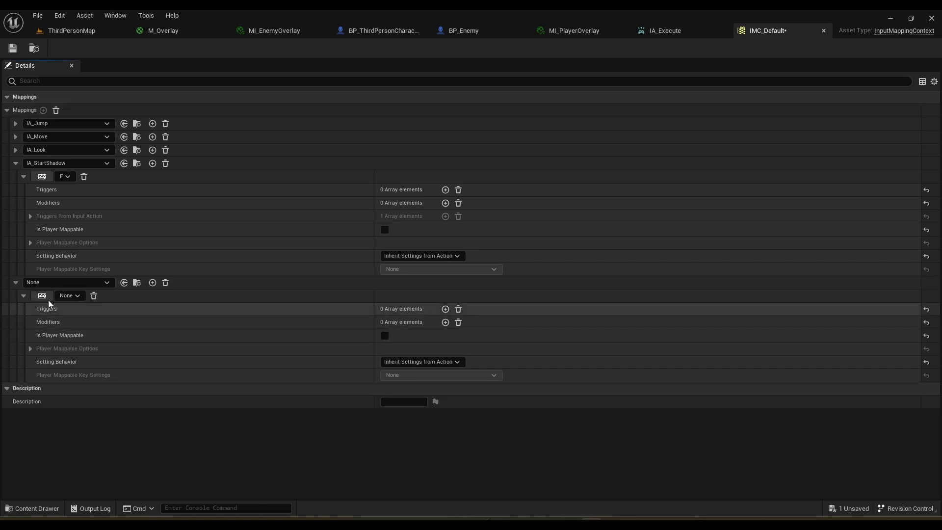
click(54, 283)
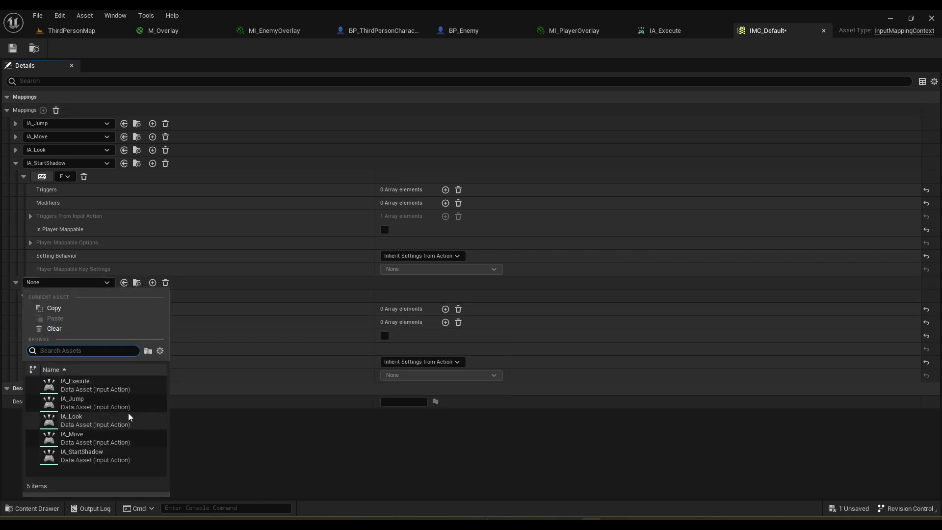
click(101, 383)
click(42, 295)
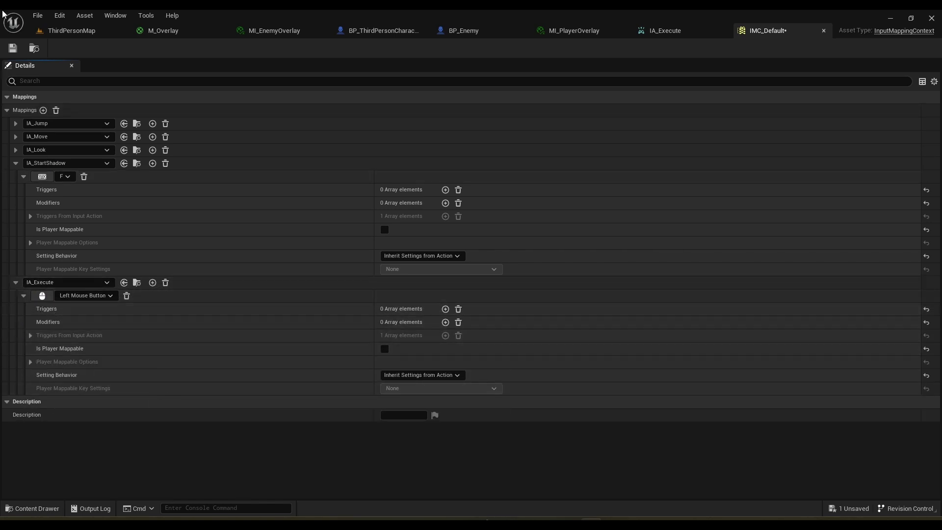
click(37, 15)
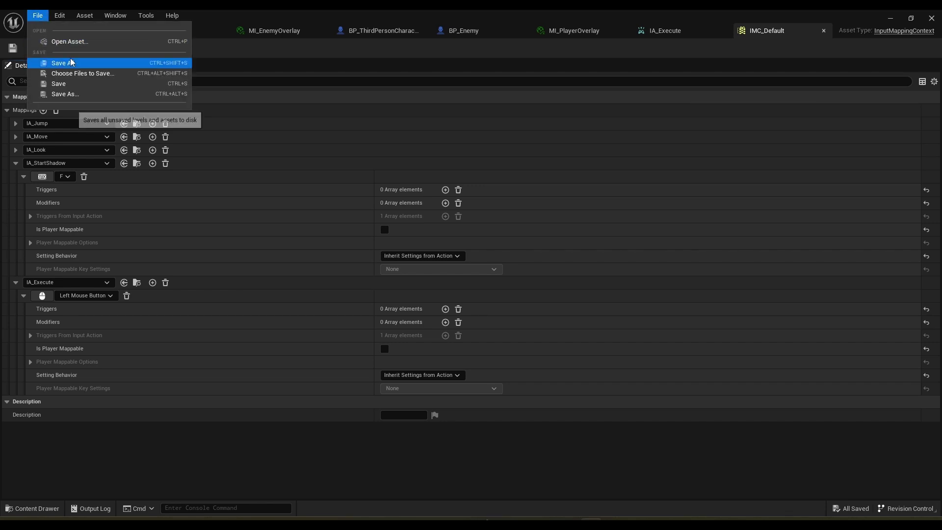
click(54, 63)
- Add an EnhancedInputAction IA_Execute event in empty space below the trace nodes in BP_ThirdPersonCharacter's Event Graph
click(388, 30)
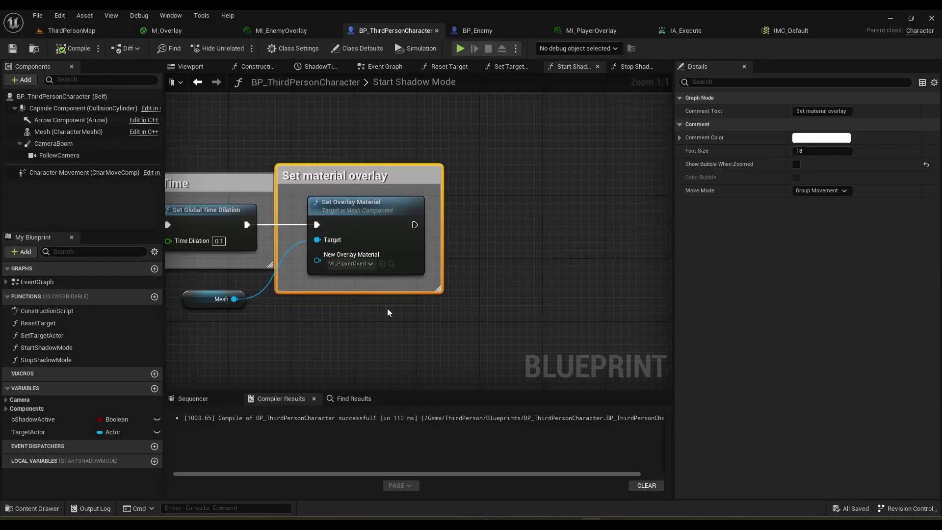
click(371, 68)
scroll(388, 252, down, 5)
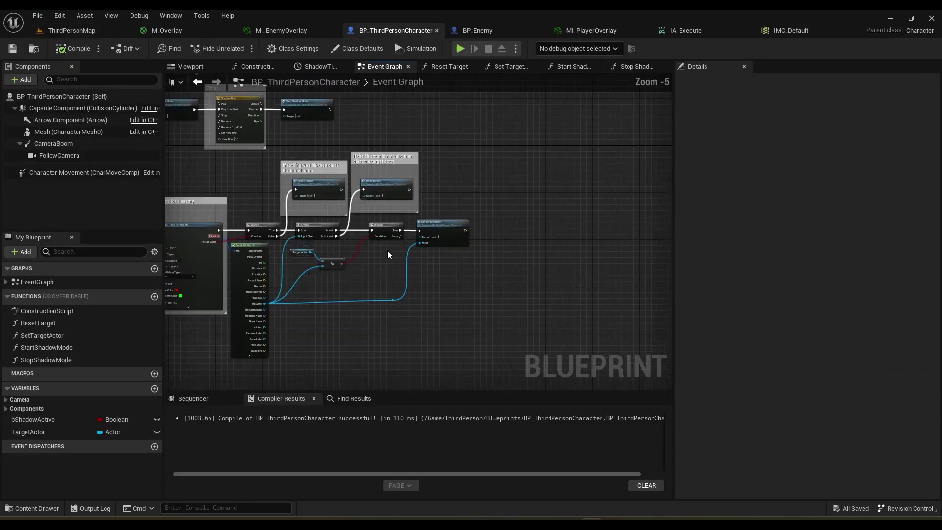
right_drag(390, 304, 446, 297)
scroll(447, 297, up, 5)
right_drag(236, 291, 429, 290)
scroll(559, 318, down, 6)
scroll(383, 318, up, 6)
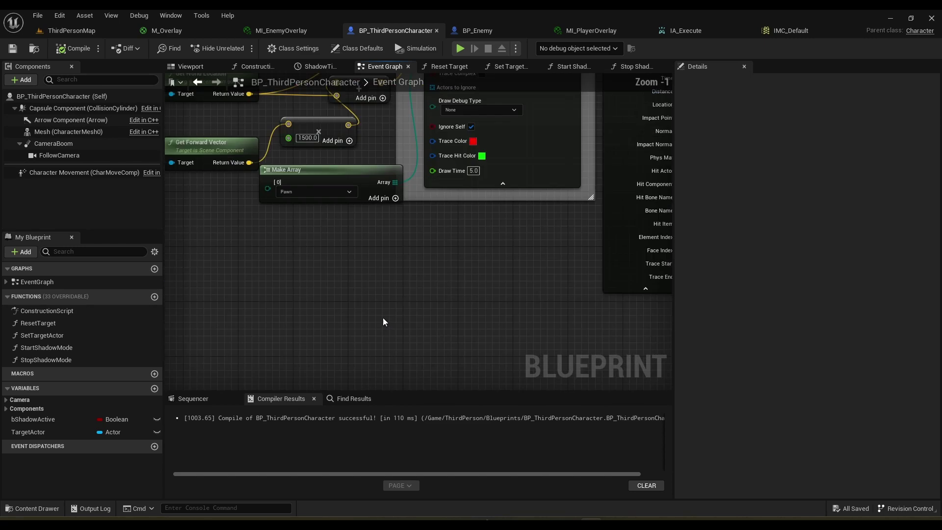
right_drag(182, 333, 357, 267)
right_click(362, 269)
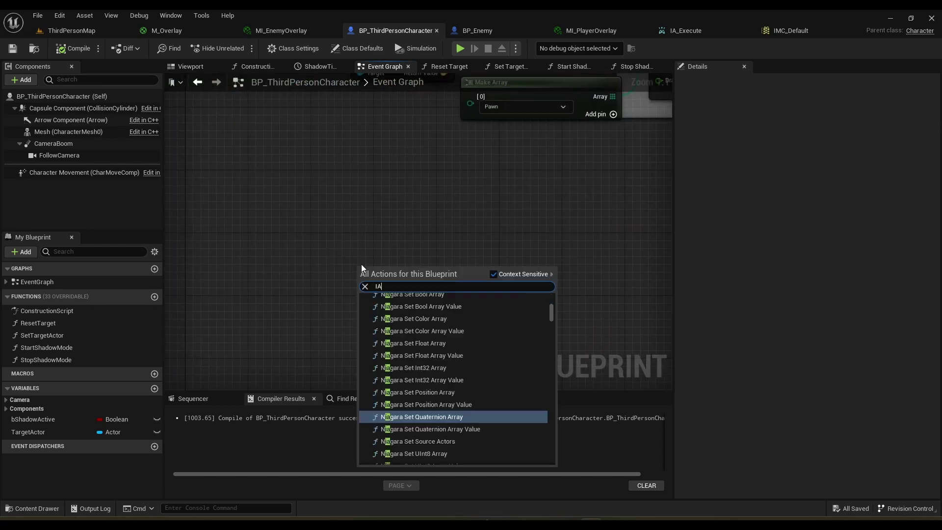
text(ia_ex)
key(Return)
click(511, 259)
- Connect a new Branch node to the Triggered output of the IA_Execute event
right_drag(518, 262, 267, 245)
drag(356, 239, 380, 240)
text(branch)
key(Return)
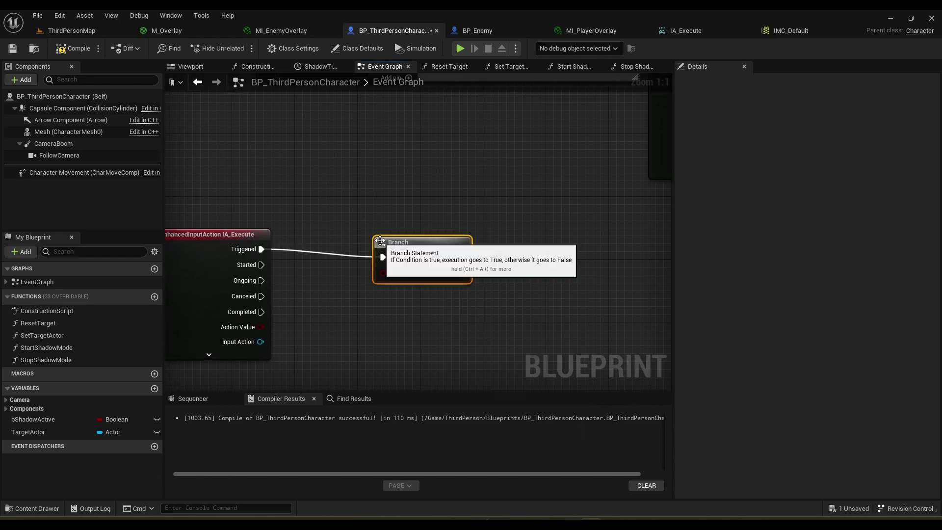
- Get the bShadowActive variable near the Branch and feed it into a new AND Boolean node
right_drag(392, 339, 499, 304)
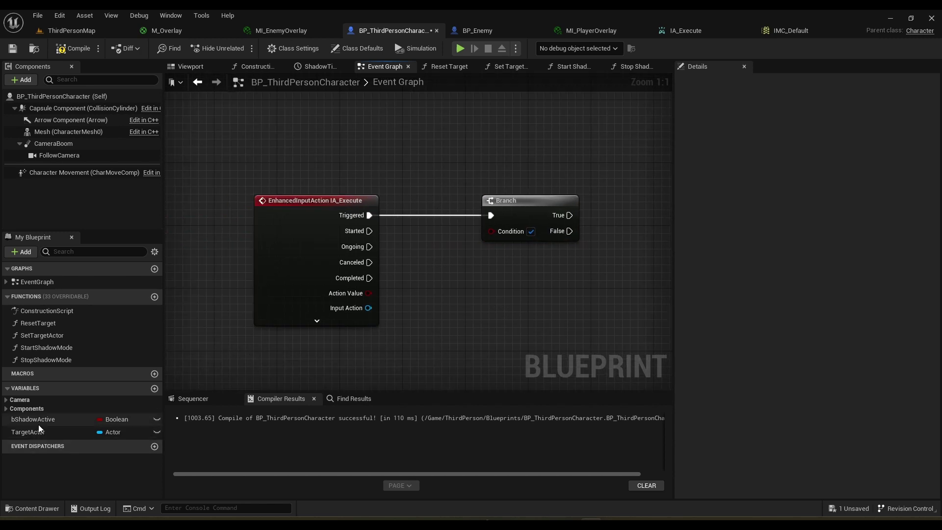
ctrl+drag(37, 421, 483, 282)
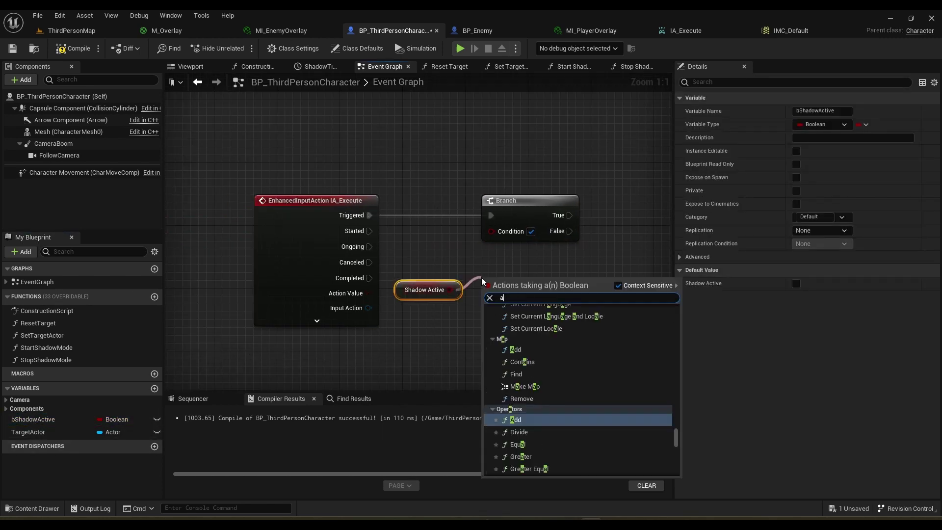
text(and b)
key(Return)
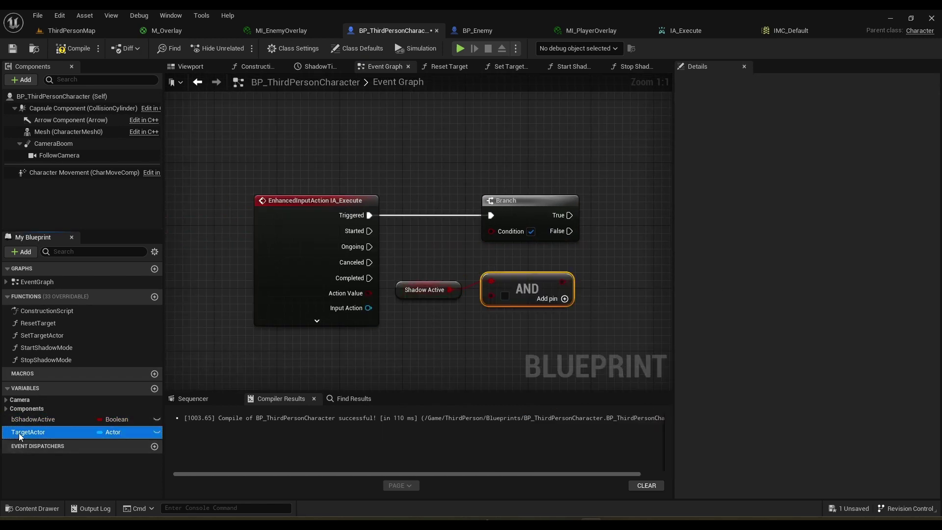
- Wire an Is Valid check of TargetActor into the AND node's second input and connect the AND output to the Branch's Condition
ctrl+drag(28, 432, 419, 317)
text(isvalid)
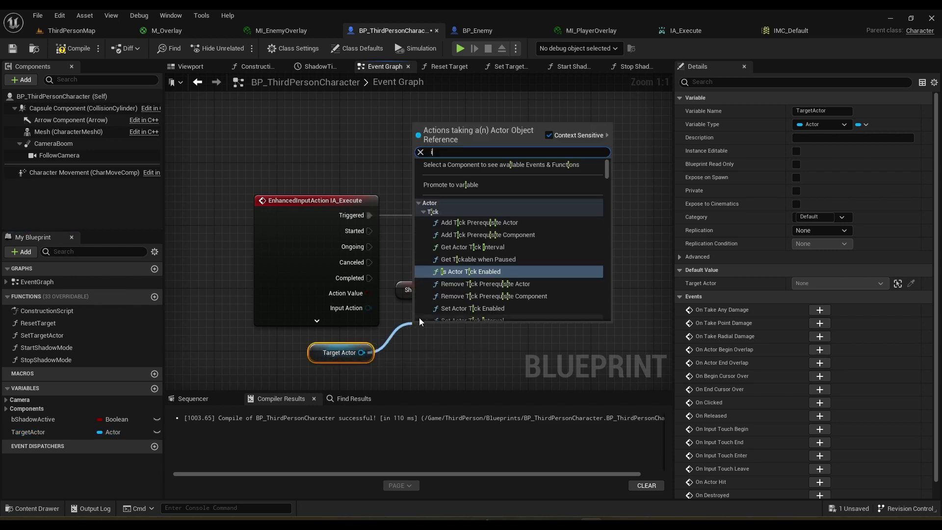
key(Return)
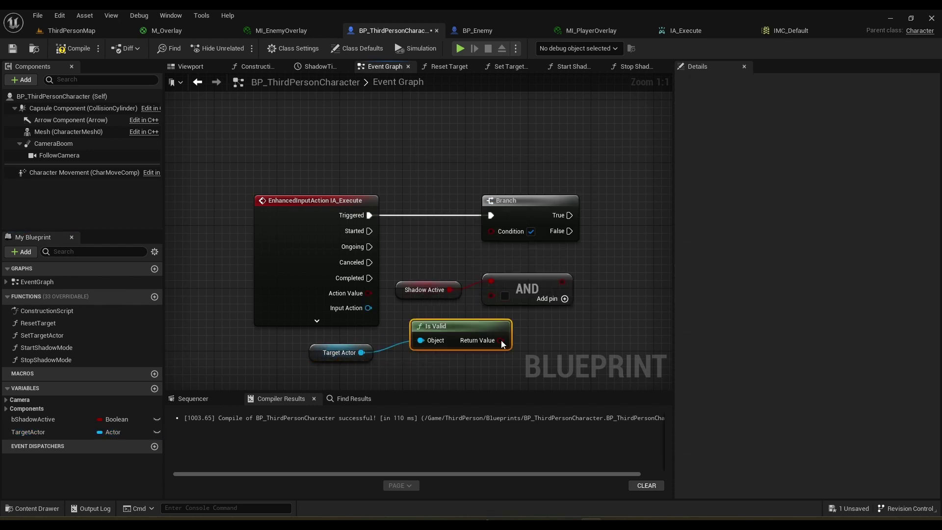
drag(501, 341, 497, 298)
right_drag(535, 315, 465, 320)
drag(485, 285, 531, 234)
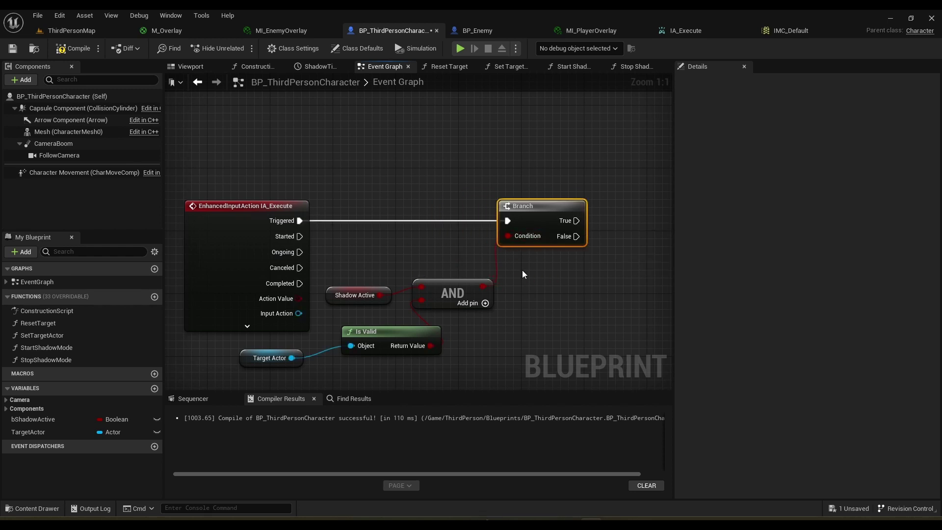
- Arrange the AND node directly under the Branch, with Shadow Active, Is Valid and Target Actor grouped compactly beside it
right_drag(522, 269, 546, 267)
drag(479, 292, 562, 260)
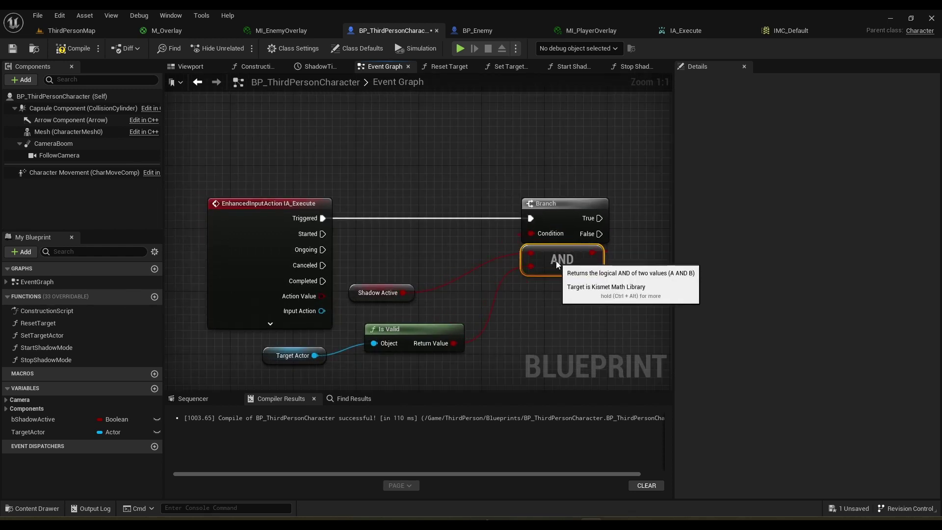
drag(357, 296, 443, 243)
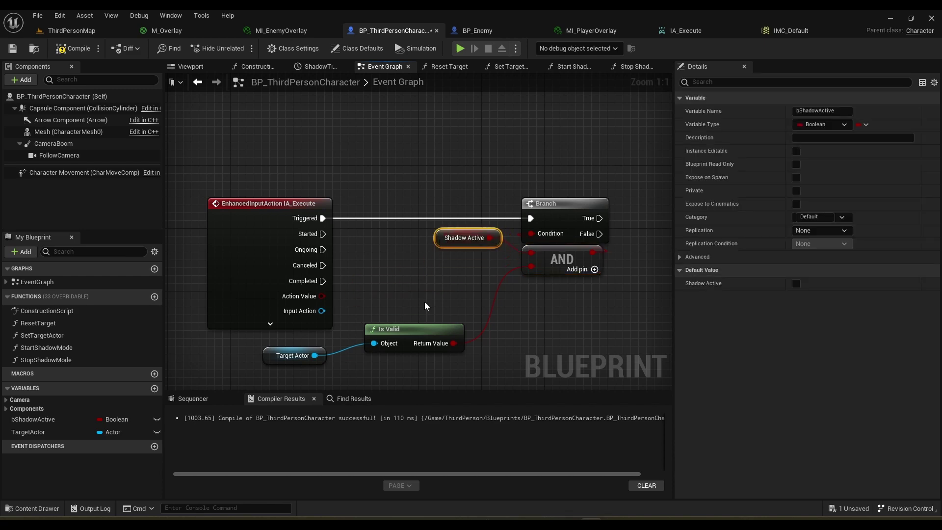
drag(404, 340, 439, 311)
drag(271, 355, 413, 333)
click(460, 365)
- Select the IA_Execute node group and move it lower in the Event Graph
scroll(460, 366, down, 4)
right_drag(550, 334, 484, 312)
scroll(484, 311, up, 2)
drag(496, 319, 301, 229)
drag(463, 193, 445, 269)
click(577, 313)
- Add a Set Actor Rotation node executed from the Branch's True output
right_drag(535, 292, 459, 296)
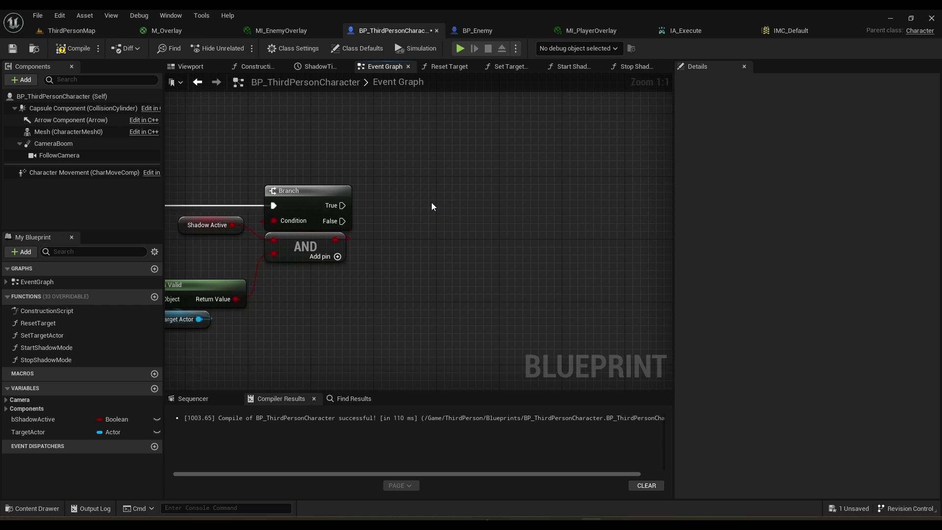
drag(345, 205, 452, 201)
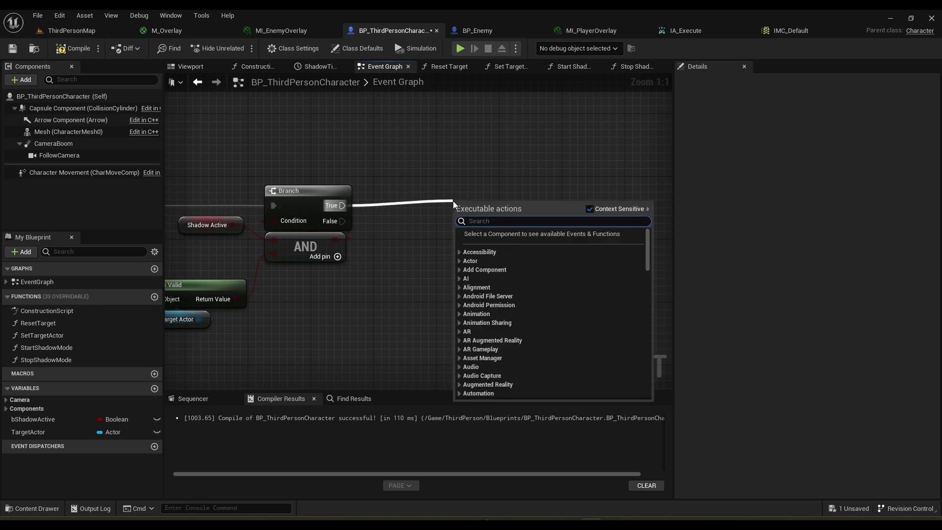
text(swqu)
key(BackSpace)
key(BackSpace)
key(BackSpace)
key(BackSpace)
key(Caps_Lock)
text(sE)
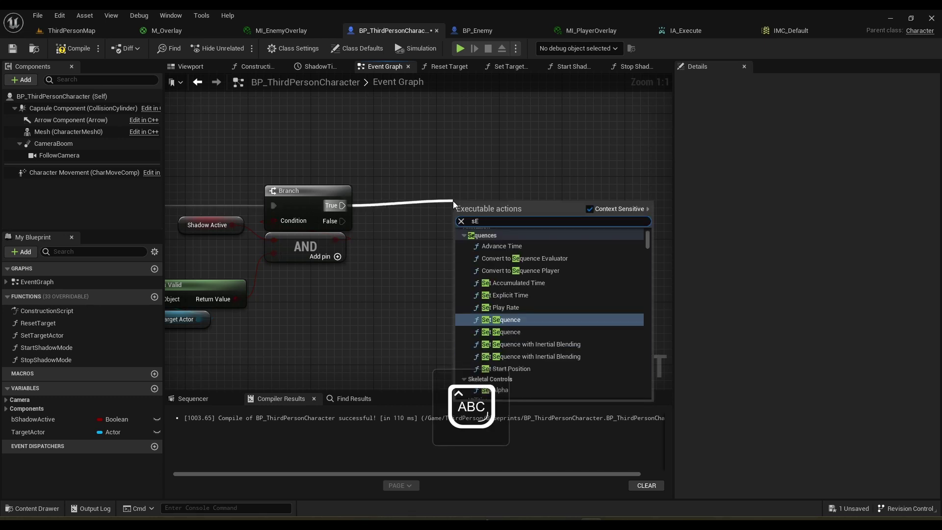
key(Caps_Lock)
key(BackSpace)
key(BackSpace)
text(Sre)
key(BackSpace)
key(BackSpace)
text(e)
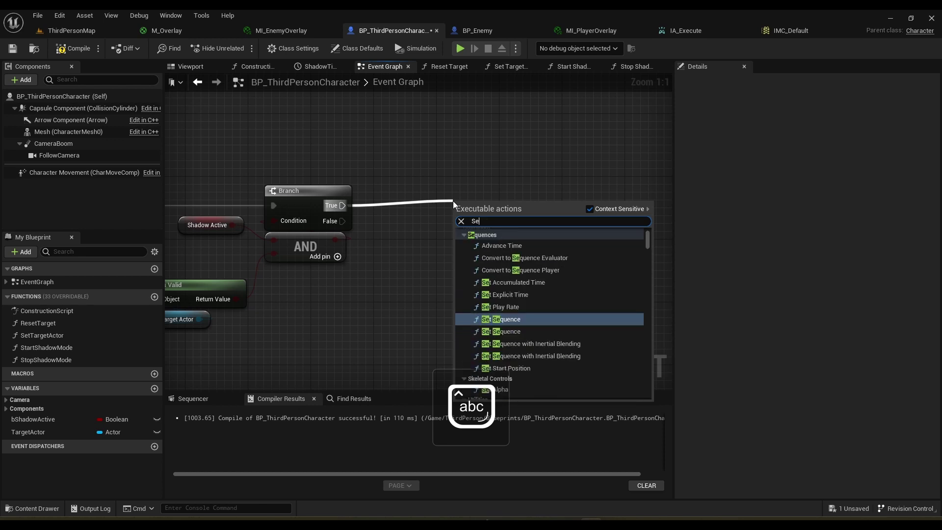
text(tActorRot)
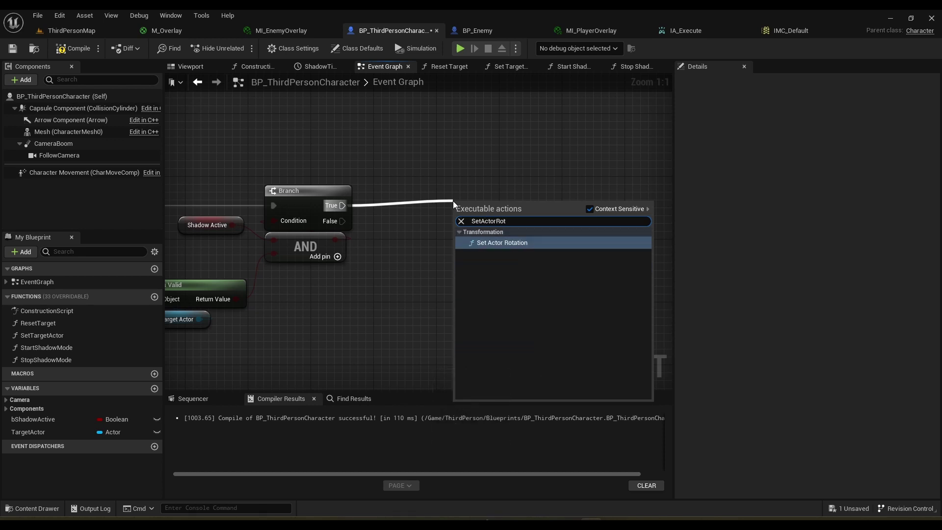
key(Return)
- Feed New Rotation from a Find Look at Rotation node and shift Set Actor Rotation farther from the Branch
right_drag(405, 311, 428, 289)
mouse_move(331, 301)
right_down()
mouse_move(260, 314)
mouse_move(335, 297)
right_up()
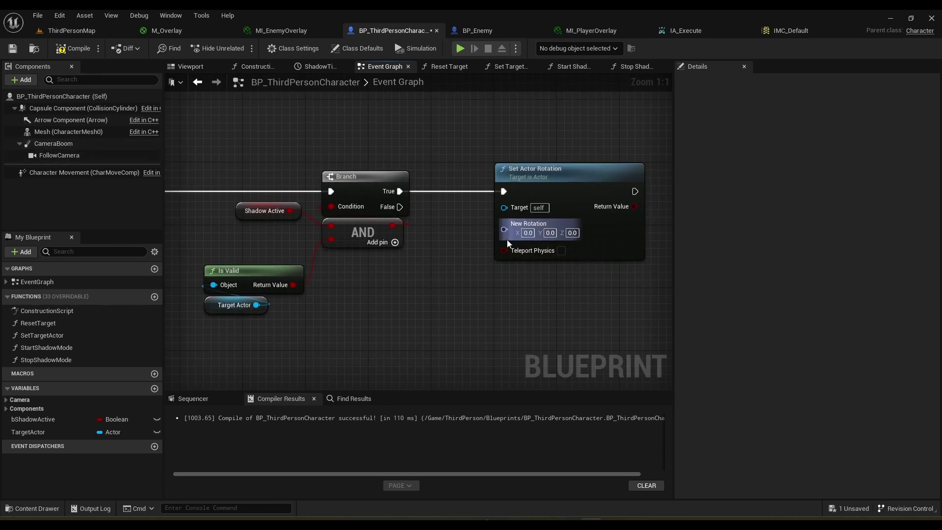
drag(504, 229, 428, 279)
text(find look)
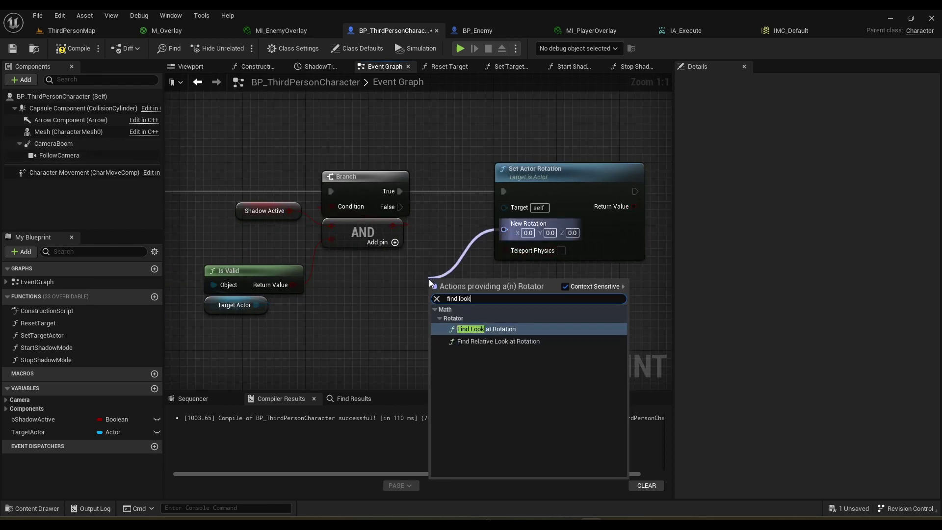
key(Return)
drag(601, 177, 655, 181)
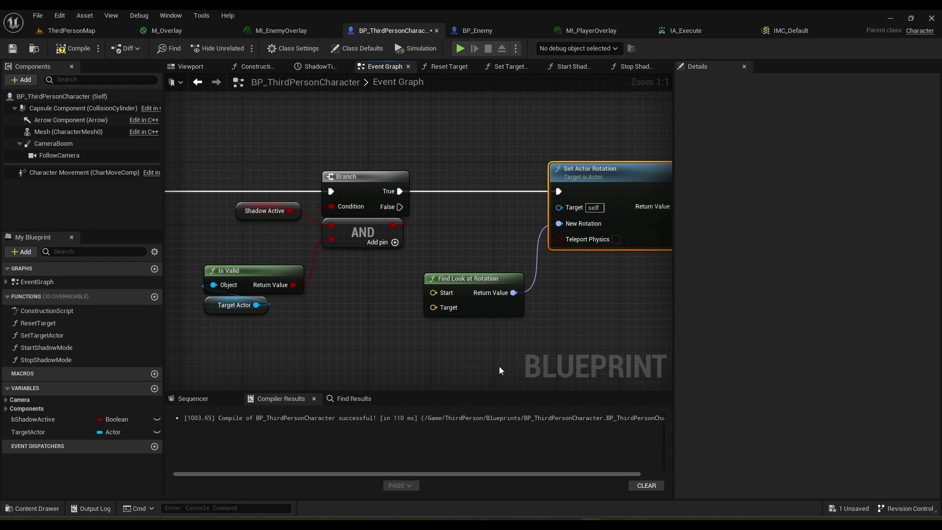
click(499, 365)
mouse_move(467, 333)
right_down()
mouse_move(414, 315)
mouse_move(468, 322)
right_up()
drag(434, 277, 374, 258)
text(get actor loca)
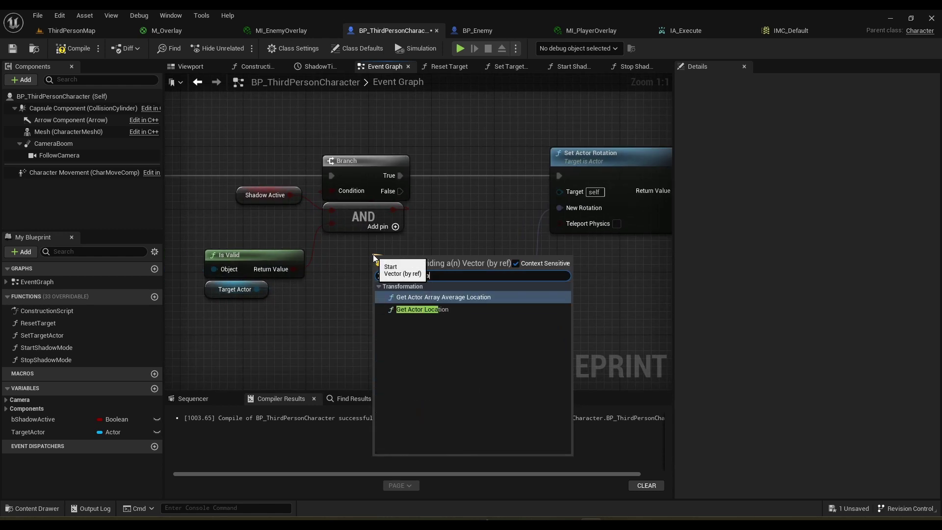
key(Return)
key(ctrl+z)
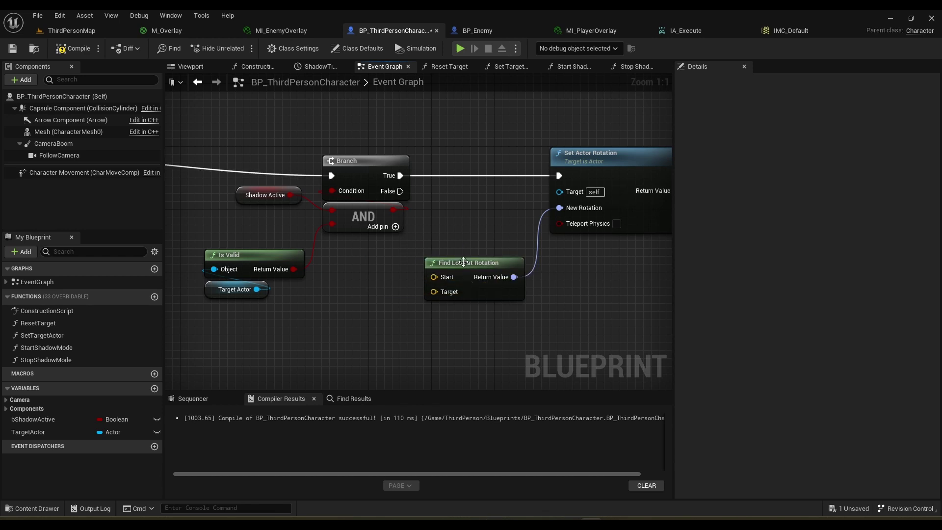
- Connect a Get Actor Location node for self to Find Look at Rotation's Start input and space the two nodes apart
drag(391, 252, 381, 249)
text(get actor loc)
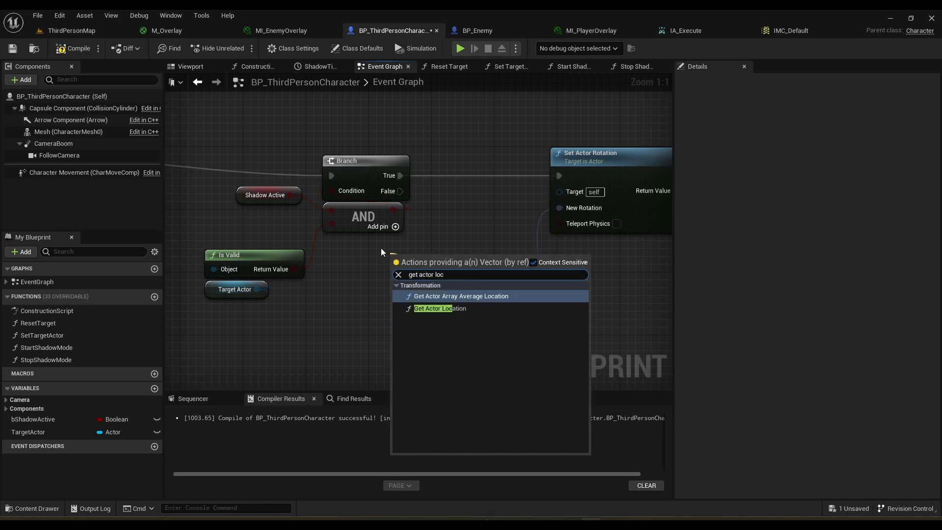
key(Down)
key(Return)
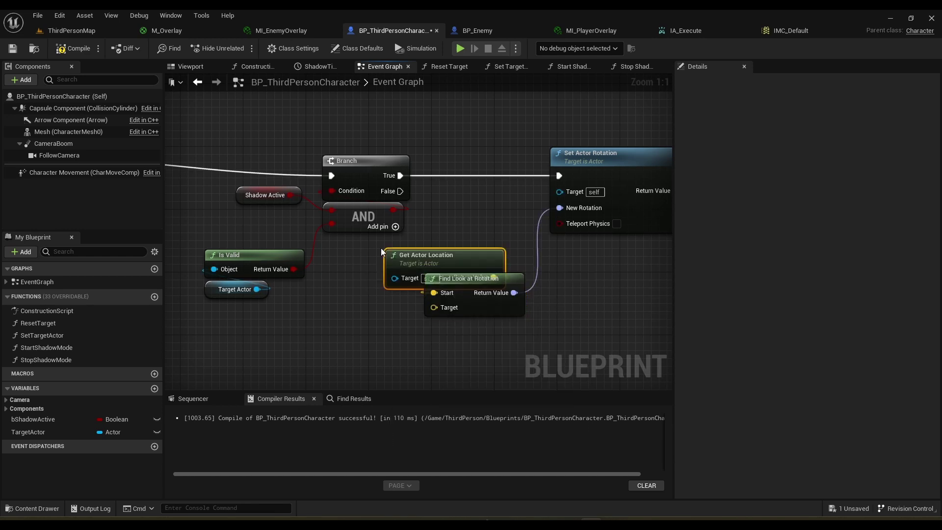
drag(460, 258, 369, 250)
drag(471, 293, 489, 292)
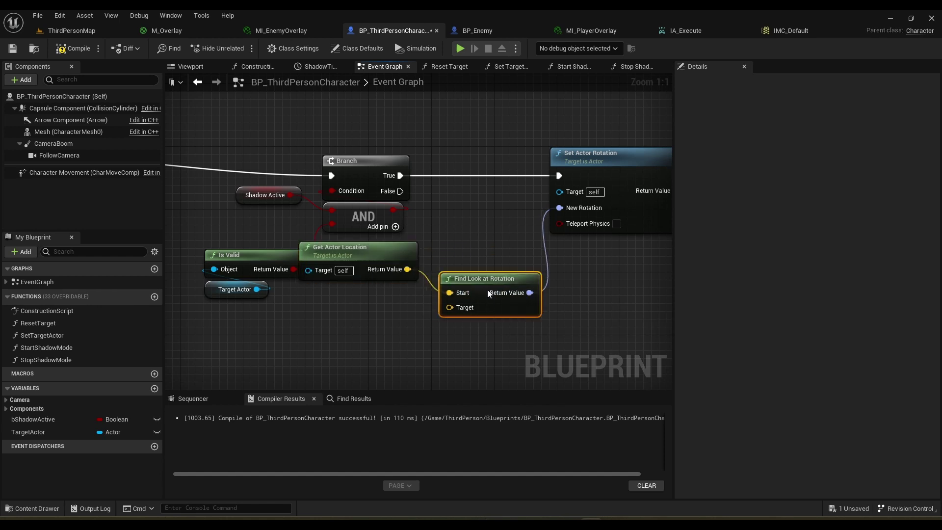
- Place a new Target Actor getter below the existing nodes and add a Get Actor Location node from it
mouse_move(386, 257)
mouse_down()
mouse_move(409, 257)
mouse_move(401, 257)
mouse_up()
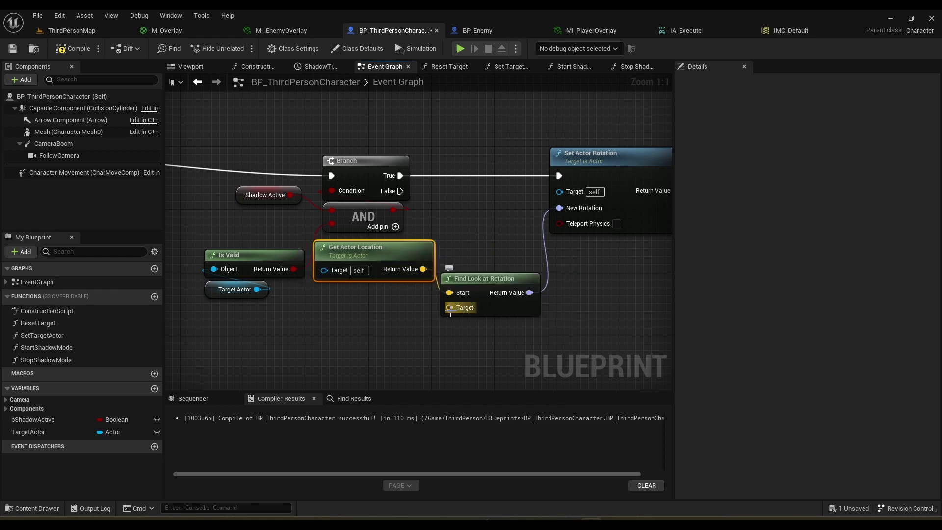
drag(450, 309, 379, 345)
click(311, 319)
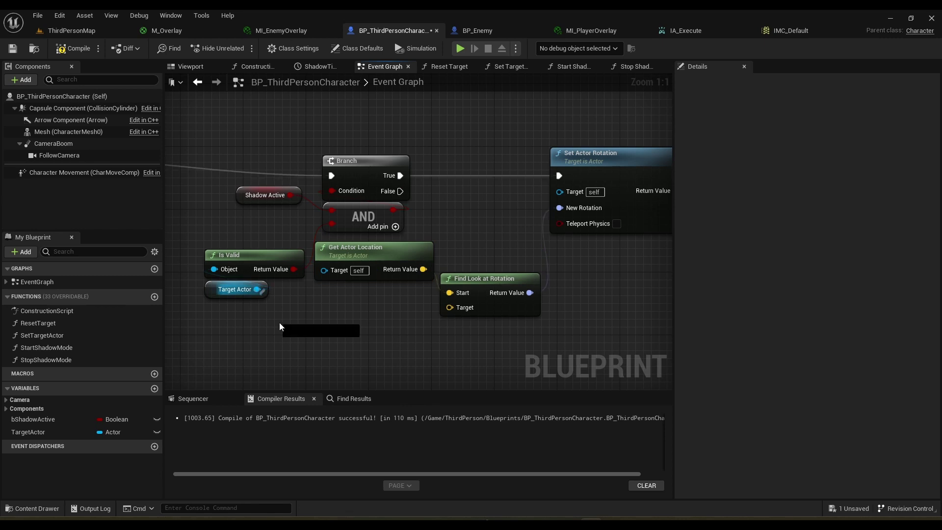
drag(279, 323, 301, 340)
right_drag(233, 345, 249, 287)
ctrl+drag(79, 433, 350, 299)
text(get)
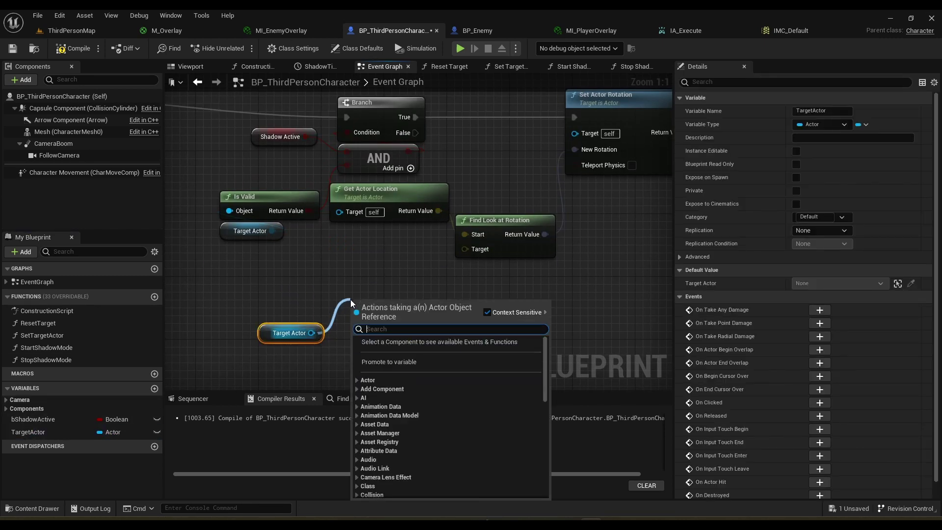
text( actor location)
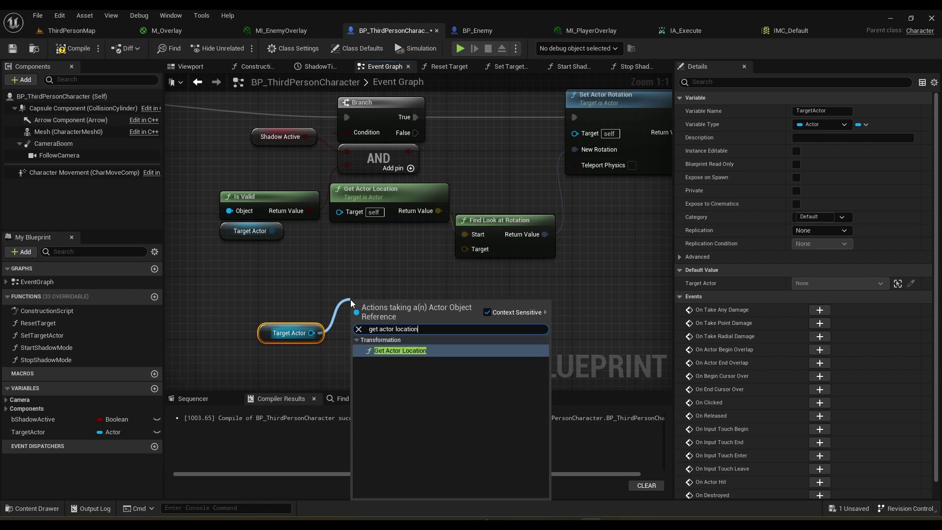
key(Return)
- Connect the target's Get Actor Location output to Find Look at Rotation's Target input and reposition the new location node
drag(436, 320, 465, 248)
drag(405, 304, 382, 288)
right_drag(417, 299, 482, 282)
click(422, 290)
- Add a Set Actor Location node executed after Set Actor Rotation
drag(595, 146, 595, 146)
text(s)
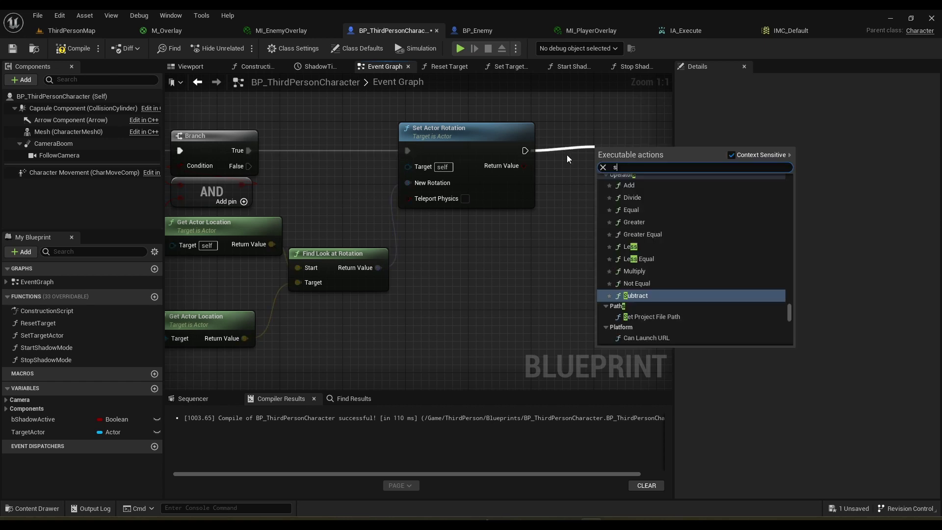
text(et actor loc)
key(Down)
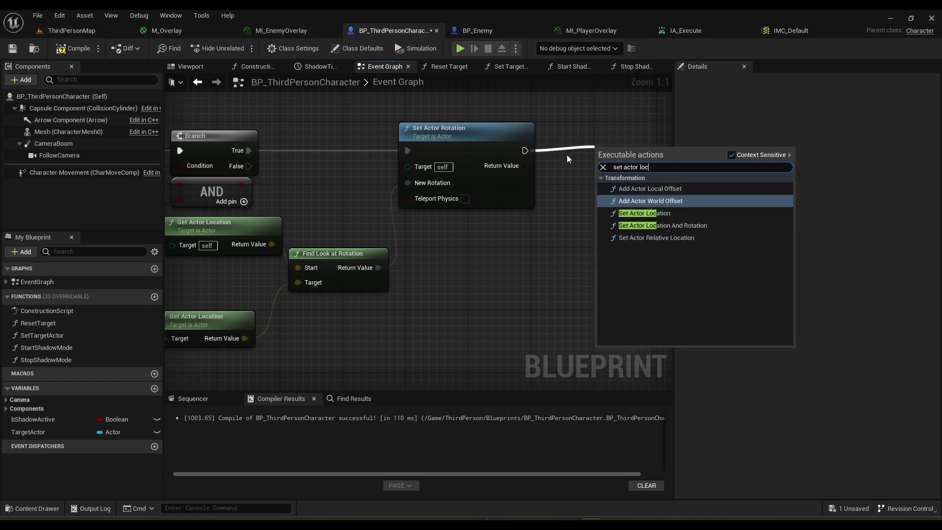
key(Return)
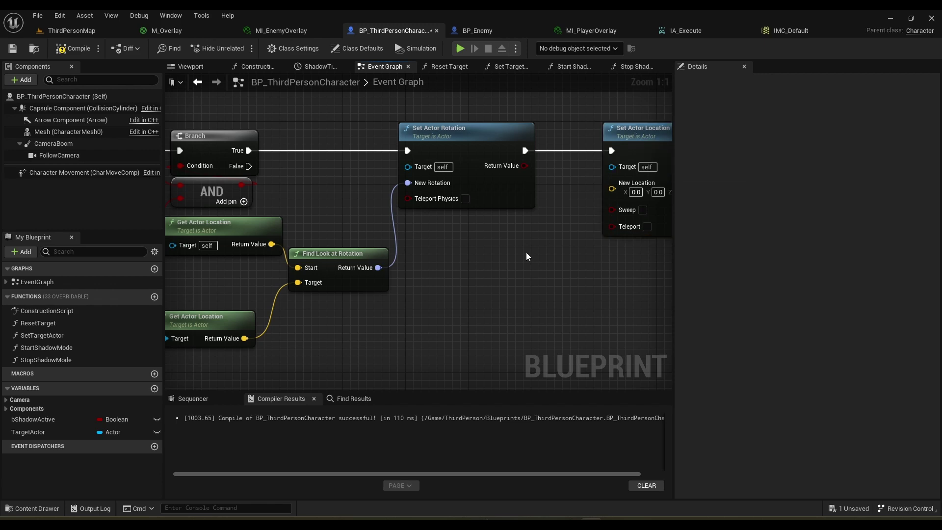
- Duplicate the Target Actor and Get Actor Location pair below Set Actor Rotation and connect it to Set Actor Location's New Location
right_drag(324, 316, 498, 258)
drag(416, 316, 299, 271)
key(ctrl+c)
click(568, 282)
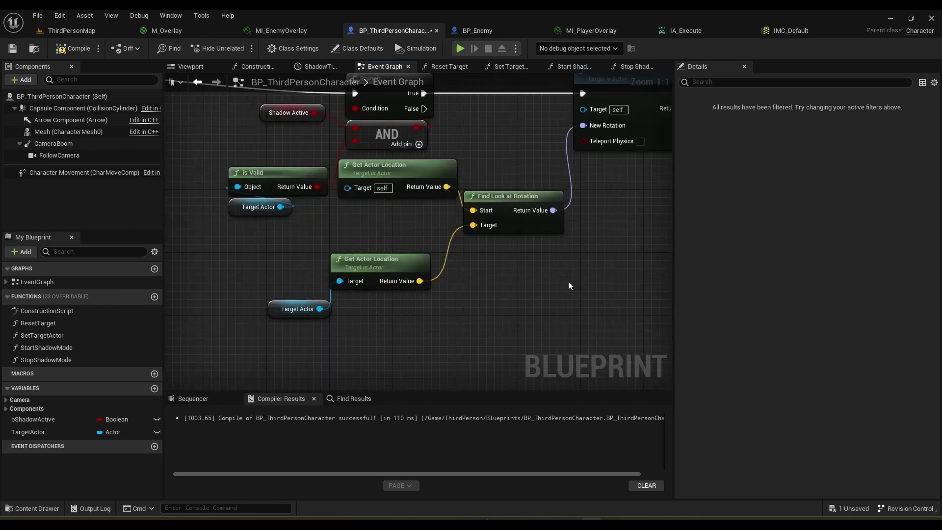
right_drag(568, 282, 330, 322)
key(ctrl+v)
drag(488, 227, 401, 264)
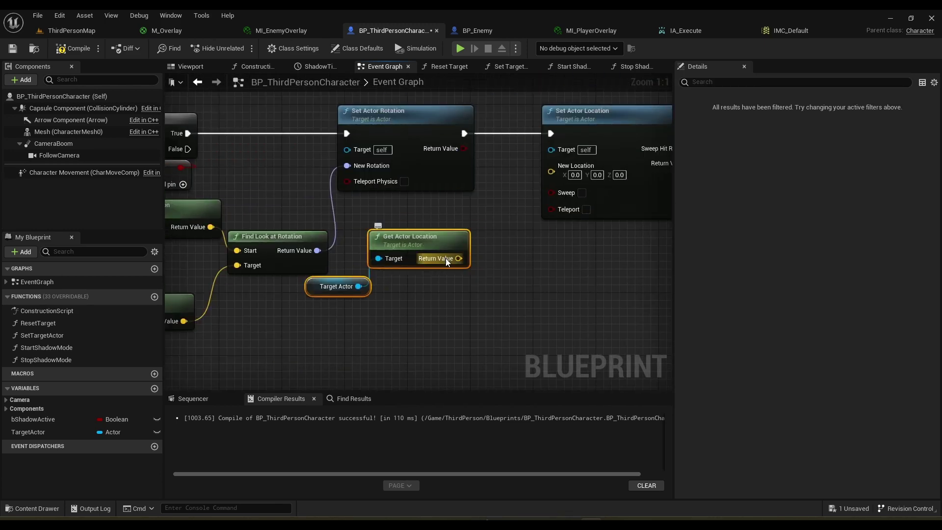
drag(458, 258, 551, 165)
- Enable Sweep on the Set Actor Location node and compile the blueprint
click(583, 182)
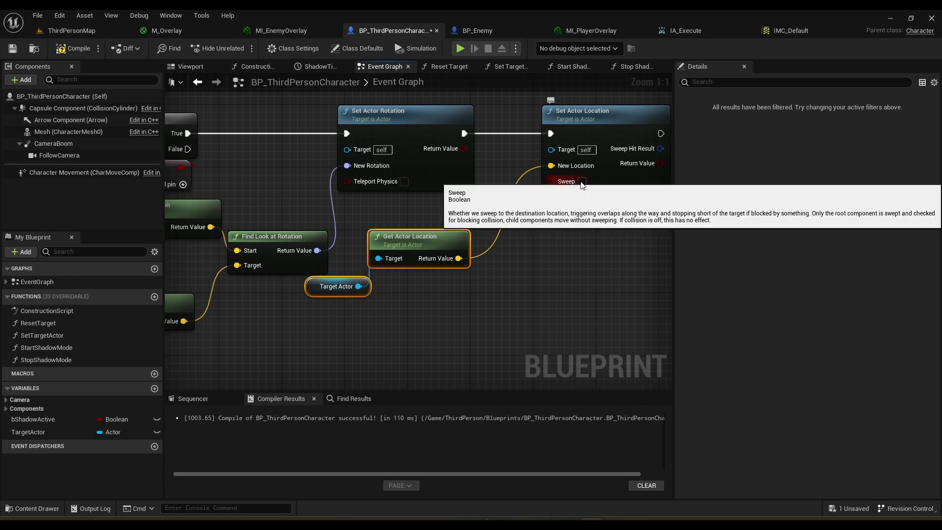
click(557, 263)
right_drag(557, 262, 420, 290)
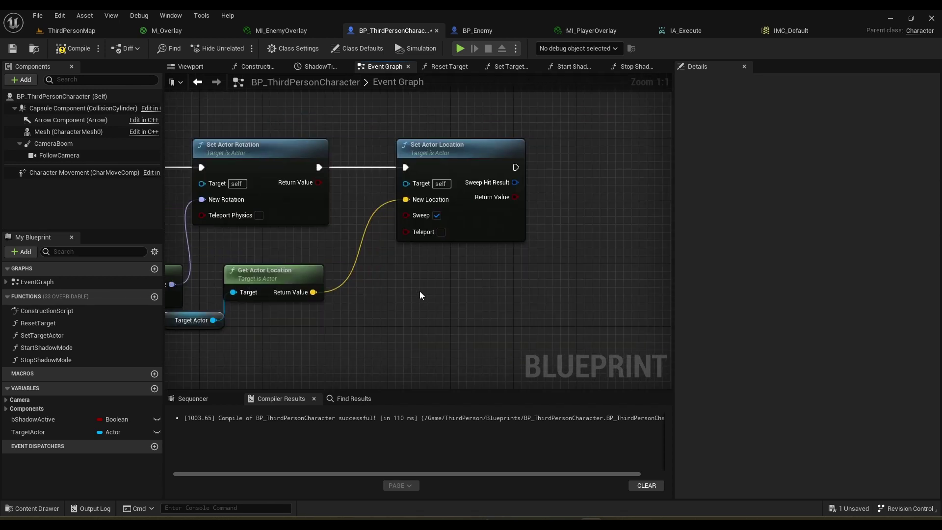
click(74, 51)
right_drag(362, 279, 472, 248)
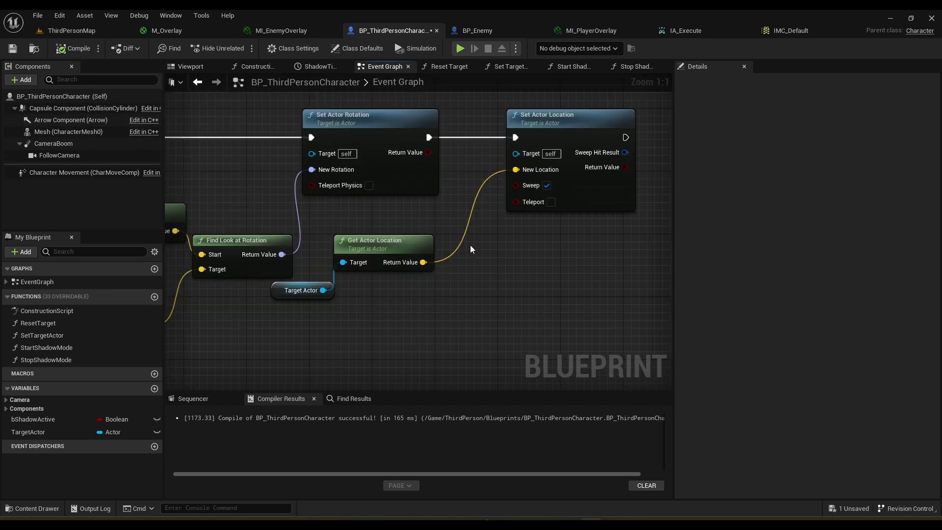
right_drag(497, 220, 408, 219)
- Play-test ThirdPersonMap by triggering the execute action on highlighted enemies in shadow mode, and end the session
click(69, 32)
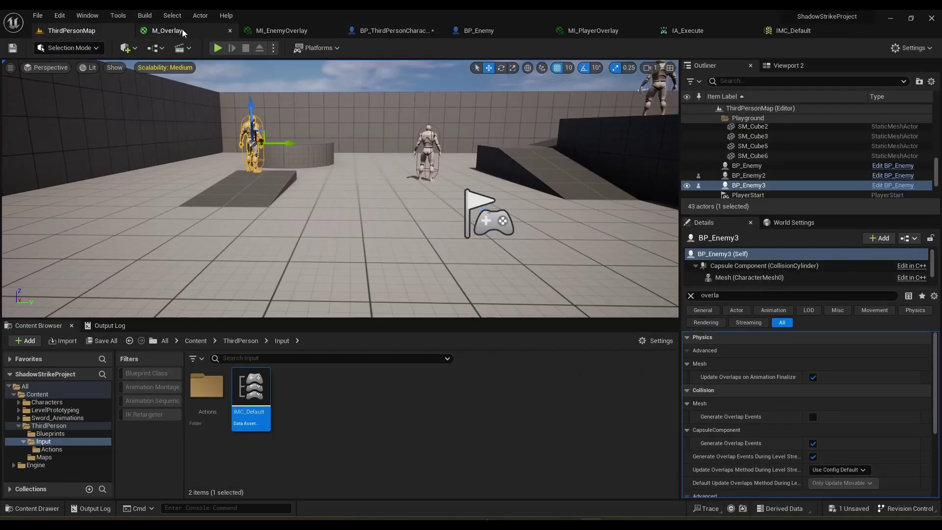
click(217, 48)
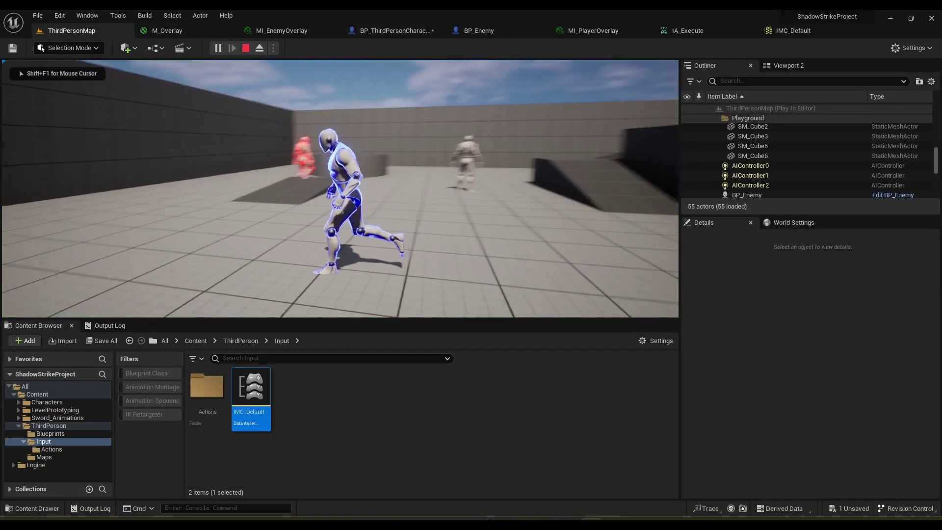
key(w)
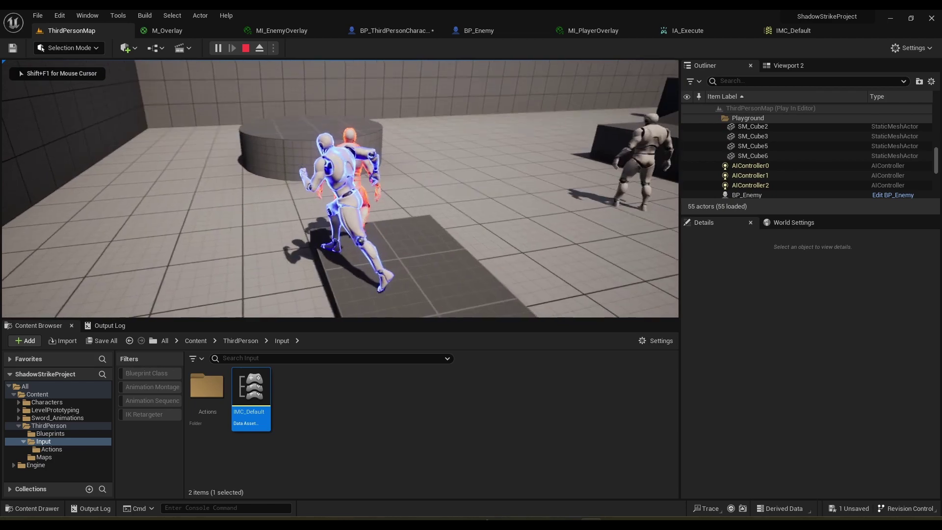
key(a)
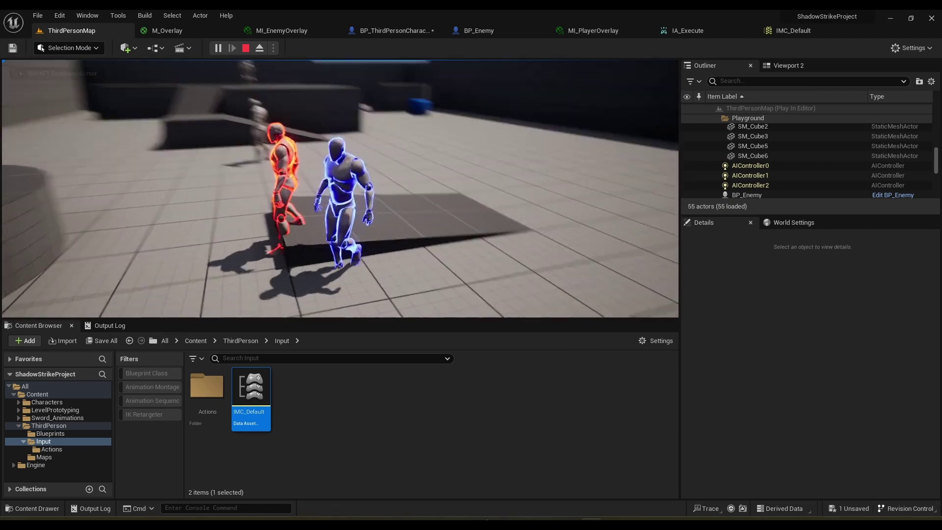
key(w)
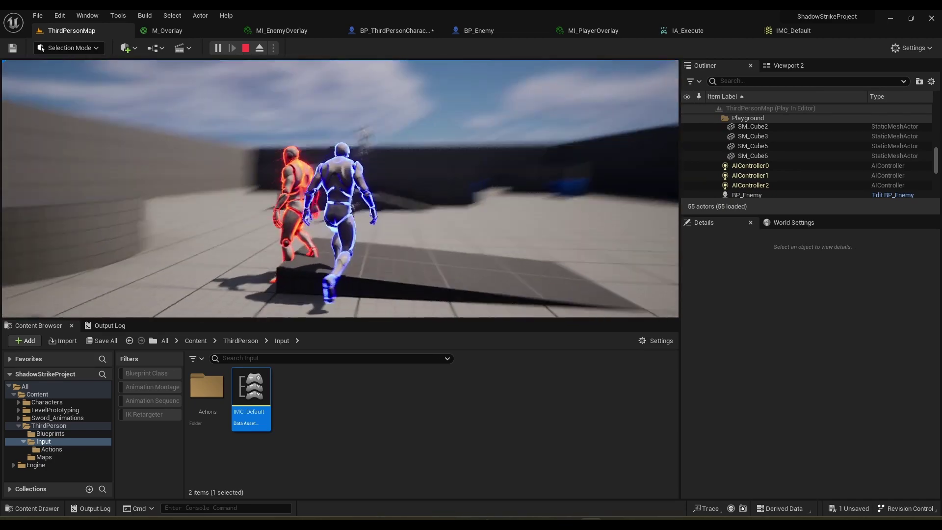
key(w)
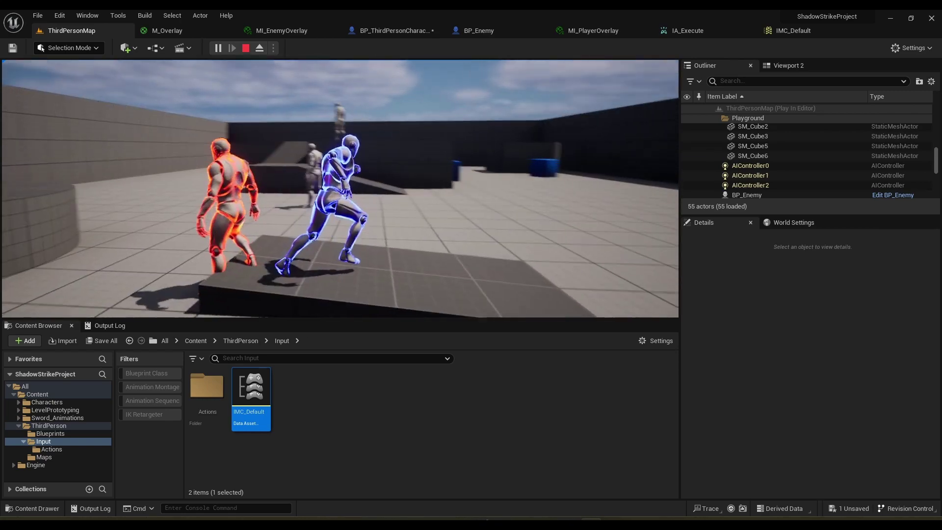
key(d)
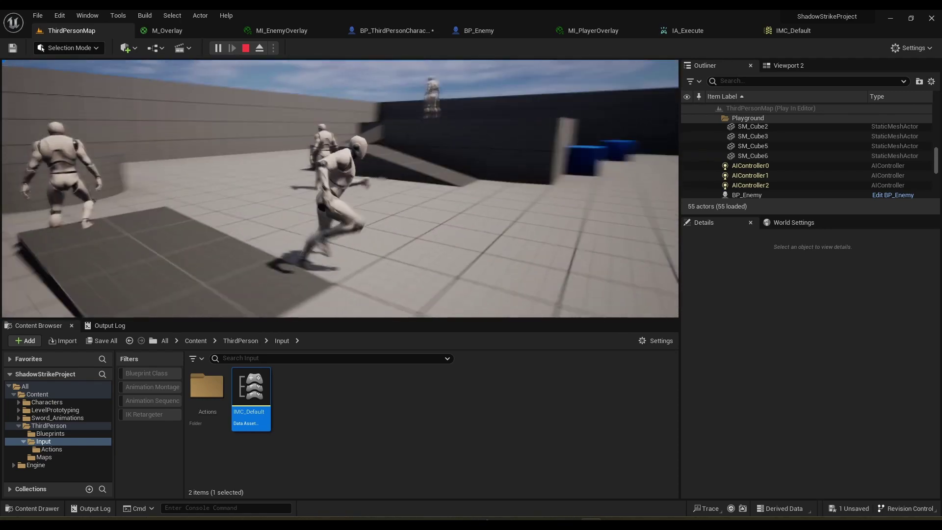
key(w)
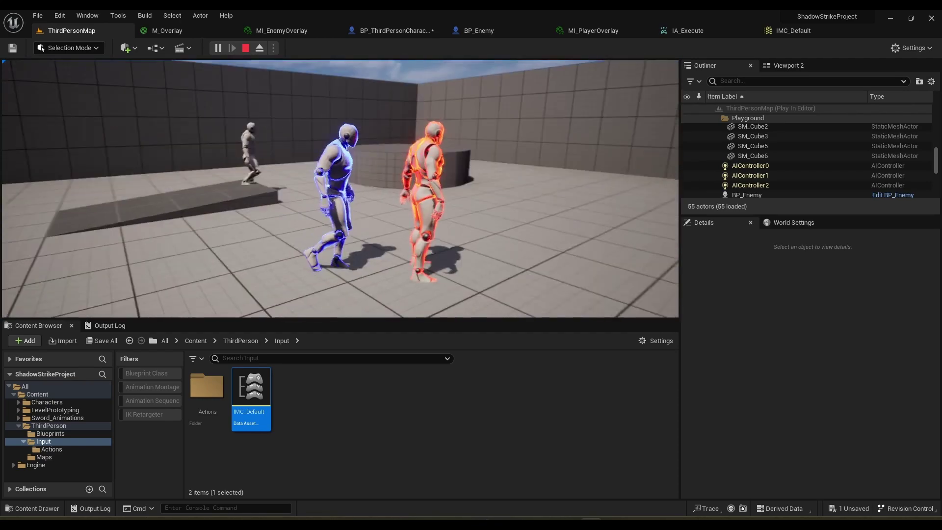
key(w)
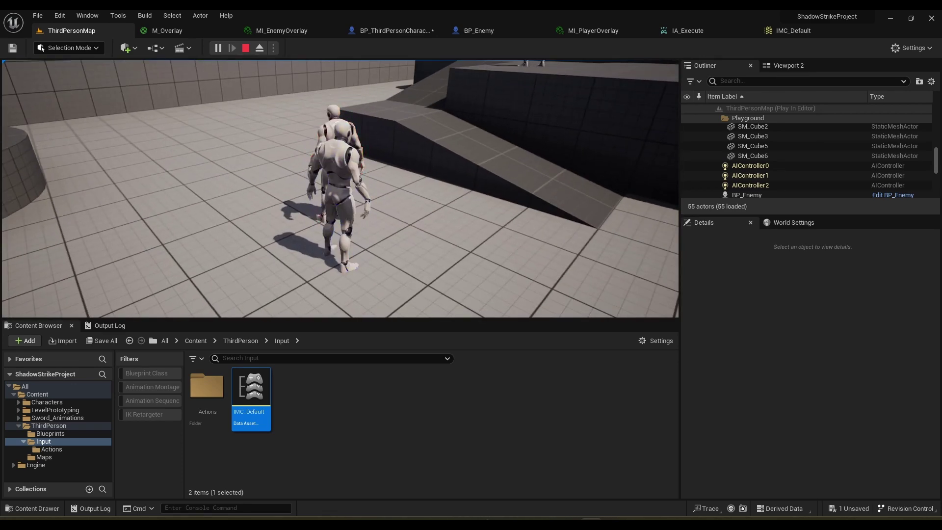
key(Escape)
- Back in BP_ThirdPersonCharacter's Event Graph, add a Set Global Time Dilation node with Time Dilation 1.0 after Set Actor Location
click(400, 31)
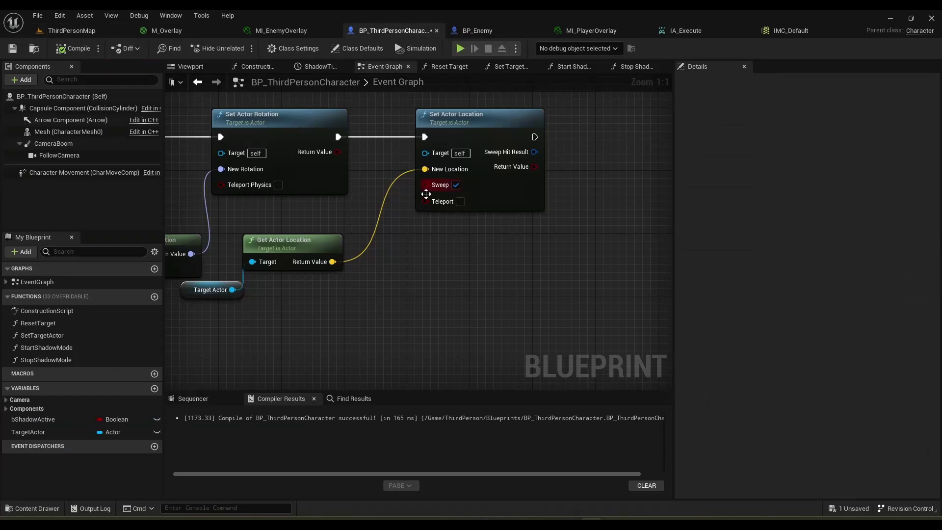
scroll(442, 295, down, 2)
scroll(347, 328, up, 2)
right_drag(398, 309, 330, 324)
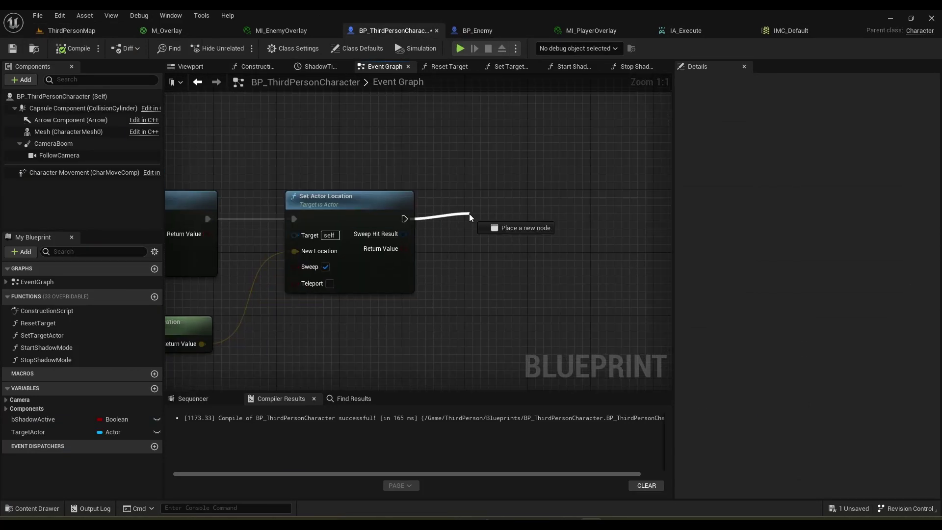
drag(469, 214, 469, 214)
text(glob)
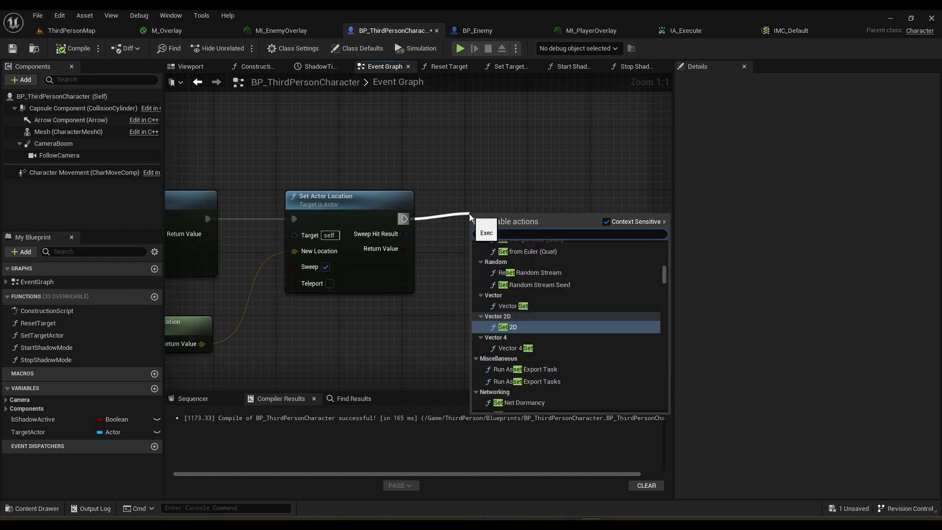
text(al time)
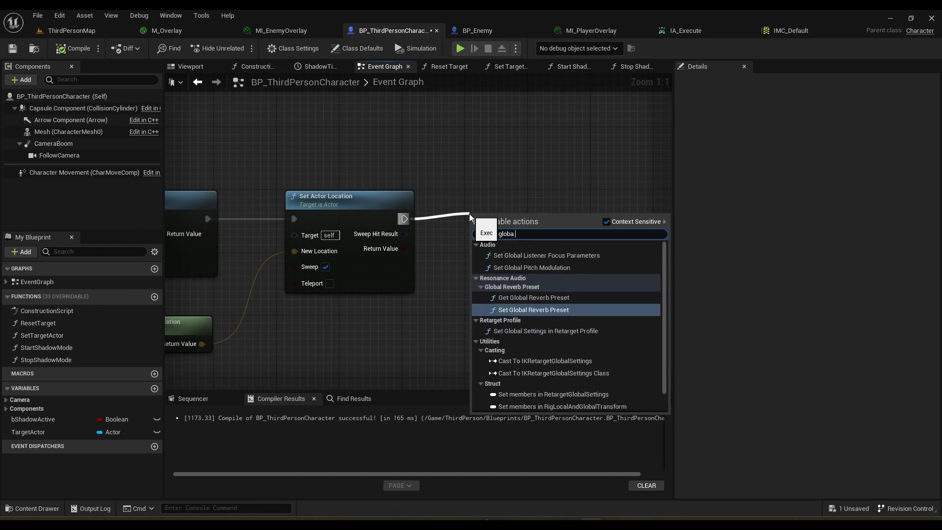
key(Return)
drag(511, 224, 500, 215)
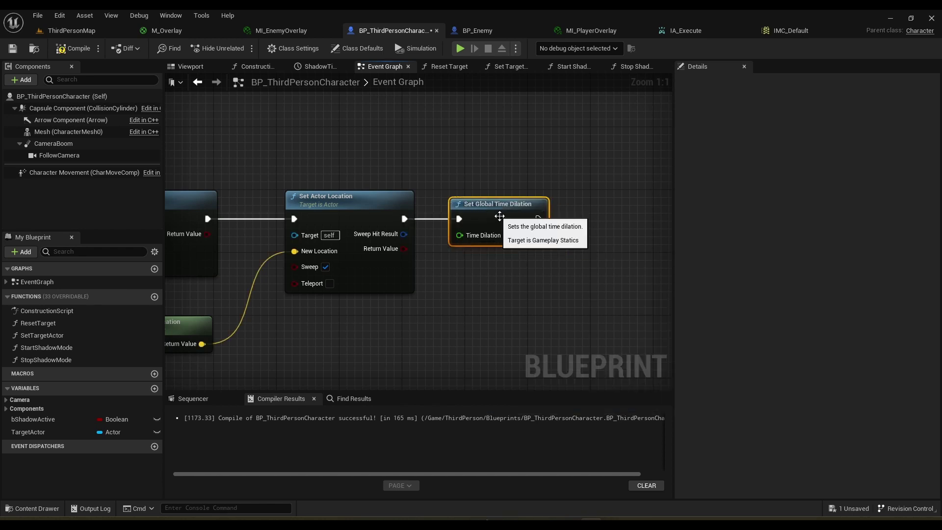
click(511, 236)
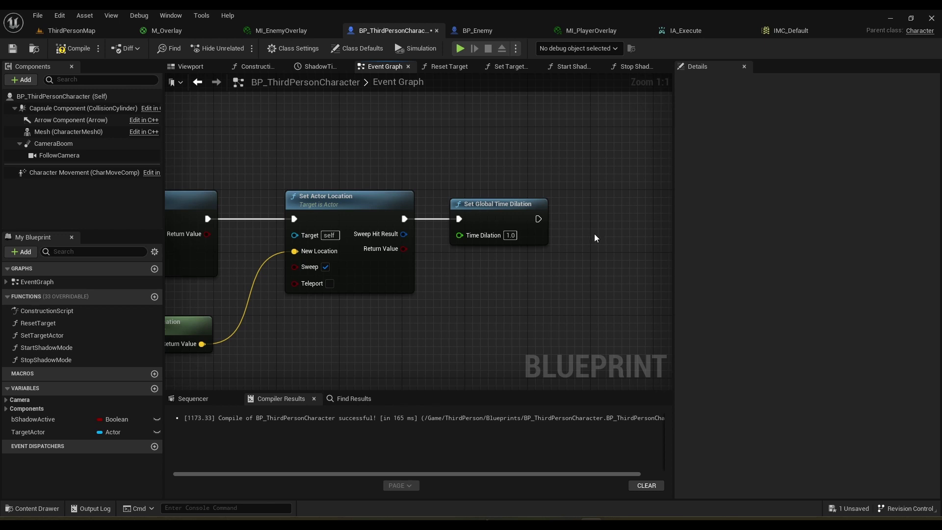
- Add a Play Anim Montage node executed after Set Global Time Dilation and align it with the execution line
right_drag(596, 238, 545, 246)
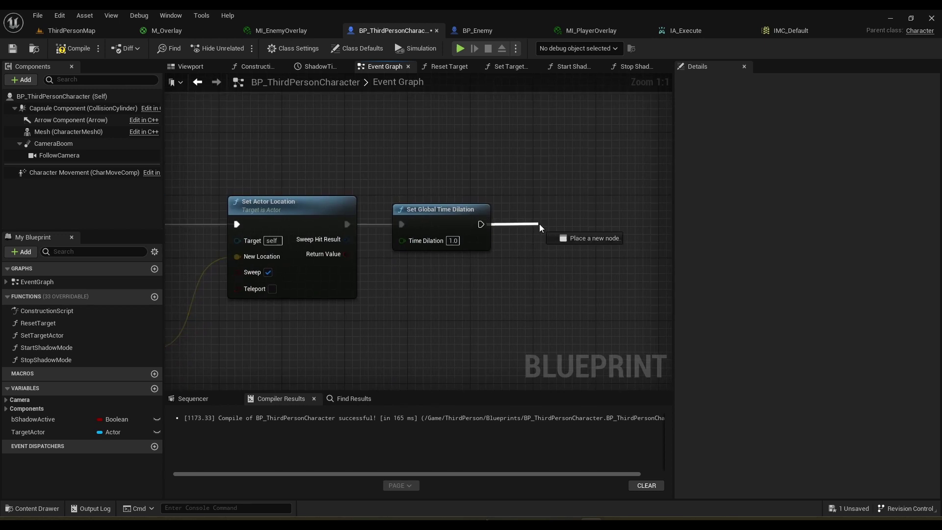
drag(540, 223, 542, 221)
text(play)
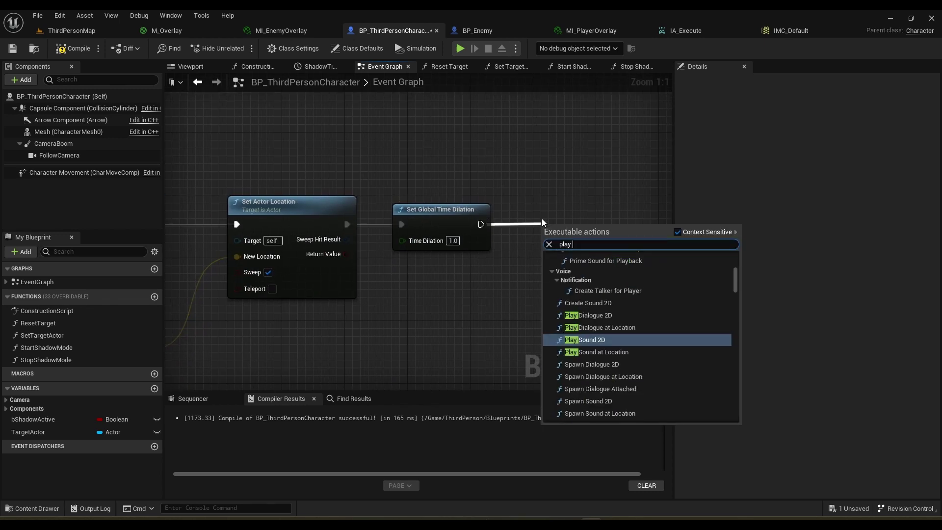
text( anim monta)
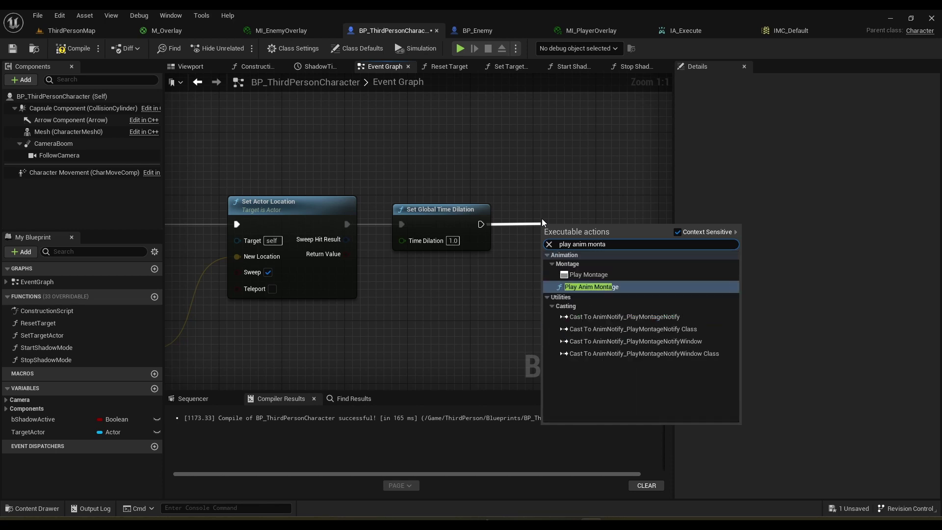
key(Return)
drag(606, 235, 599, 211)
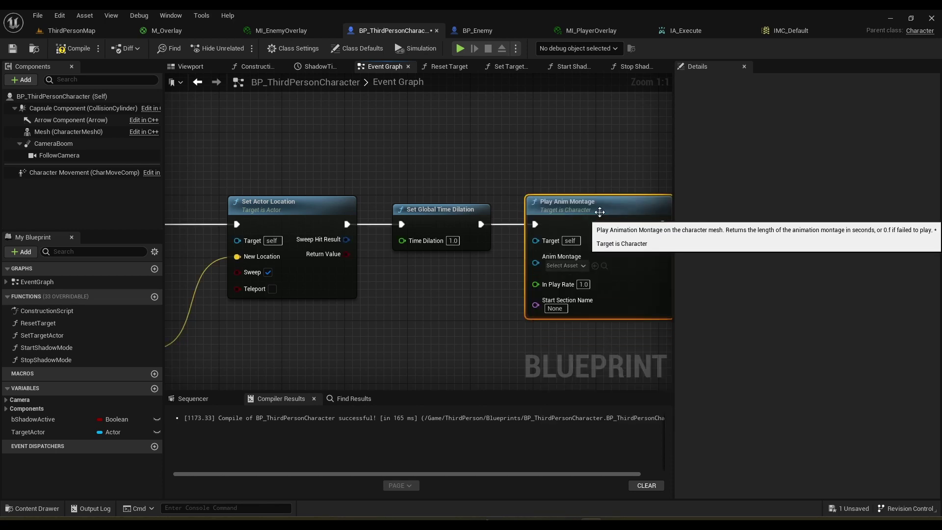
click(575, 153)
right_drag(574, 153, 465, 154)
- In ThirdPersonMap's content files, open Sword_Animations > Animations > Sequence > 02_Attack > 15_Execution
click(94, 31)
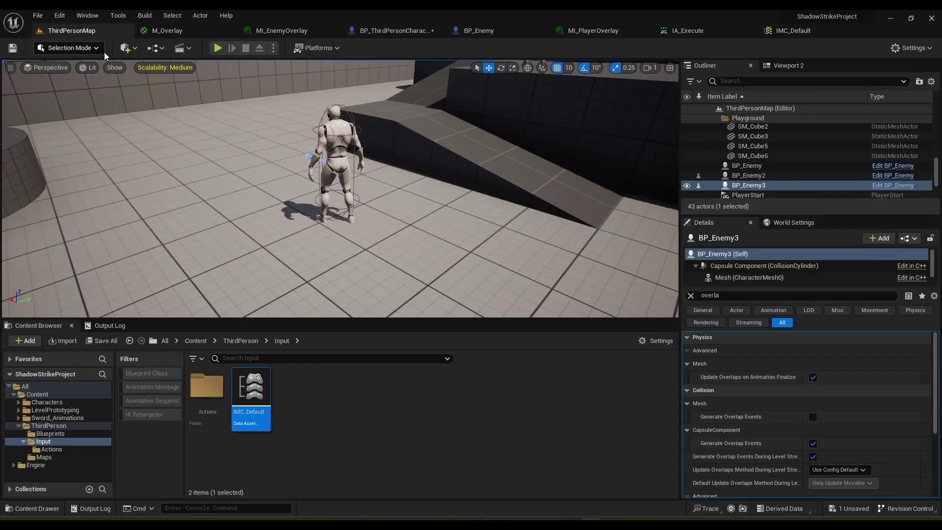
click(202, 341)
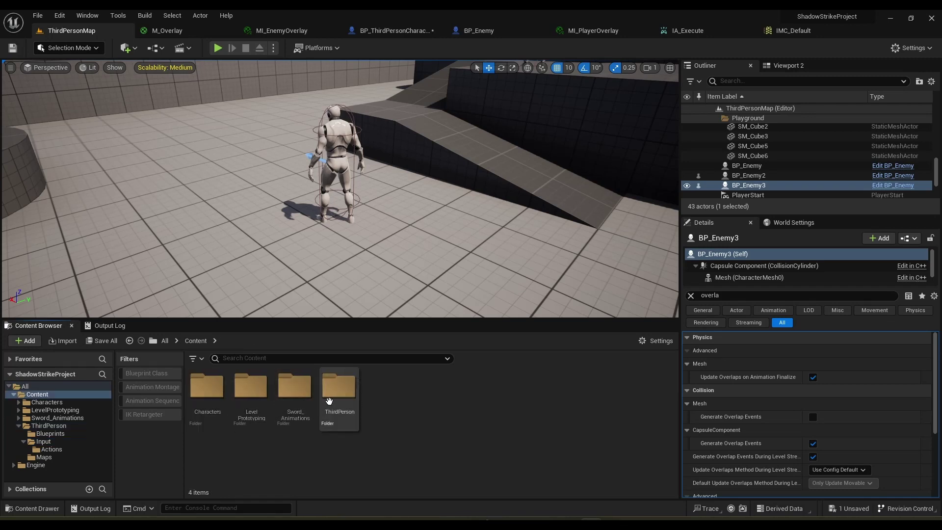
double_click(294, 387)
double_click(221, 390)
double_click(225, 393)
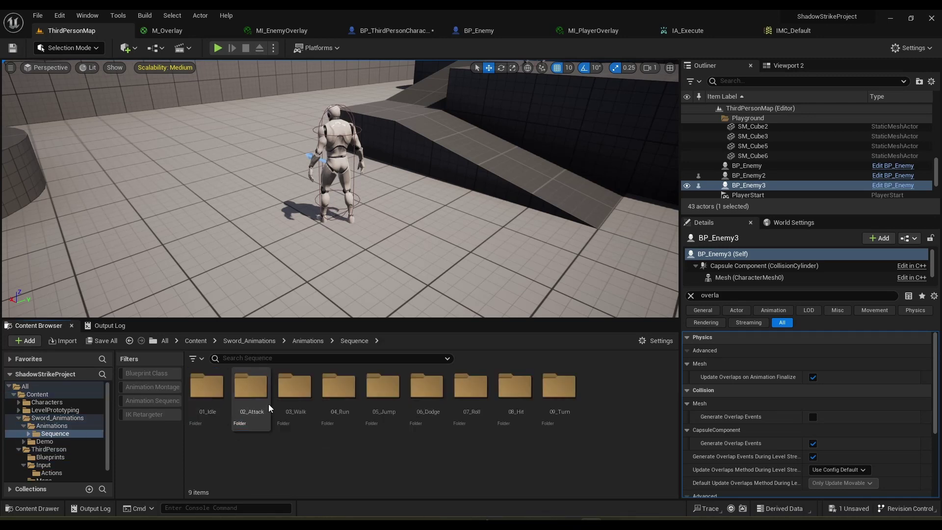
double_click(256, 385)
scroll(373, 432, down, 1)
double_click(400, 435)
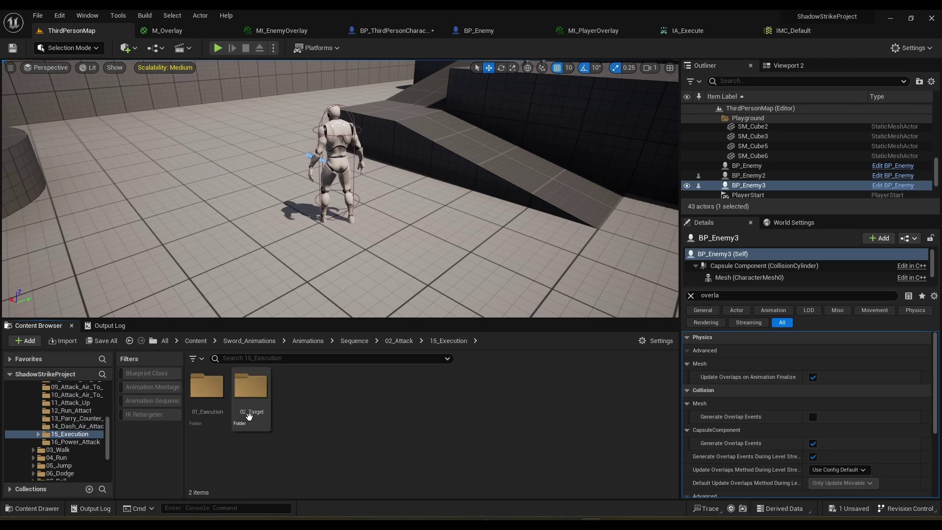
- In the 01_Execution folder, create an AnimMontage from each of the three execution animation sequences
double_click(208, 390)
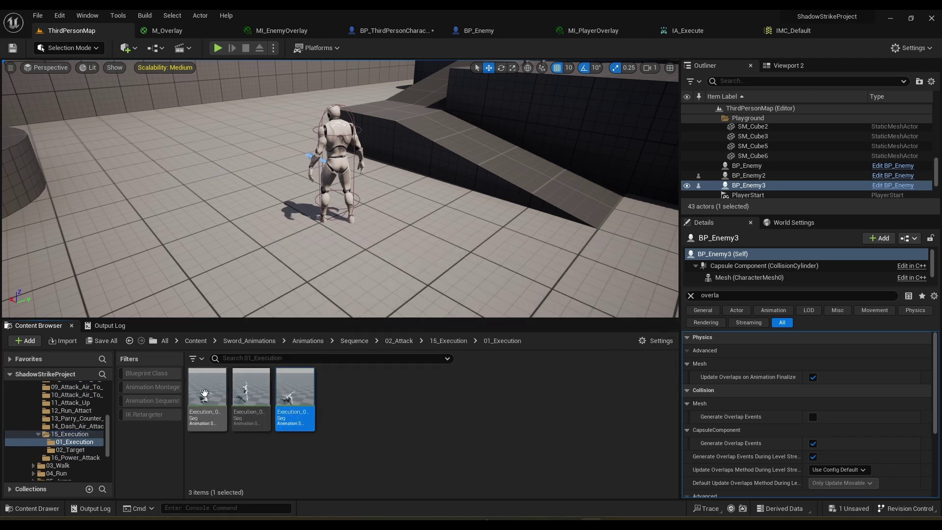
key(ctrl+a)
right_click(241, 398)
mouse_move(275, 126)
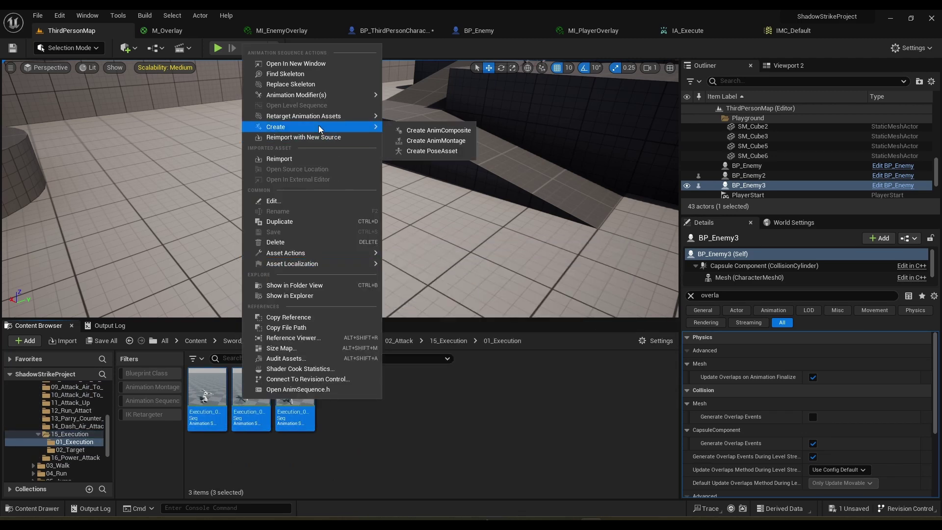
click(446, 140)
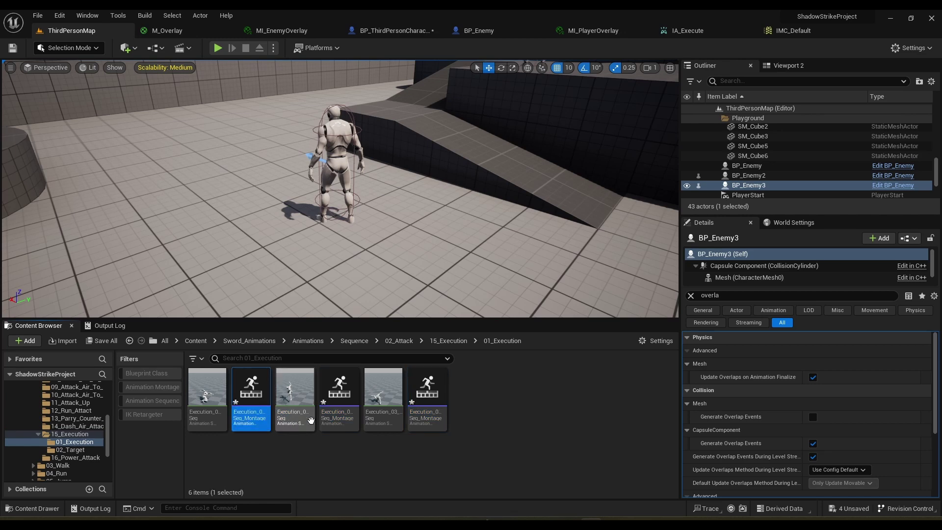
- Rename the three new execution montages, in order, as AM_EX_01, AM_EX_02 and AM_EX_03
key(F2)
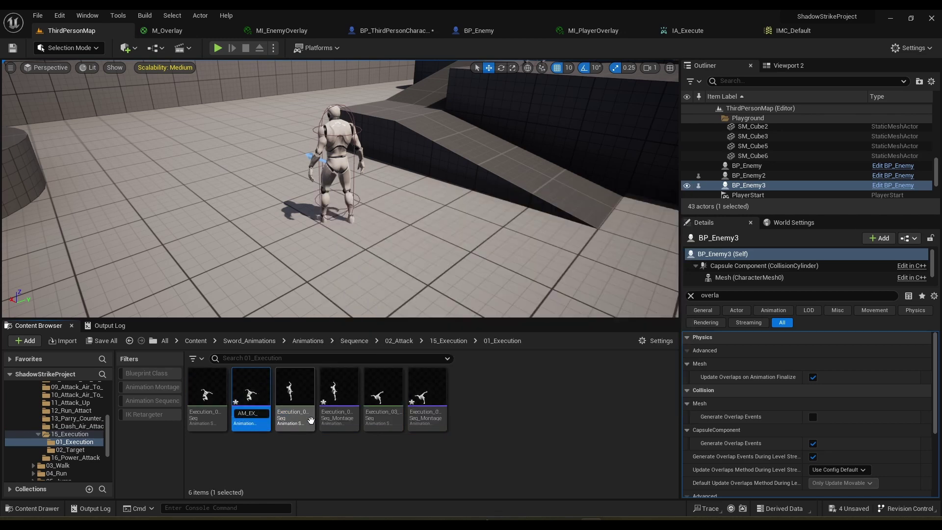
text(AM_EX_01)
key(Return)
click(339, 417)
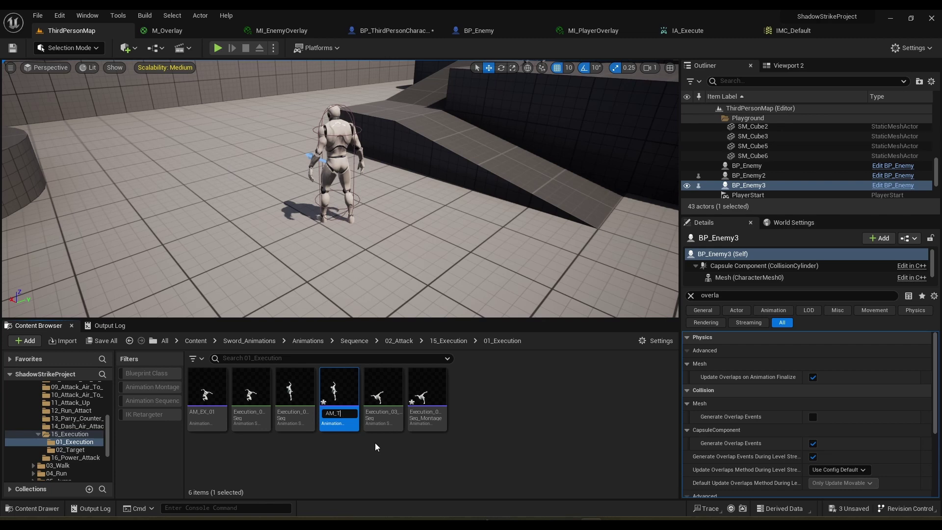
text(AM_EX_02)
key(Return)
click(439, 422)
key(F2)
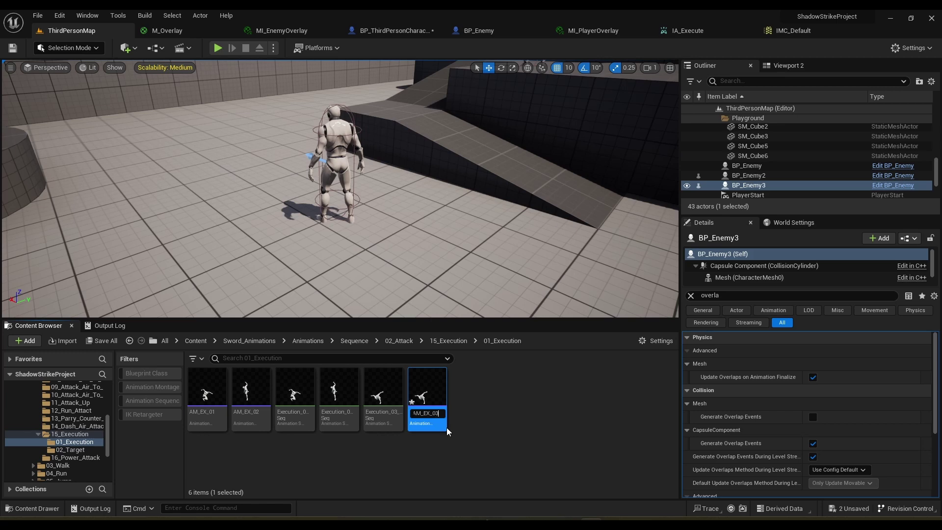
key(Return)
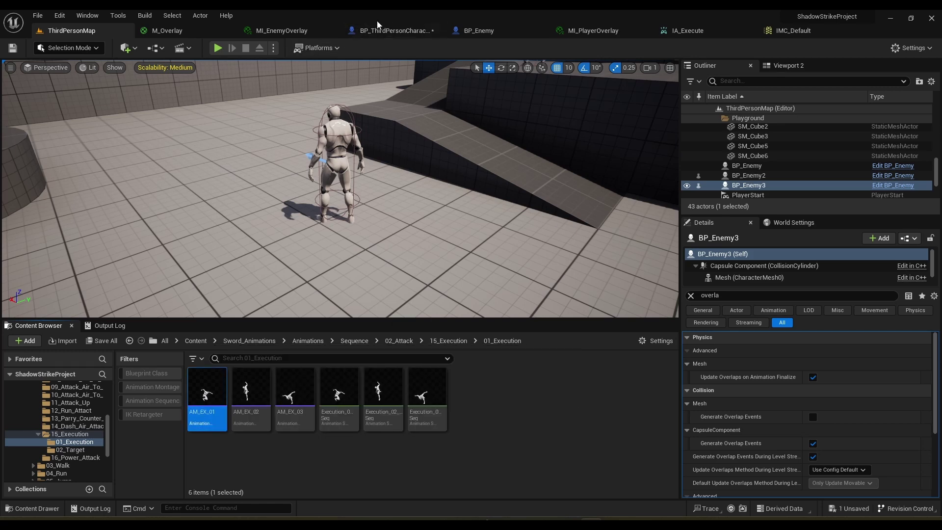
- In BP_ThirdPersonCharacter's Event Graph, assign AM_EX_01 as the Anim Montage of the Play Anim Montage node
click(385, 32)
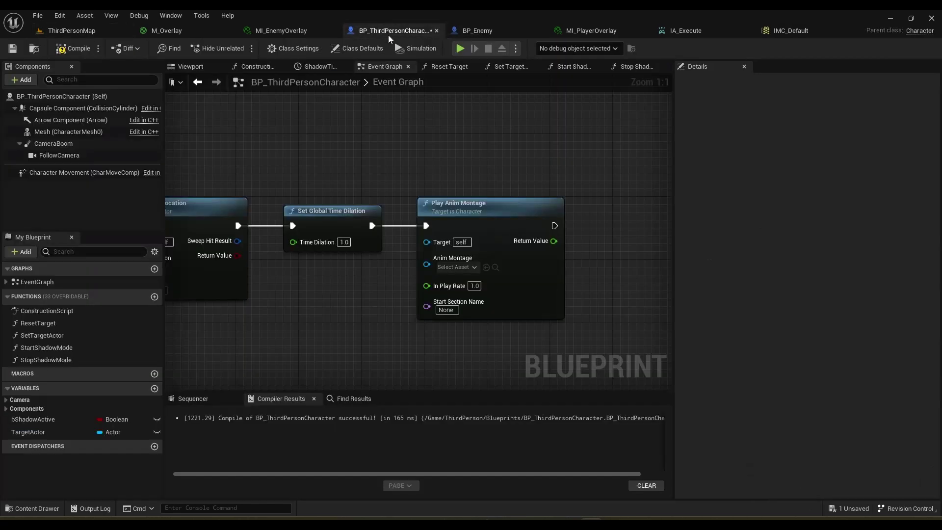
click(486, 268)
right_drag(316, 318, 361, 244)
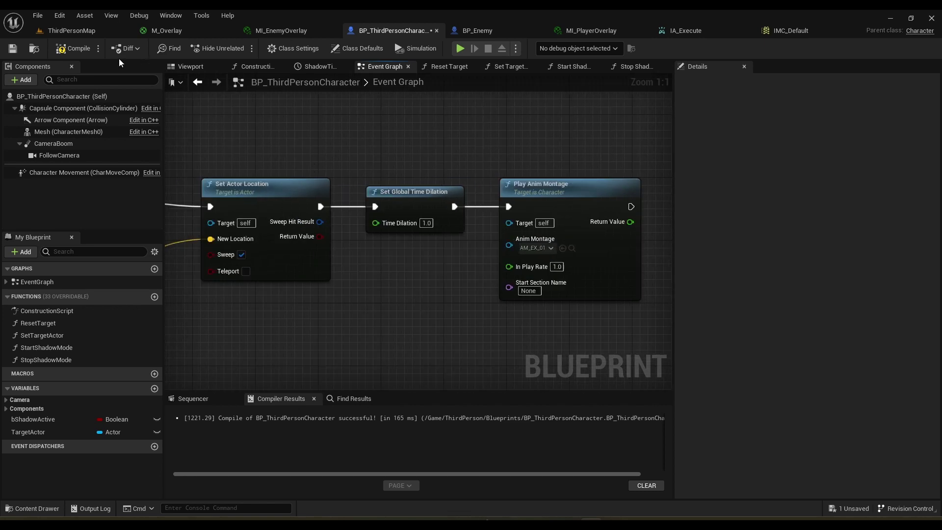
- Play-test ThirdPersonMap by executing a highlighted enemy in shadow mode to check the montage, and end the session
click(69, 32)
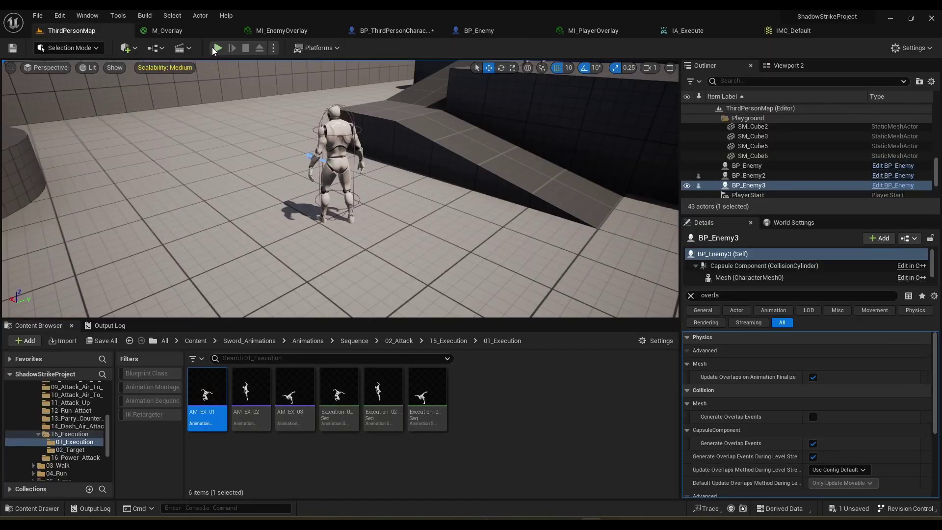
click(217, 48)
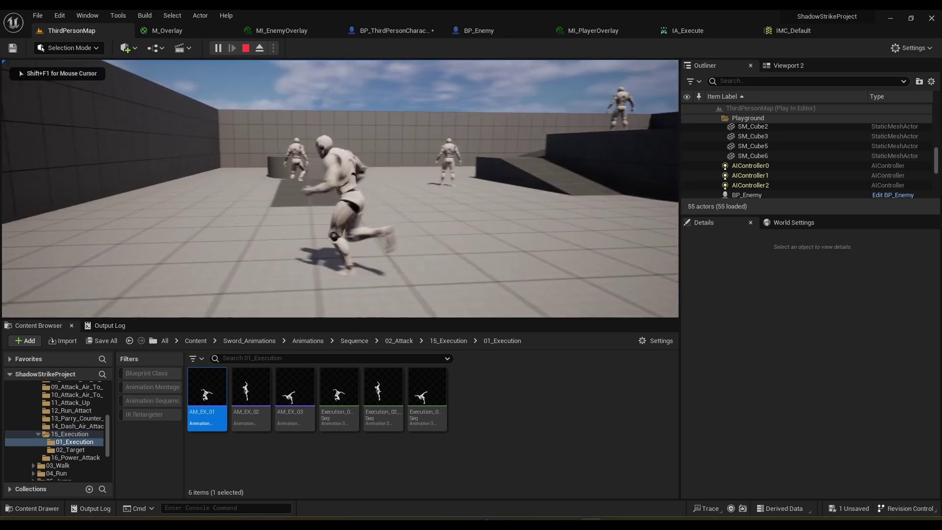
key(w)
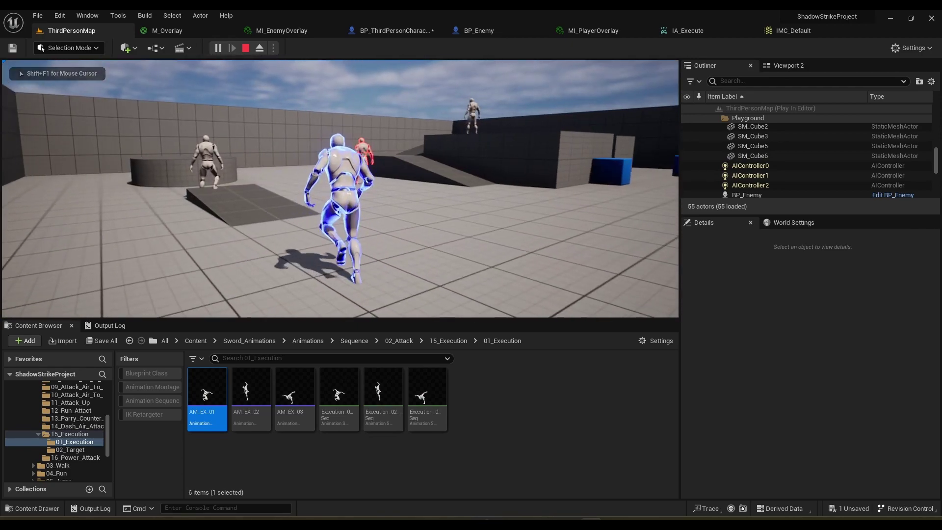
key(e)
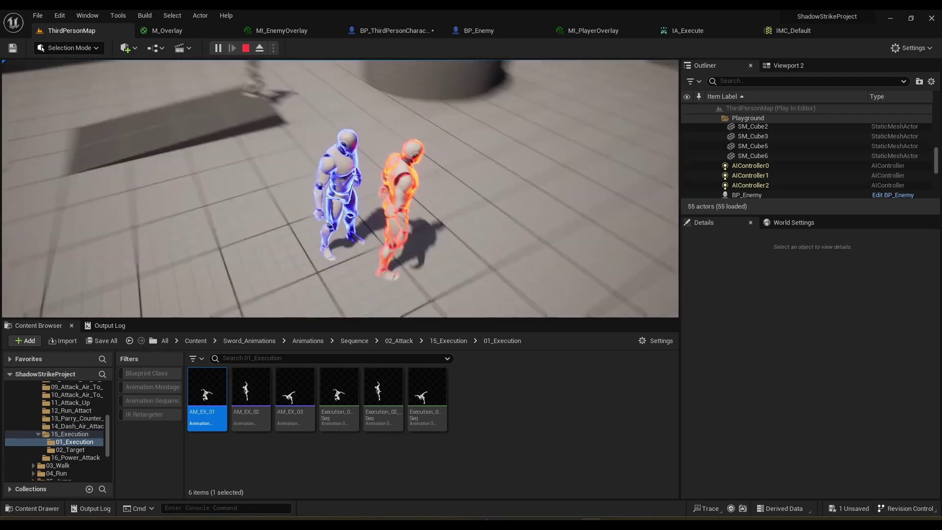
key(w)
key(Escape)
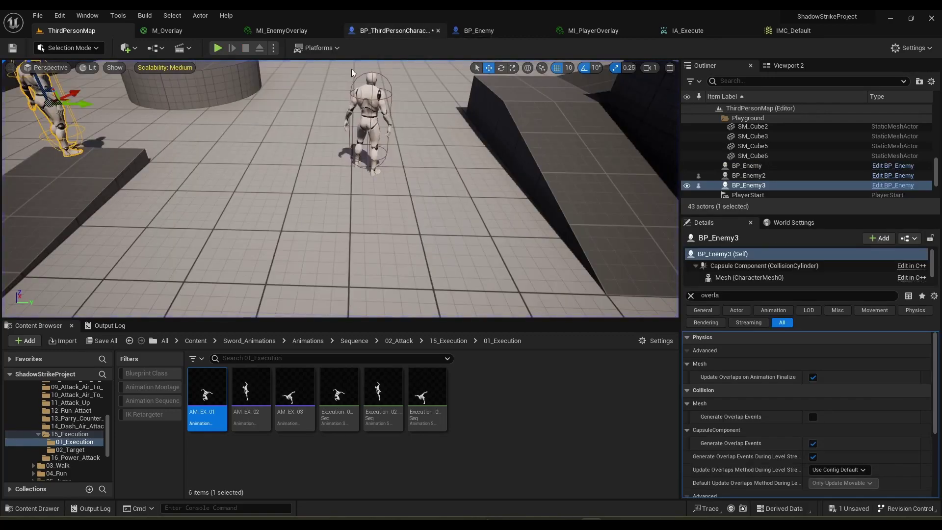
- Turn on EnableRootMotion in the asset details of Execution_01_Seq, Execution_02_Seq and Execution_03_Seq
double_click(339, 395)
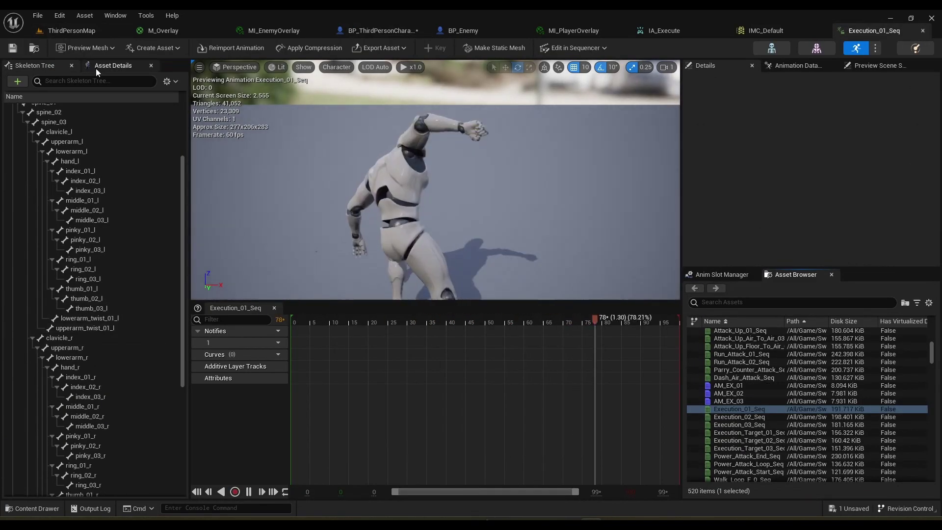
click(97, 69)
scroll(87, 393, down, 2)
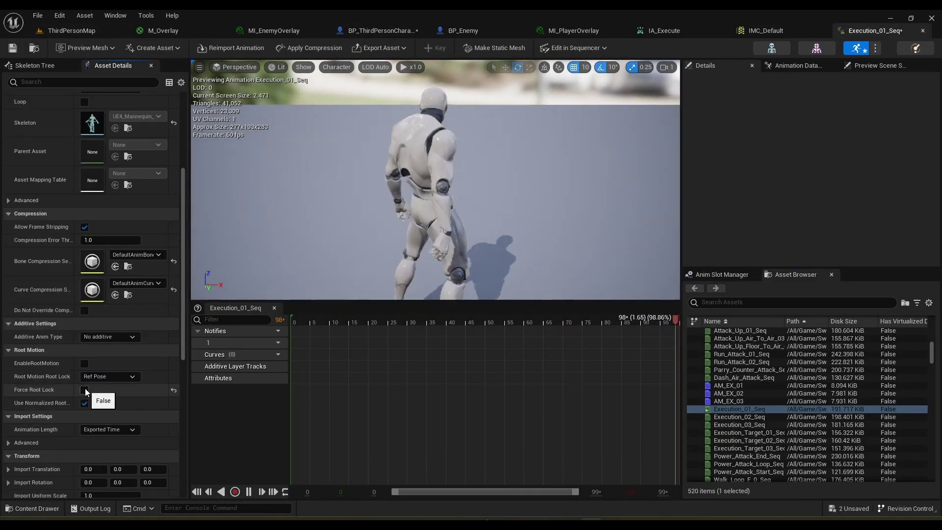
click(739, 417)
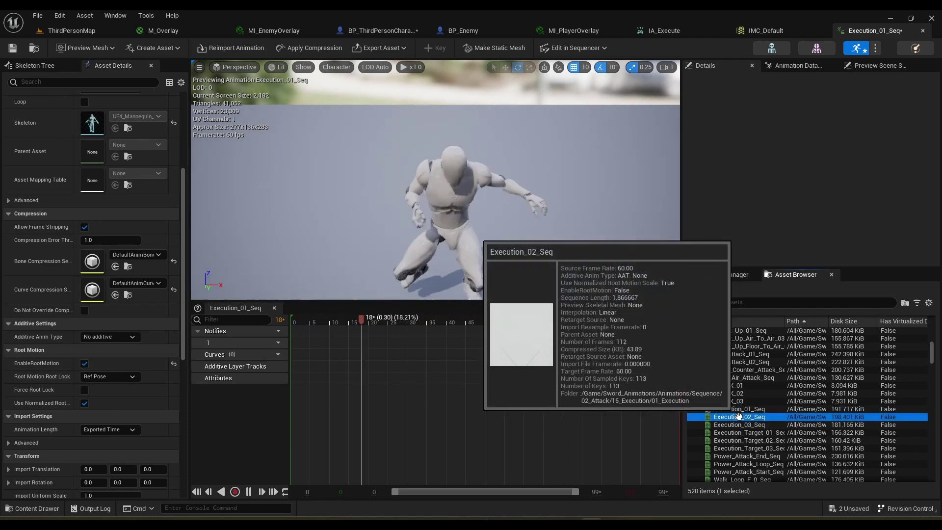
click(85, 364)
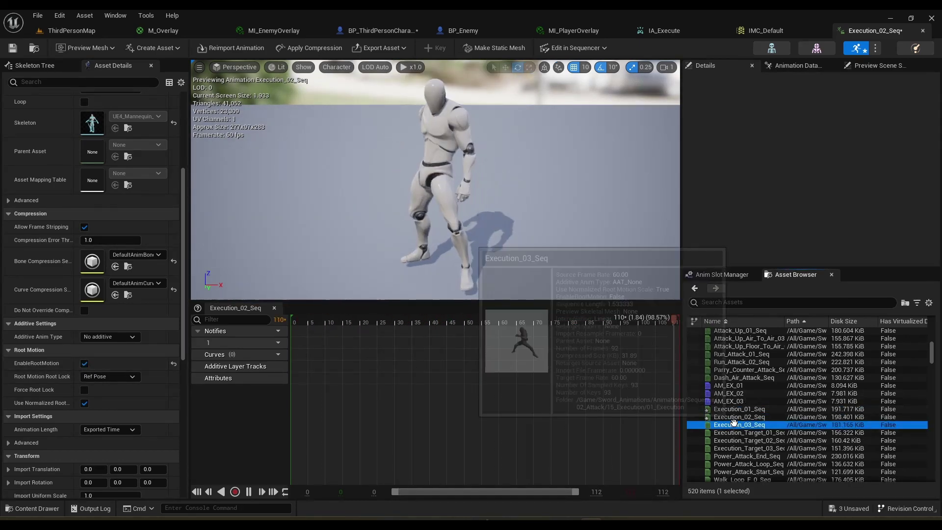
click(739, 425)
click(85, 364)
- Play-test ThirdPersonMap again, executing several highlighted enemies in shadow mode to check the montage with root motion
click(113, 30)
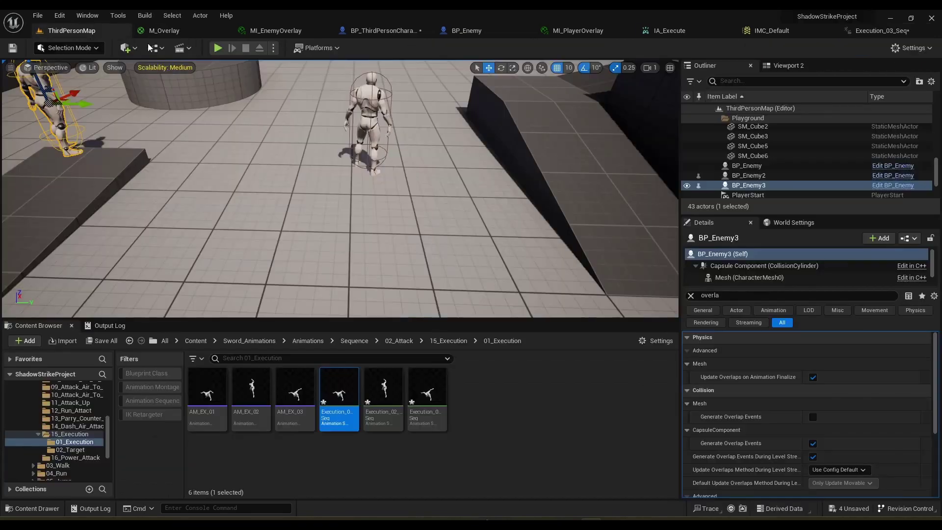
click(218, 49)
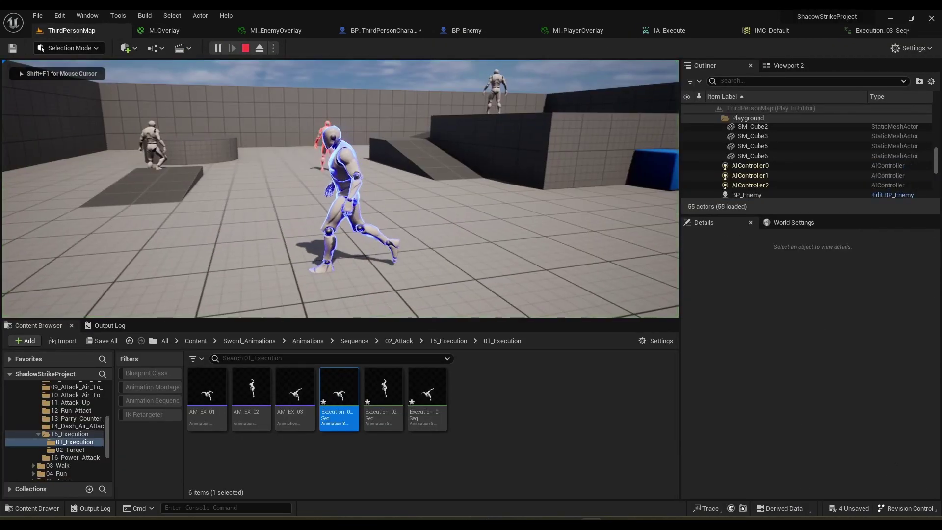
key(a)
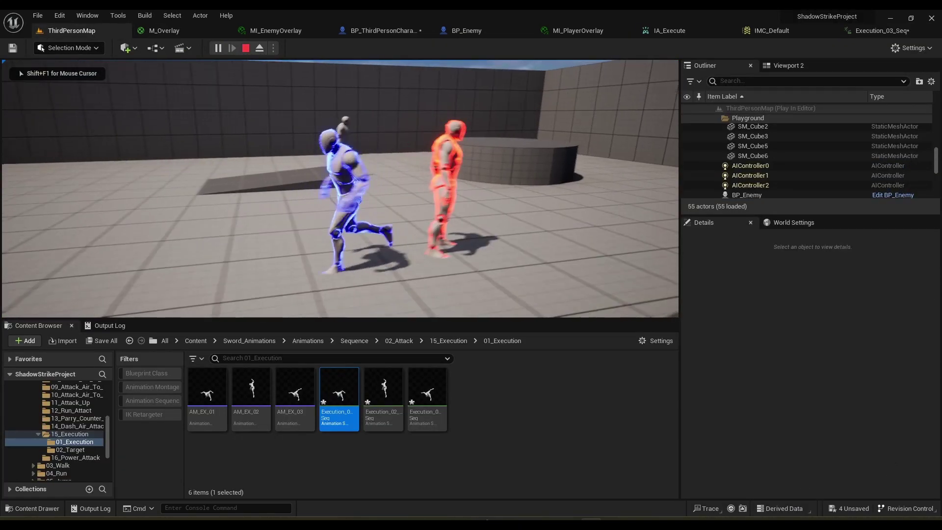
key(d)
key(w)
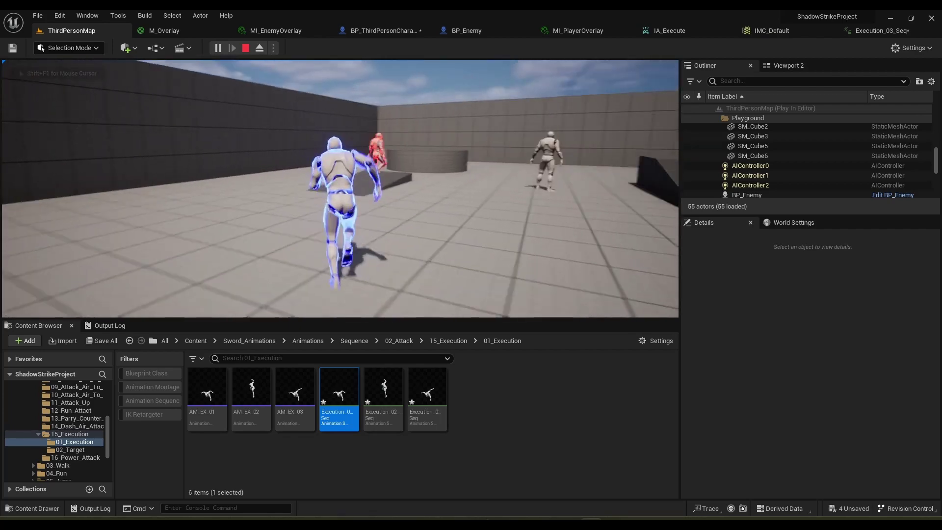
key(e)
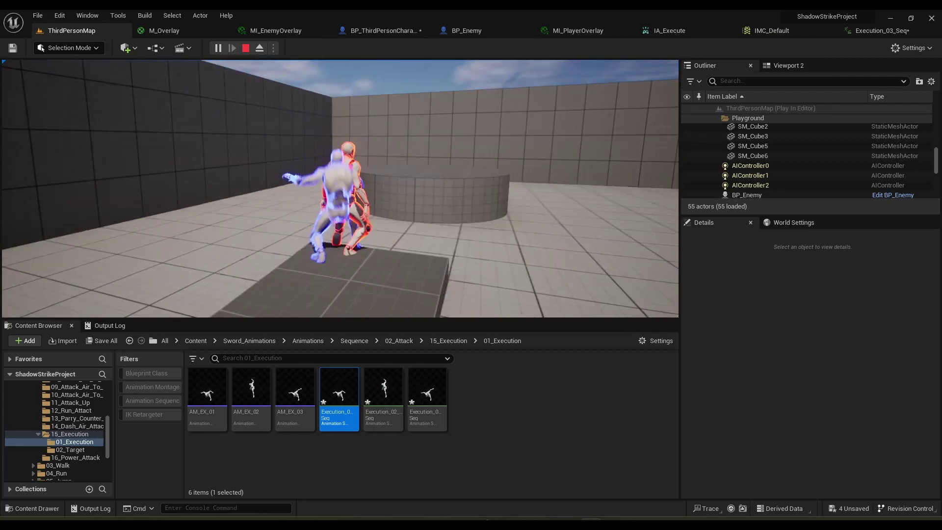
key(w)
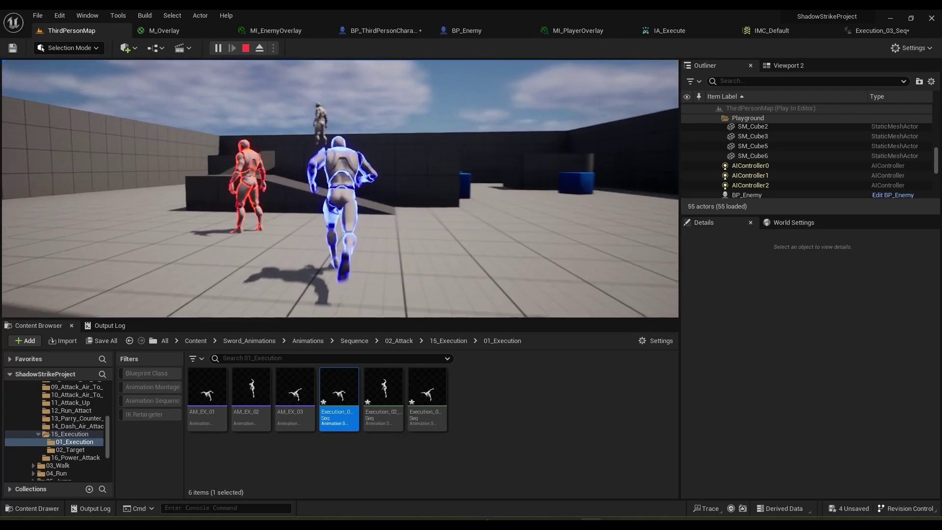
key(e)
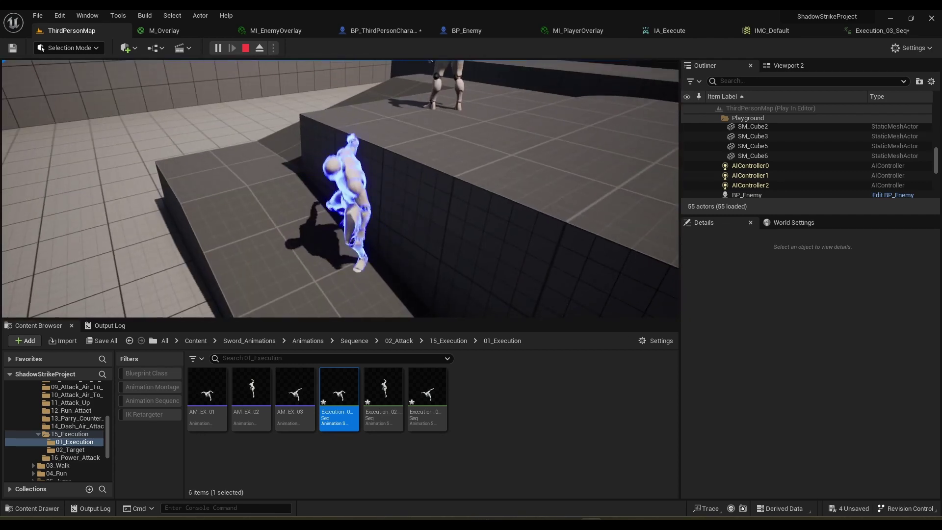